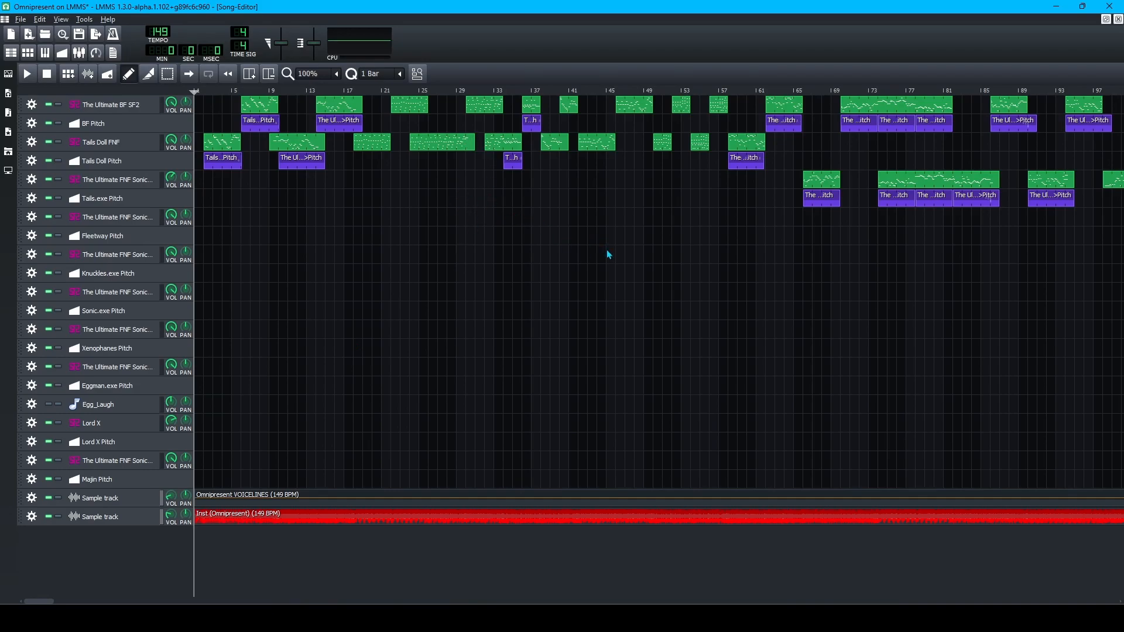
# After comparing with the FL Studio project, mute the Inst (Omnipresent) sample track in LMMS.
pyautogui.scroll(-2, 572, 337)
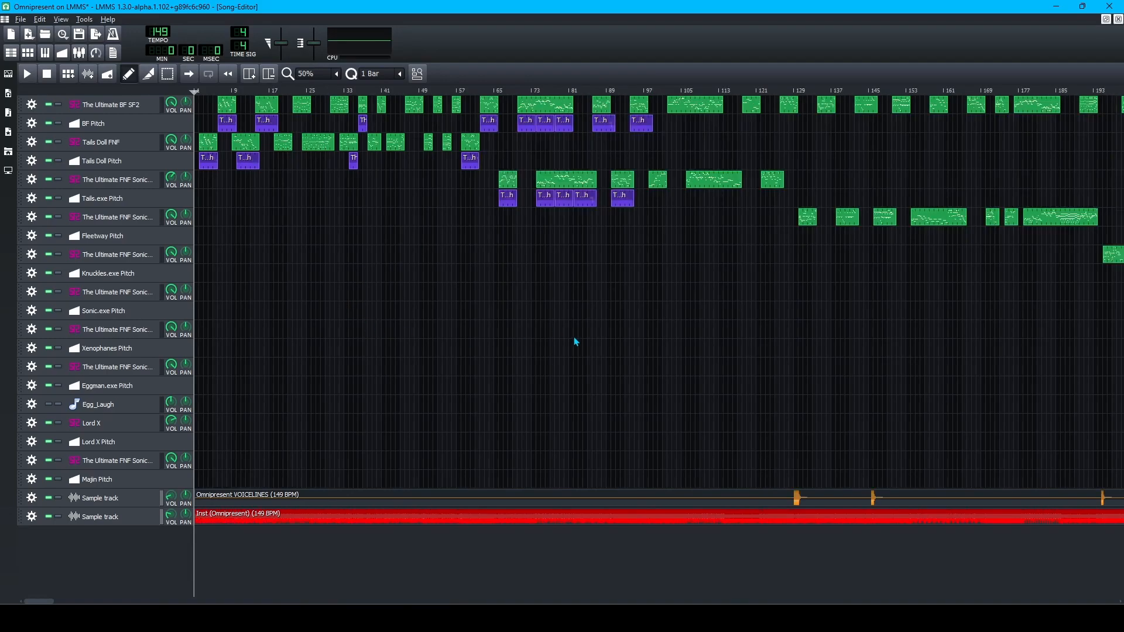
pyautogui.scroll(4, 513, 340)
pyautogui.scroll(-1, 439, 333)
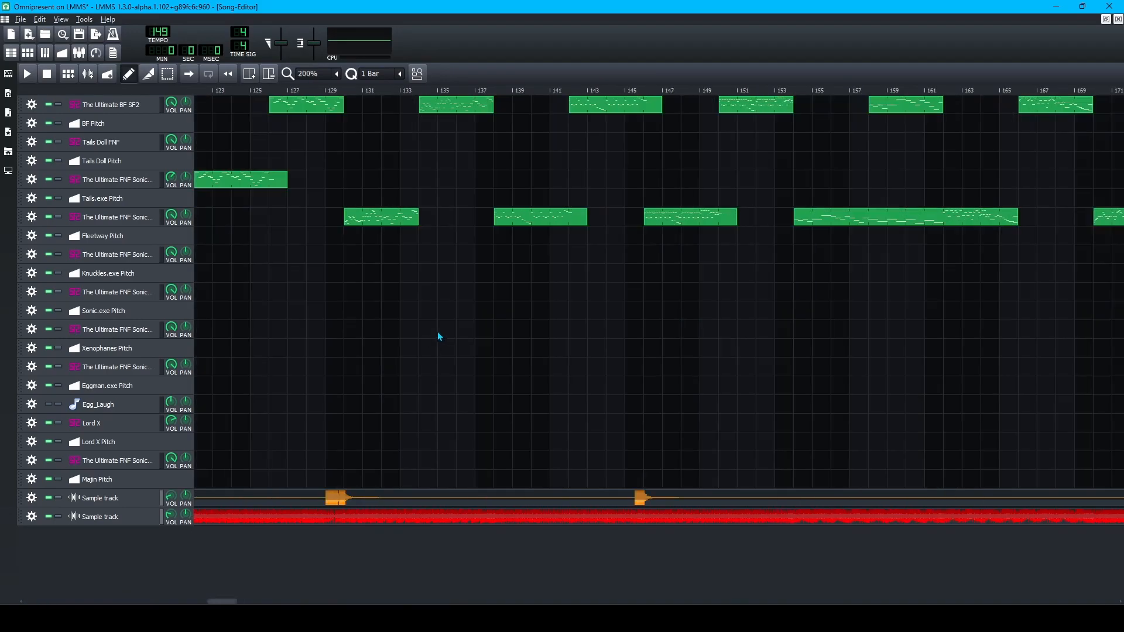
pyautogui.hscroll(-14, 440, 333)
pyautogui.scroll(-1, 422, 339)
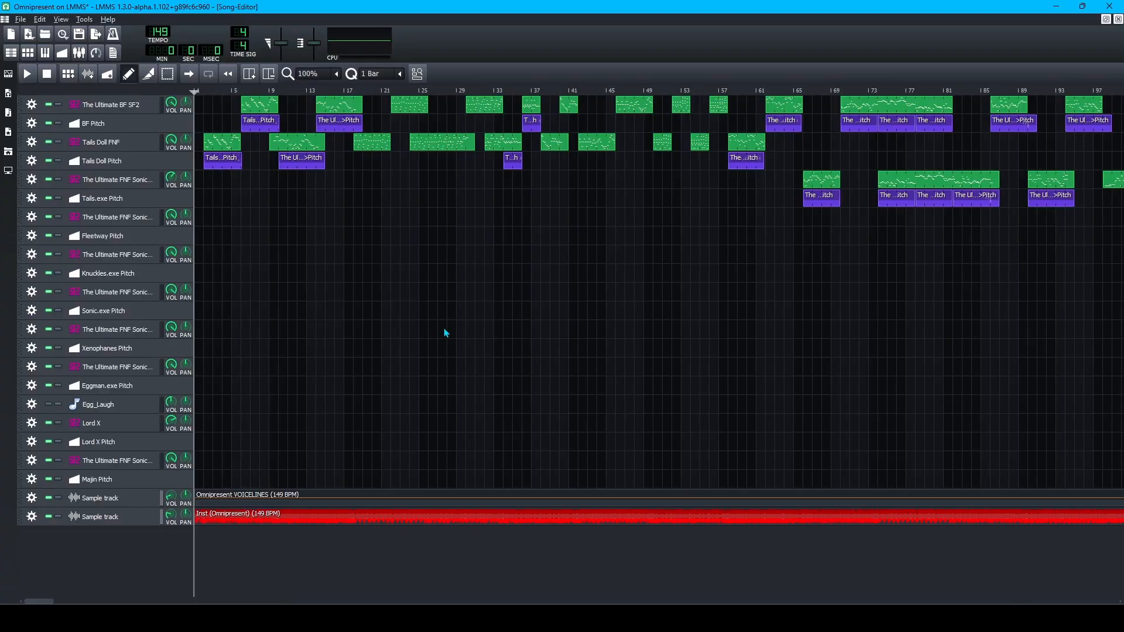
pyautogui.hscroll(6, 503, 313)
pyautogui.hscroll(4, 585, 303)
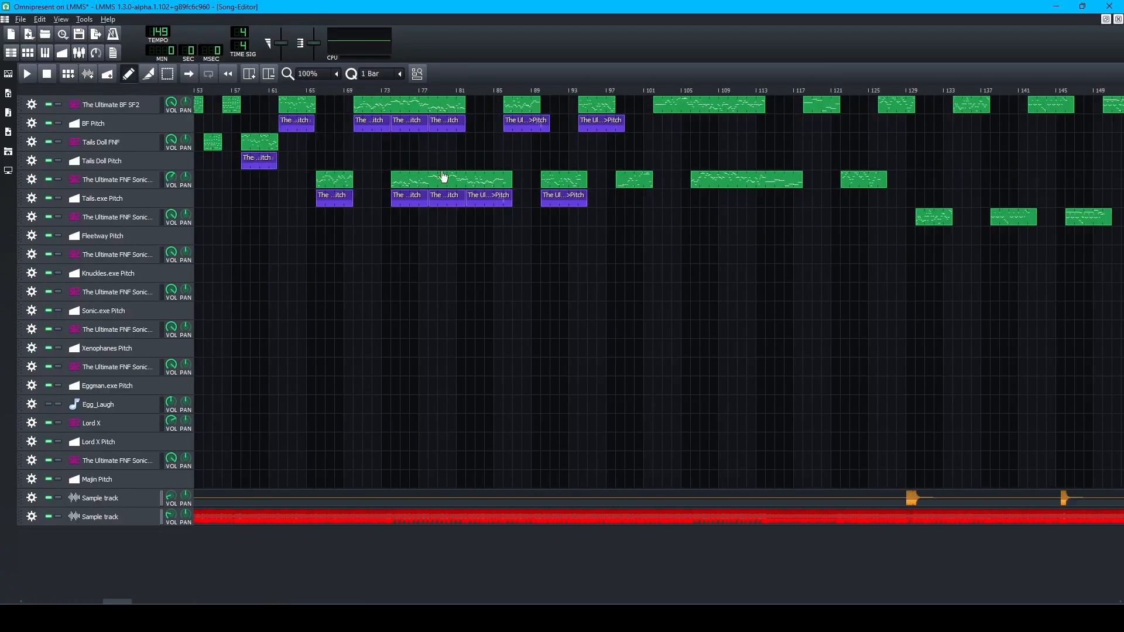
pyautogui.hscroll(-13, 401, 358)
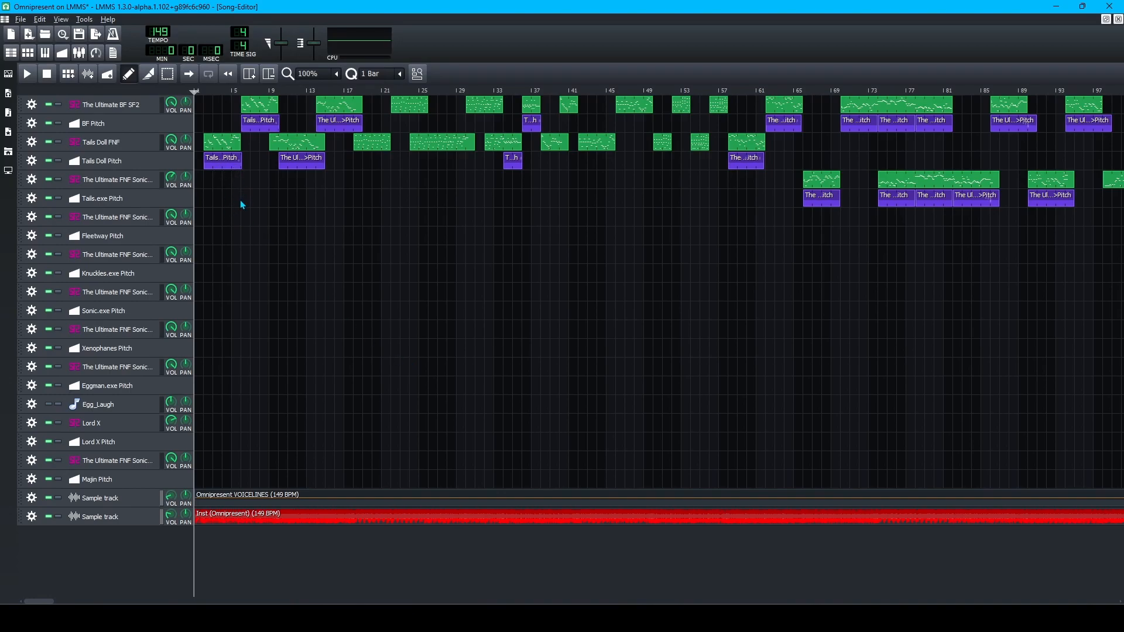
pyautogui.moveTo(881, 619)
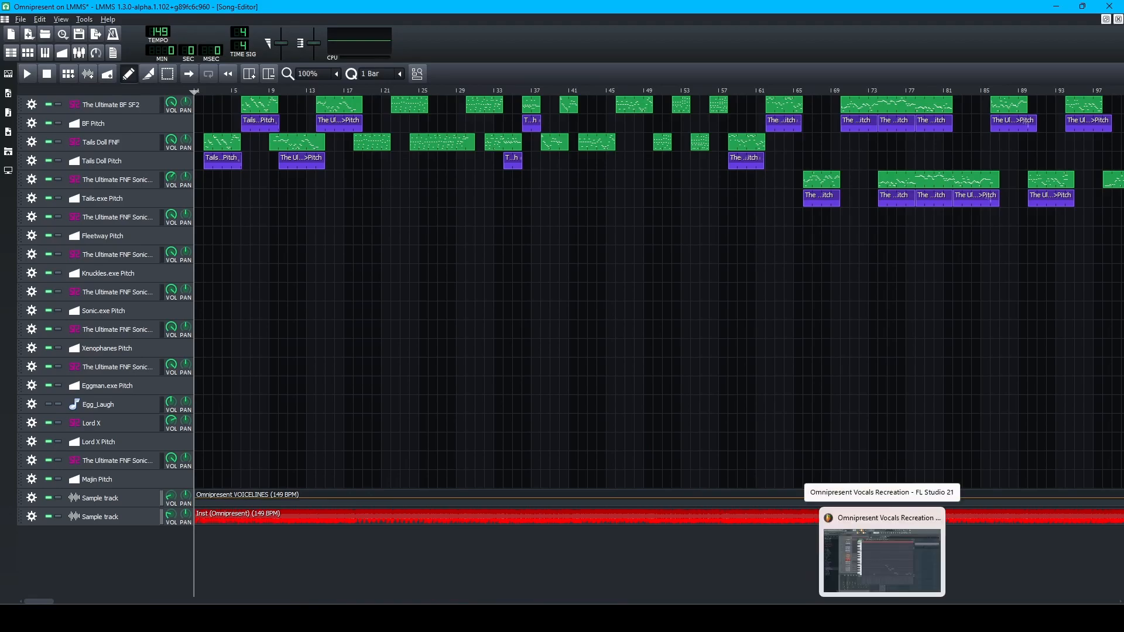
pyautogui.click(882, 559)
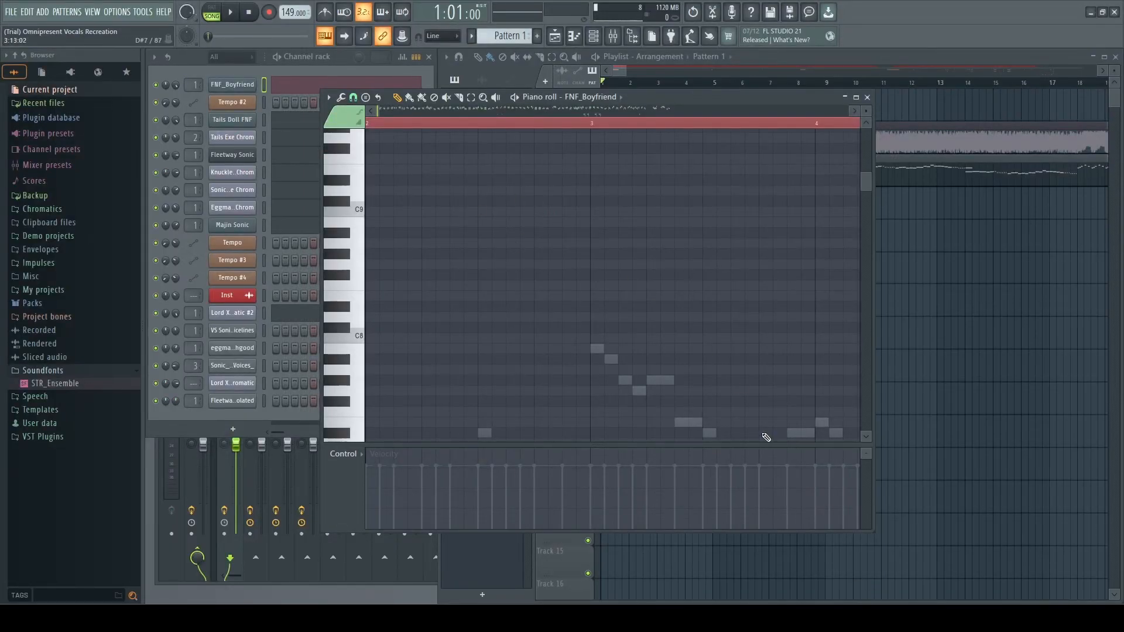
pyautogui.moveTo(910, 619)
pyautogui.click(910, 544)
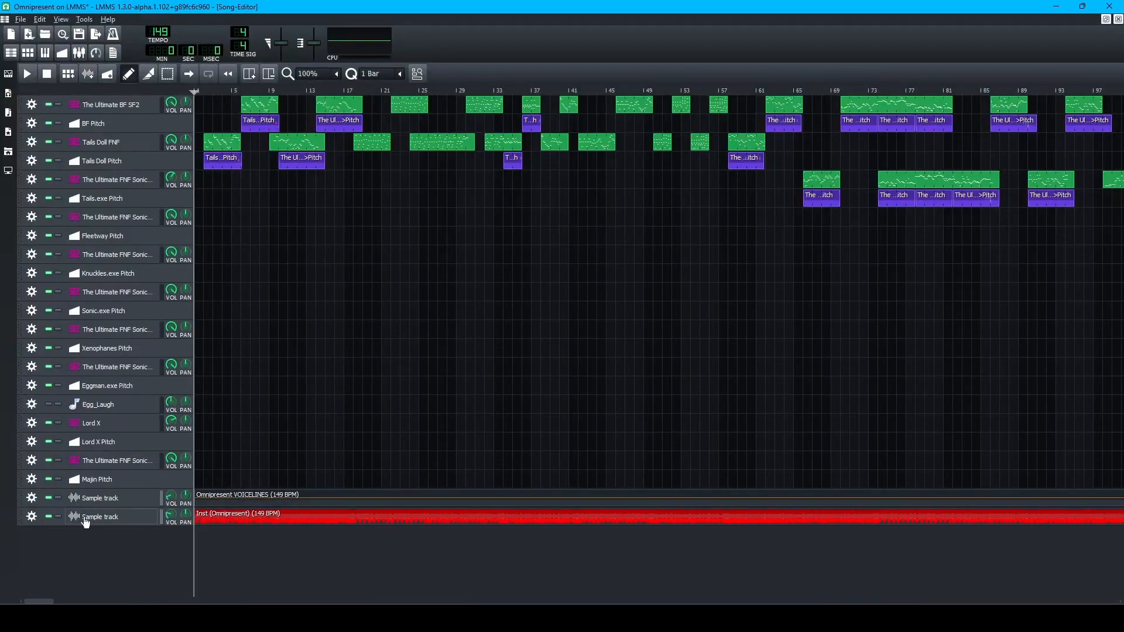
pyautogui.click(49, 519)
# Back in FL Studio's FNF_Boyfriend piano roll, bring up the channel list.
pyautogui.click(882, 619)
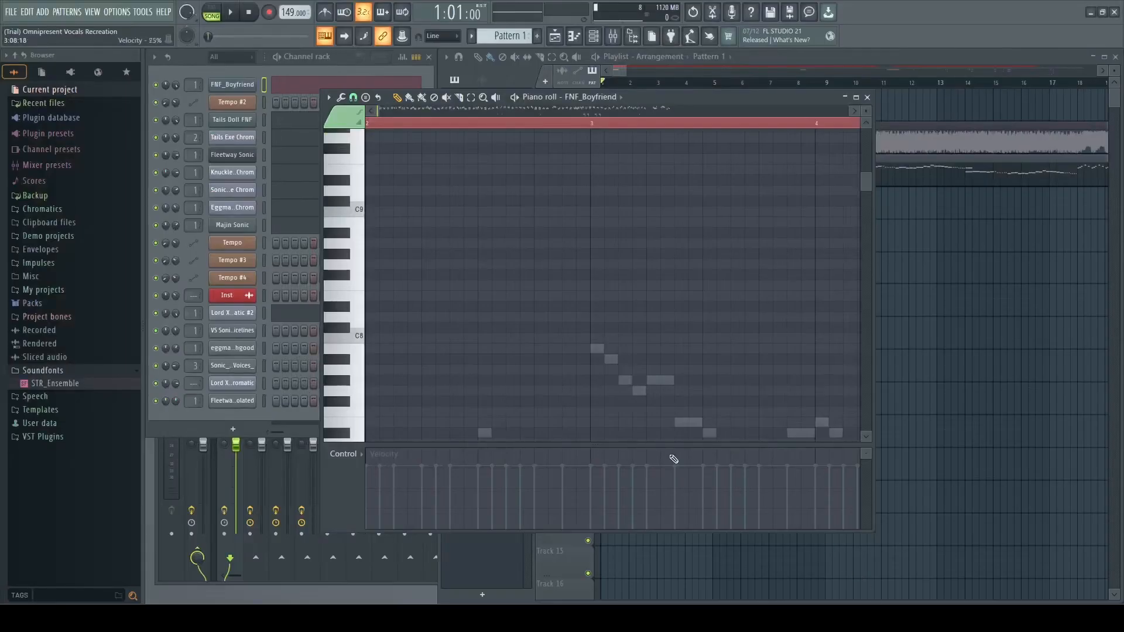
pyautogui.scroll(-8, 442, 245)
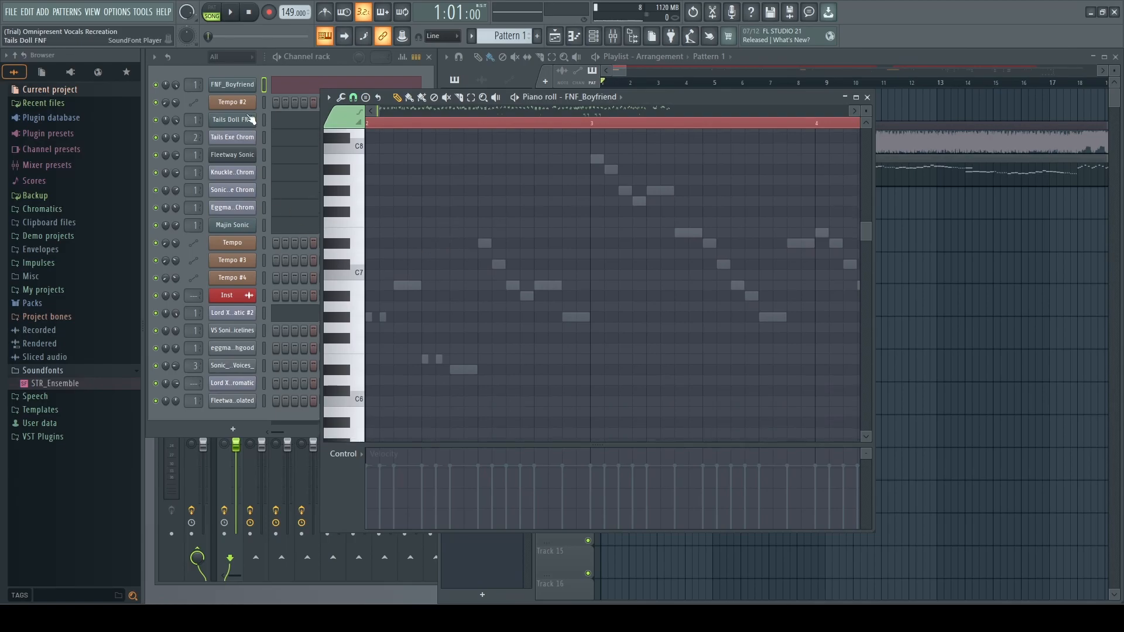
pyautogui.click(242, 85)
pyautogui.click(243, 84)
pyautogui.click(618, 97)
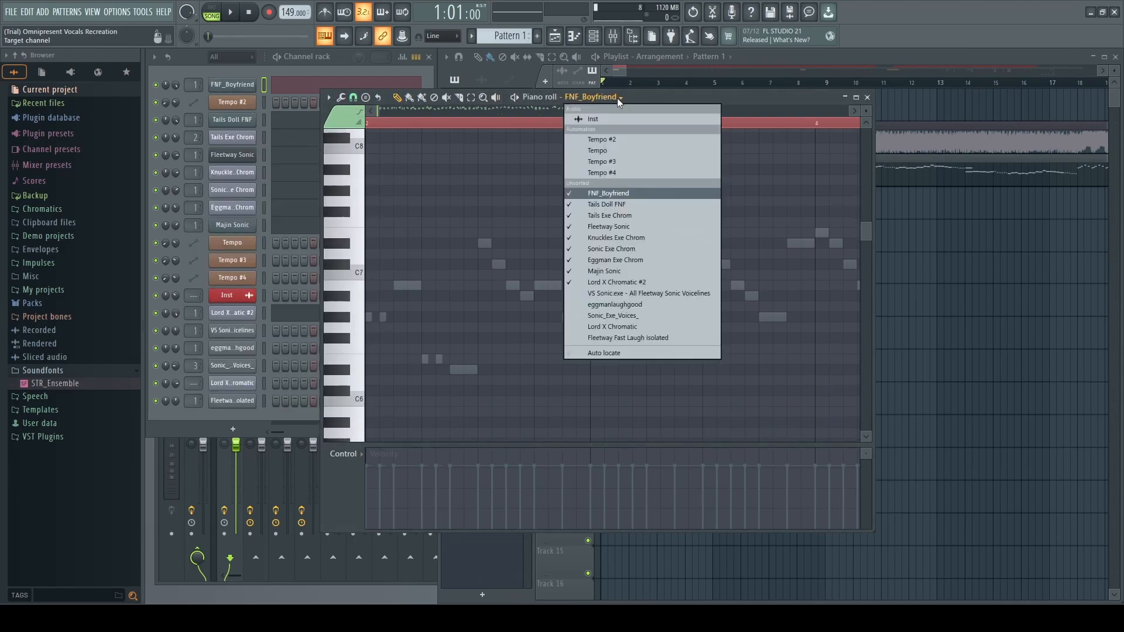
# Show the Tails Doll FNF notes in the piano roll and play them from bar 2.
pyautogui.click(623, 204)
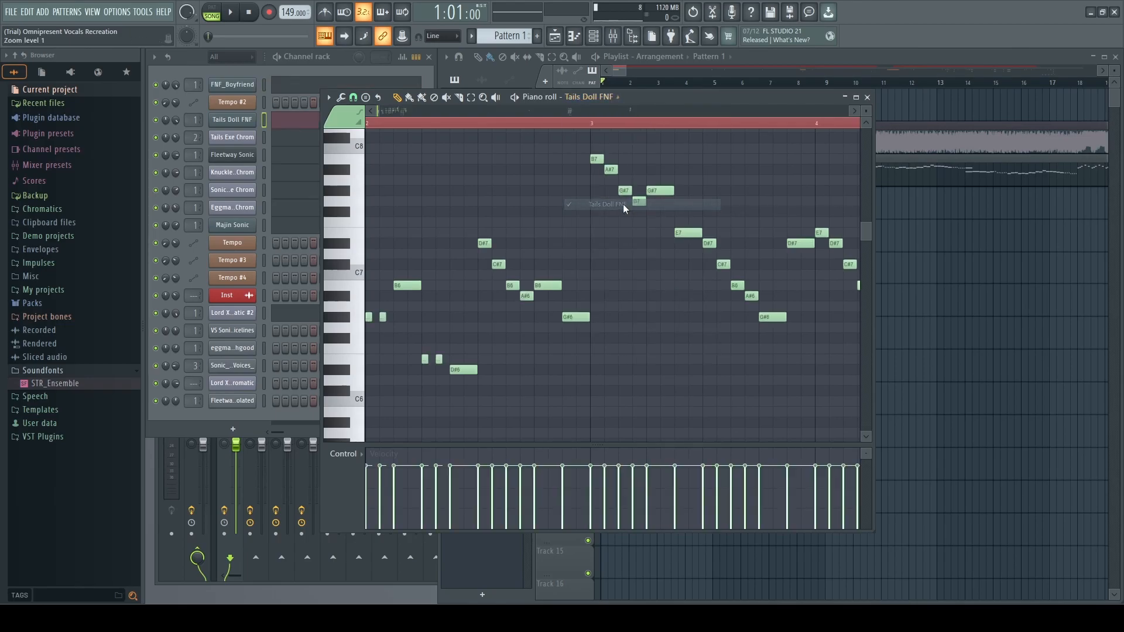
pyautogui.press('space')
pyautogui.press('space')
pyautogui.moveTo(376, 124); pyautogui.dragTo(387, 126)
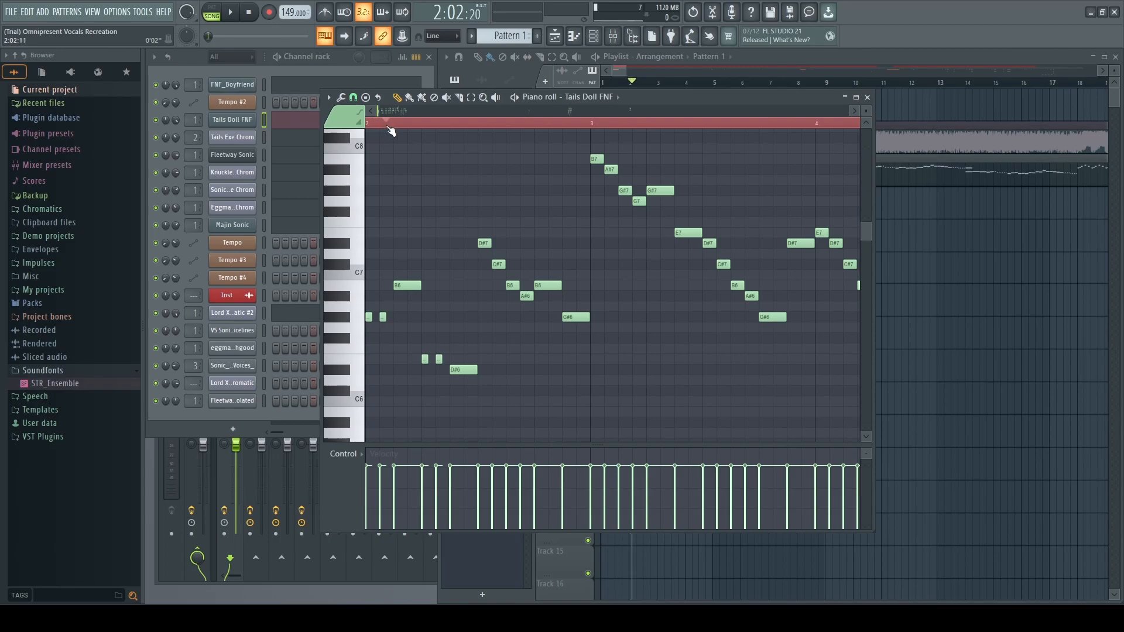
pyautogui.press('space')
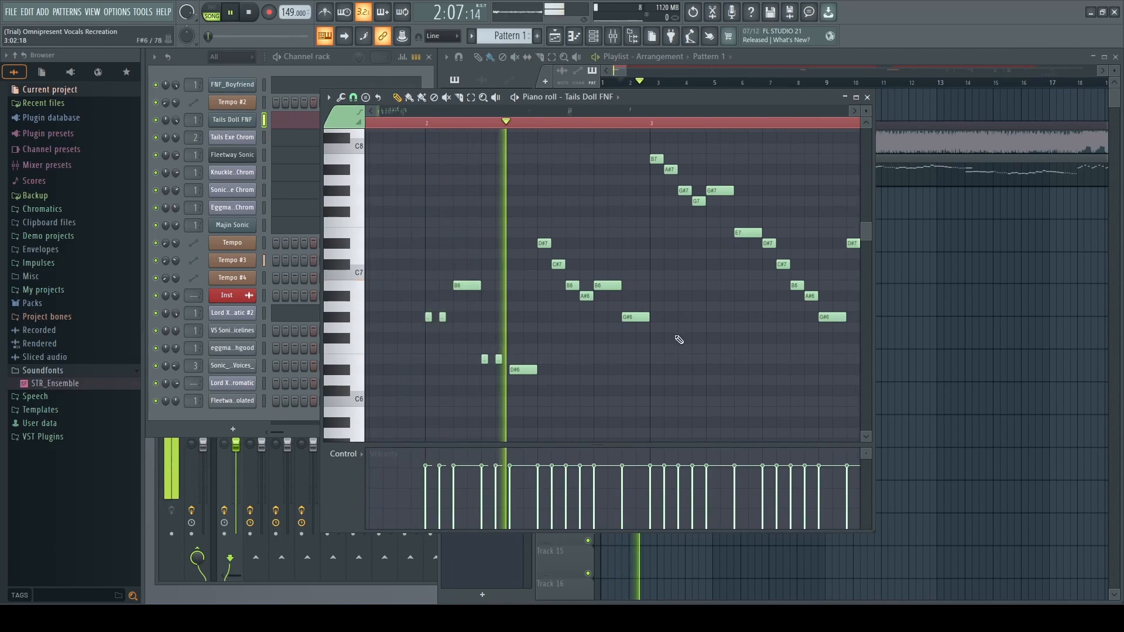
pyautogui.press('XF86AudioLowerVolume')
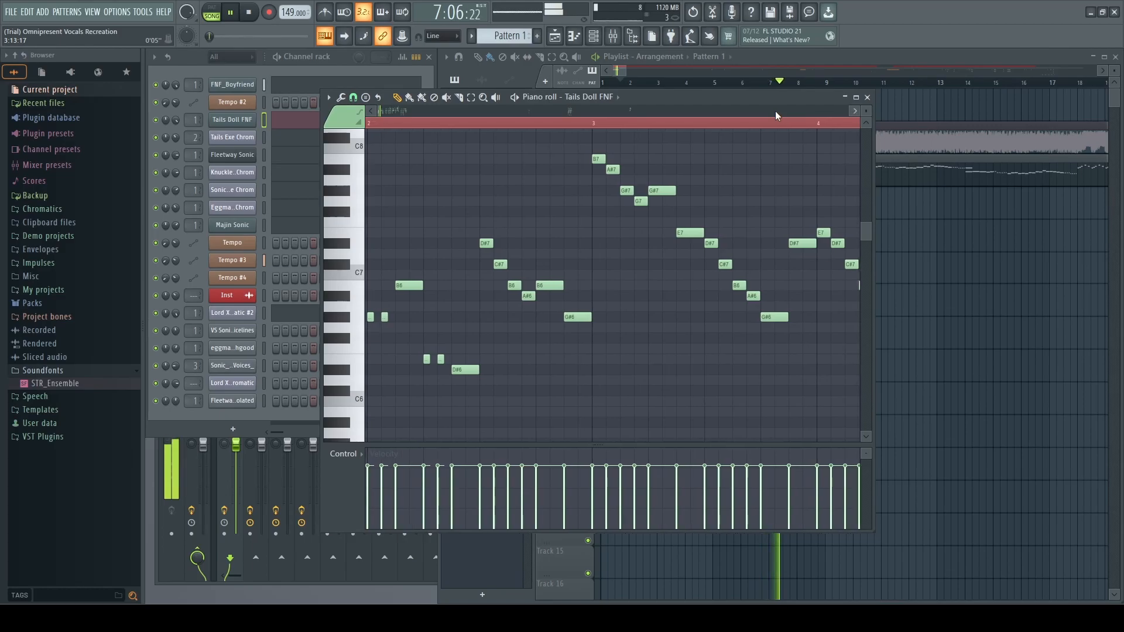
pyautogui.press('space')
# Scroll and zoom through the Tails Doll melody, nudging the E7 slide note slightly later.
pyautogui.moveTo(781, 110); pyautogui.dragTo(670, 110)
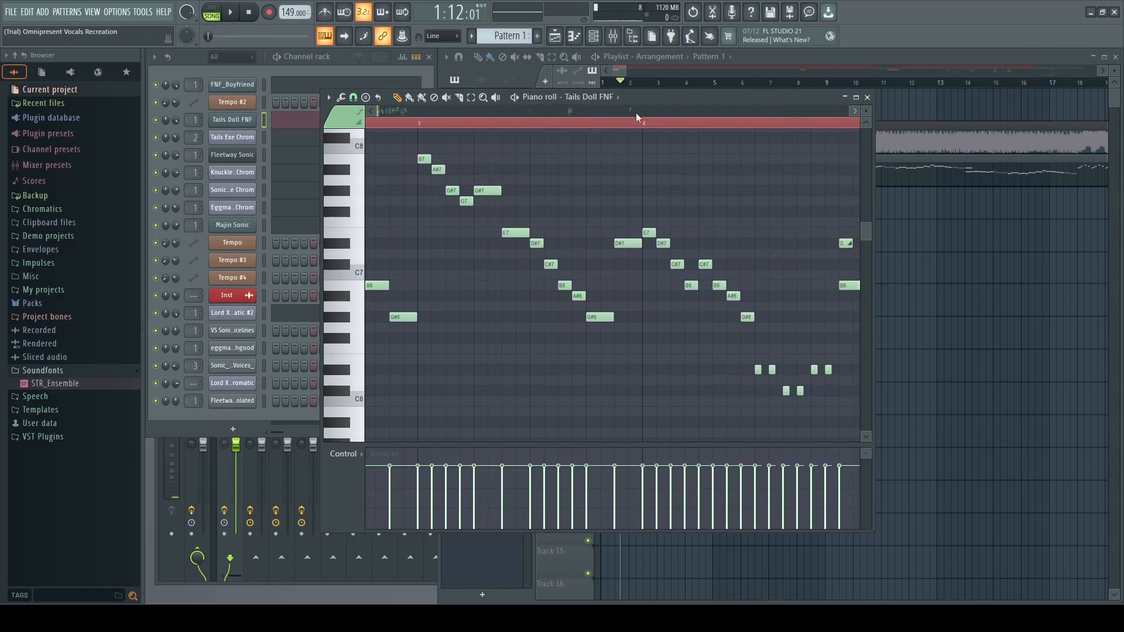
pyautogui.moveTo(379, 110); pyautogui.dragTo(380, 110)
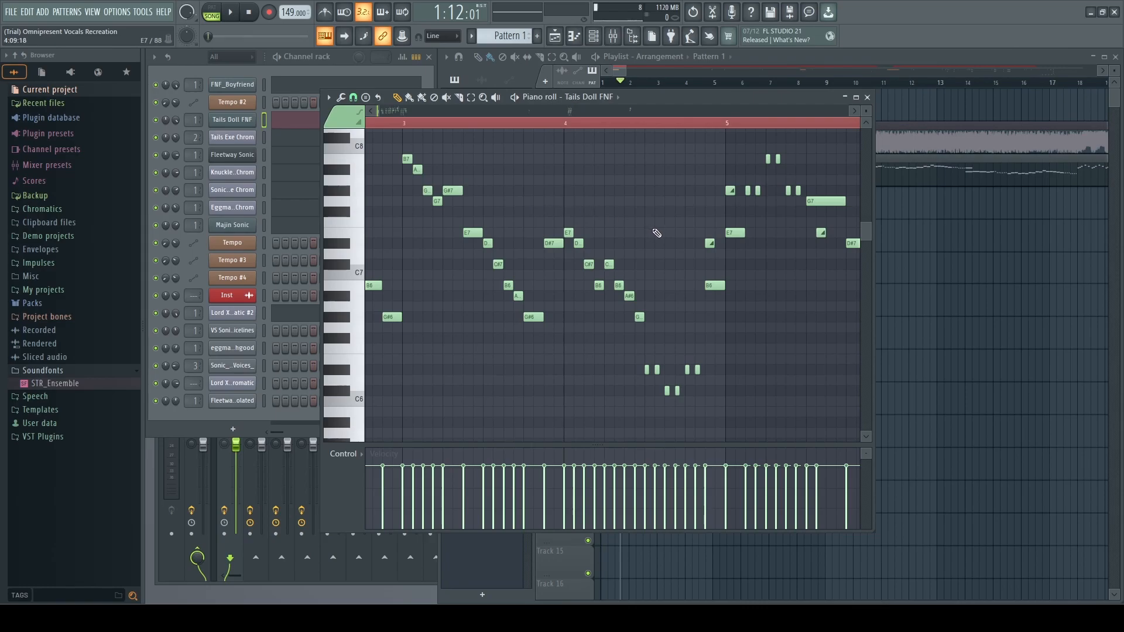
pyautogui.moveTo(408, 111); pyautogui.dragTo(959, 97)
pyautogui.click(851, 112)
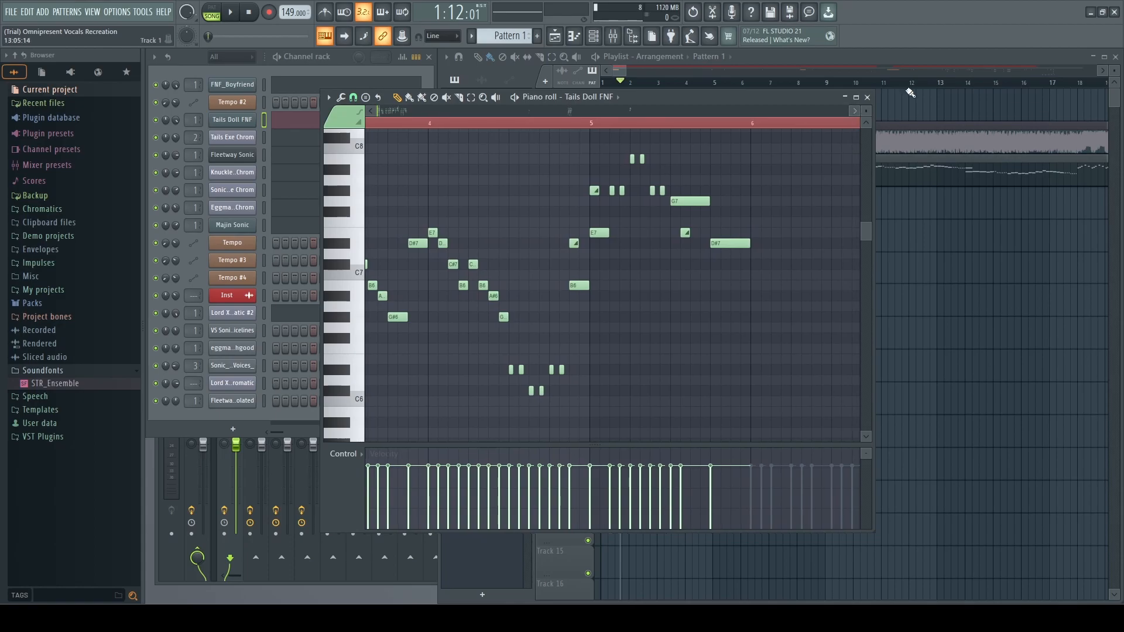
pyautogui.moveTo(378, 112); pyautogui.dragTo(667, 146)
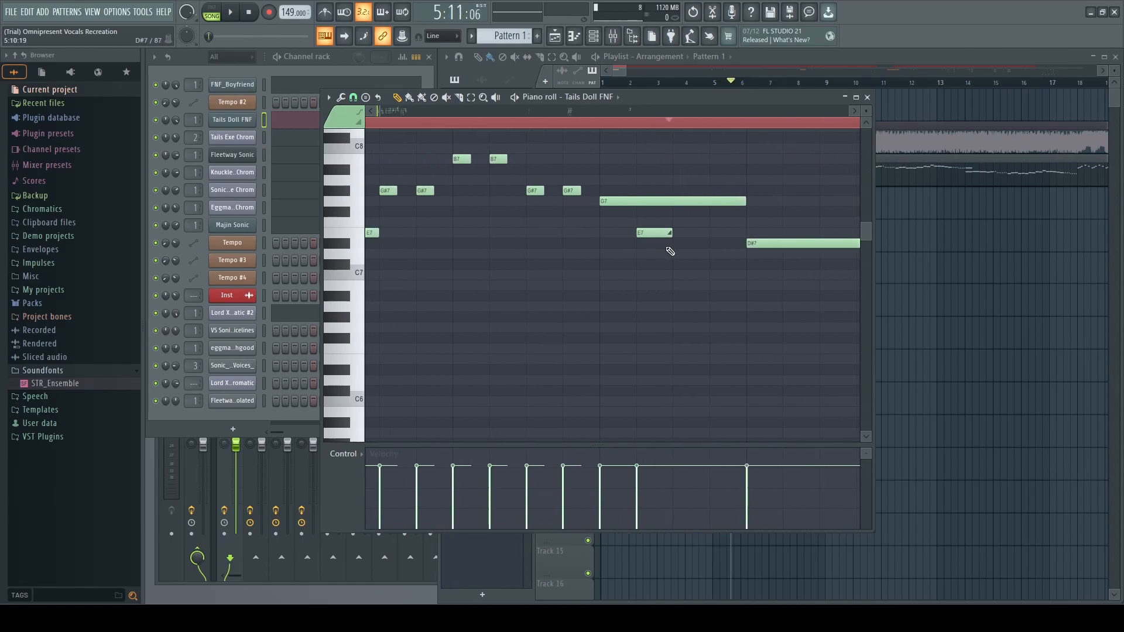
pyautogui.moveTo(648, 230); pyautogui.dragTo(645, 233)
# Try the Main grid, 1/4, 1/3 and 1/2 step snap settings, test-dragging the E7 slide note.
pyautogui.click(353, 98)
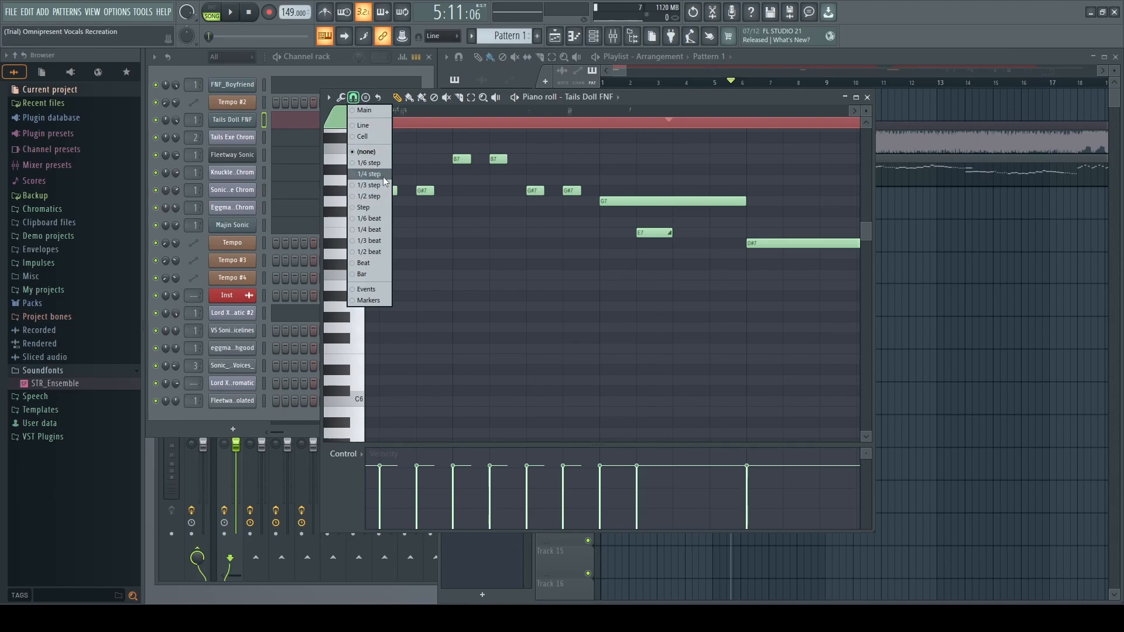
pyautogui.click(378, 111)
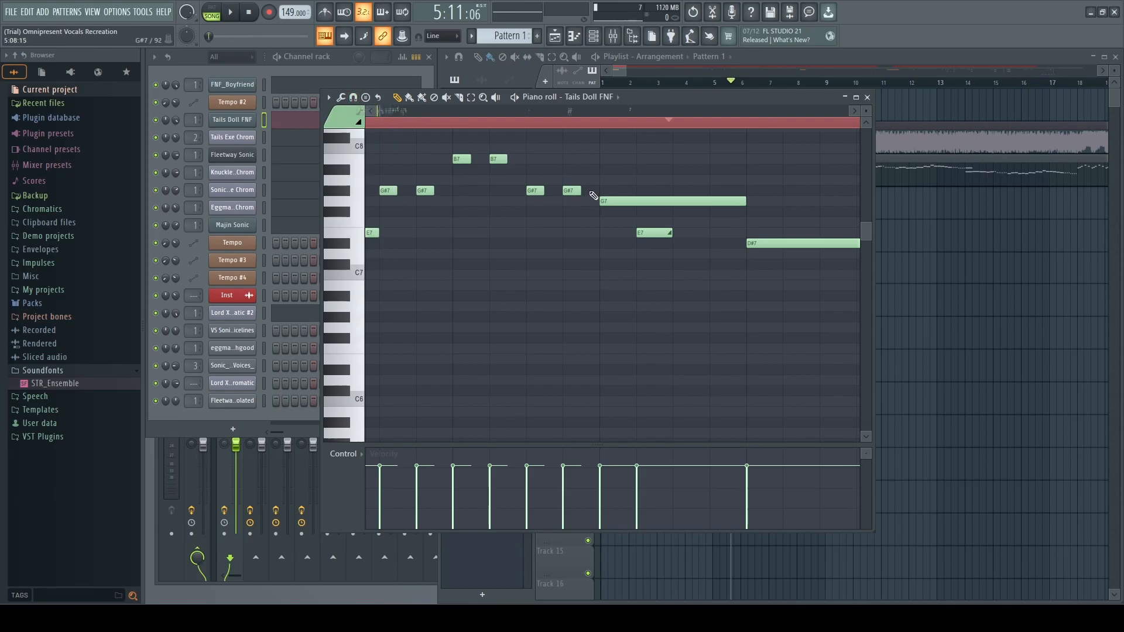
pyautogui.moveTo(655, 237); pyautogui.dragTo(663, 236)
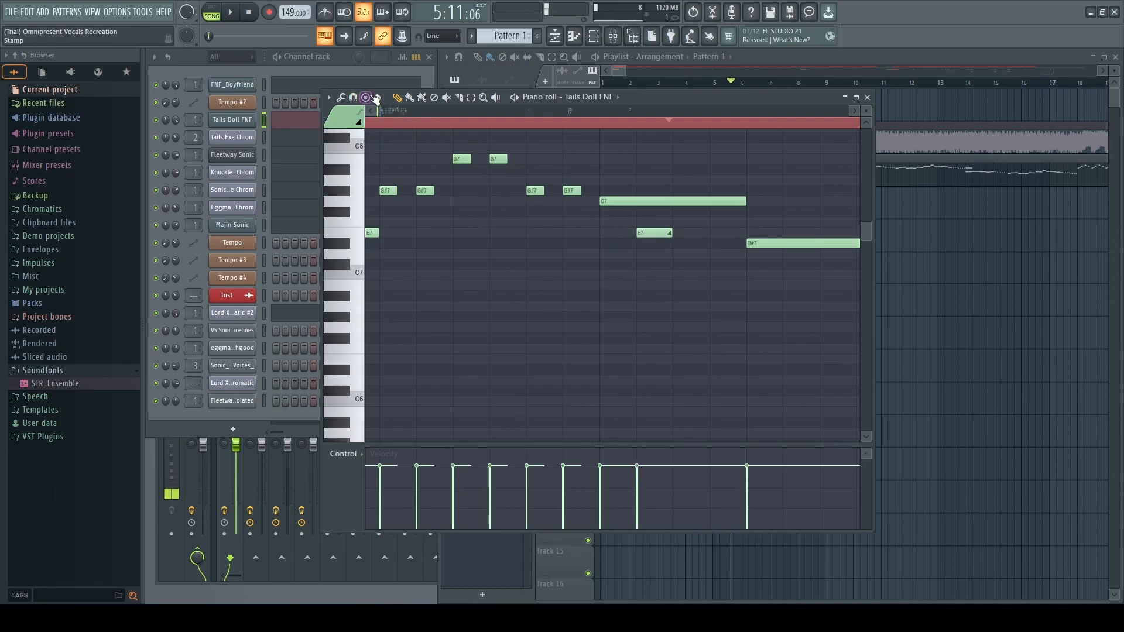
pyautogui.click(353, 97)
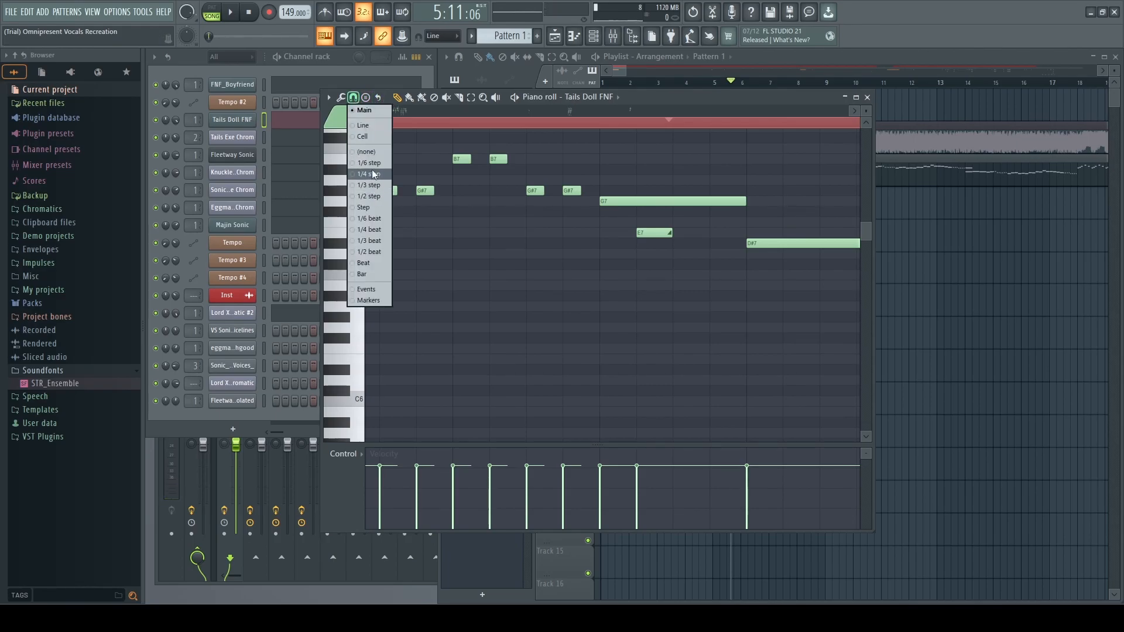
pyautogui.click(373, 173)
pyautogui.click(352, 98)
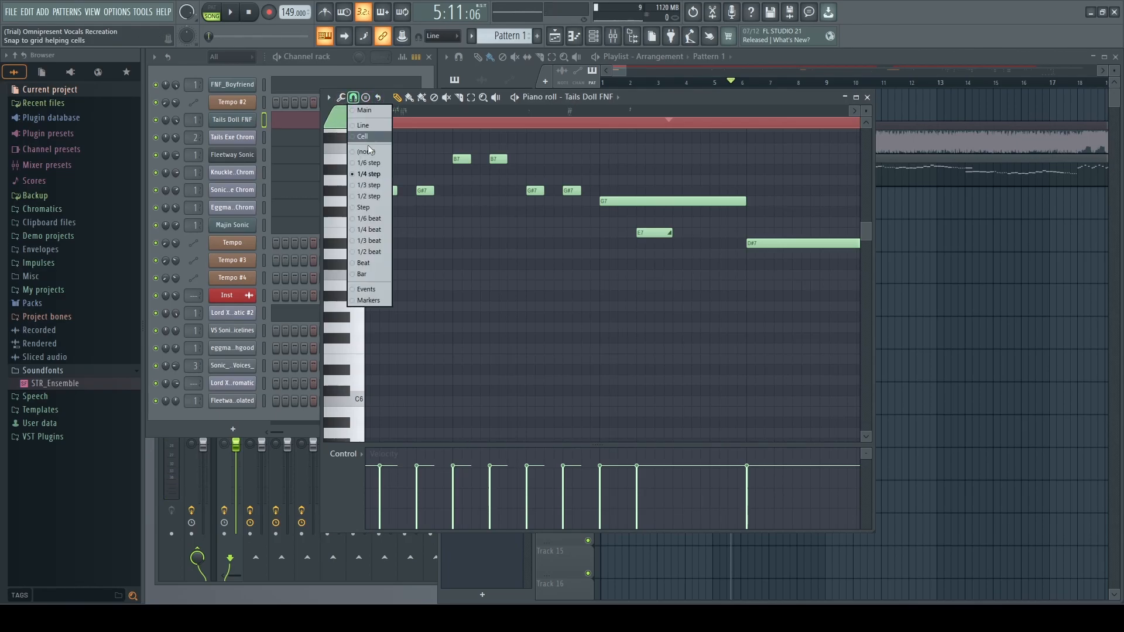
pyautogui.click(374, 184)
pyautogui.click(353, 98)
pyautogui.click(371, 195)
pyautogui.moveTo(659, 233)
pyautogui.mouseDown()
pyautogui.moveTo(647, 233)
pyautogui.moveTo(665, 233)
pyautogui.mouseUp()
# Play the melody to hear the slide, then replay it from bar 4.
pyautogui.press('space')
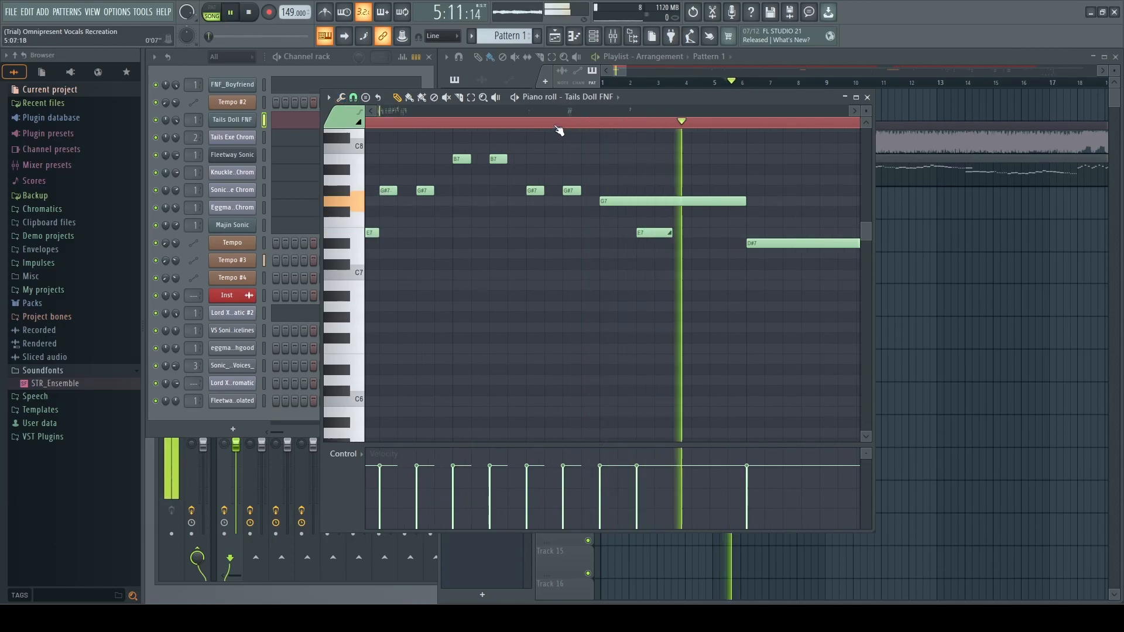
pyautogui.press('space')
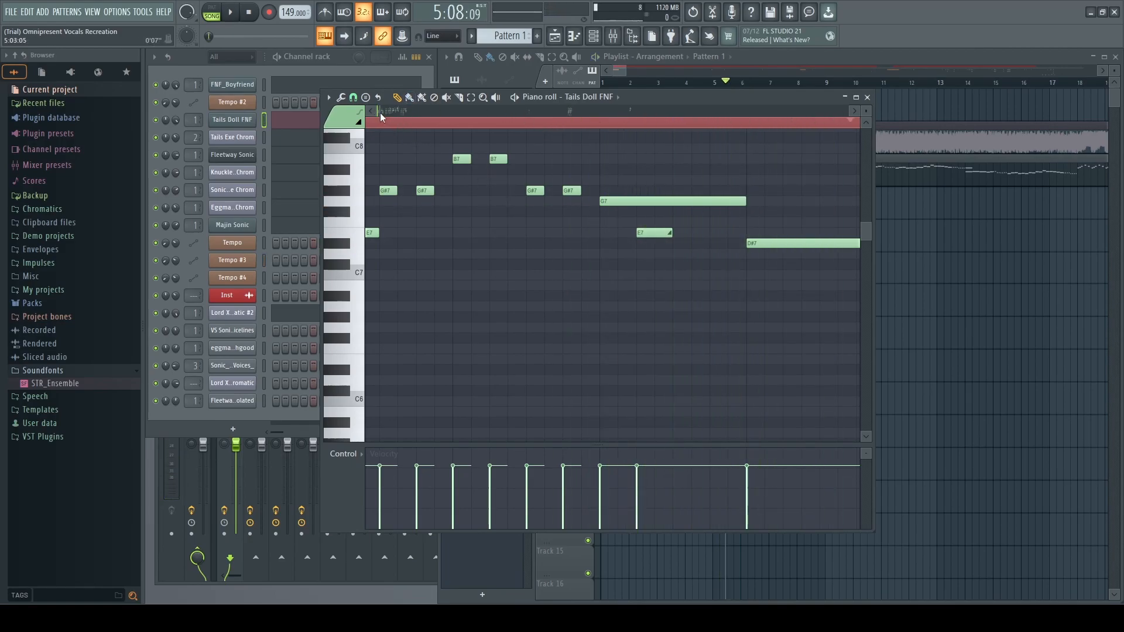
pyautogui.hscroll(-3, 763, 136)
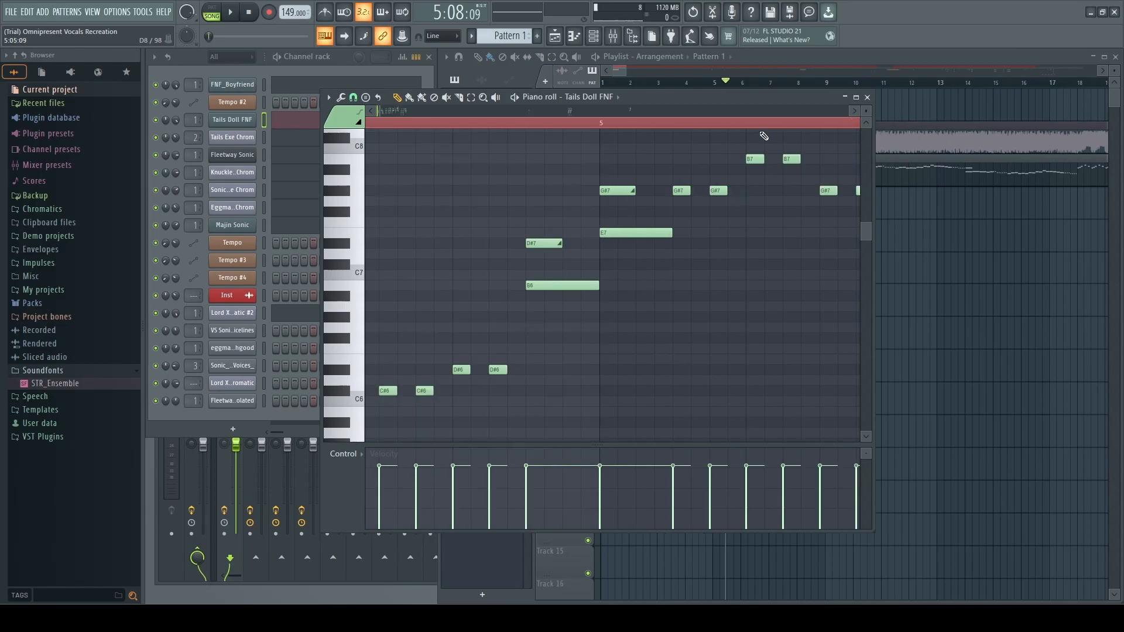
pyautogui.click(513, 124)
pyautogui.press('space')
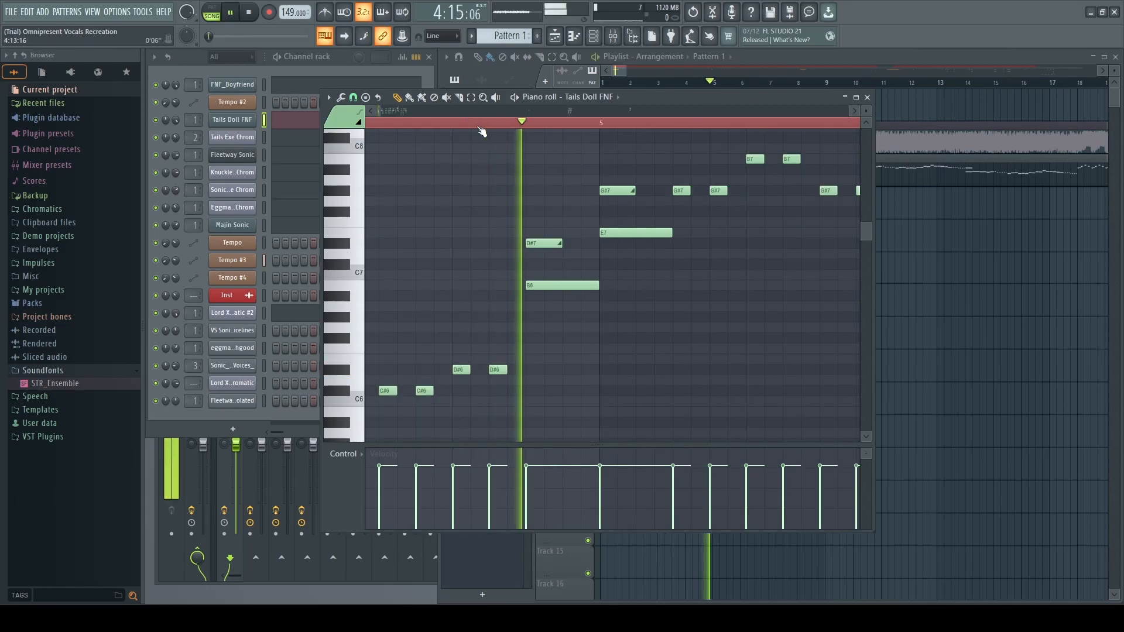
pyautogui.press('space')
pyautogui.press('space')
pyautogui.press('space')
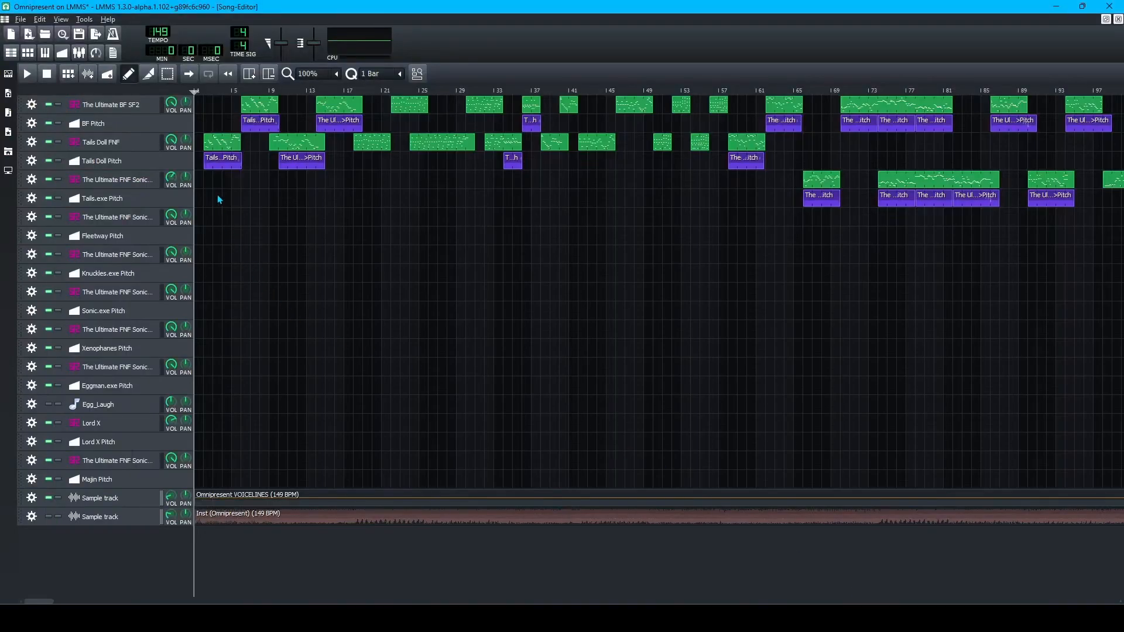
# Open the Tails Doll Pitch clip in the Automation Editor and remove a low point near bar 4.
pyautogui.doubleClick(213, 167)
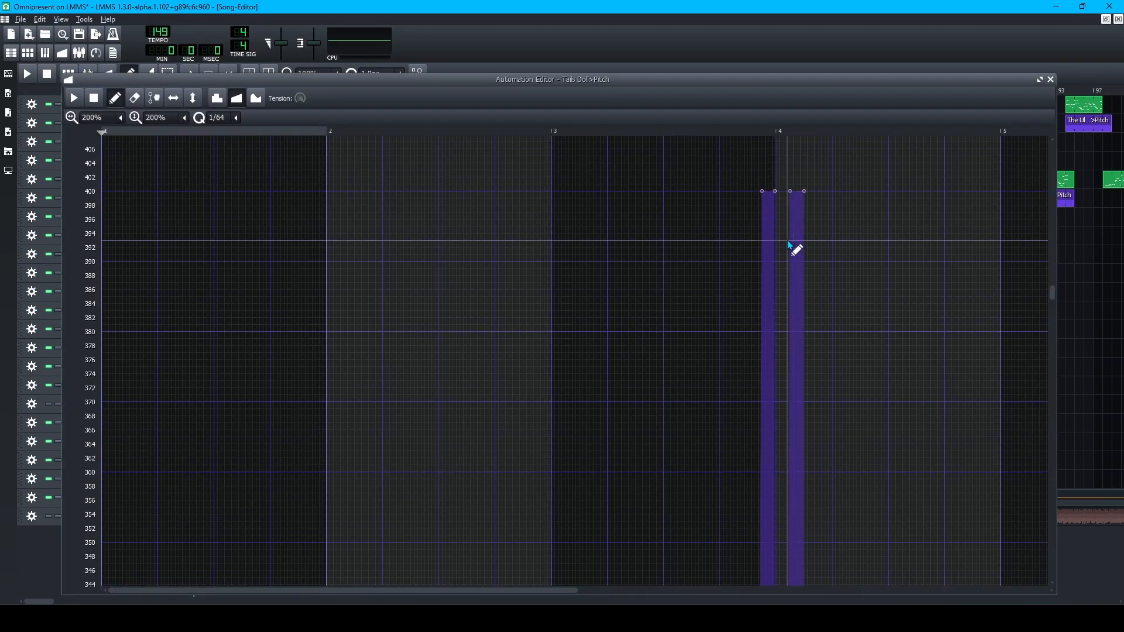
pyautogui.scroll(-15, 800, 357)
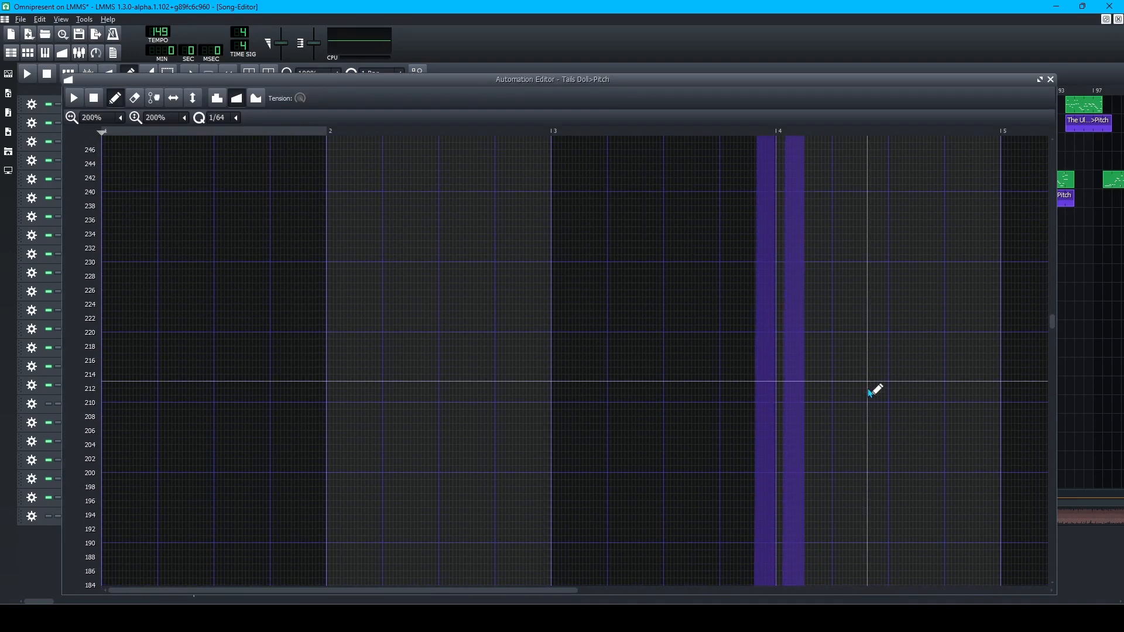
pyautogui.scroll(-12, 847, 407)
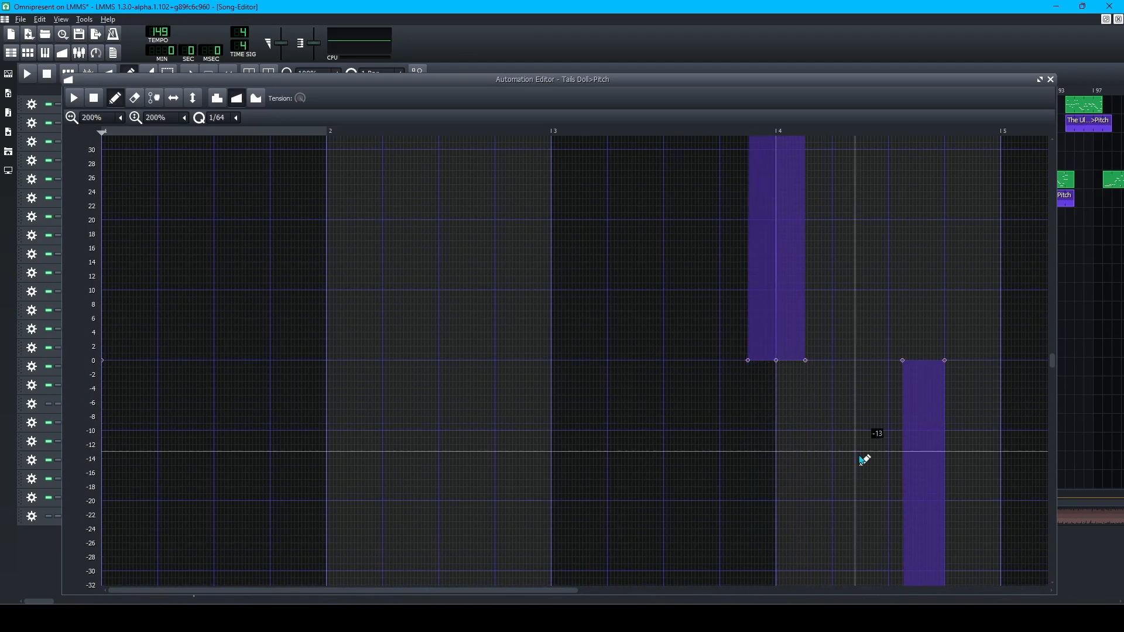
pyautogui.moveTo(751, 362); pyautogui.dragTo(807, 361)
pyautogui.rightClick(807, 361)
# Delete the four 400-value spike points around bar 4, keeping the later dip.
pyautogui.scroll(20, 765, 302)
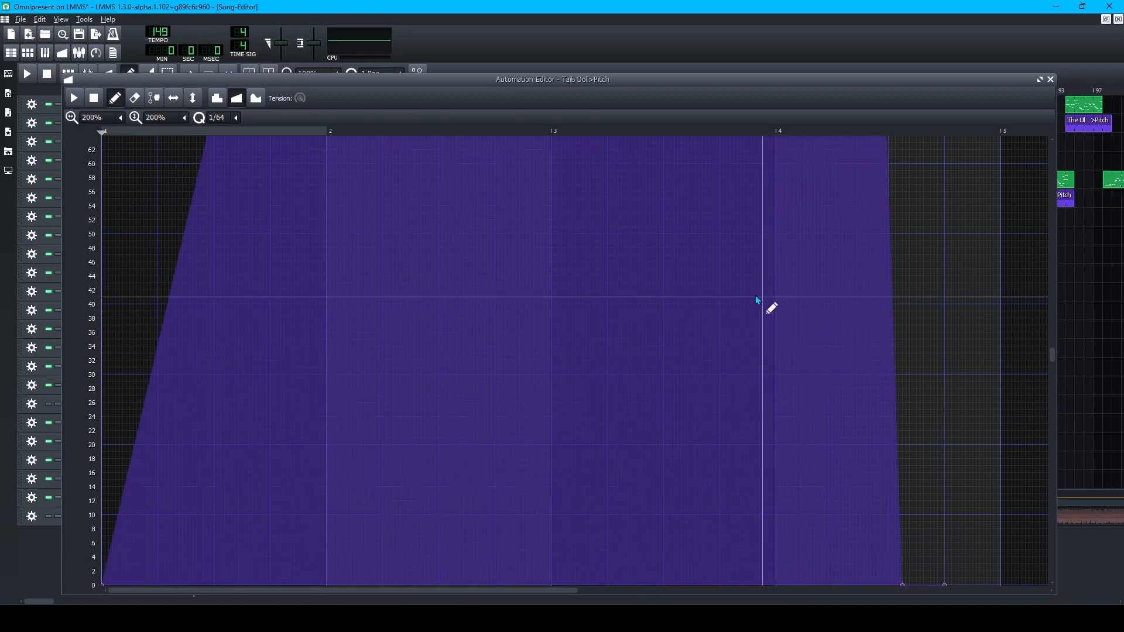
pyautogui.scroll(20, 755, 226)
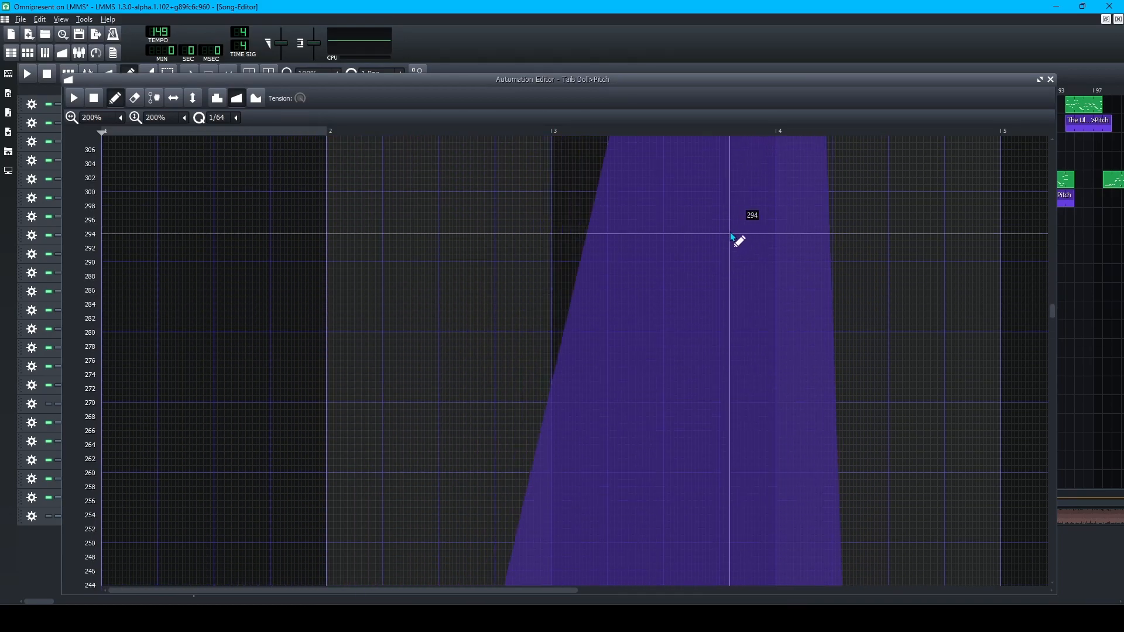
pyautogui.scroll(1, 771, 236)
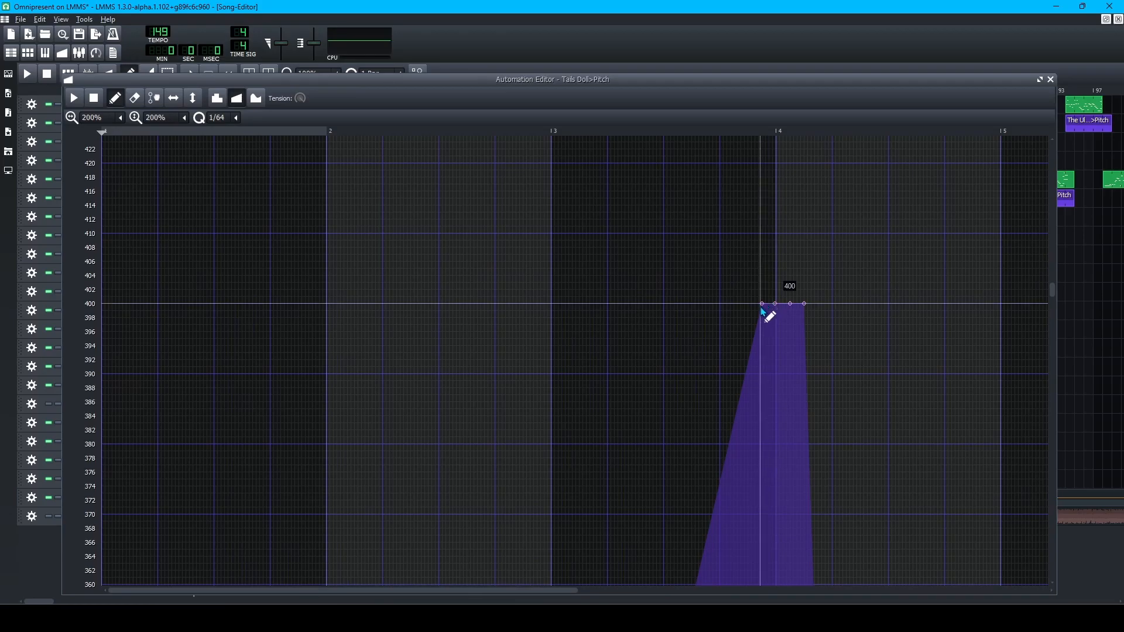
pyautogui.rightClick(762, 304)
pyautogui.rightClick(776, 305)
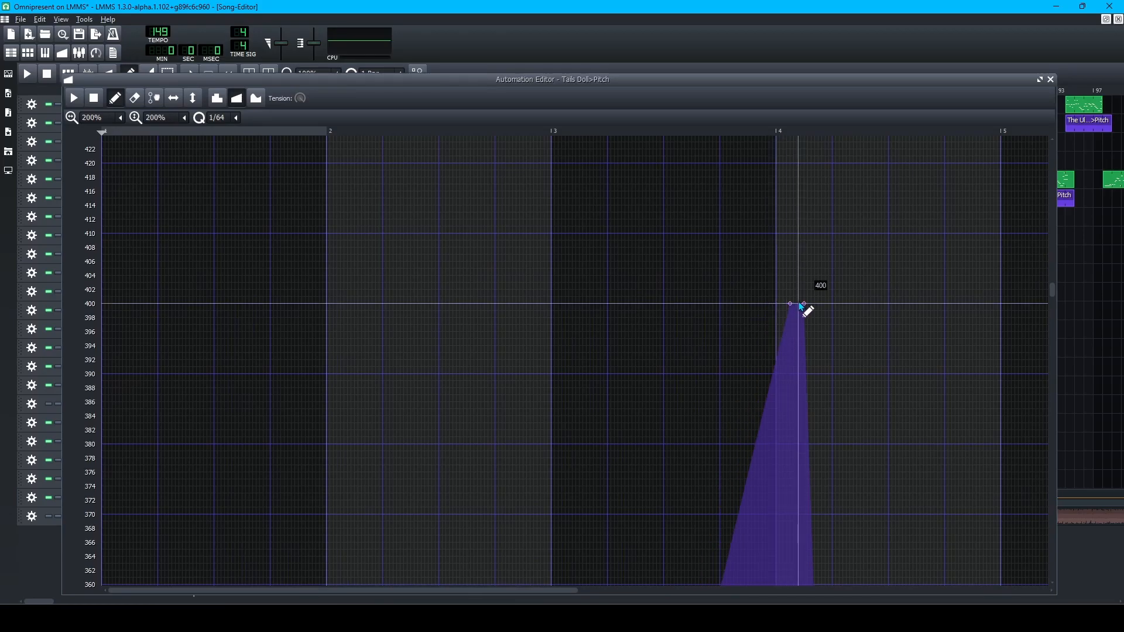
pyautogui.rightClick(804, 304)
pyautogui.rightClick(790, 304)
pyautogui.scroll(-20, 760, 336)
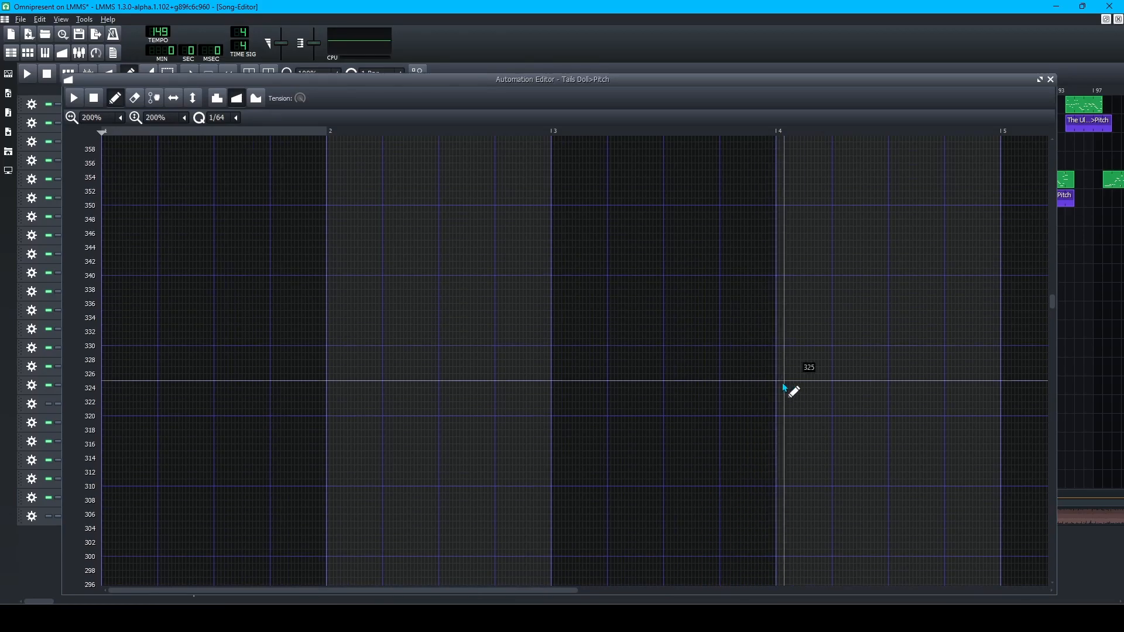
pyautogui.scroll(-20, 874, 439)
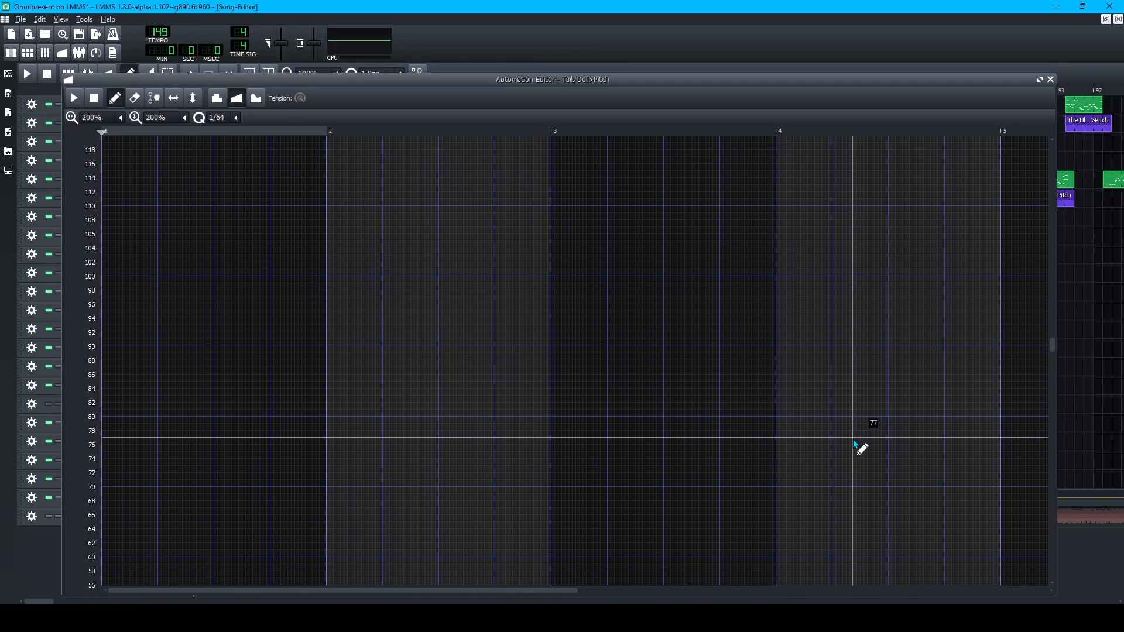
pyautogui.scroll(-5, 852, 471)
pyautogui.scroll(10, 843, 477)
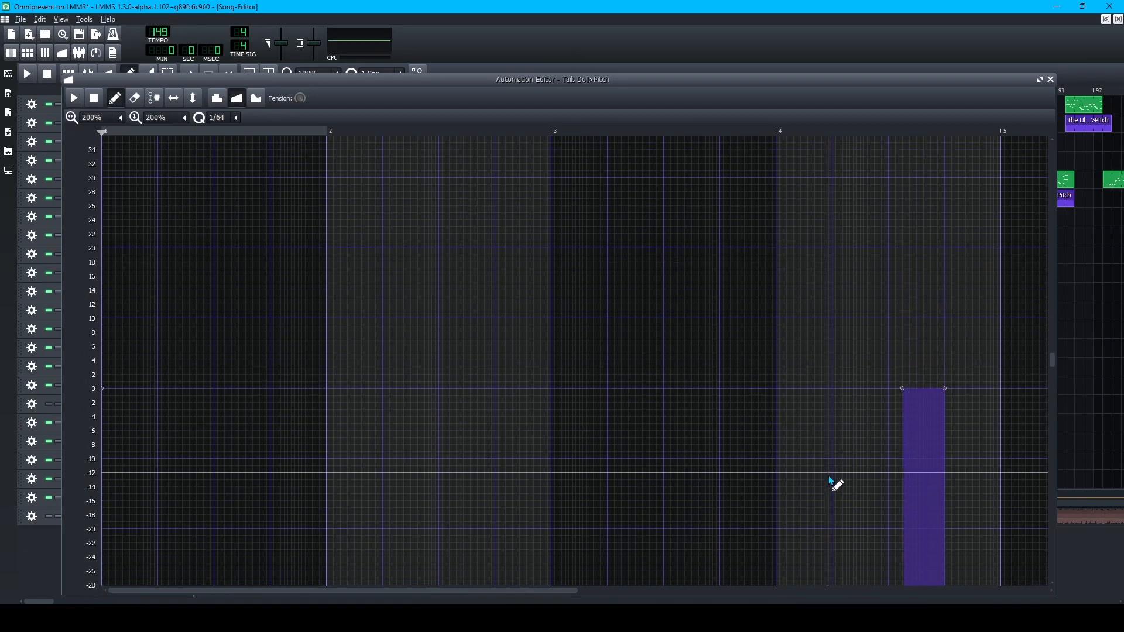
pyautogui.click(882, 617)
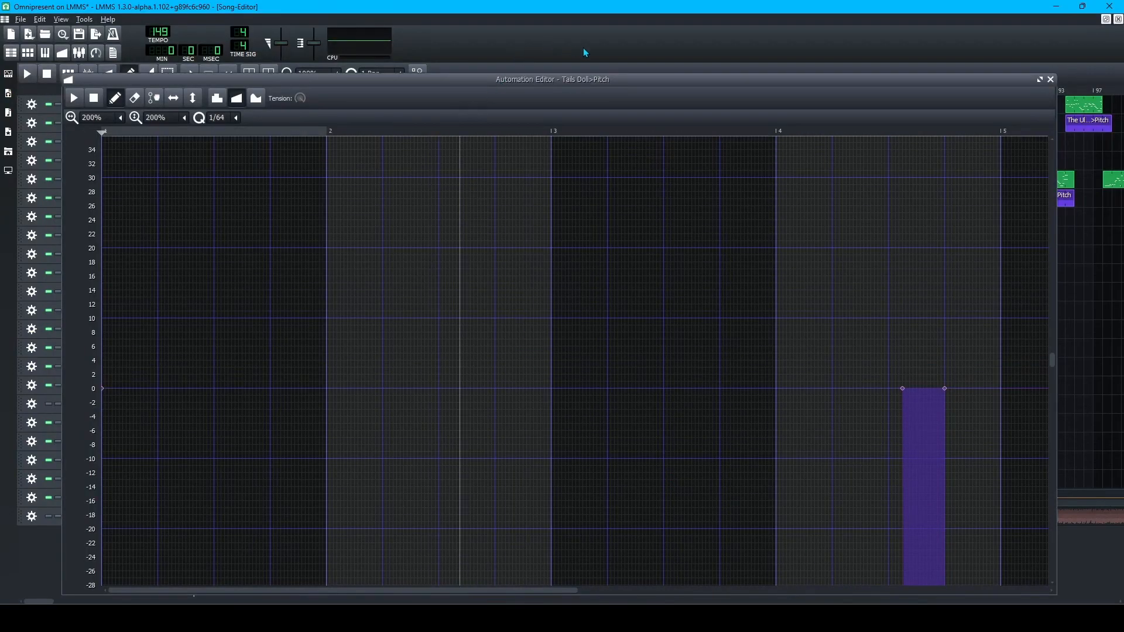
# Open the Tails Doll FNF clip's notes and place the Tails Doll Pitch automation editor below them.
pyautogui.click(41, 54)
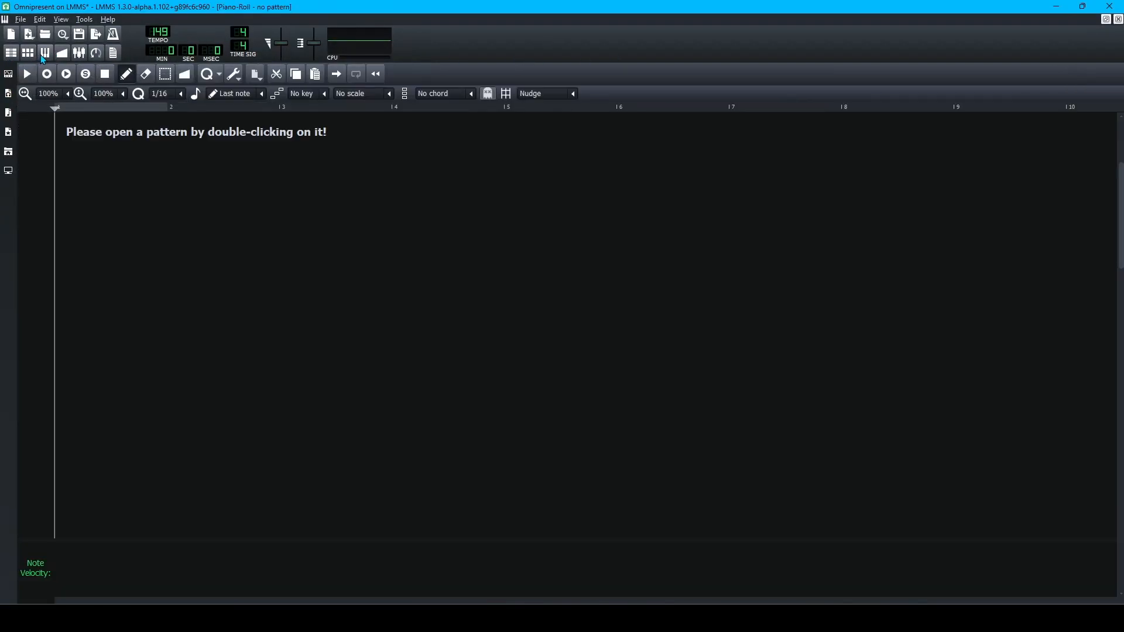
pyautogui.click(29, 55)
pyautogui.click(12, 54)
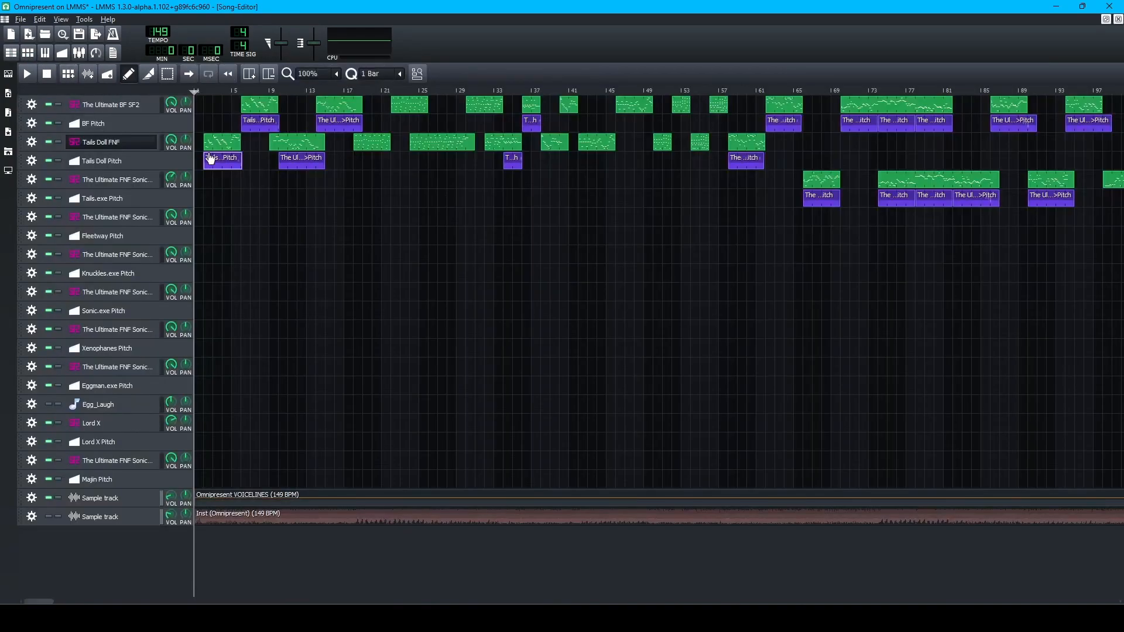
pyautogui.doubleClick(220, 145)
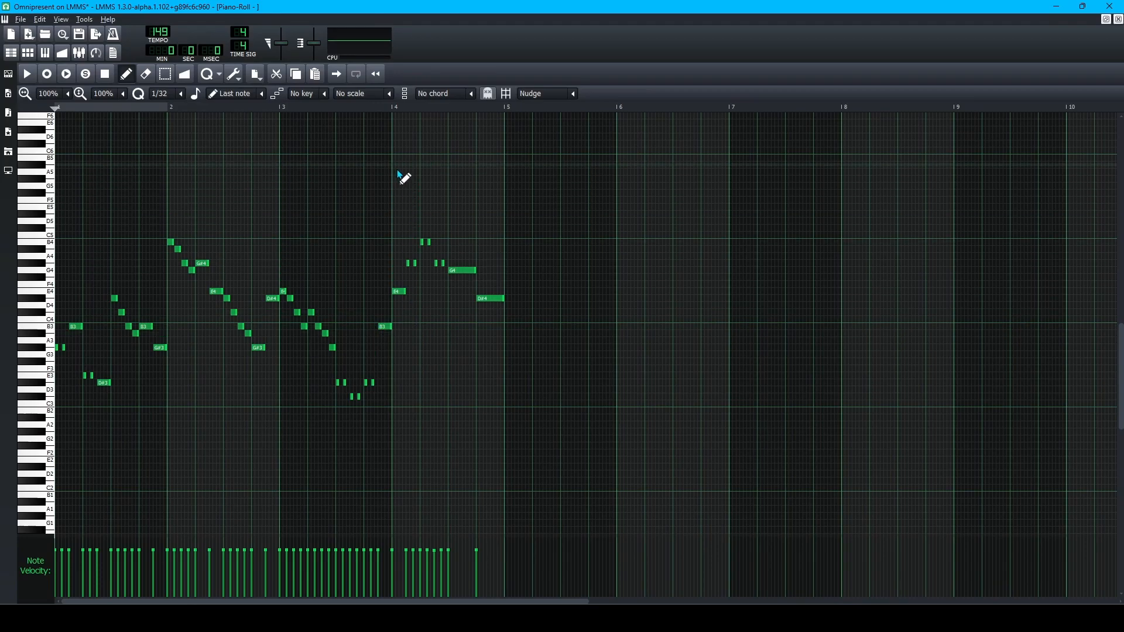
pyautogui.keyDown('ctrl'); pyautogui.scroll(1, 396, 186); pyautogui.keyUp('ctrl')
pyautogui.keyDown('ctrl'); pyautogui.scroll(1, 385, 339); pyautogui.keyUp('ctrl')
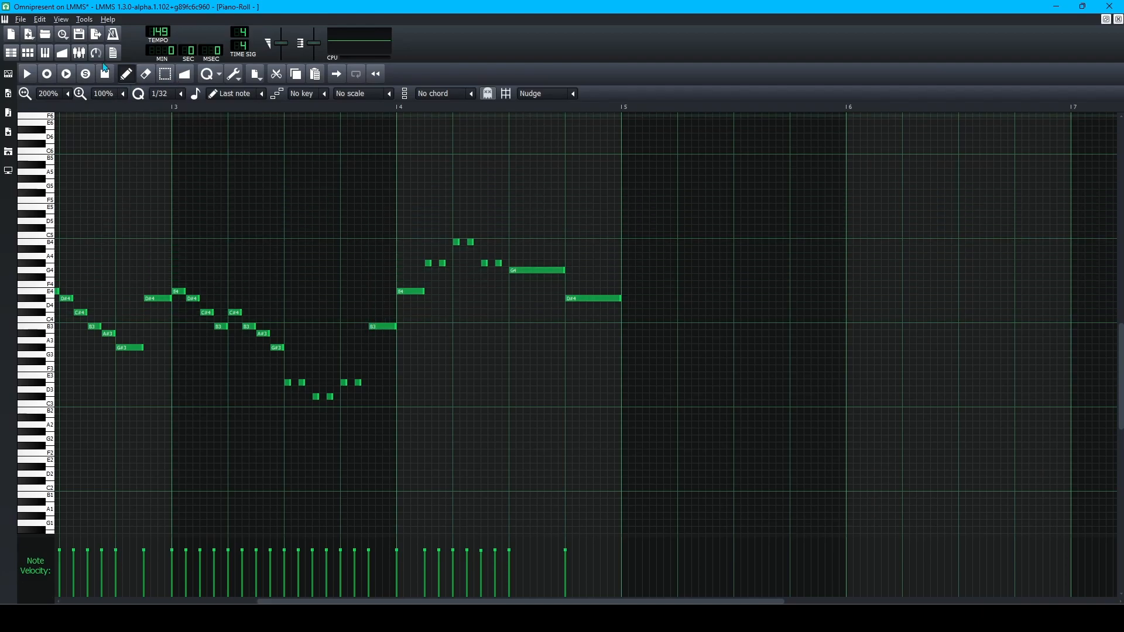
pyautogui.click(63, 54)
pyautogui.moveTo(297, 79); pyautogui.dragTo(391, 356)
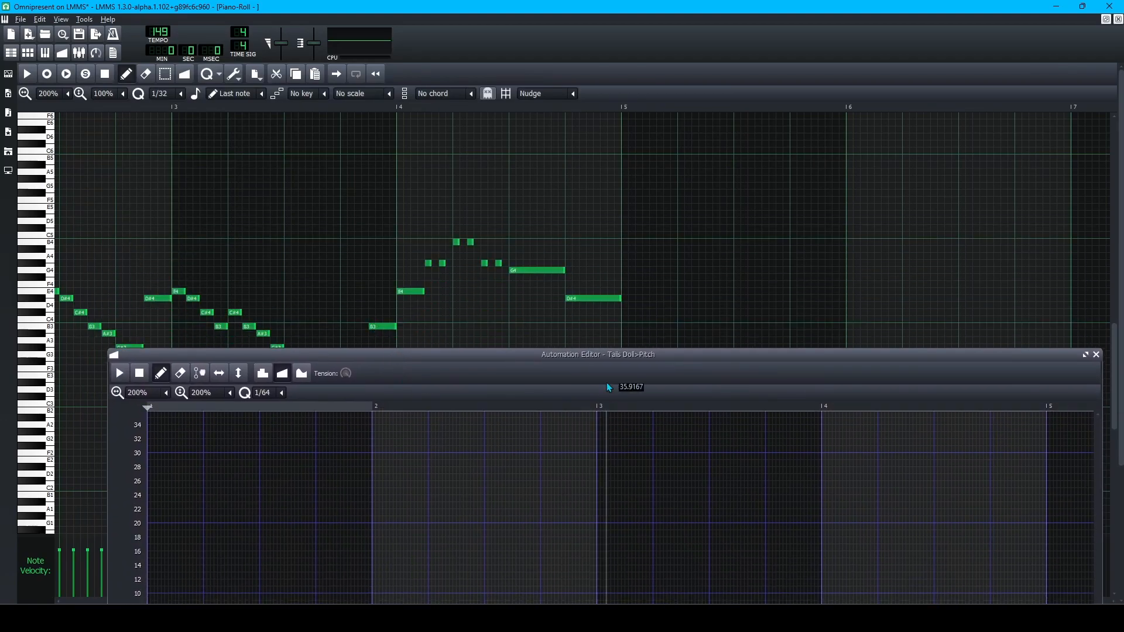
pyautogui.moveTo(543, 353); pyautogui.dragTo(531, 434)
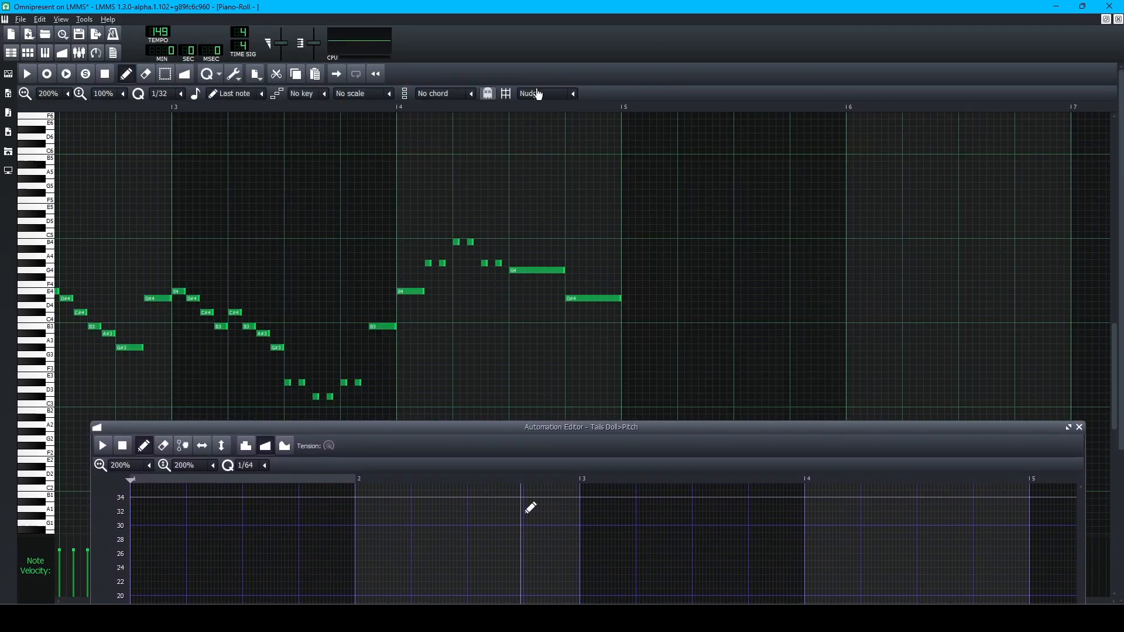
pyautogui.scroll(2, 326, 203)
pyautogui.scroll(-2, 325, 204)
pyautogui.hscroll(-12, 325, 210)
pyautogui.hscroll(-6, 310, 205)
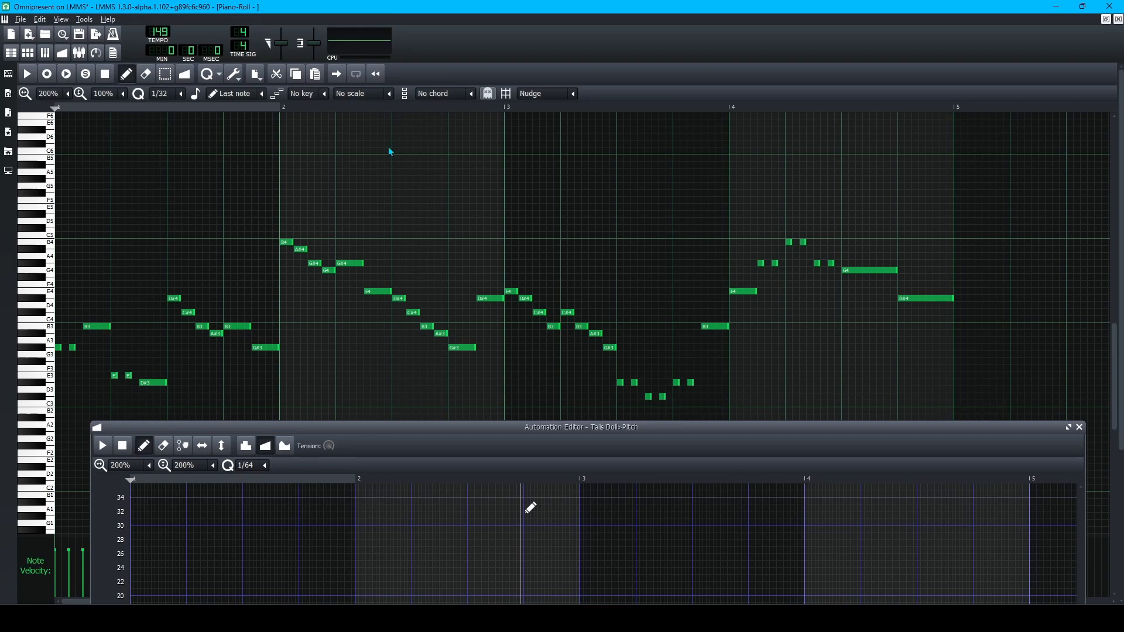
pyautogui.hscroll(5, 650, 218)
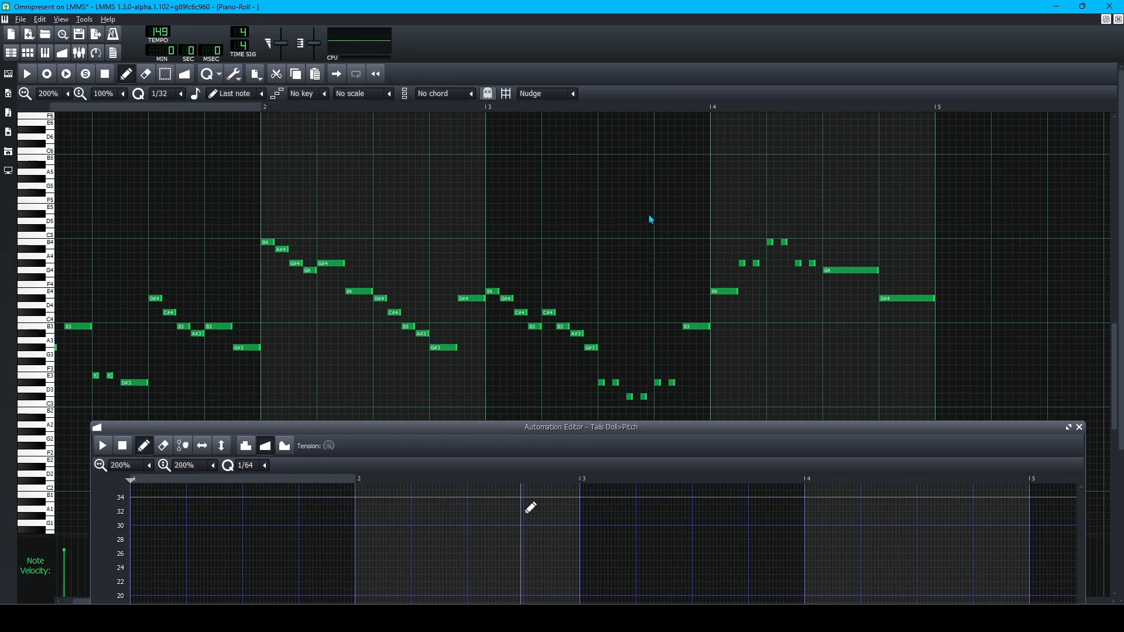
pyautogui.hscroll(-5, 374, 229)
pyautogui.hscroll(9, 539, 176)
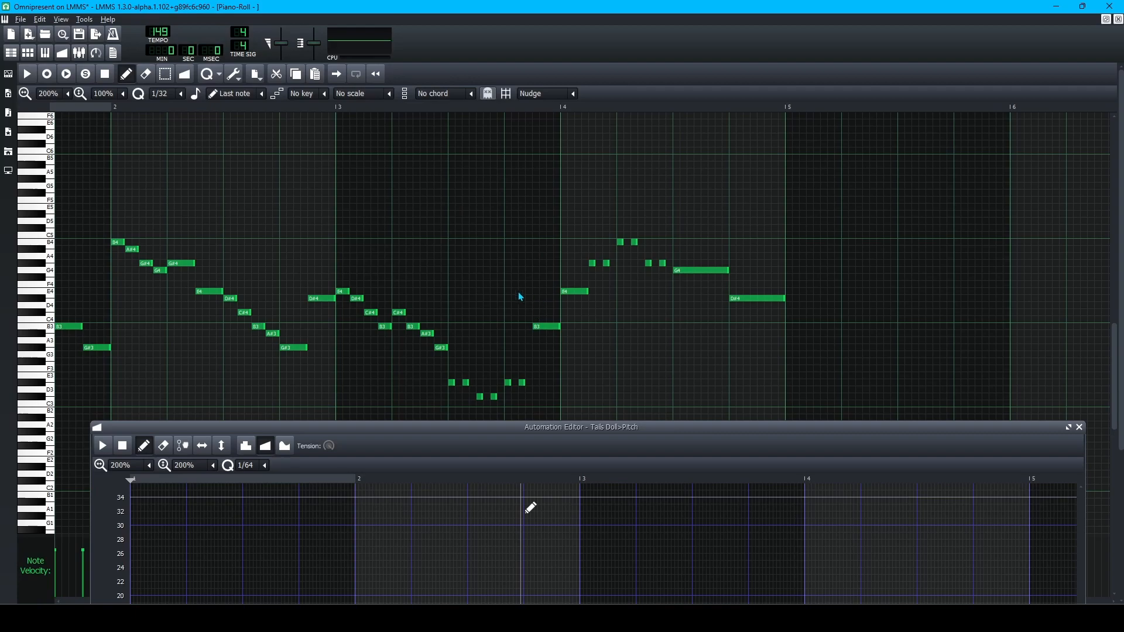
pyautogui.moveTo(577, 426); pyautogui.dragTo(529, 59)
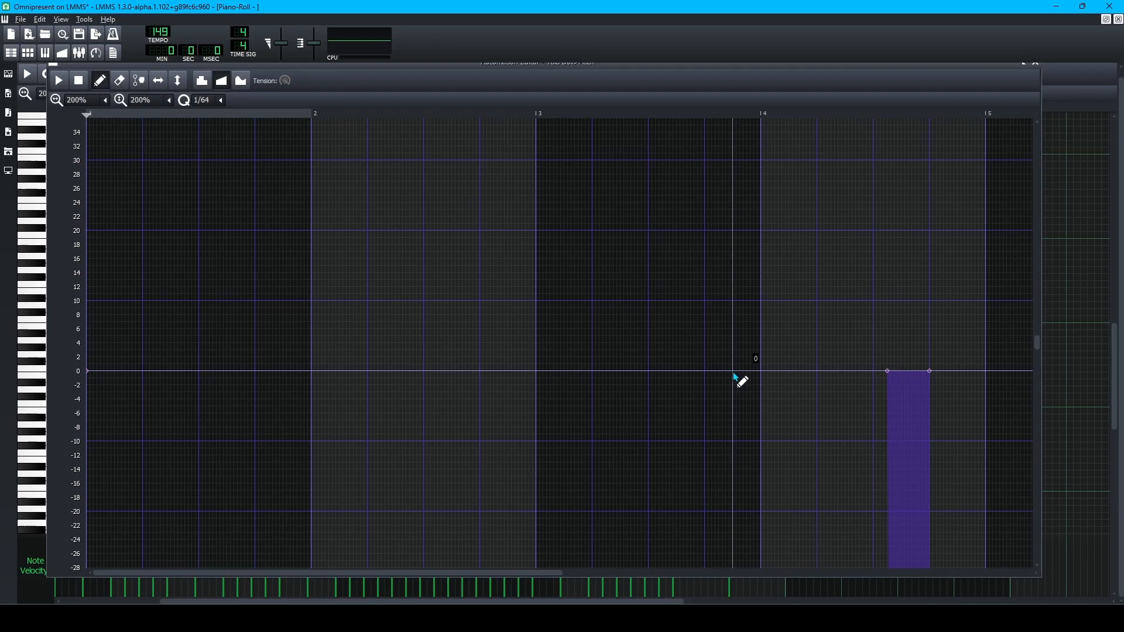
# Change the Tails Doll automation quantization from 1/64 to 1/16 and lower the editor window.
pyautogui.click(220, 101)
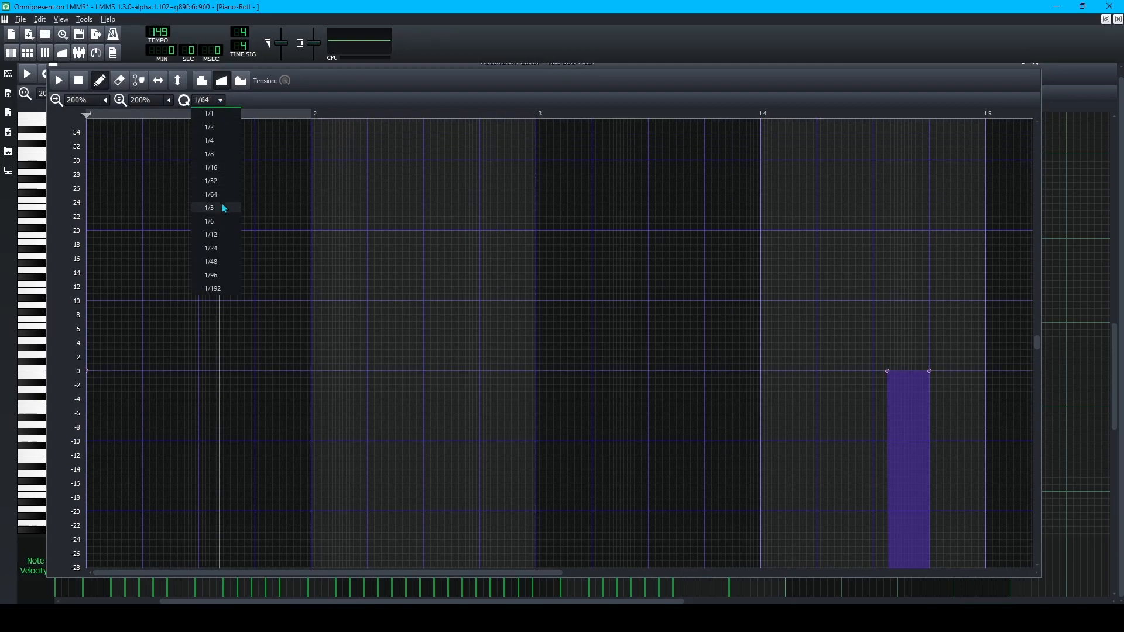
pyautogui.click(220, 167)
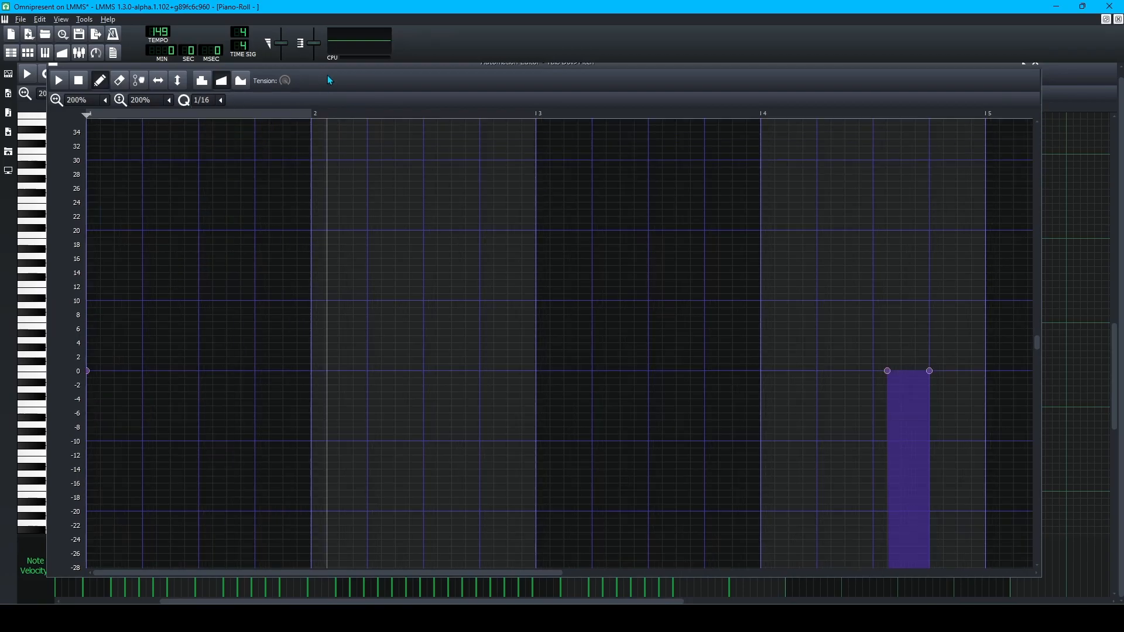
pyautogui.moveTo(332, 68)
pyautogui.mouseDown()
pyautogui.moveTo(324, 171)
pyautogui.moveTo(388, 408)
pyautogui.moveTo(416, 251)
pyautogui.moveTo(362, 115)
pyautogui.moveTo(336, 89)
pyautogui.mouseUp()
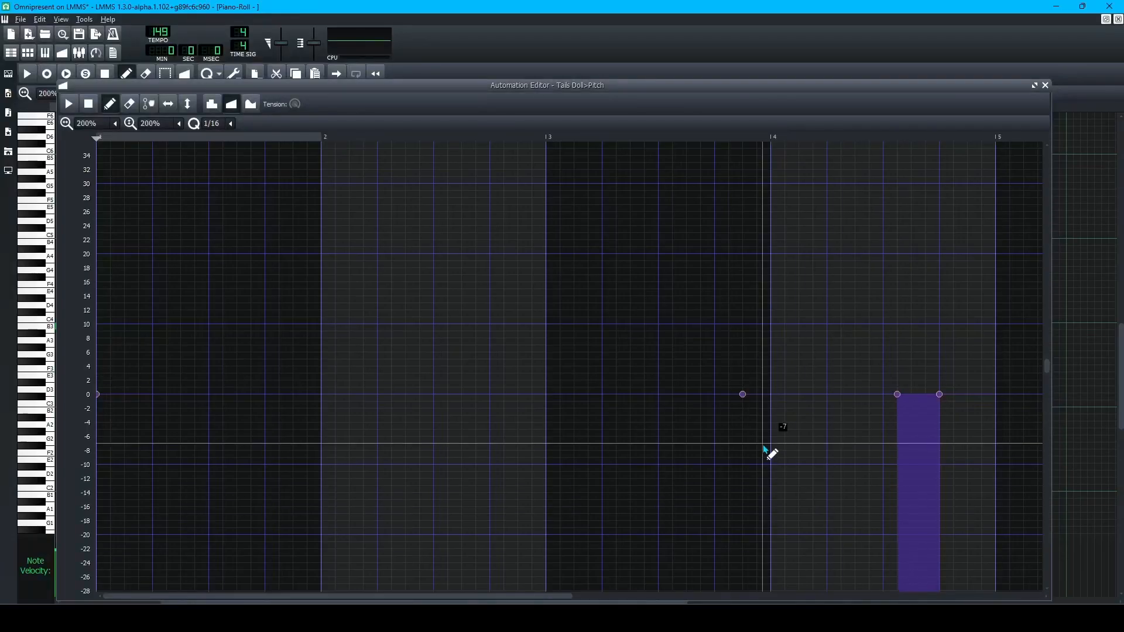
# Add a point at bar 4, set it to 400, then delete that spike point.
pyautogui.moveTo(768, 451); pyautogui.dragTo(770, 393)
pyautogui.doubleClick(771, 394)
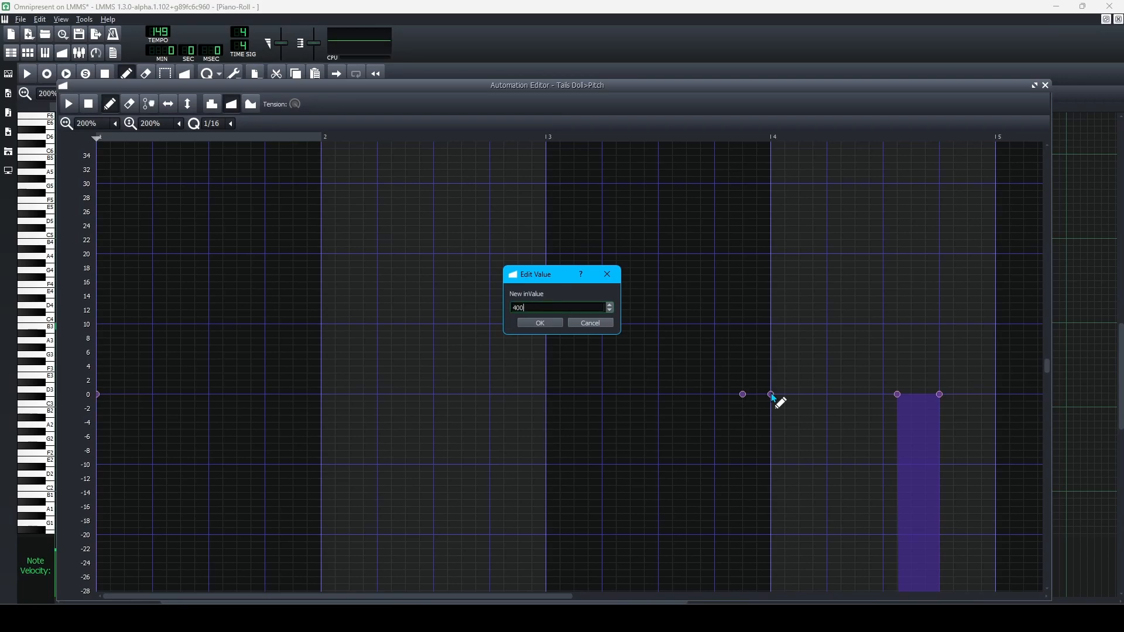
pyautogui.press('Return')
pyautogui.scroll(4, 773, 398)
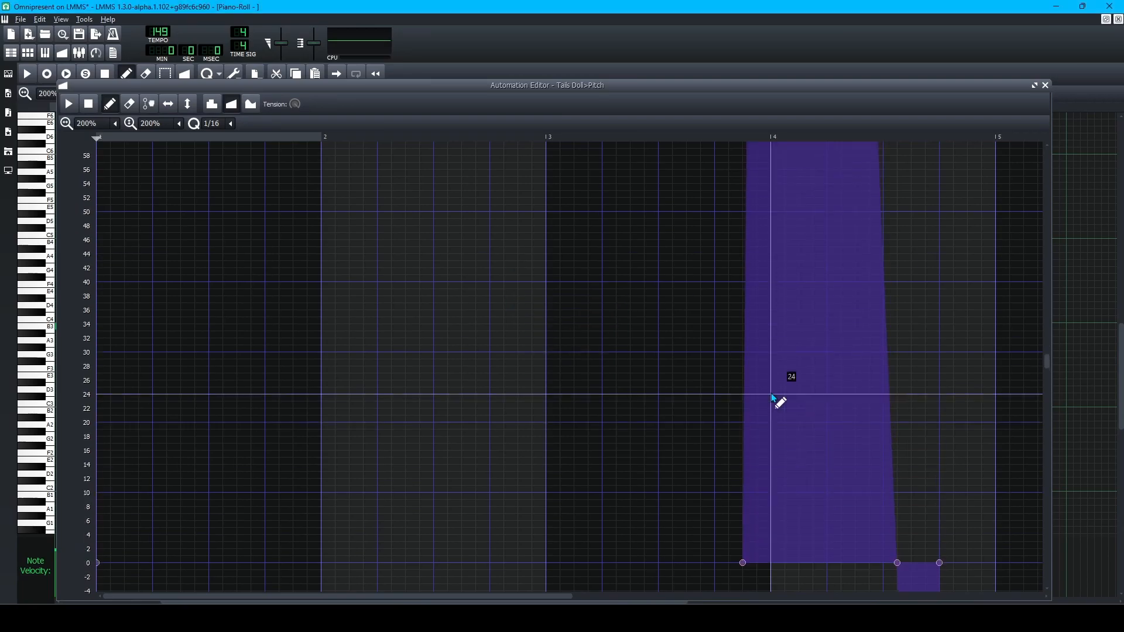
pyautogui.scroll(20, 772, 398)
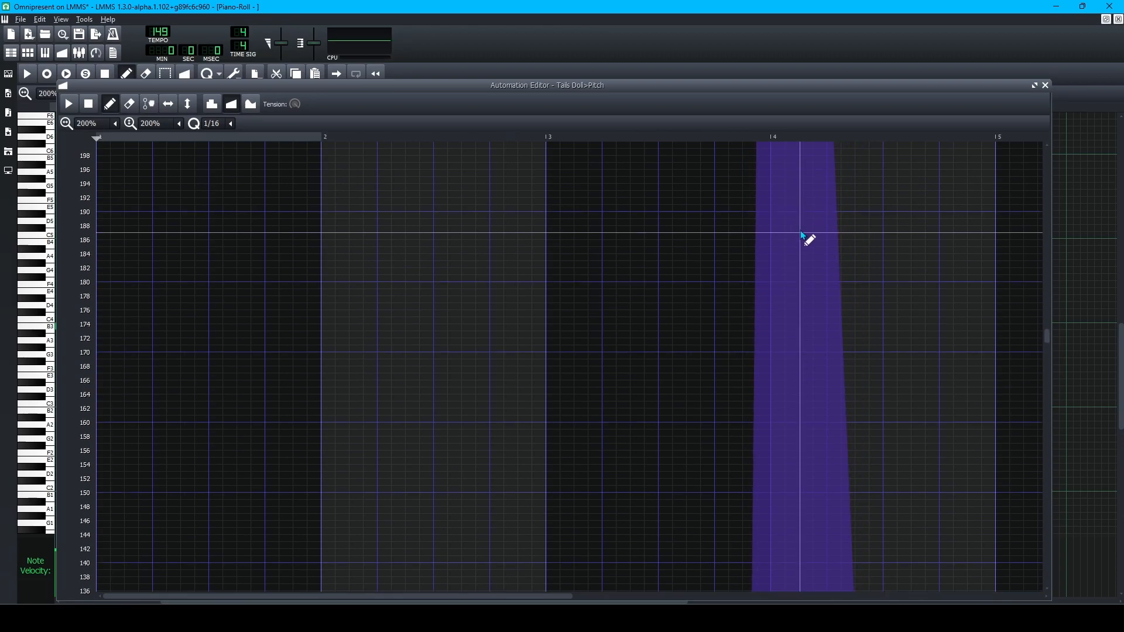
pyautogui.scroll(15, 802, 232)
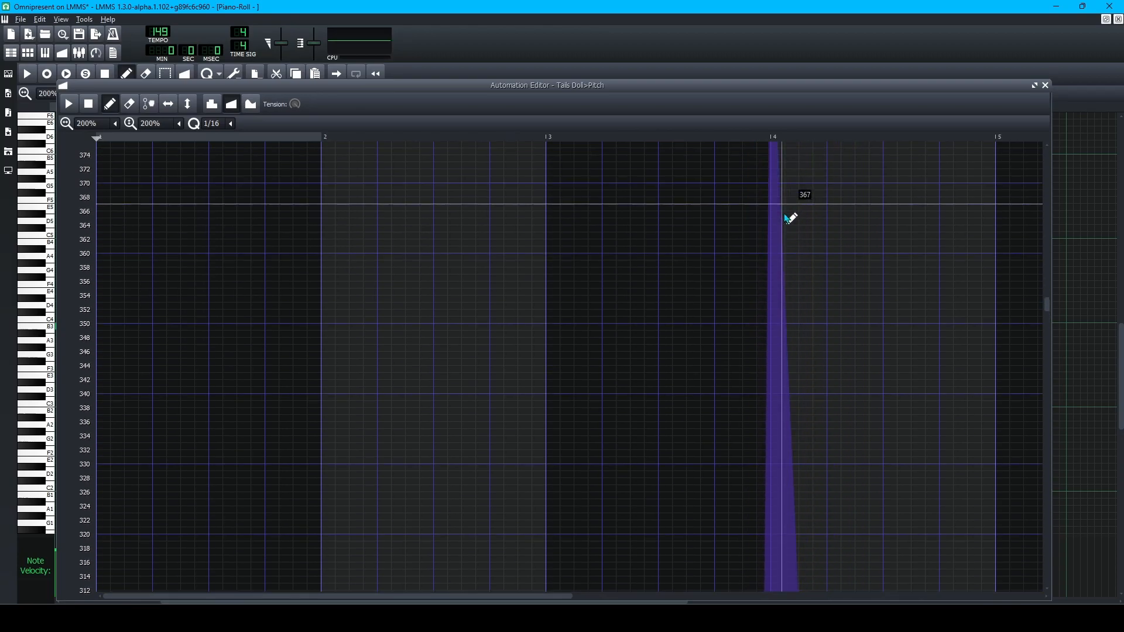
pyautogui.scroll(13, 761, 264)
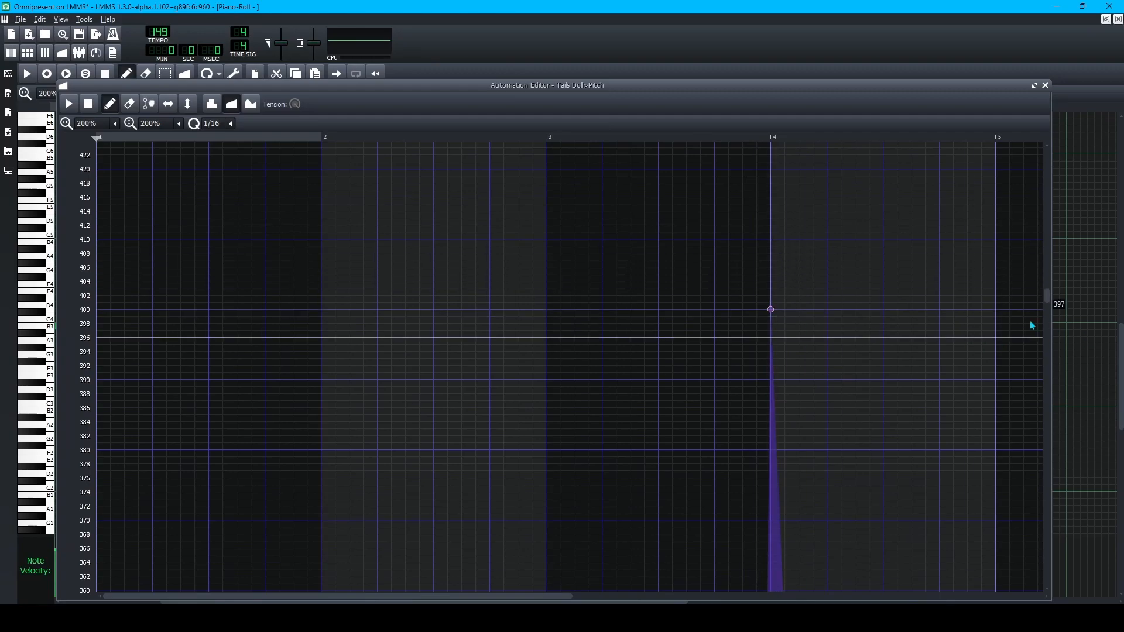
pyautogui.rightClick(774, 313)
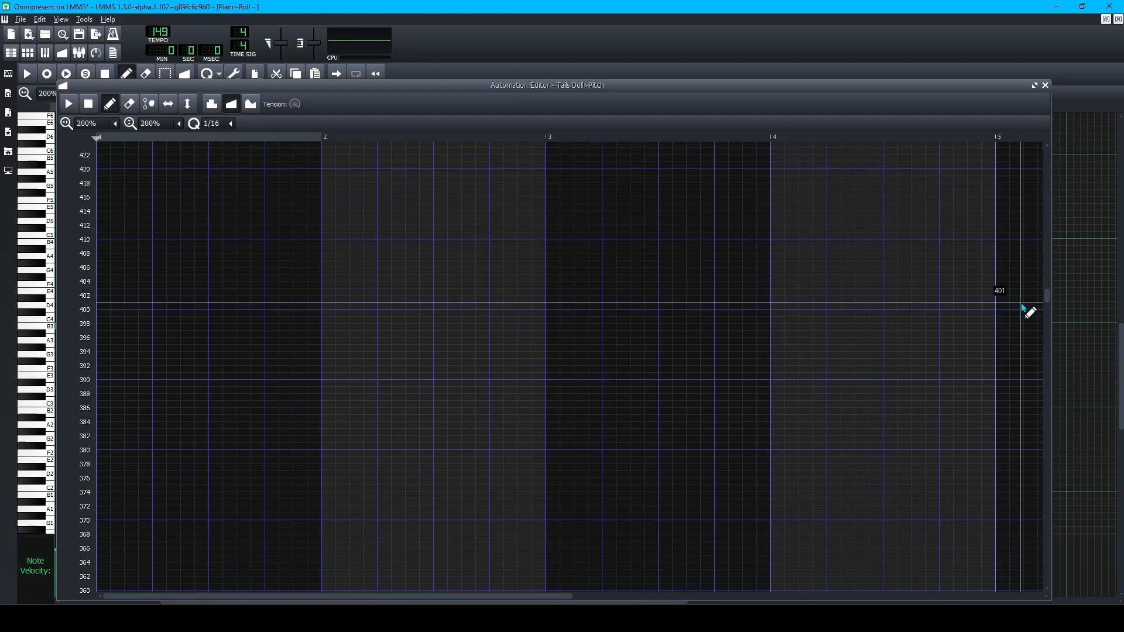
pyautogui.moveTo(1051, 302); pyautogui.dragTo(1056, 373)
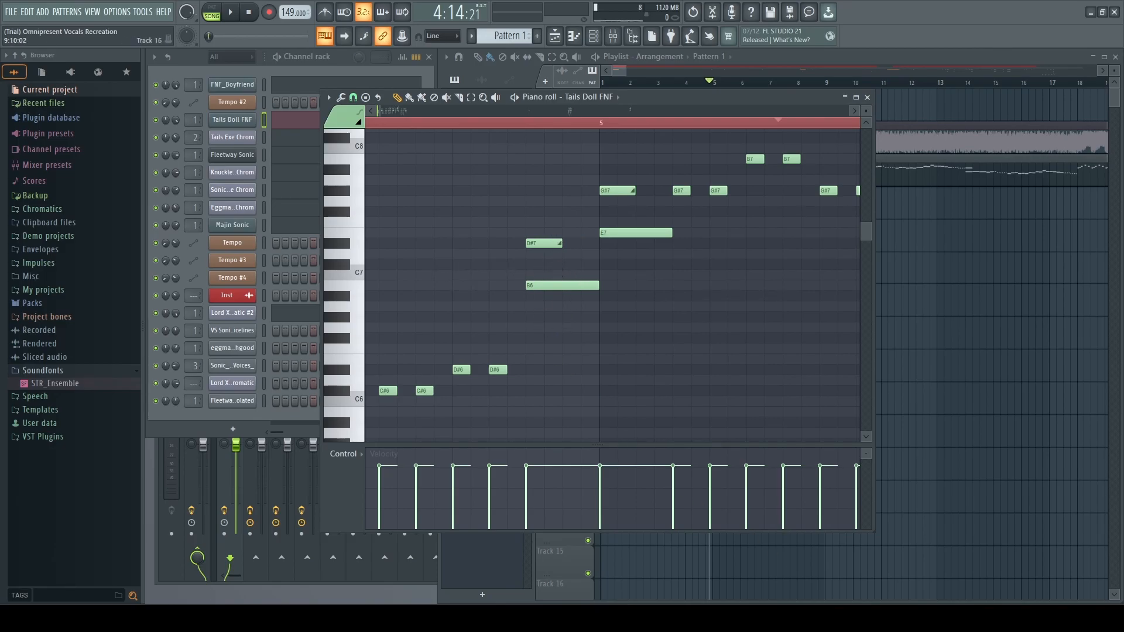
# Switch from FL Studio back to the LMMS Tails Doll piano roll window.
pyautogui.moveTo(907, 618)
pyautogui.click(840, 617)
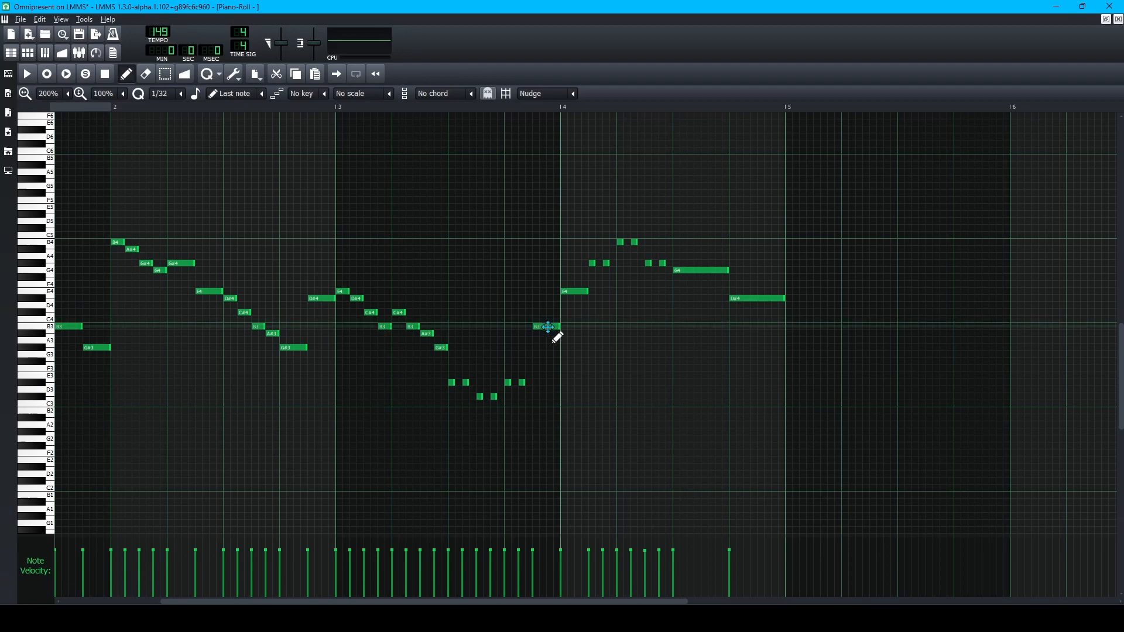
# Open the Tails Doll Pitch automation editor and draw a 0-value point just before bar 4.
pyautogui.click(185, 78)
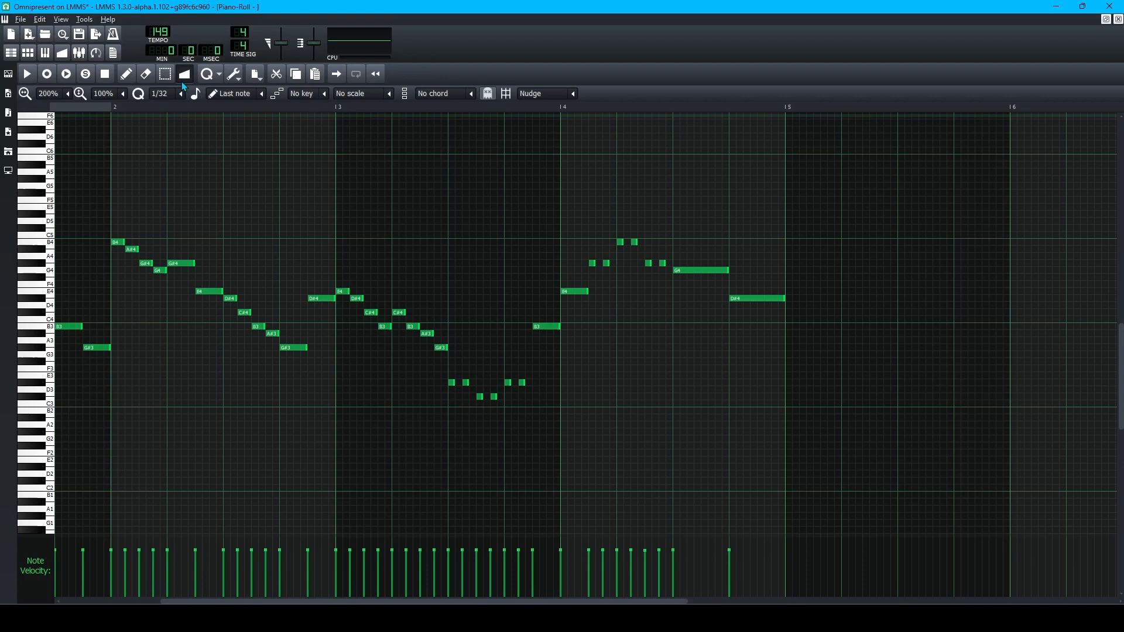
pyautogui.click(133, 74)
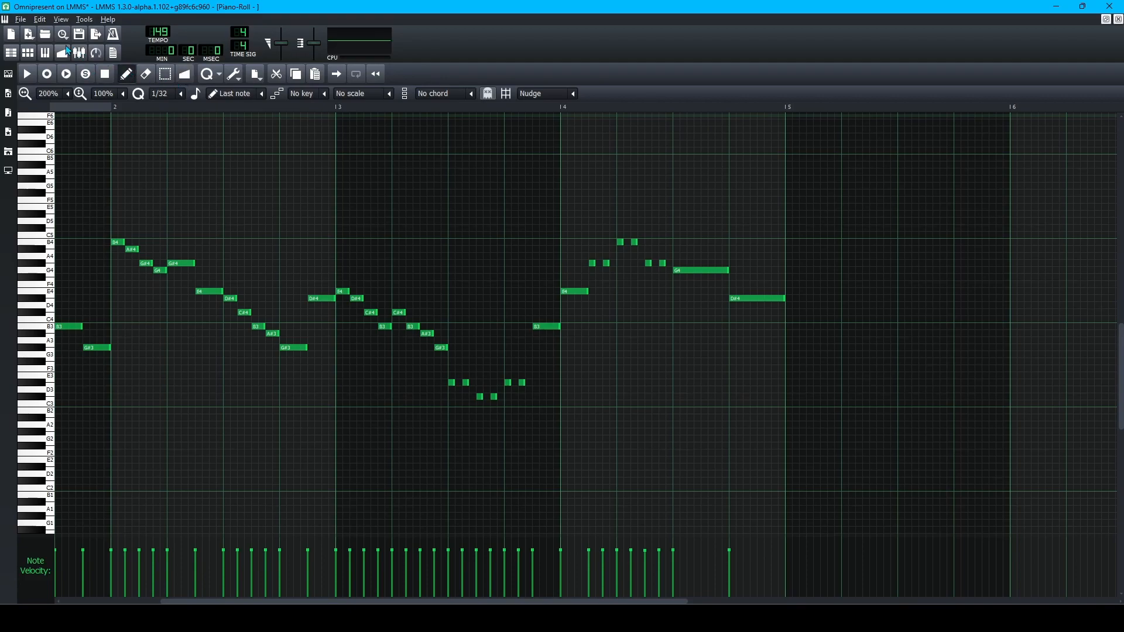
pyautogui.click(65, 52)
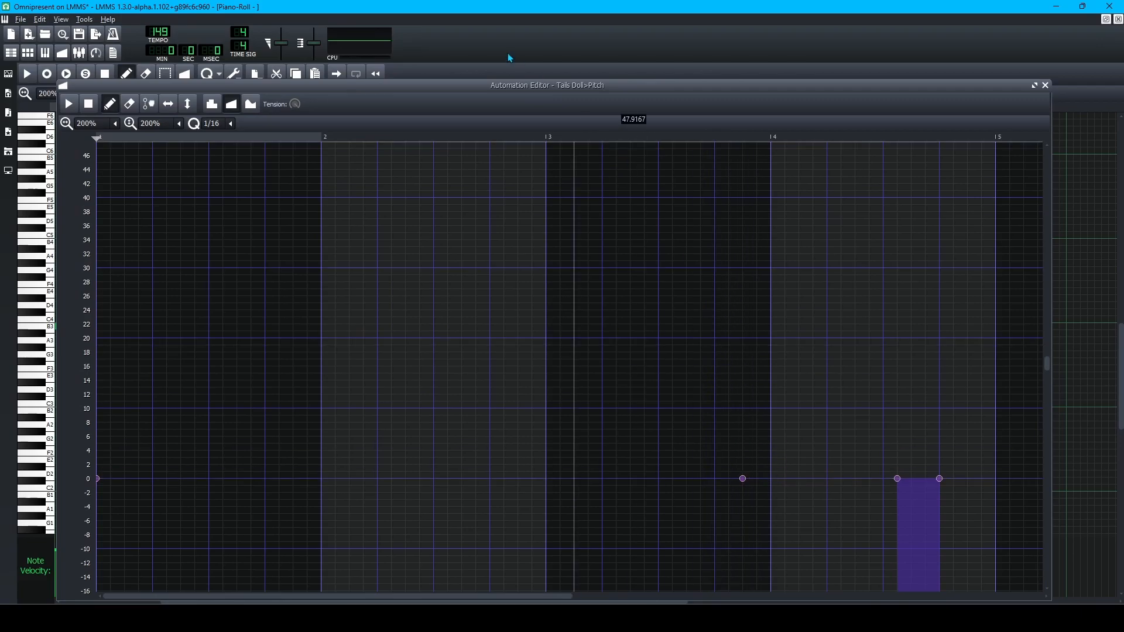
pyautogui.moveTo(540, 91)
pyautogui.mouseDown()
pyautogui.moveTo(570, 387)
pyautogui.moveTo(575, 210)
pyautogui.moveTo(536, 89)
pyautogui.mouseUp()
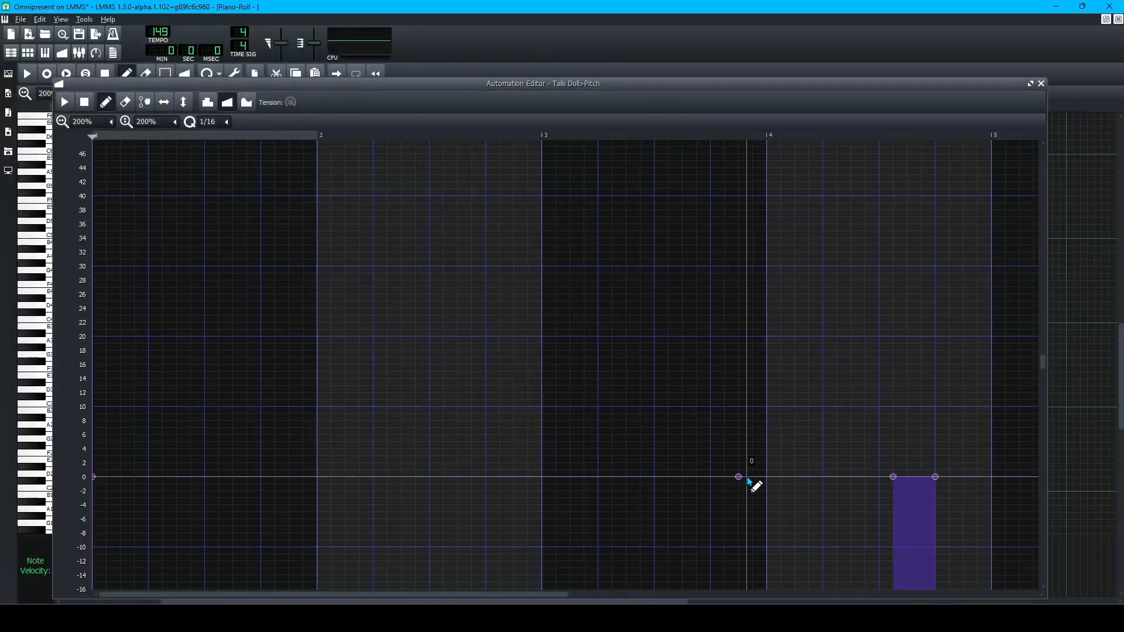
pyautogui.click(753, 477)
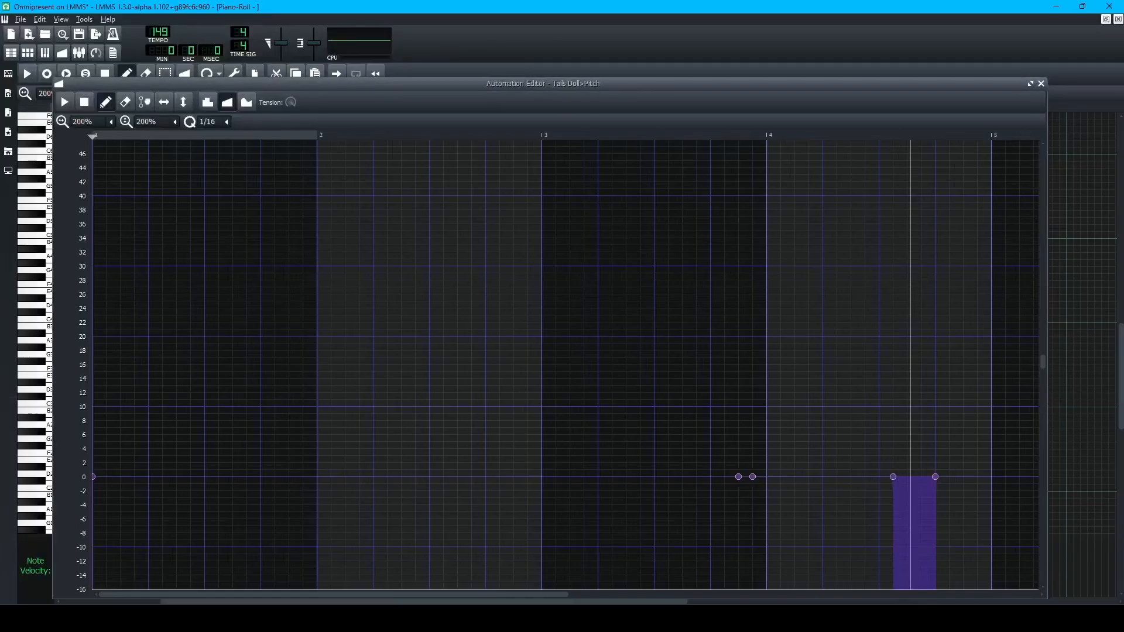
# Raise the new point just before bar 4 to a pitch value of 400.
pyautogui.doubleClick(753, 477)
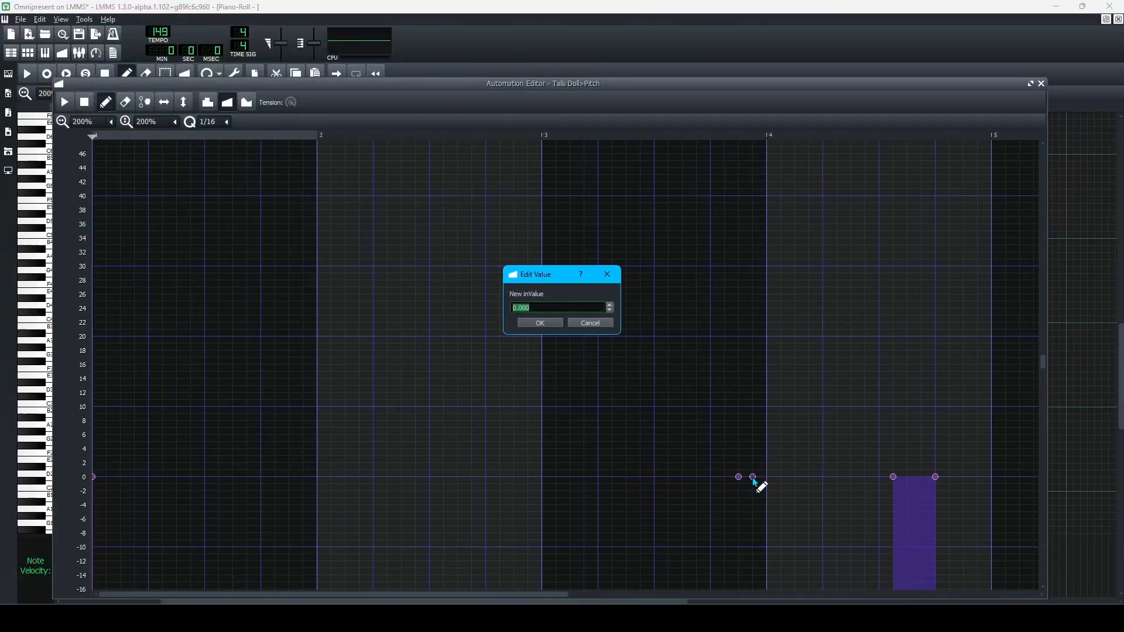
pyautogui.press('Return')
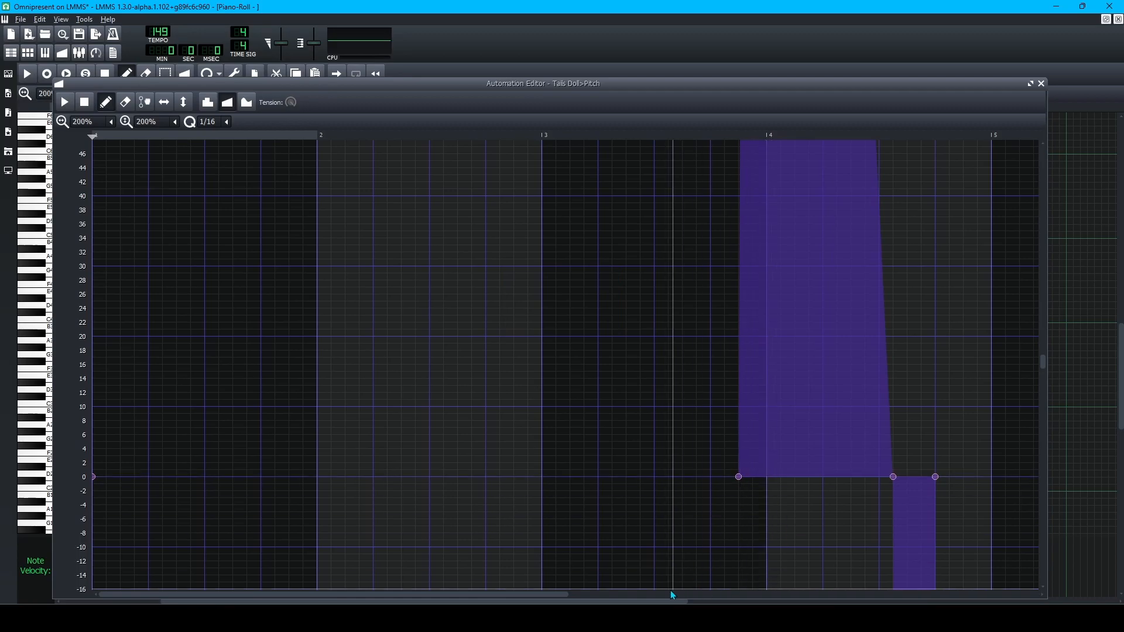
pyautogui.scroll(15, 769, 529)
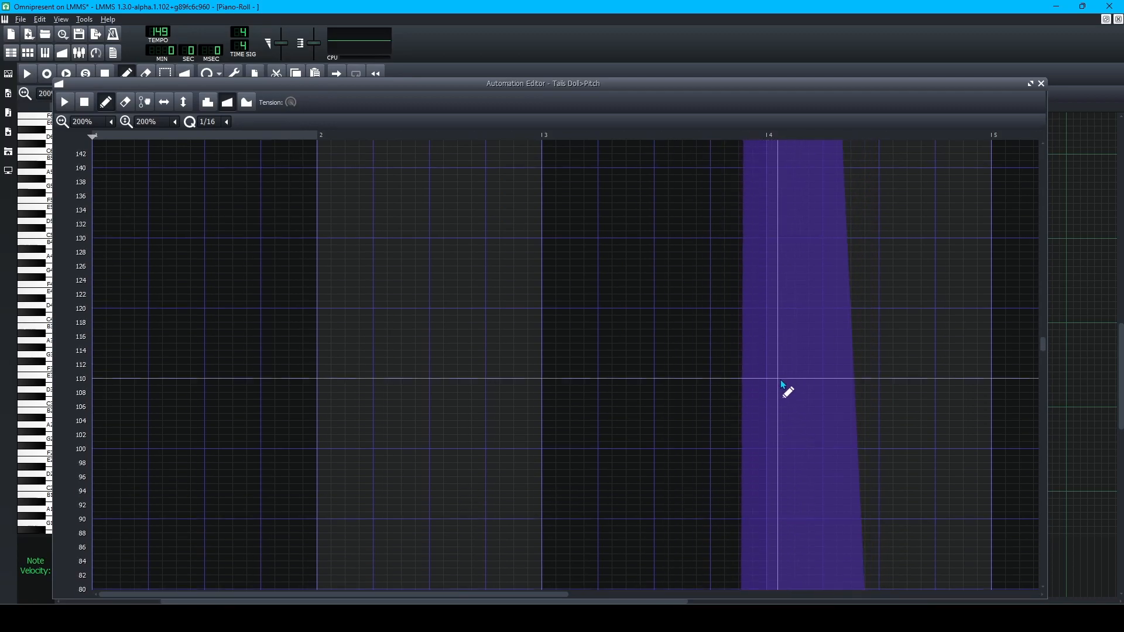
pyautogui.scroll(17, 756, 254)
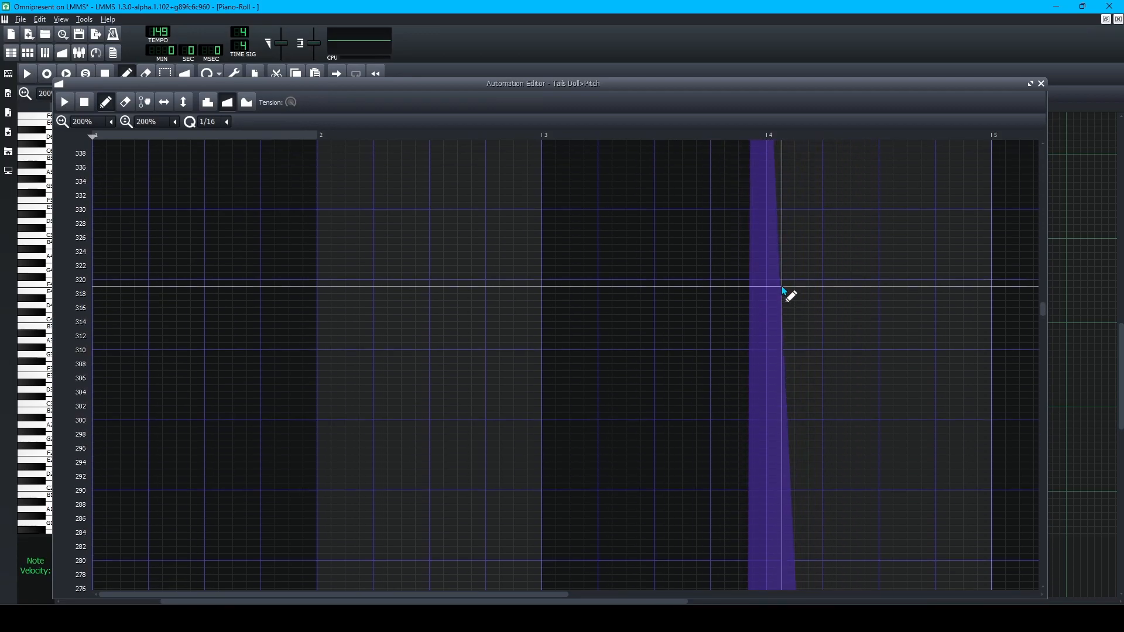
pyautogui.scroll(4, 771, 247)
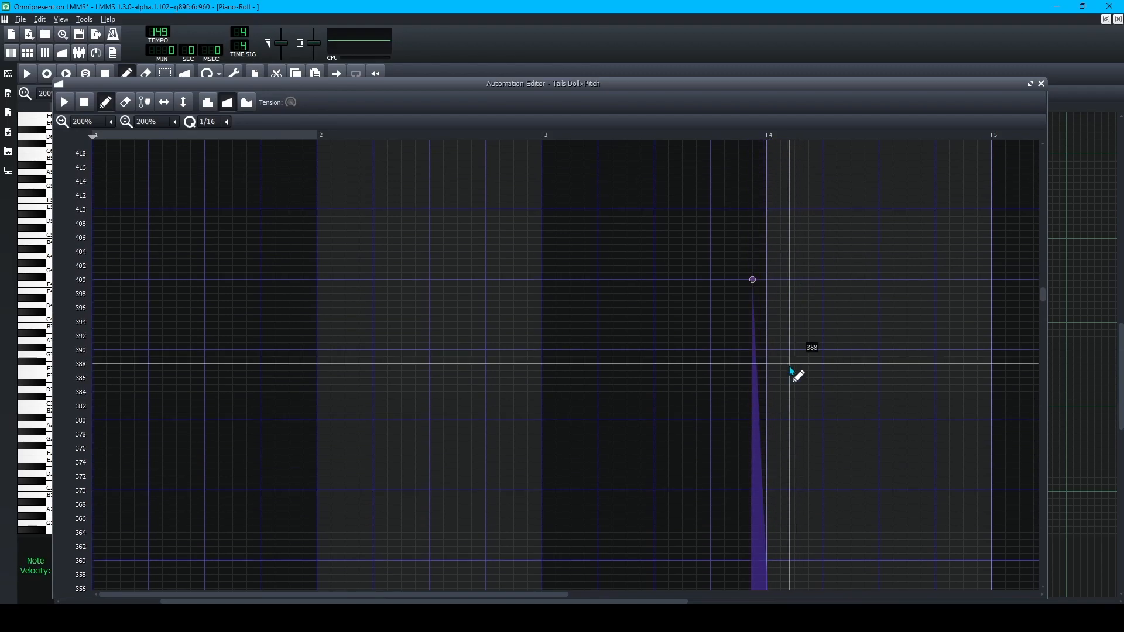
pyautogui.click(869, 617)
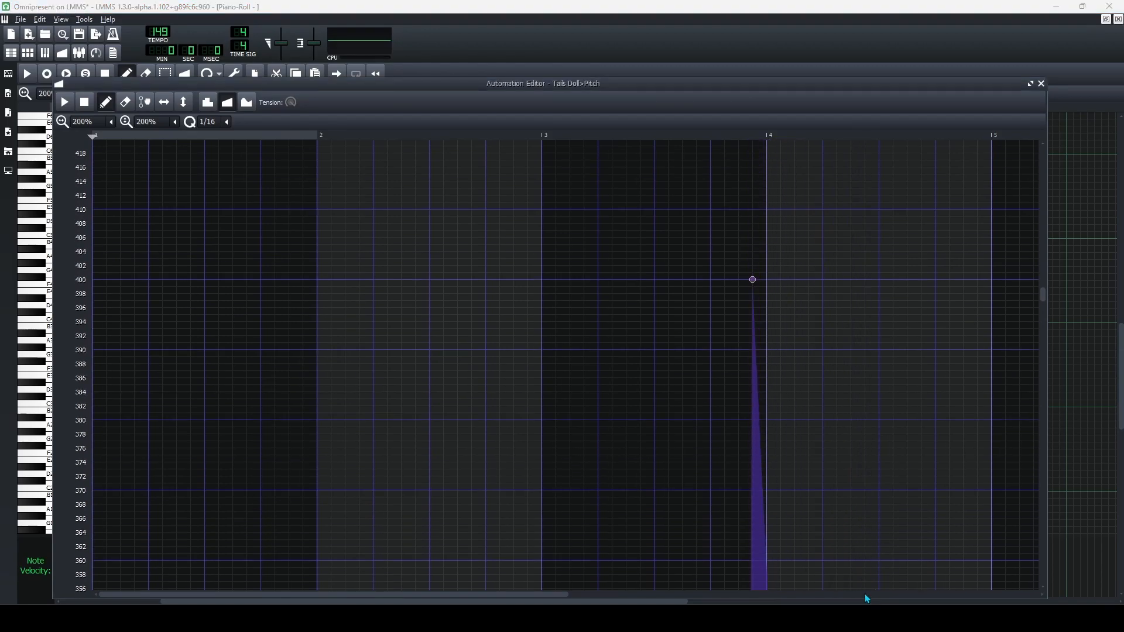
pyautogui.scroll(-13, 755, 420)
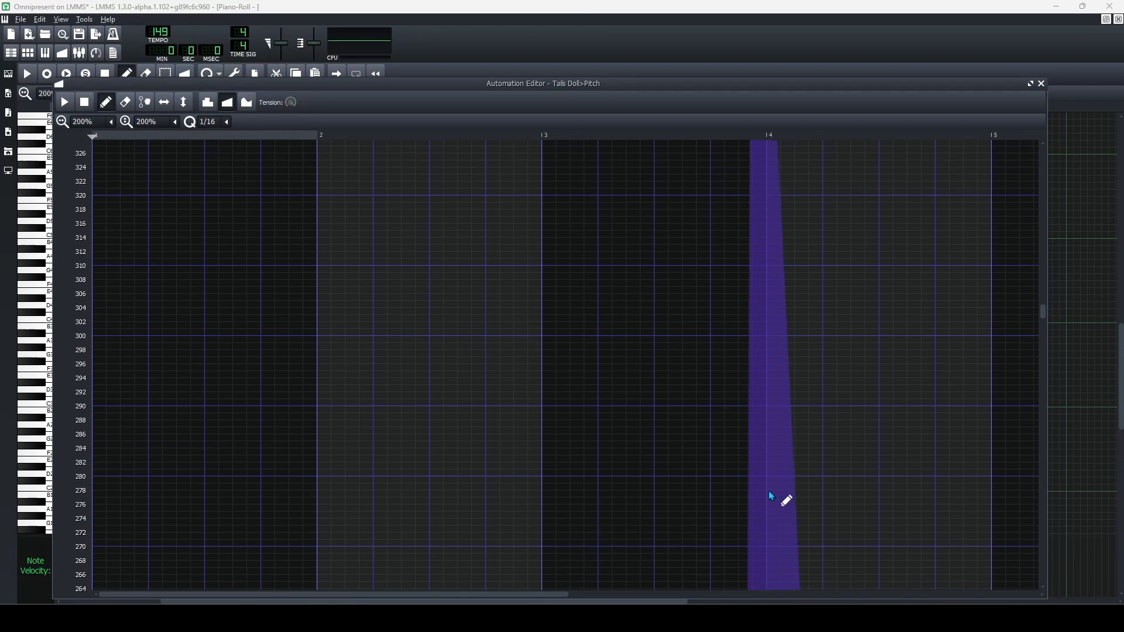
pyautogui.scroll(13, 777, 498)
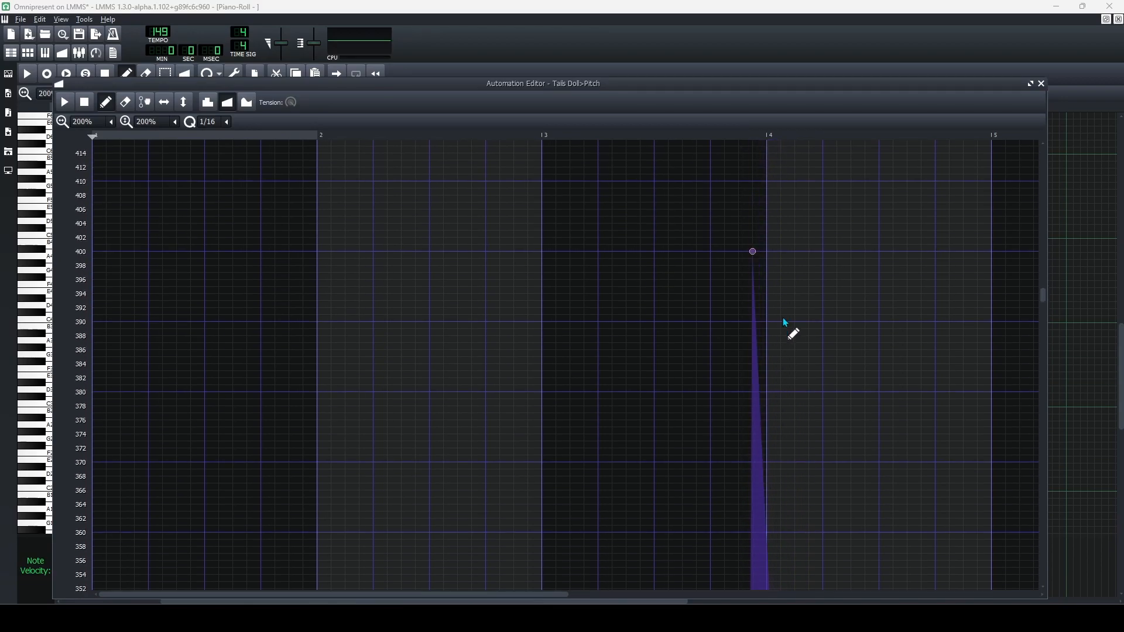
# Add a second 400-value point at bar 4 and check the resulting spike.
pyautogui.click(769, 255)
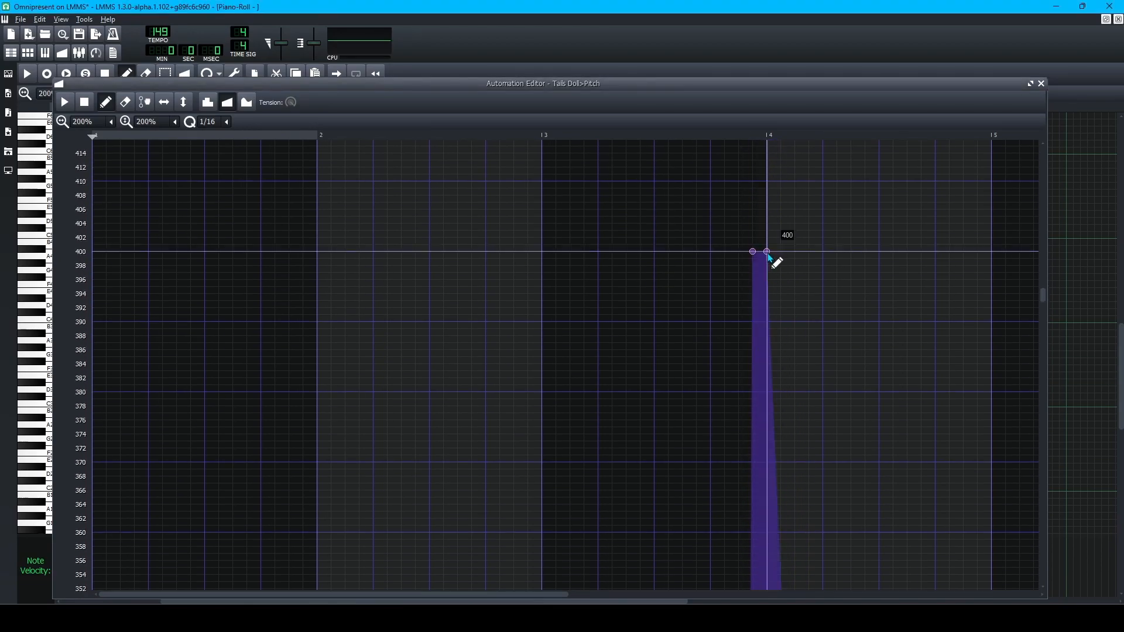
pyautogui.doubleClick(769, 256)
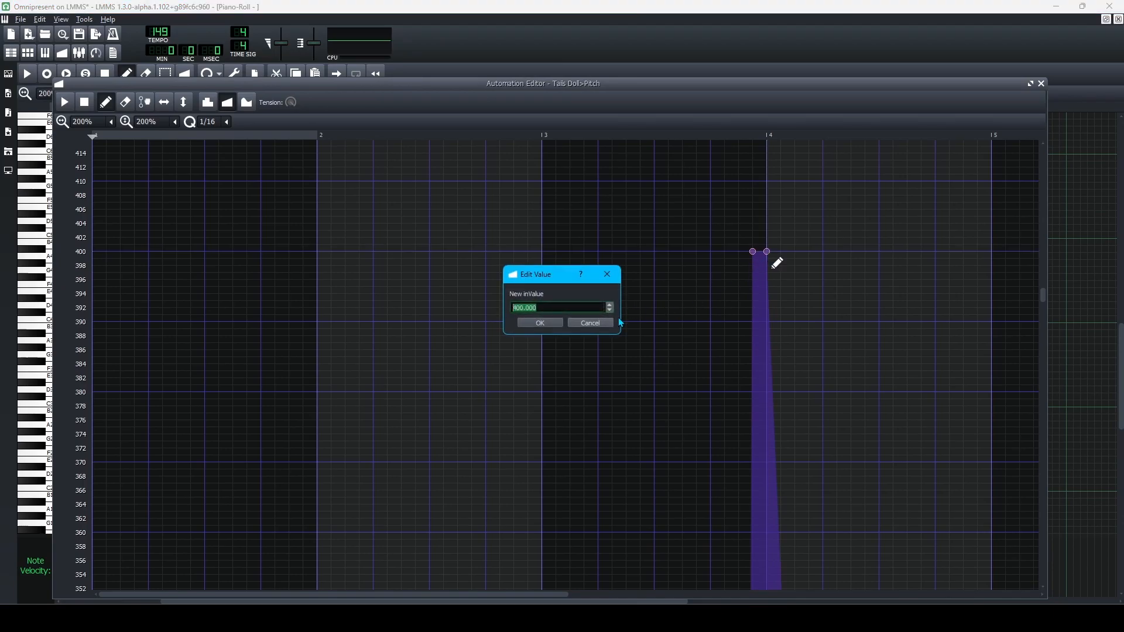
pyautogui.write('40')
pyautogui.press('Escape')
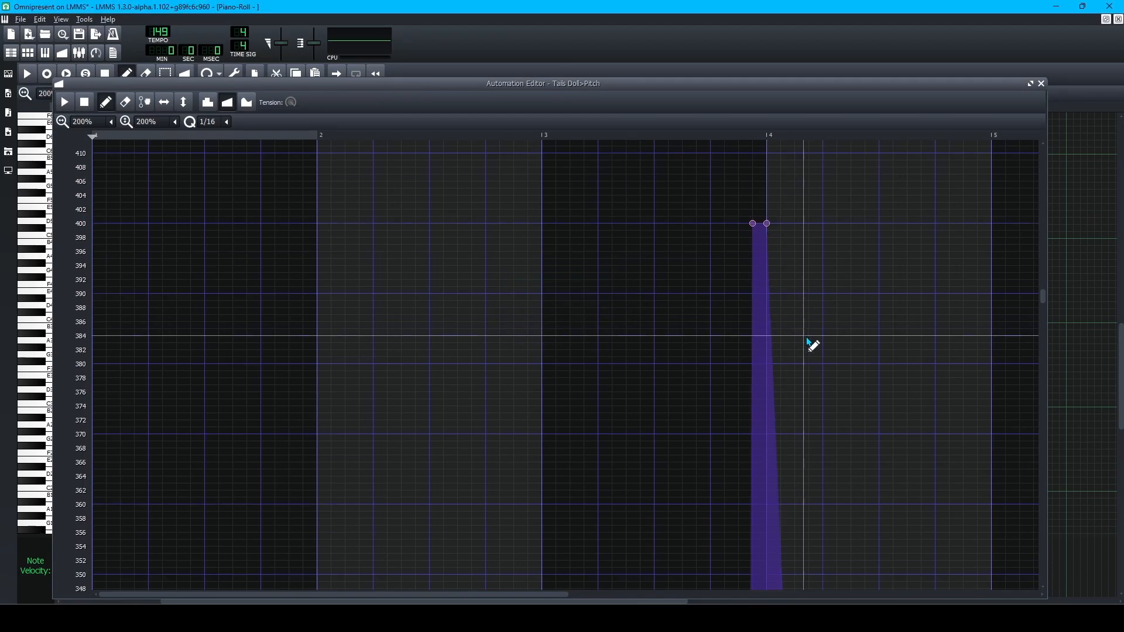
pyautogui.scroll(-5, 793, 389)
pyautogui.scroll(-9, 793, 390)
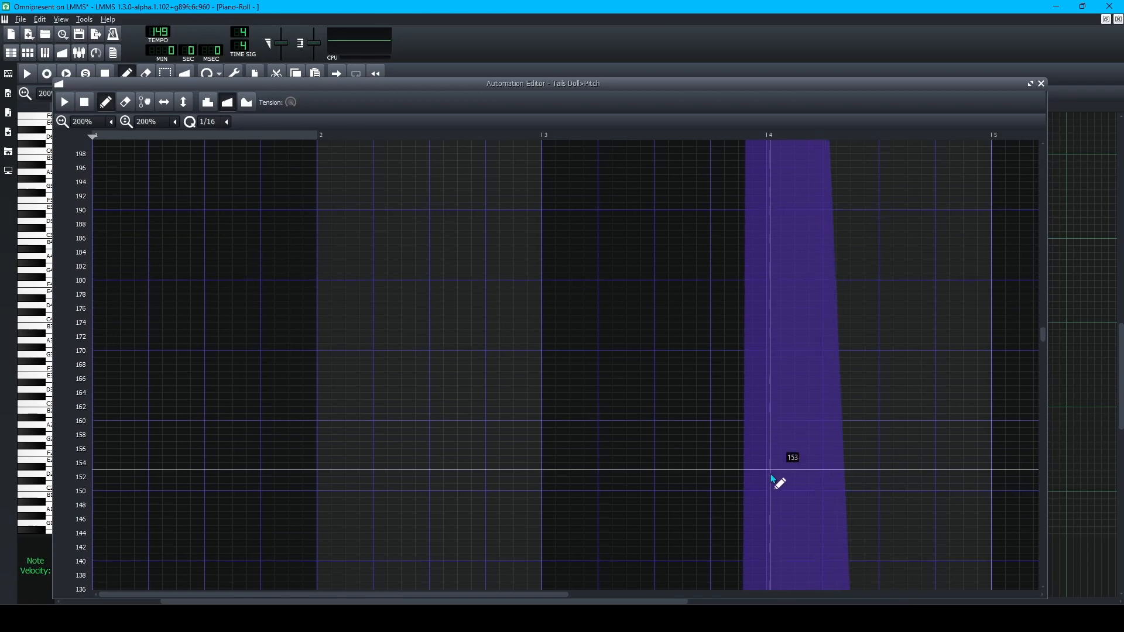
pyautogui.scroll(14, 790, 466)
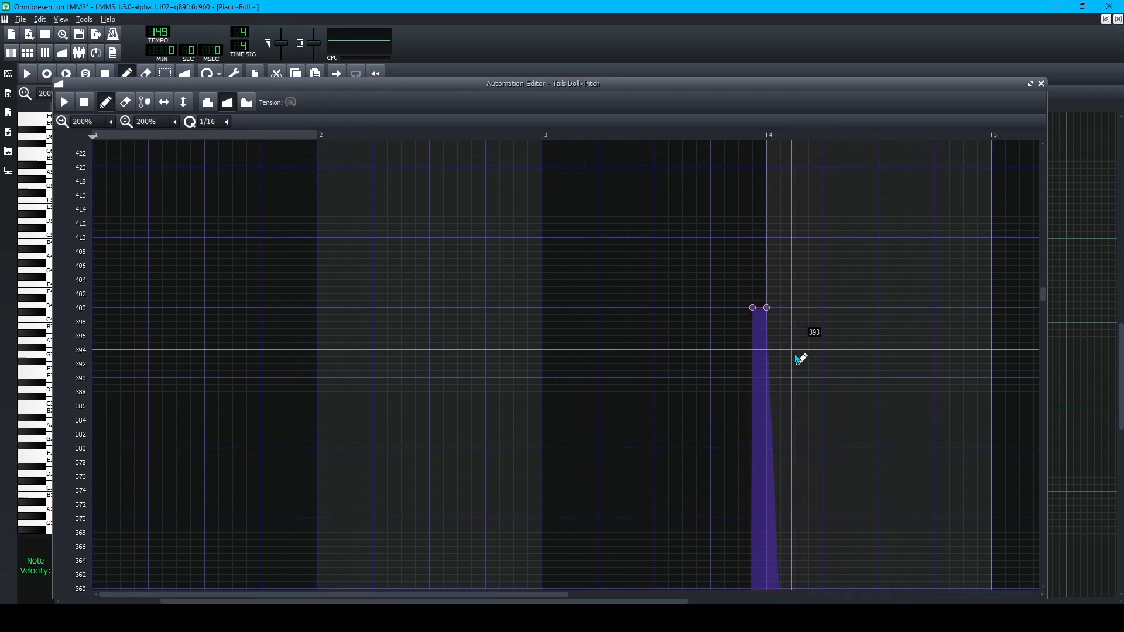
pyautogui.scroll(-1, 755, 377)
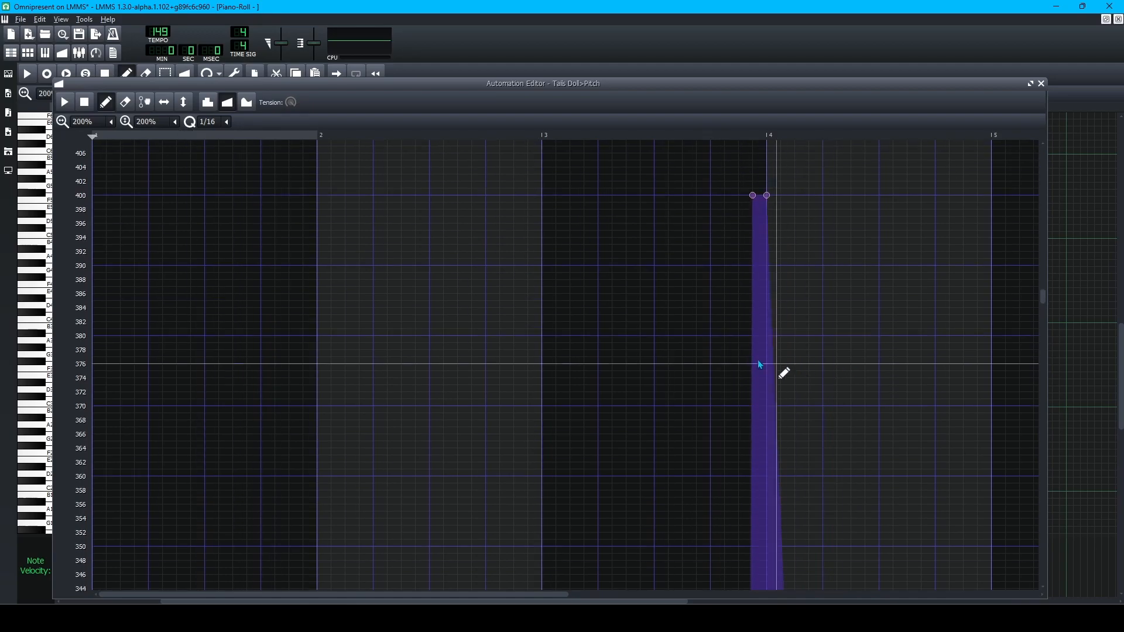
pyautogui.click(227, 121)
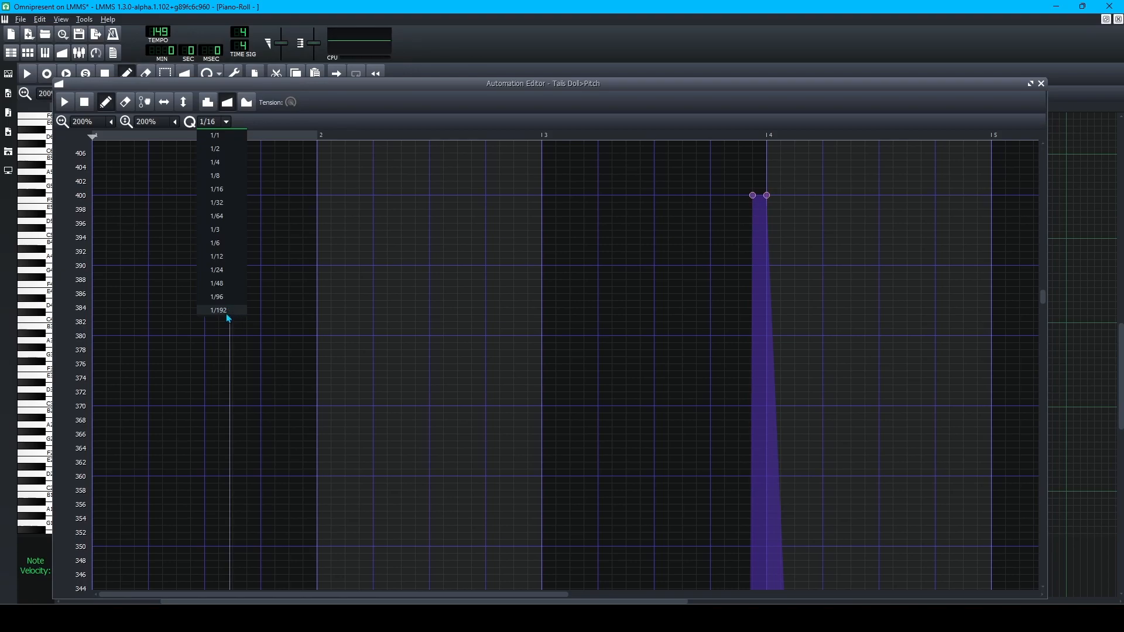
pyautogui.click(219, 310)
pyautogui.scroll(-7, 851, 416)
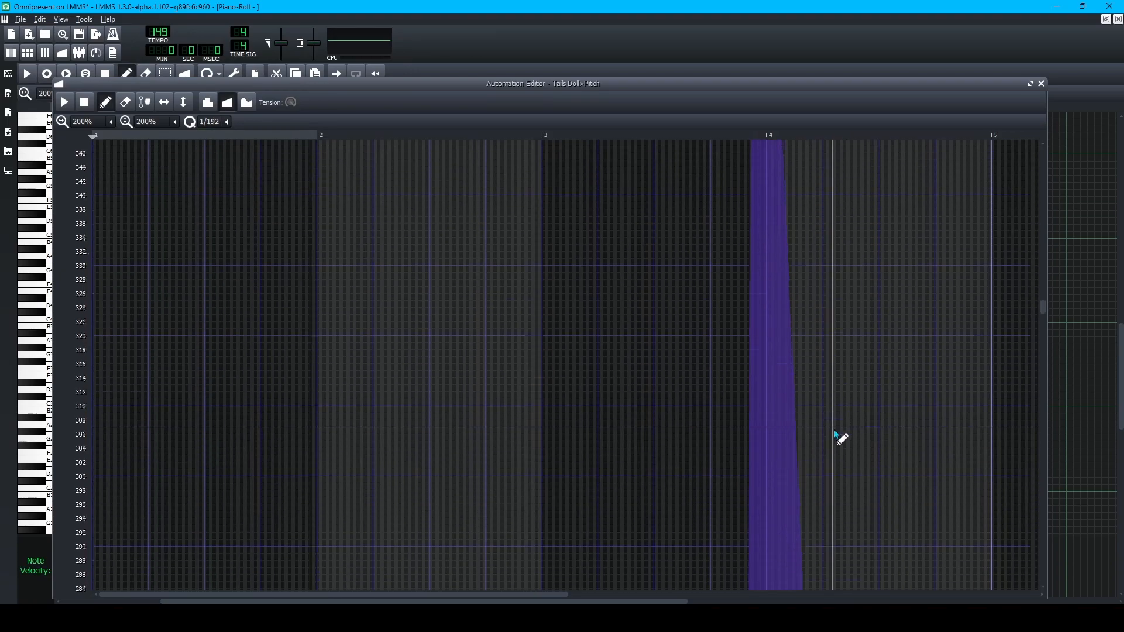
pyautogui.scroll(-14, 835, 444)
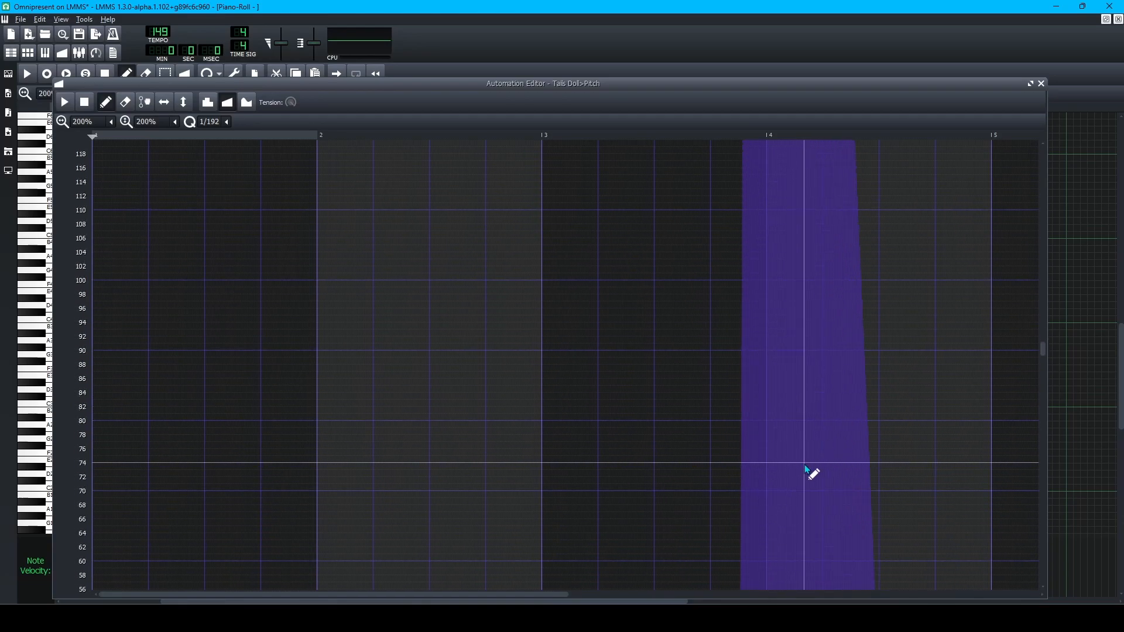
pyautogui.scroll(-1, 890, 412)
pyautogui.keyDown('ctrl'); pyautogui.scroll(3, 827, 451); pyautogui.keyUp('ctrl')
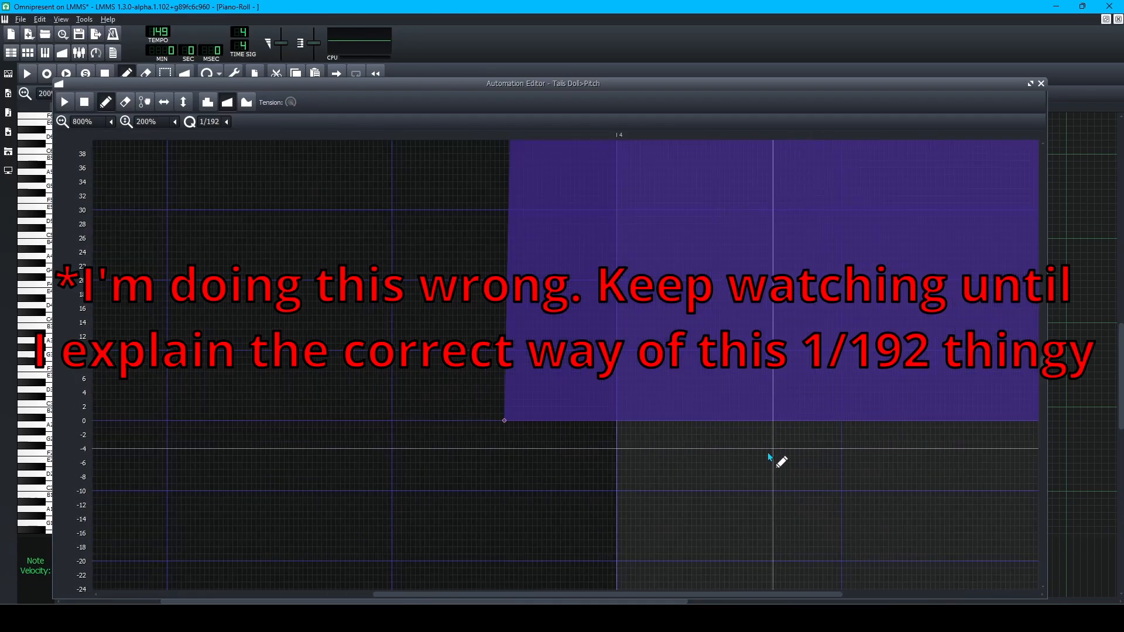
pyautogui.click(618, 420)
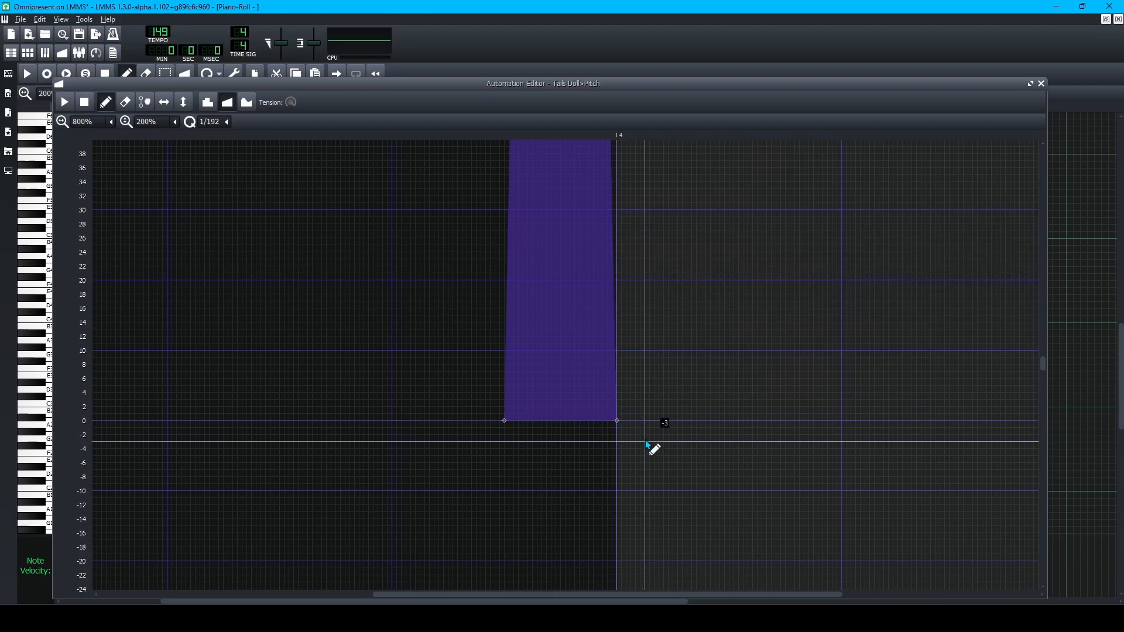
pyautogui.hotkey('ctrl', 'z')
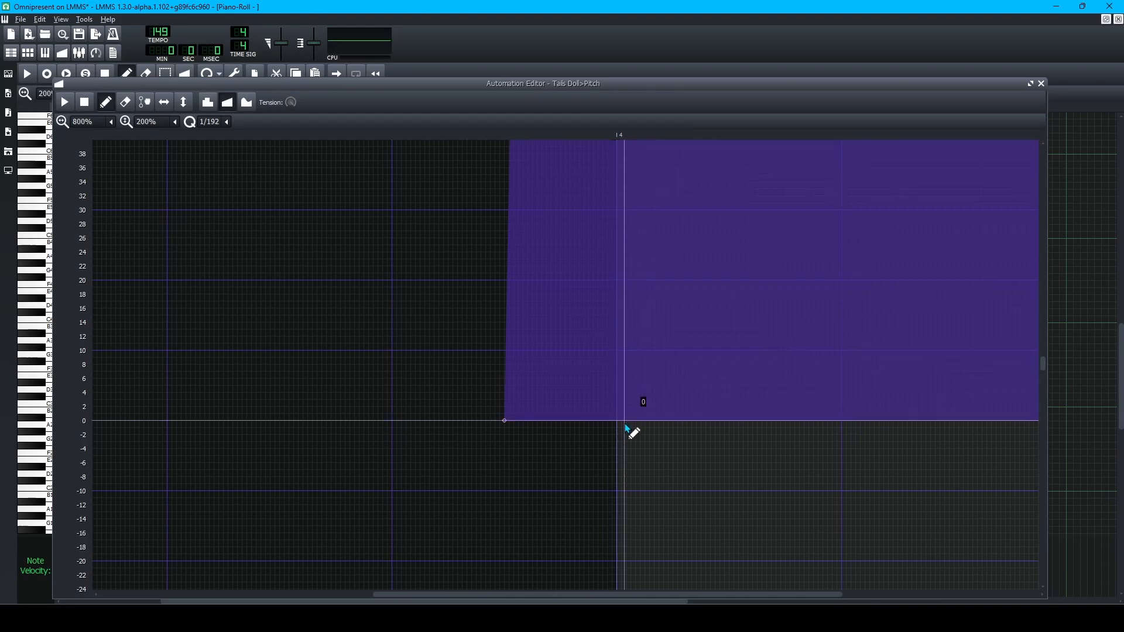
pyautogui.click(624, 421)
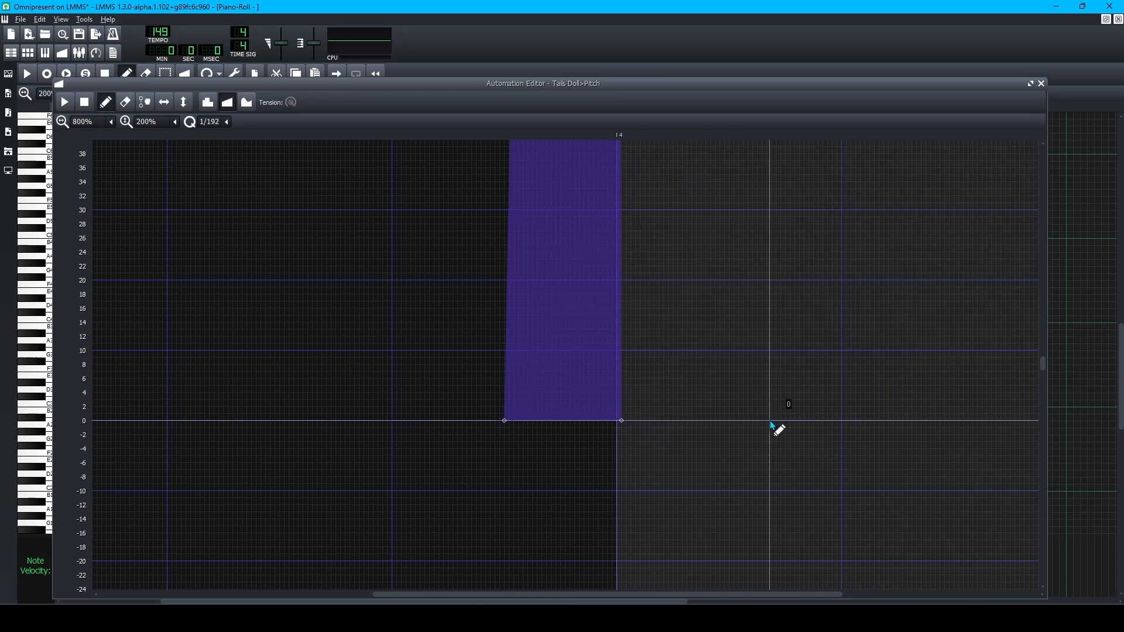
pyautogui.scroll(3, 773, 410)
pyautogui.scroll(15, 727, 351)
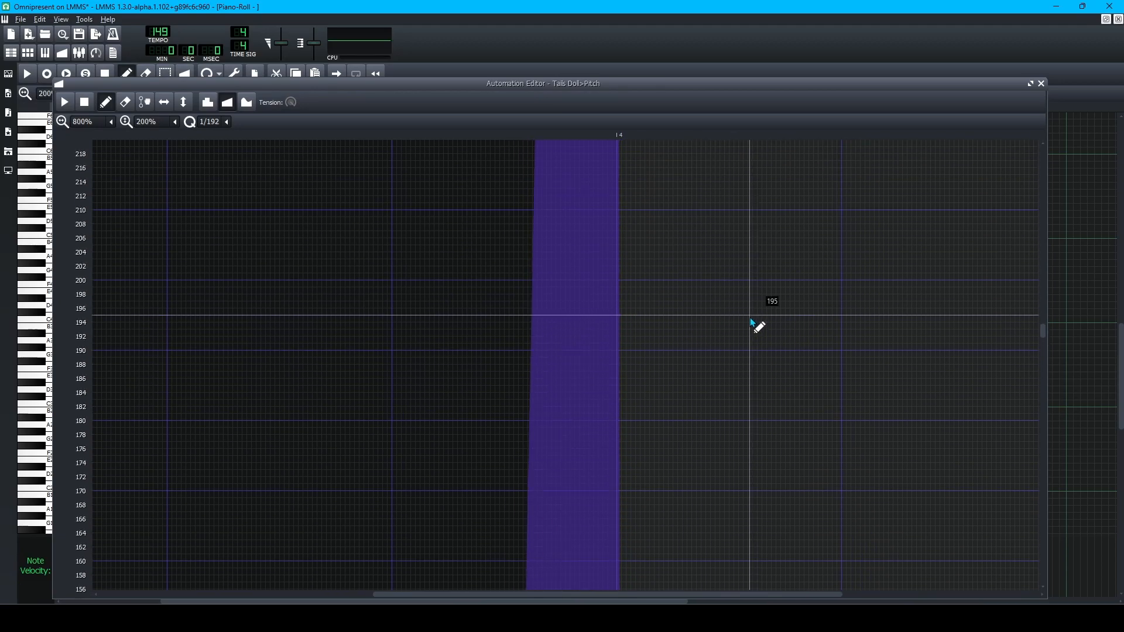
pyautogui.scroll(4, 750, 318)
pyautogui.scroll(8, 753, 324)
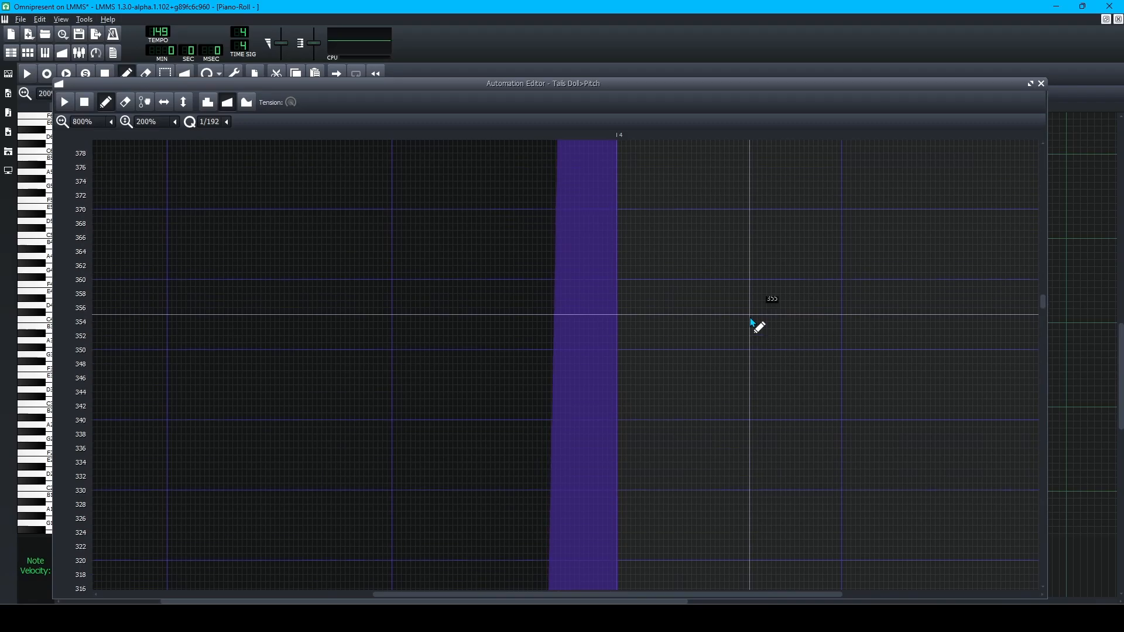
pyautogui.scroll(-20, 645, 349)
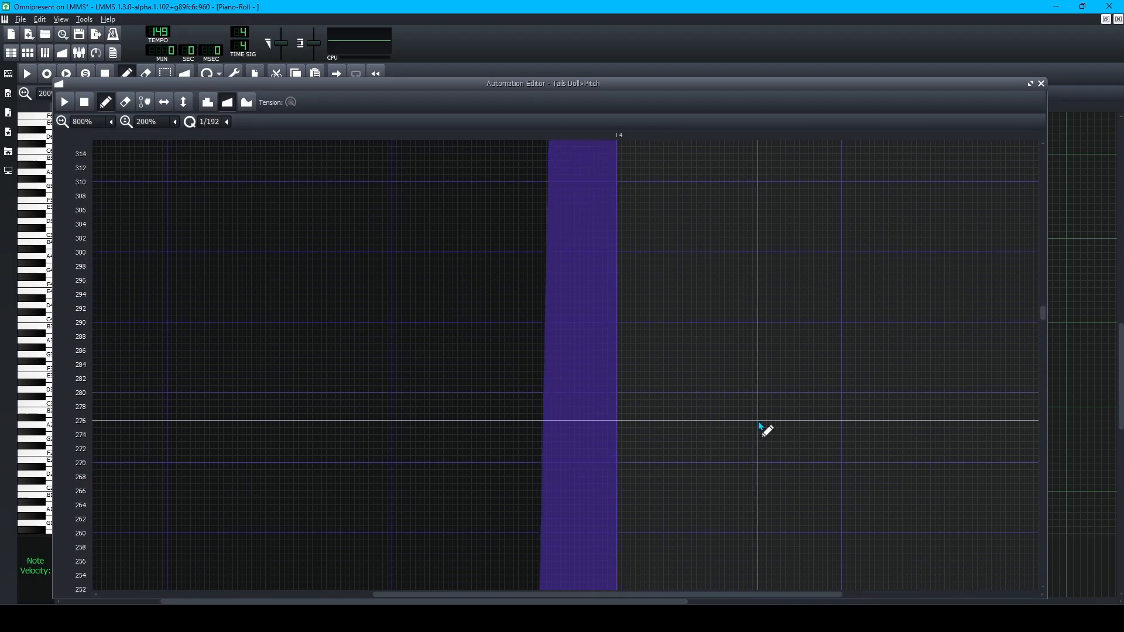
pyautogui.scroll(-18, 669, 443)
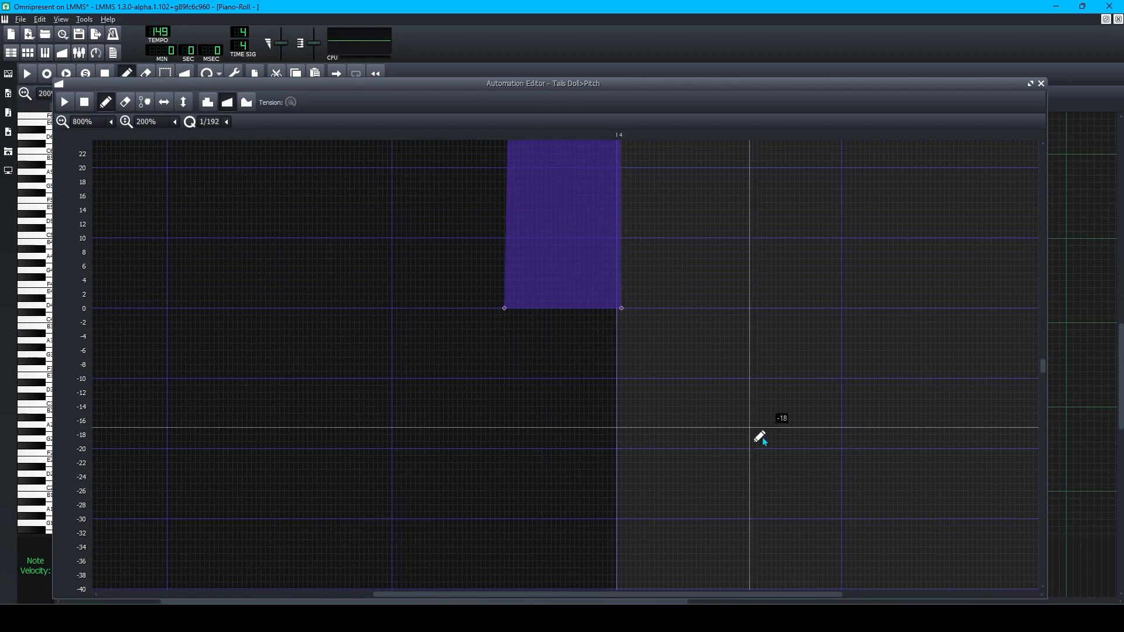
pyautogui.scroll(5, 702, 304)
pyautogui.scroll(1, 699, 301)
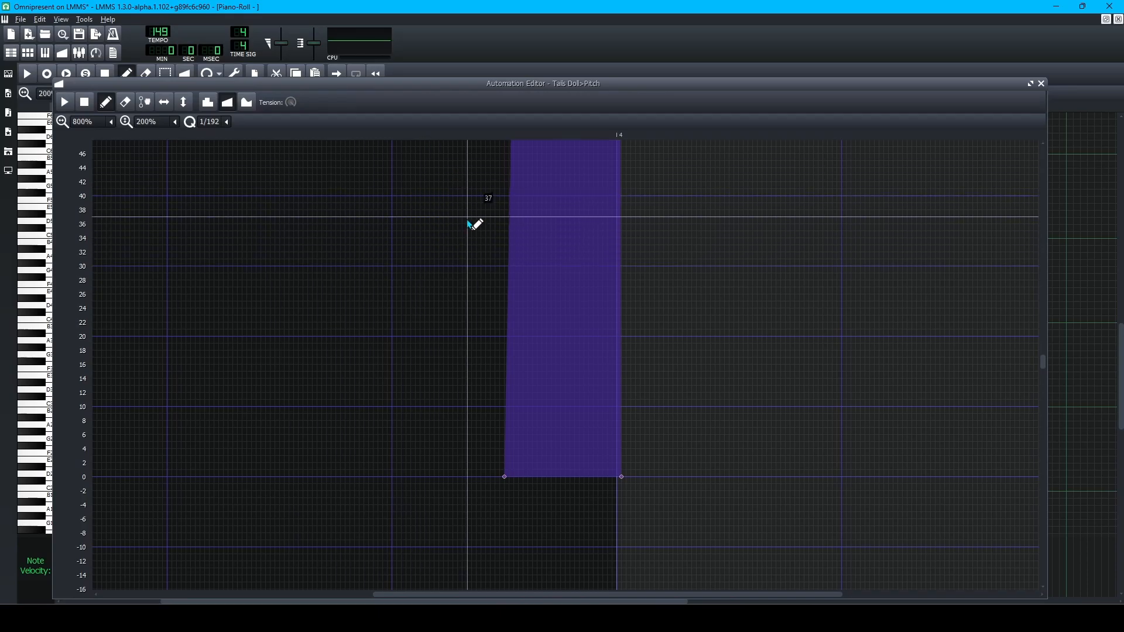
pyautogui.scroll(10, 631, 472)
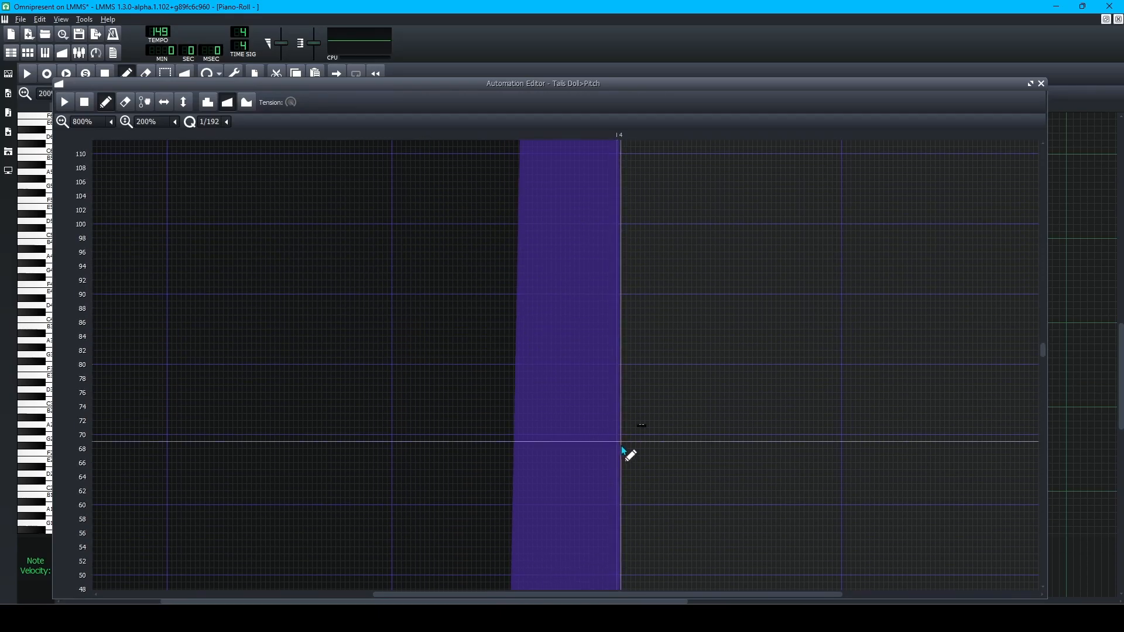
pyautogui.scroll(9, 635, 326)
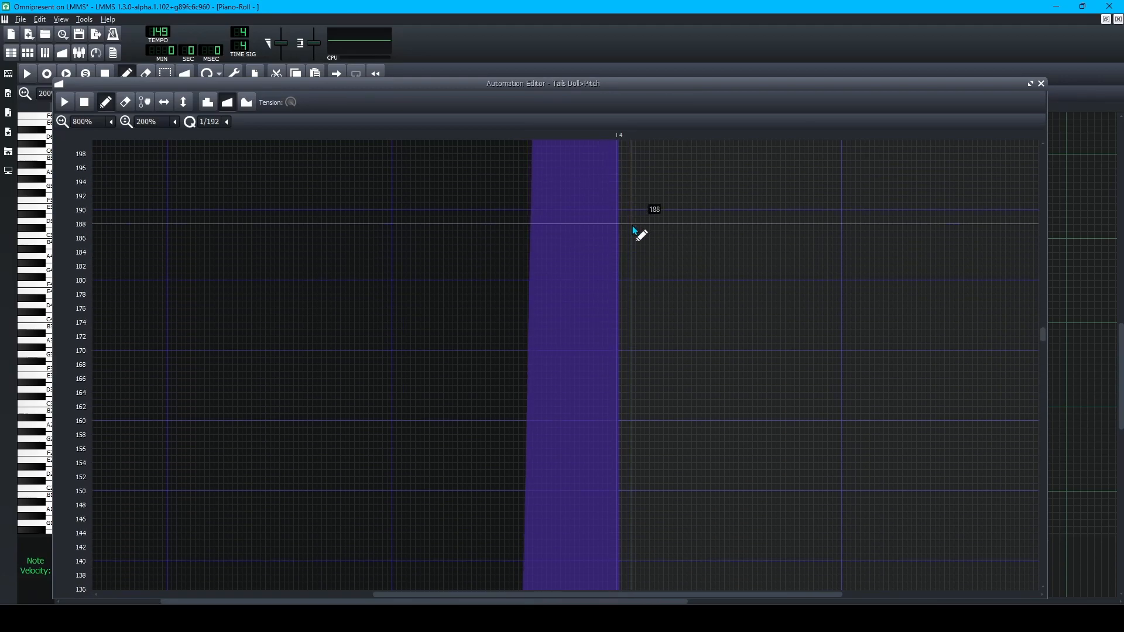
pyautogui.scroll(-17, 632, 305)
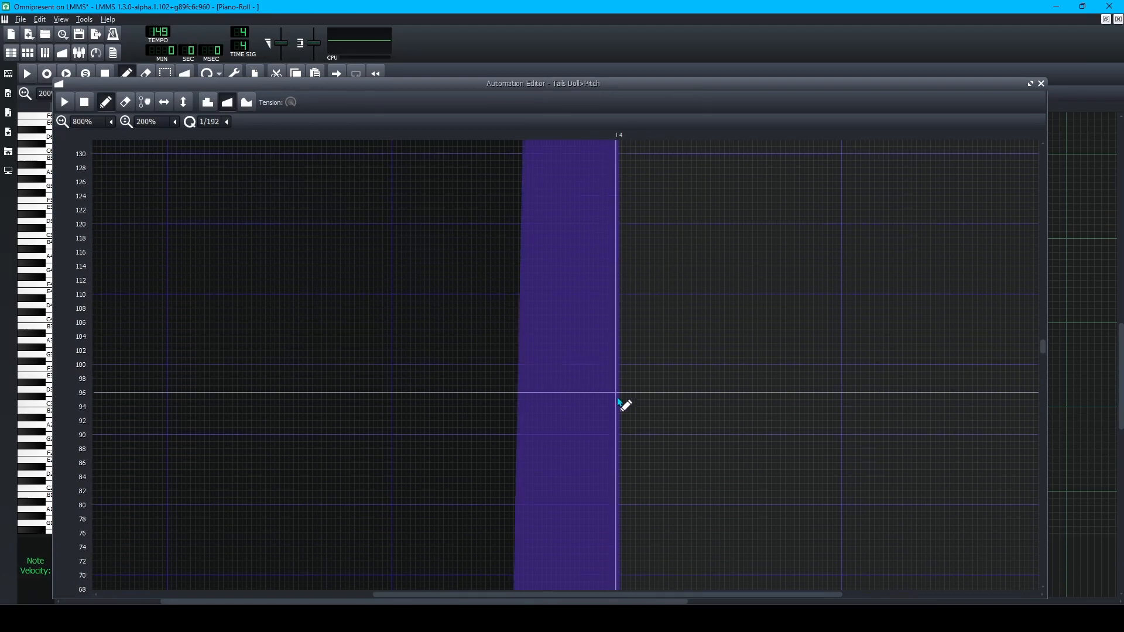
pyautogui.scroll(-3, 649, 417)
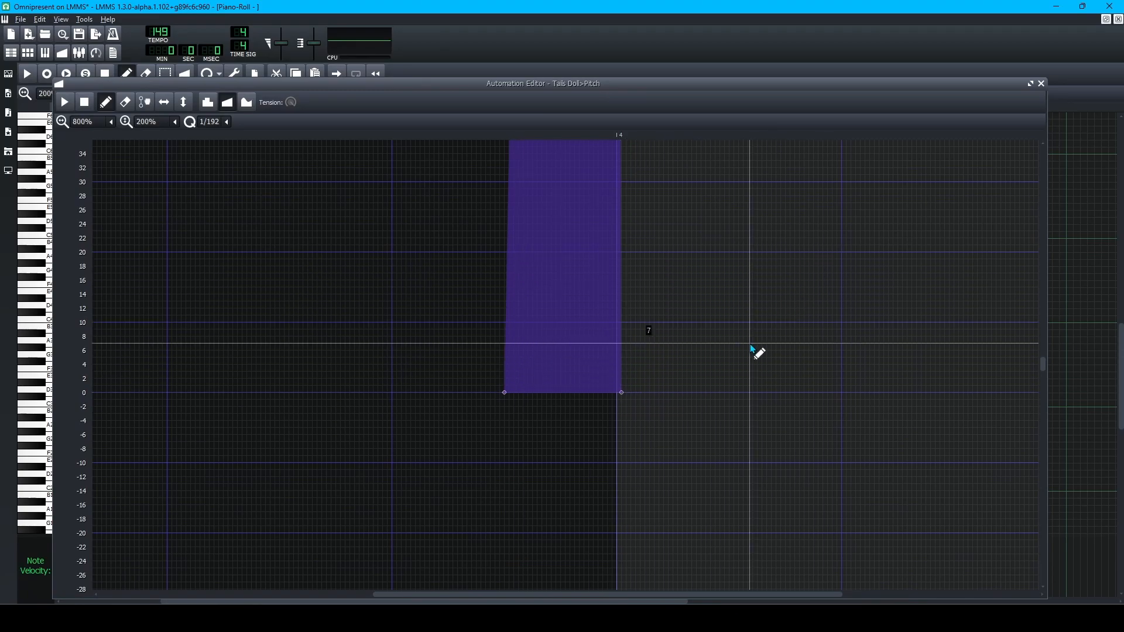
pyautogui.scroll(3, 667, 409)
pyautogui.scroll(-2, 667, 431)
pyautogui.scroll(10, 667, 432)
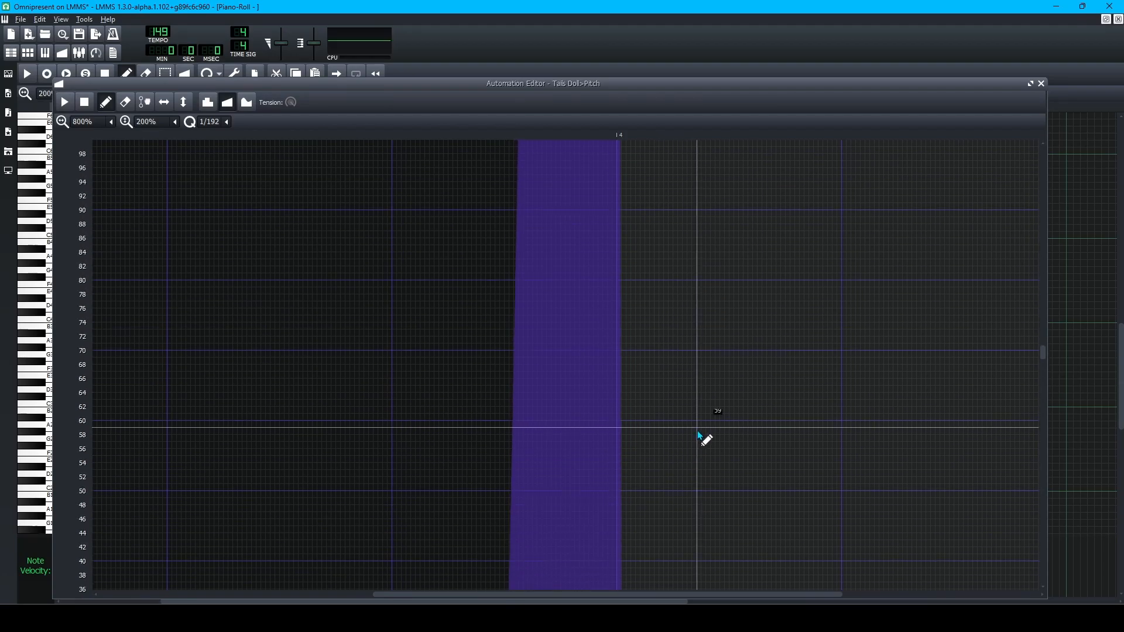
pyautogui.scroll(10, 671, 408)
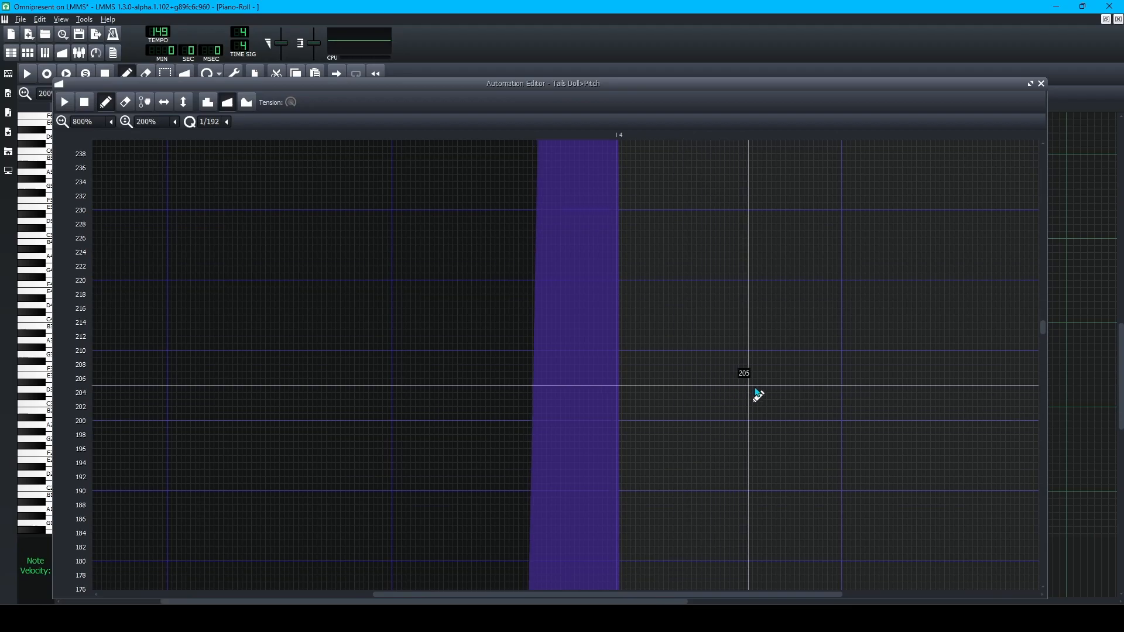
pyautogui.scroll(2, 847, 459)
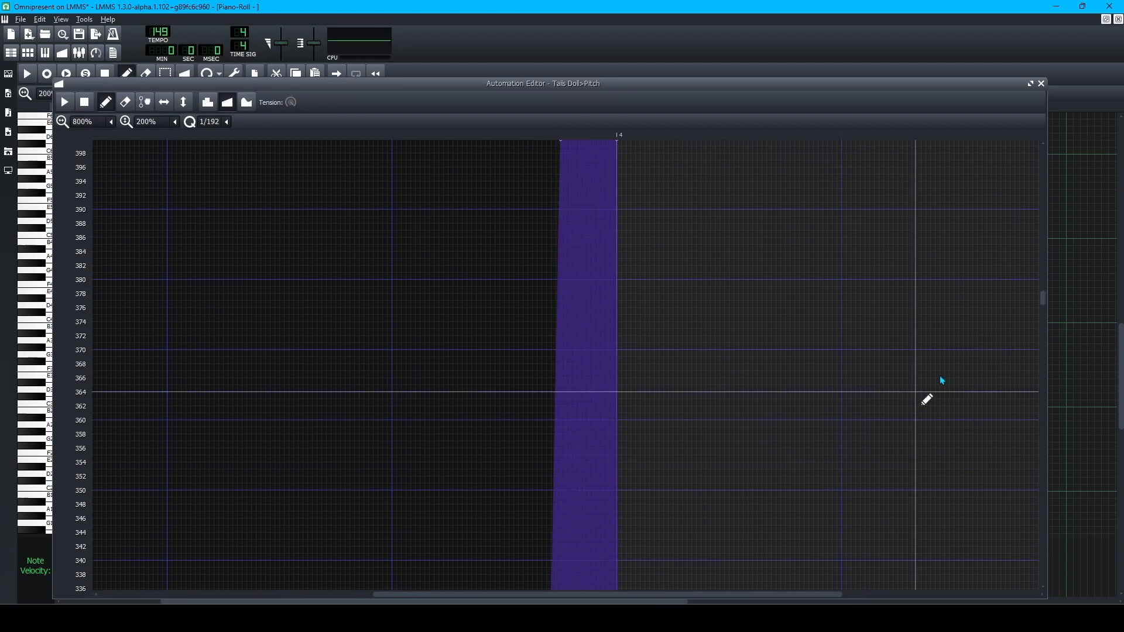
pyautogui.scroll(-15, 878, 456)
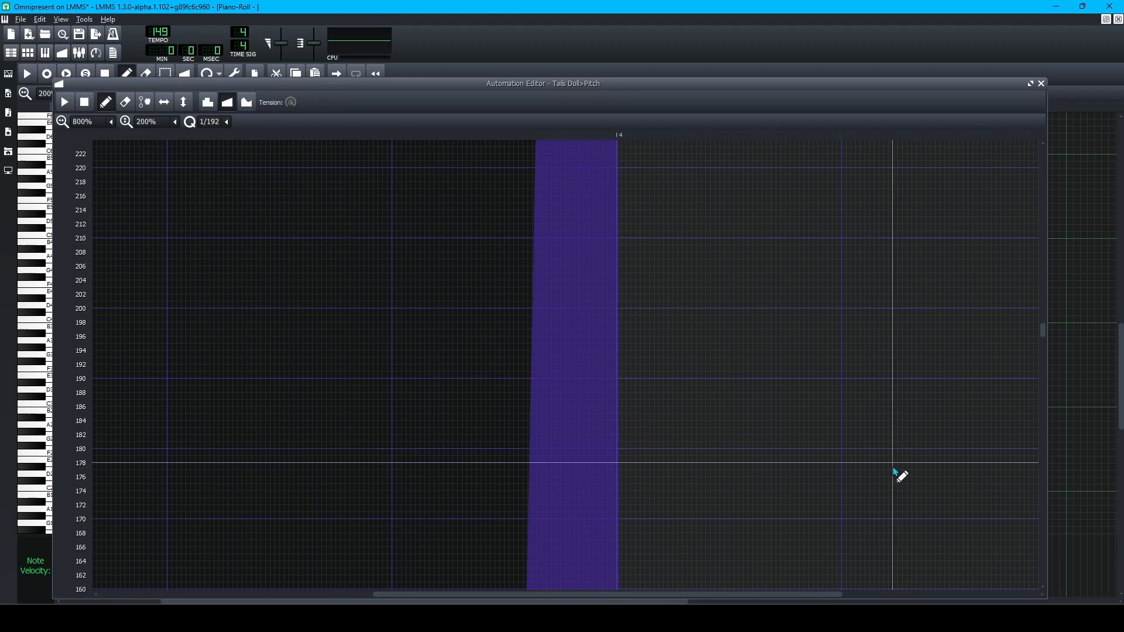
pyautogui.scroll(2, 819, 498)
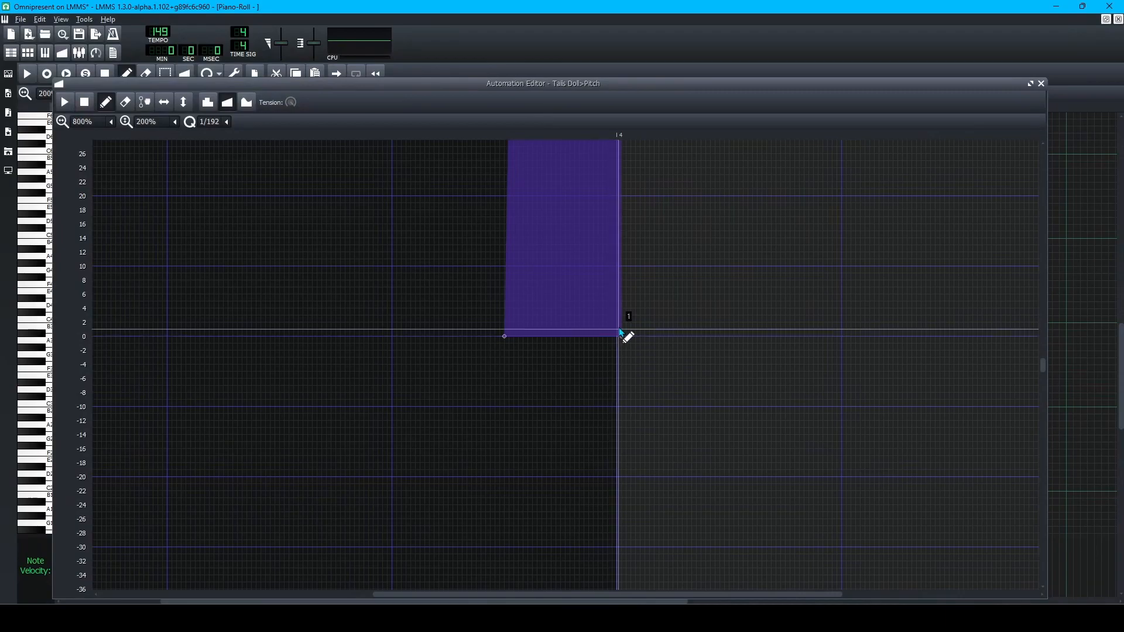
# Rework the spike's ending point and give it a value of 400.
pyautogui.moveTo(630, 345); pyautogui.dragTo(625, 345)
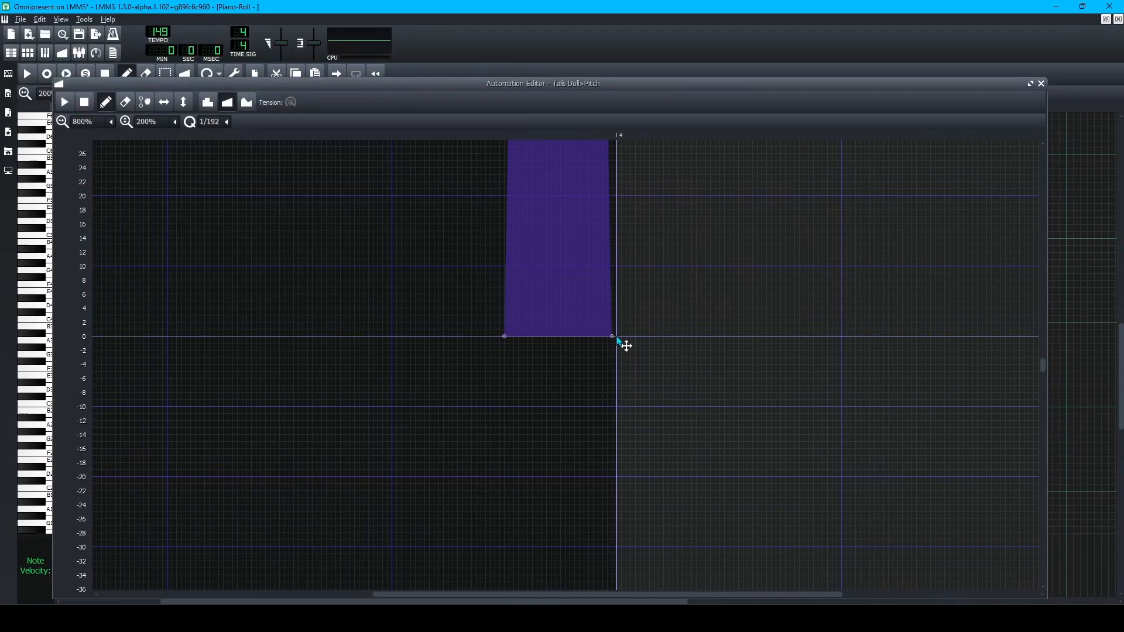
pyautogui.rightClick(615, 338)
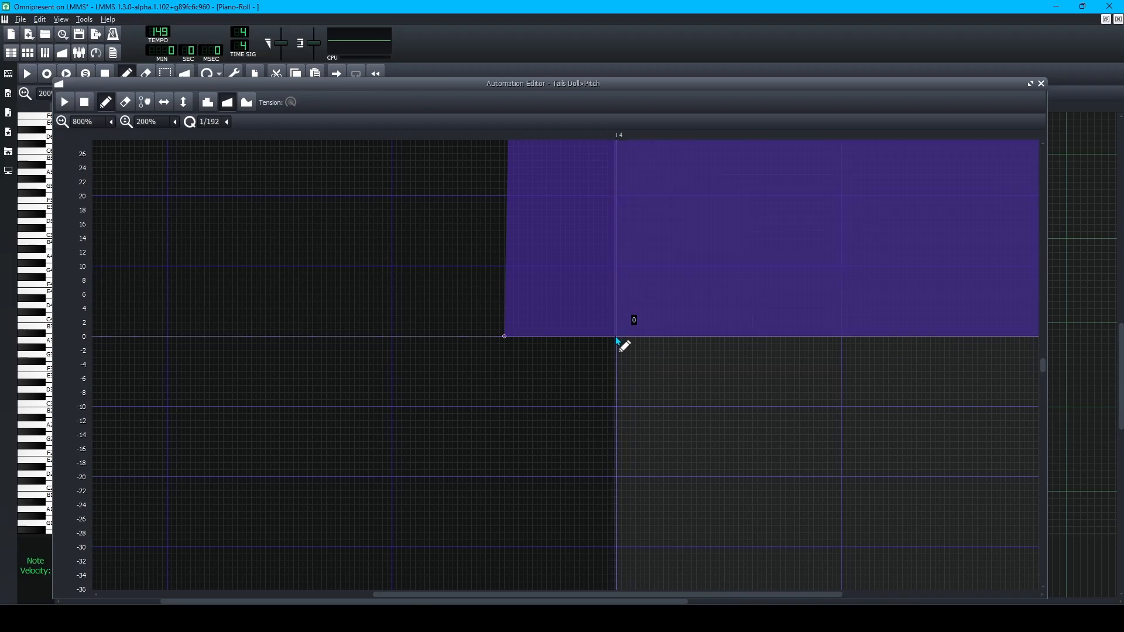
pyautogui.click(615, 338)
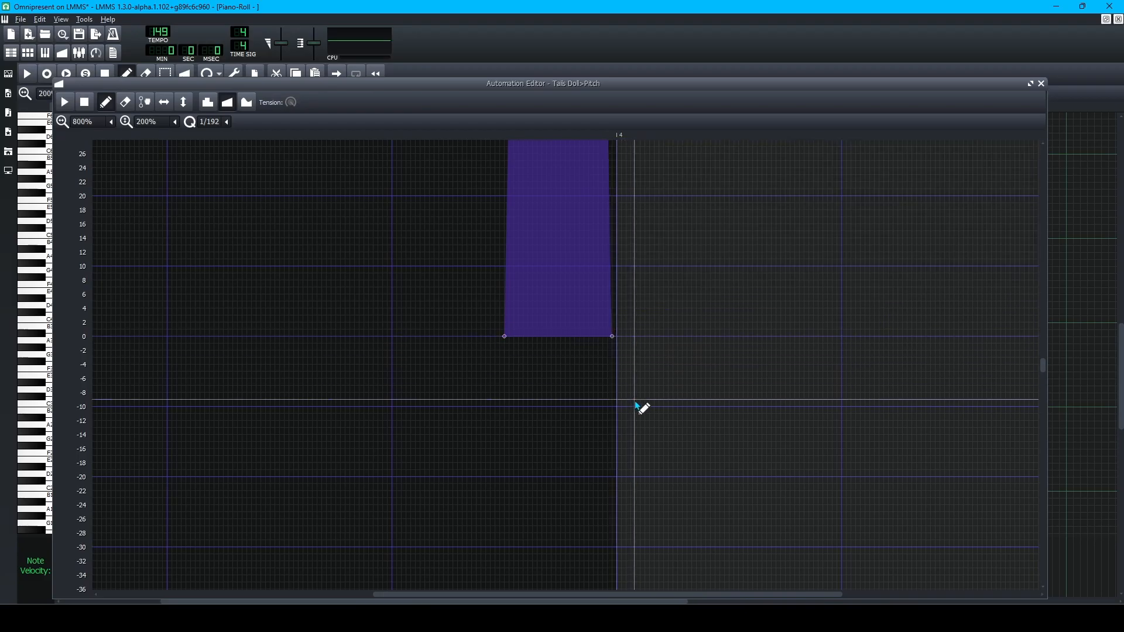
pyautogui.doubleClick(613, 338)
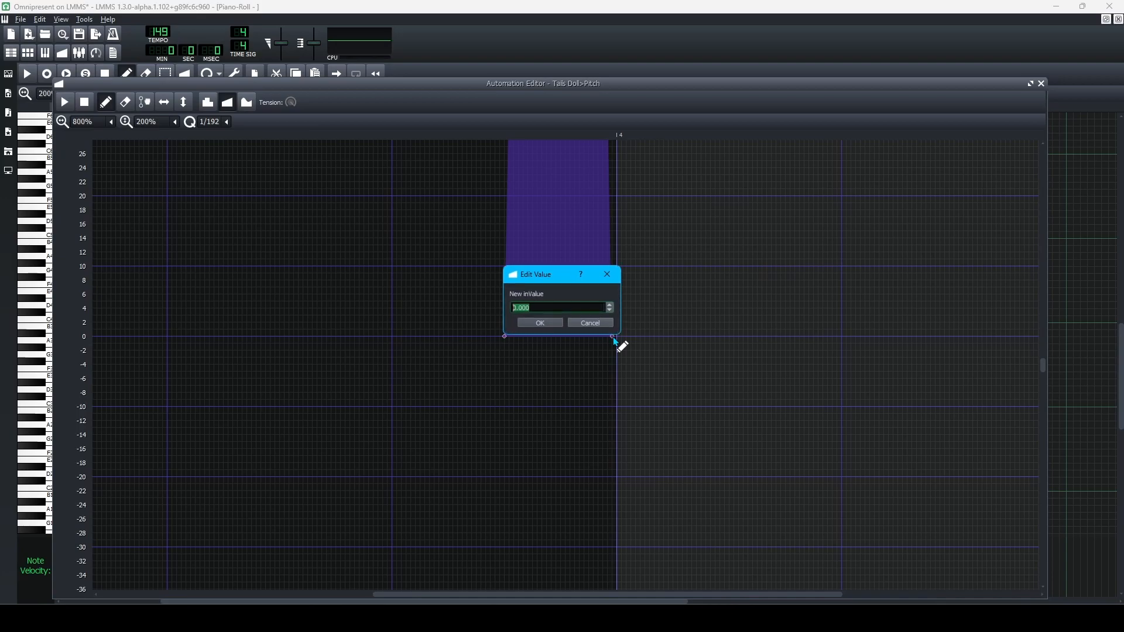
pyautogui.write('400')
pyautogui.press('Return')
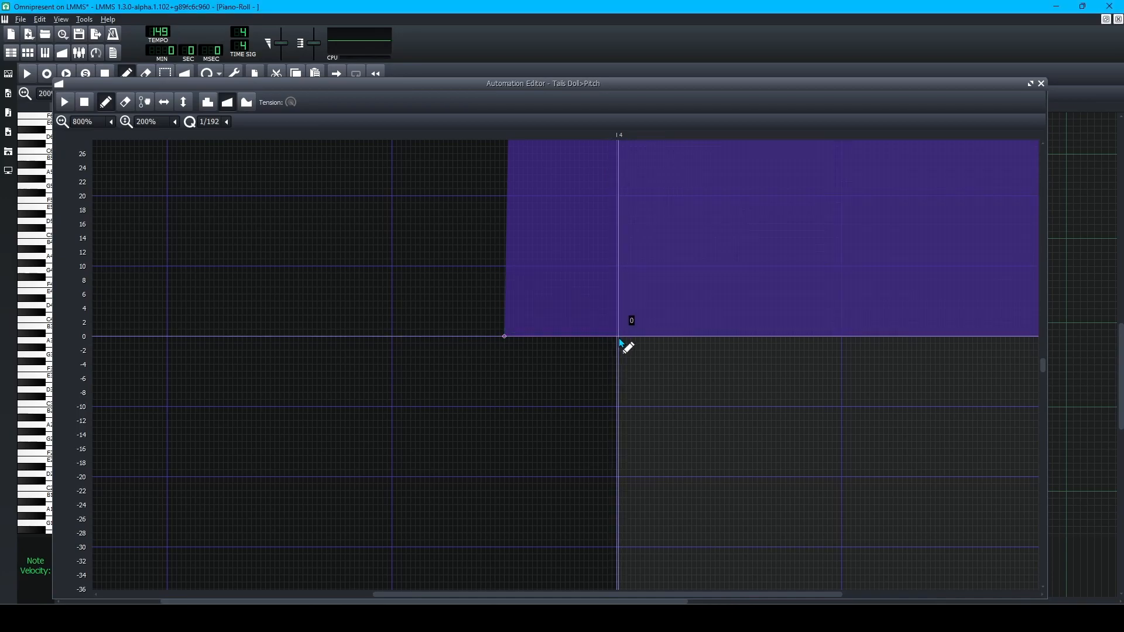
# Add a 0-value point at bar 14 so the spike drops back down.
pyautogui.click(618, 337)
pyautogui.scroll(3, 715, 385)
pyautogui.scroll(16, 715, 385)
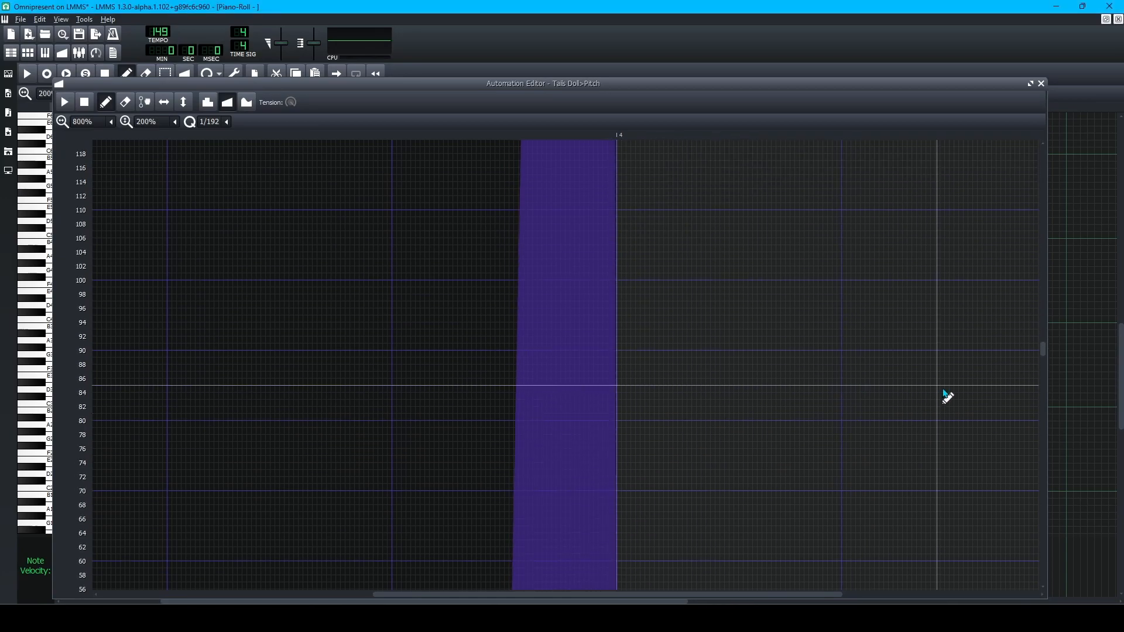
pyautogui.moveTo(1041, 345); pyautogui.dragTo(1068, 365)
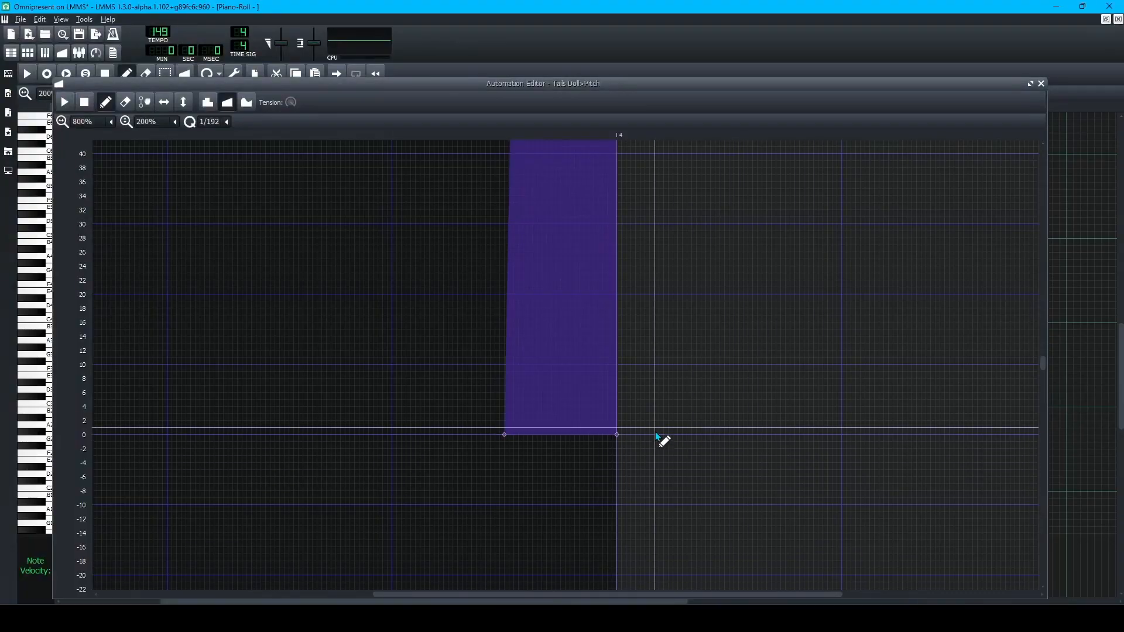
# Snap the automation to 1/16 and add a 400-value point just after bar 14.
pyautogui.click(224, 123)
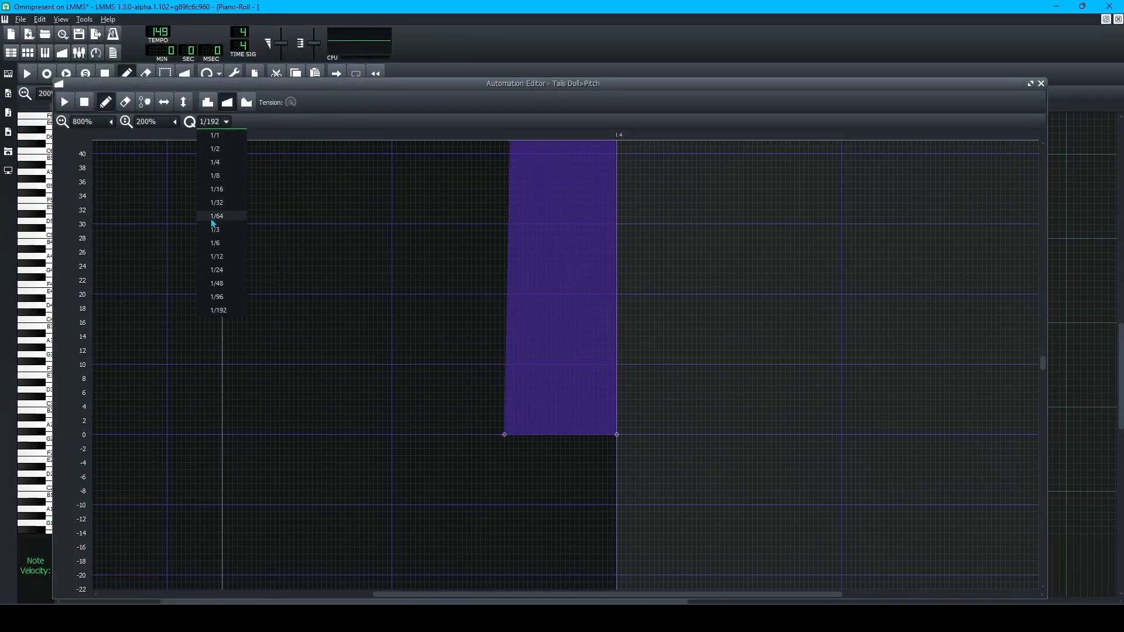
pyautogui.click(225, 189)
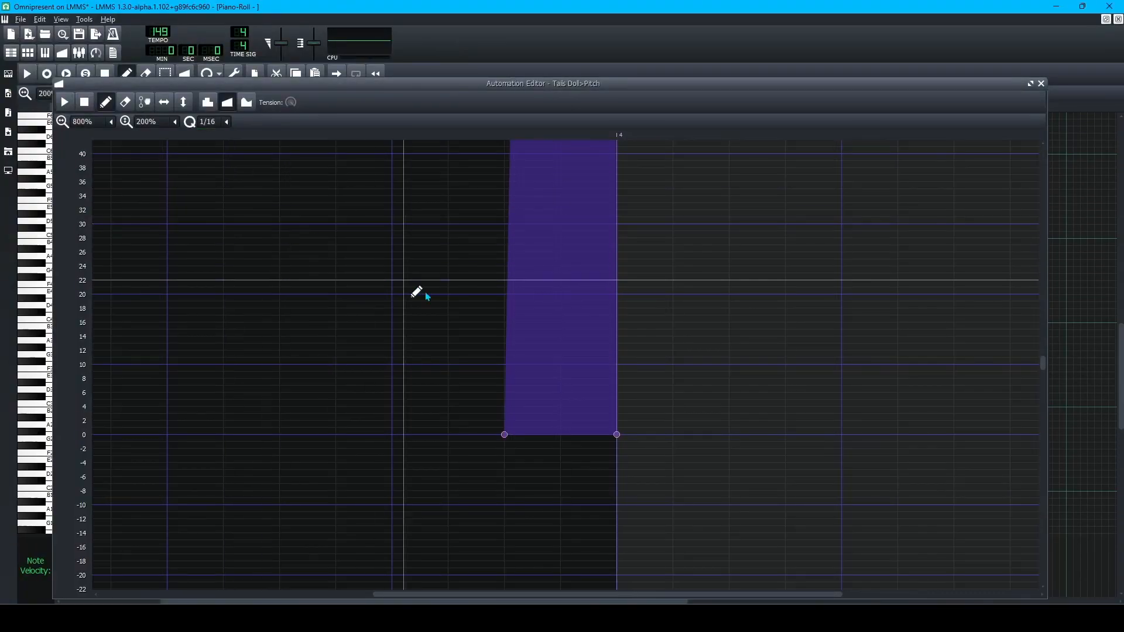
pyautogui.click(672, 434)
pyautogui.click(884, 618)
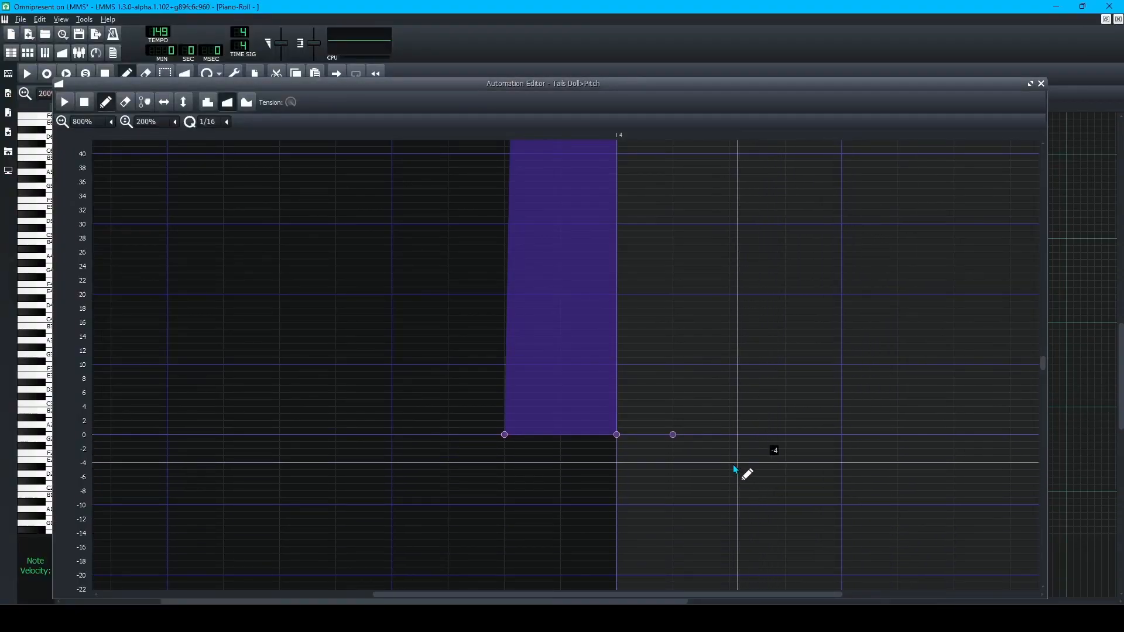
pyautogui.doubleClick(673, 435)
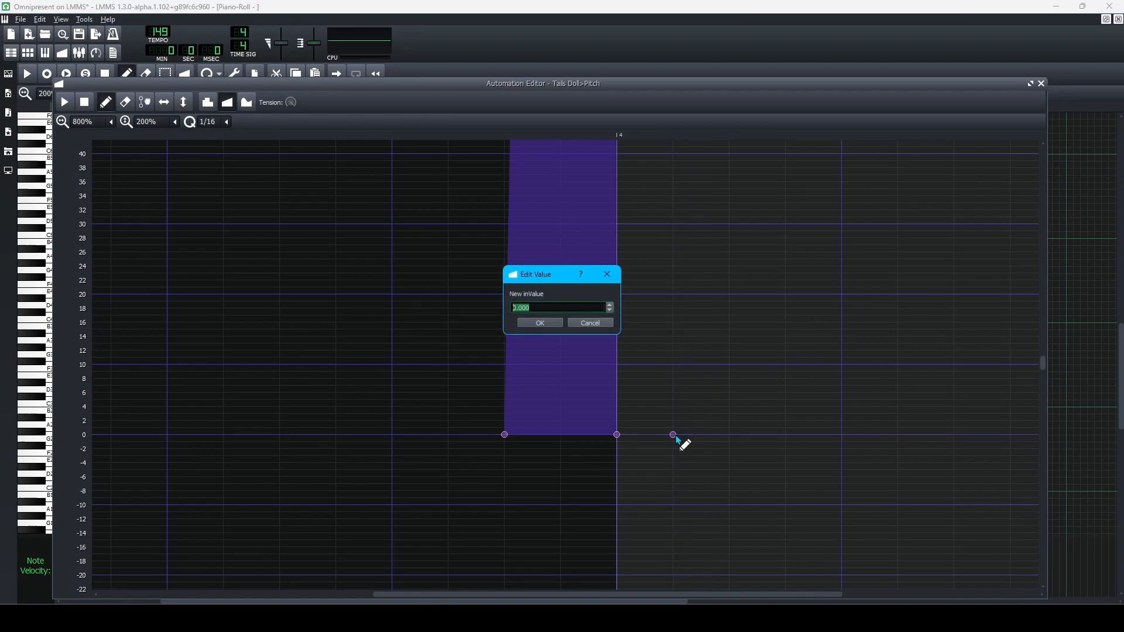
pyautogui.press('Return')
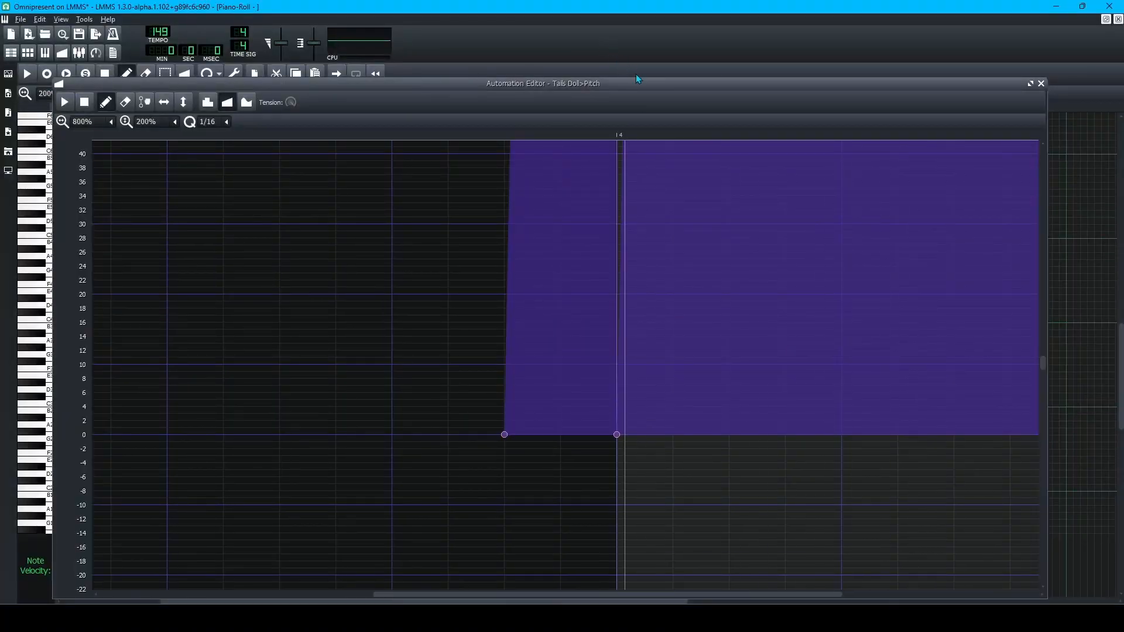
pyautogui.moveTo(647, 89)
pyautogui.mouseDown()
pyautogui.moveTo(656, 422)
pyautogui.moveTo(652, 229)
pyautogui.moveTo(661, 332)
pyautogui.moveTo(682, 363)
pyautogui.moveTo(688, 179)
pyautogui.moveTo(668, 122)
pyautogui.moveTo(652, 120)
pyautogui.moveTo(604, 384)
pyautogui.moveTo(604, 155)
pyautogui.mouseUp()
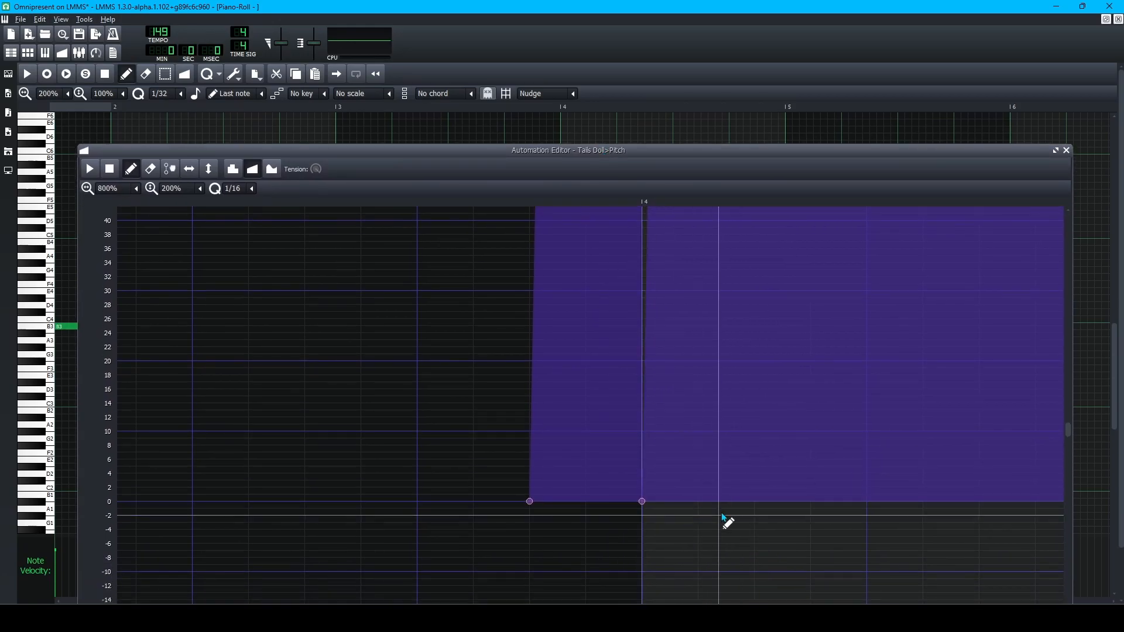
# Add 0 points after bar 14 and raise the newest point to 100.
pyautogui.click(697, 501)
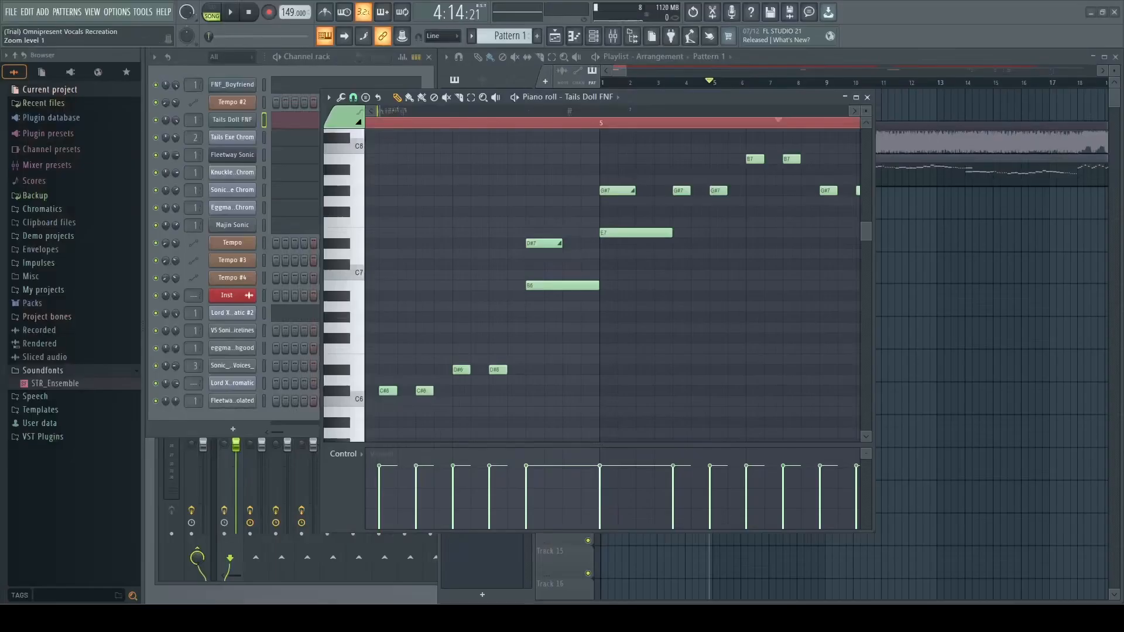
pyautogui.moveTo(908, 618)
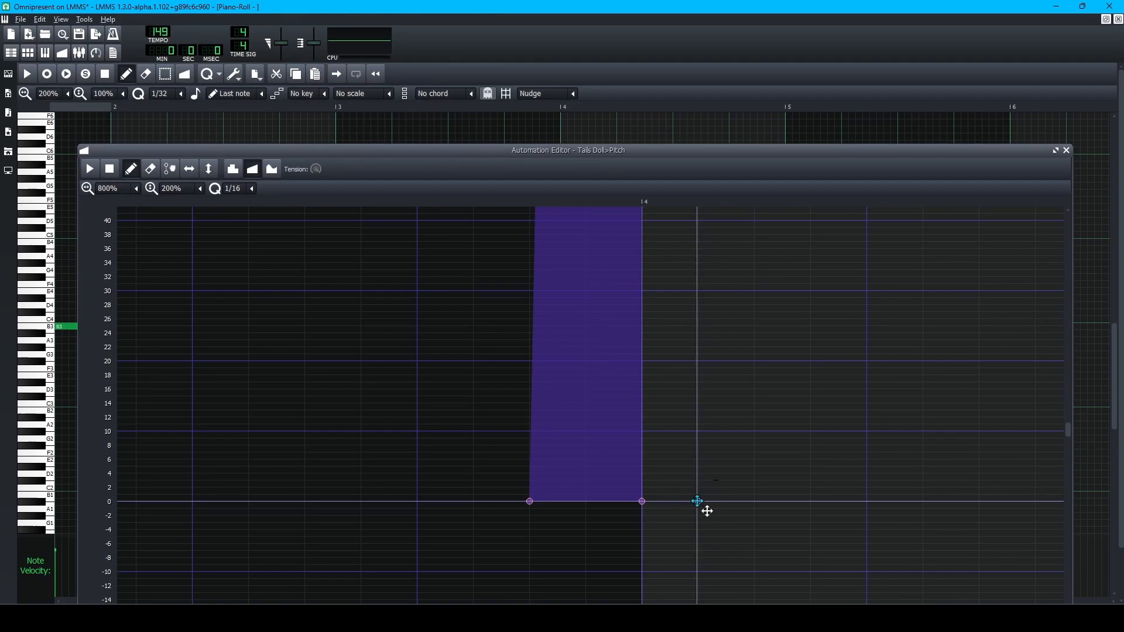
pyautogui.click(696, 501)
pyautogui.scroll(-1, 698, 502)
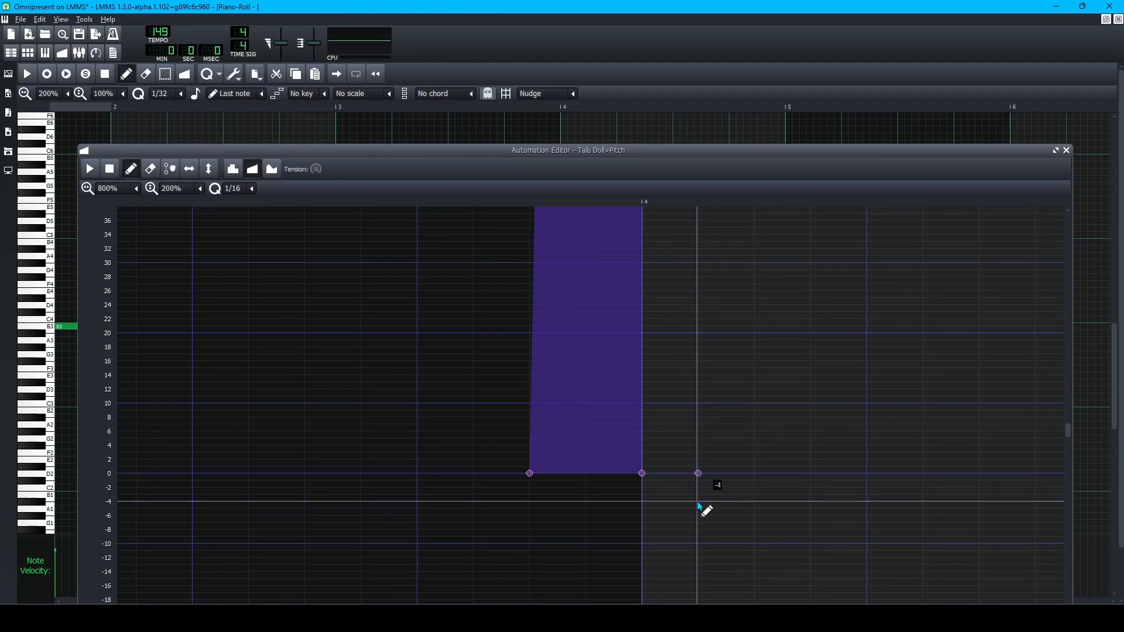
pyautogui.doubleClick(699, 473)
pyautogui.write('100')
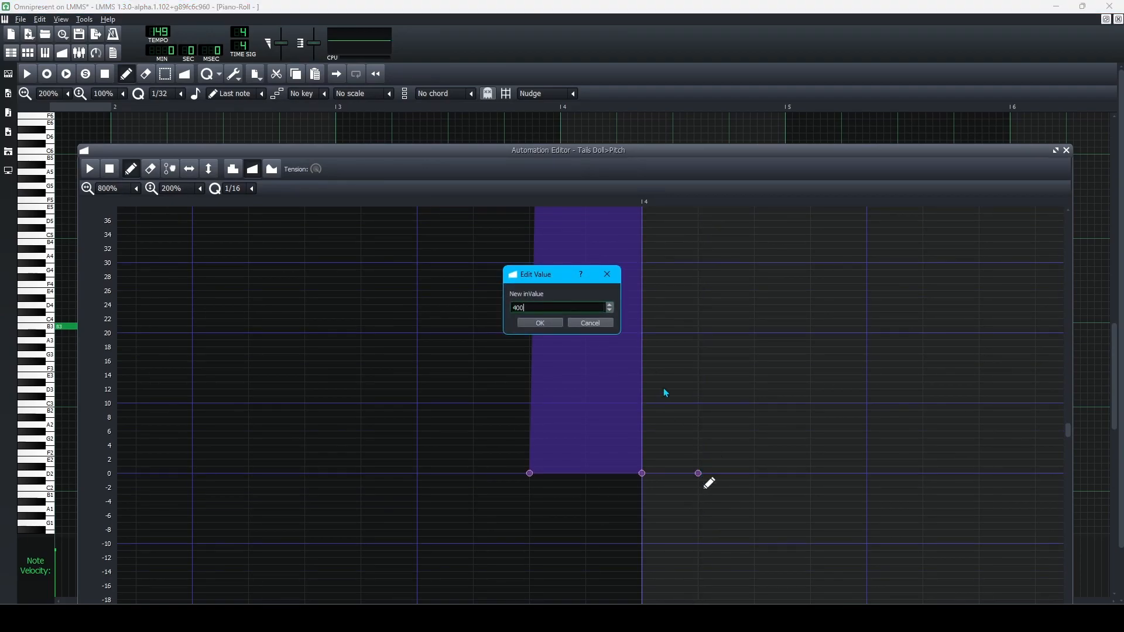
pyautogui.press('Return')
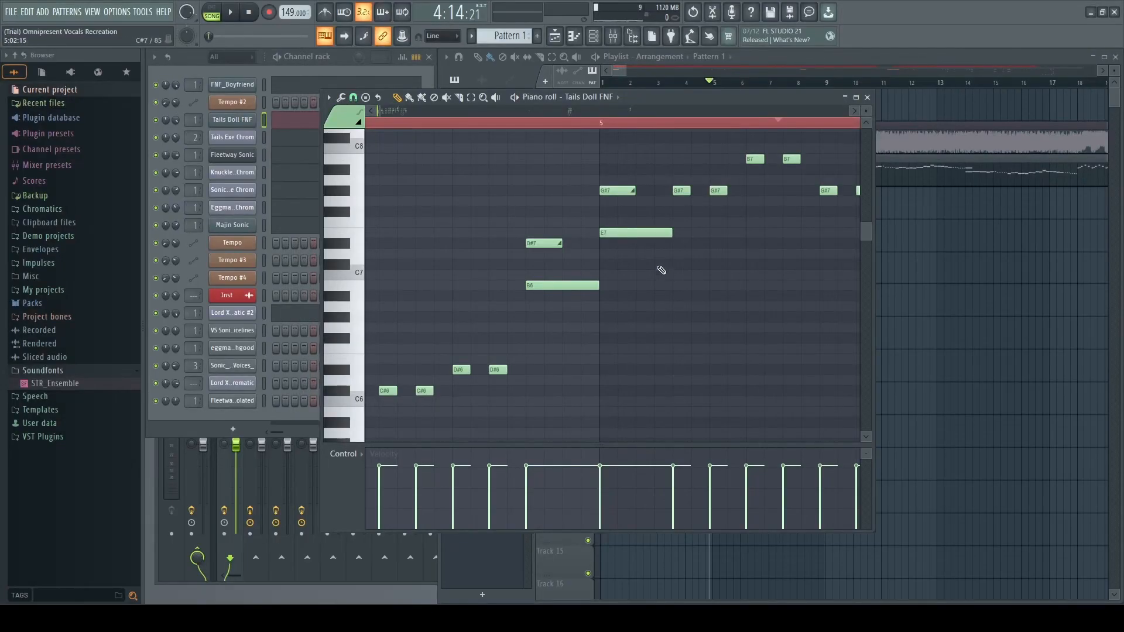
pyautogui.moveTo(908, 619)
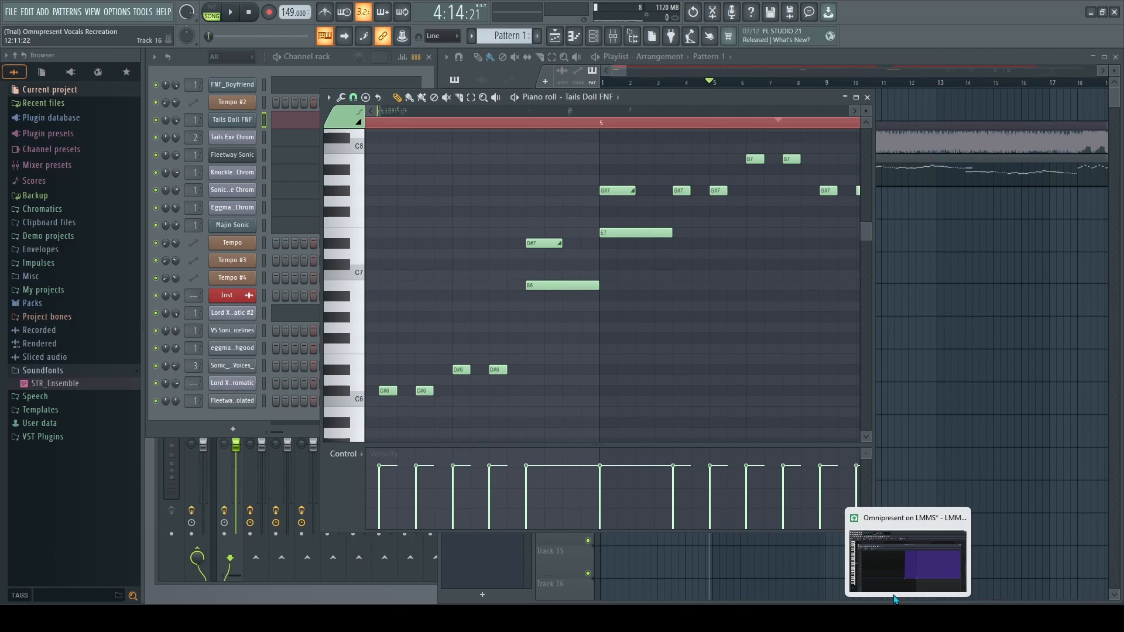
# Back in LMMS, add a pitch point just before bar 14 with value 400.
pyautogui.click(907, 619)
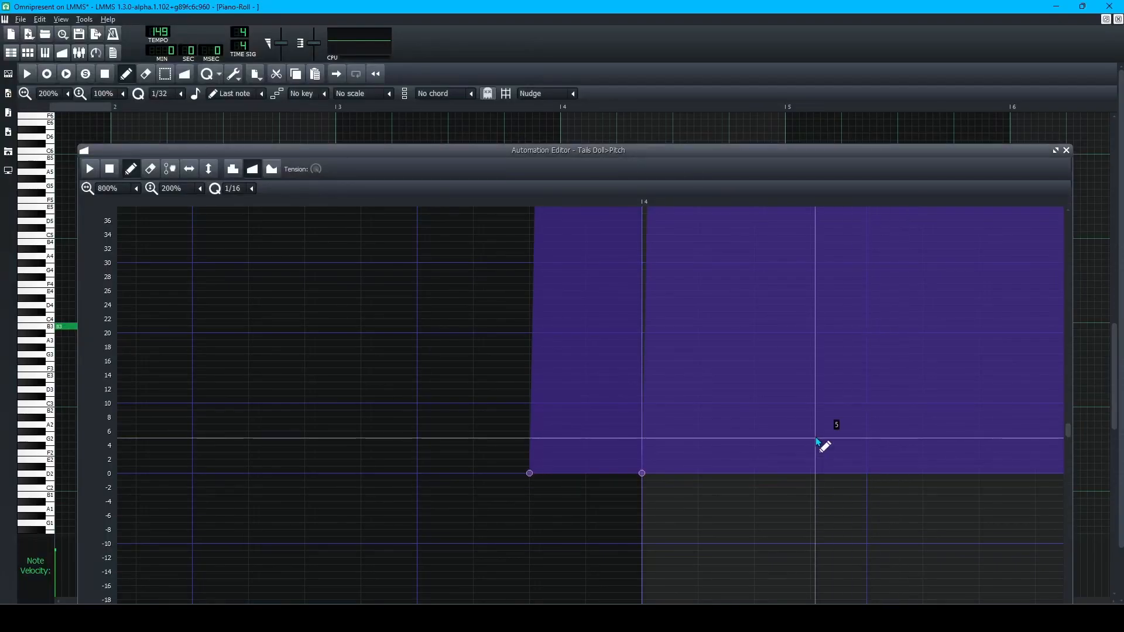
pyautogui.scroll(-3, 760, 444)
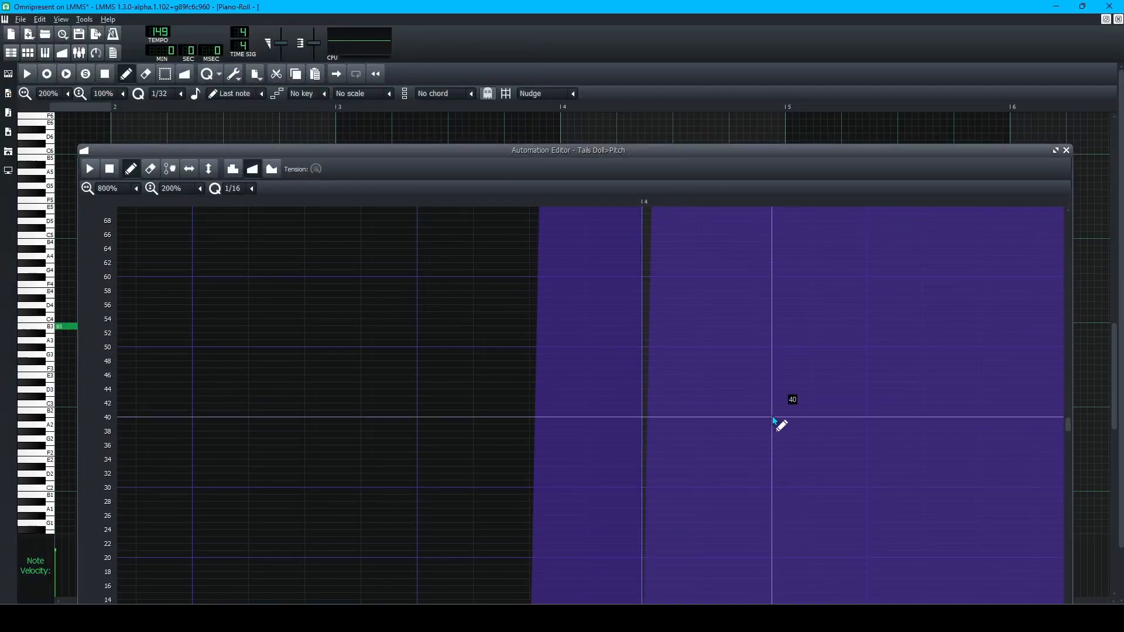
pyautogui.click(755, 388)
pyautogui.doubleClick(754, 389)
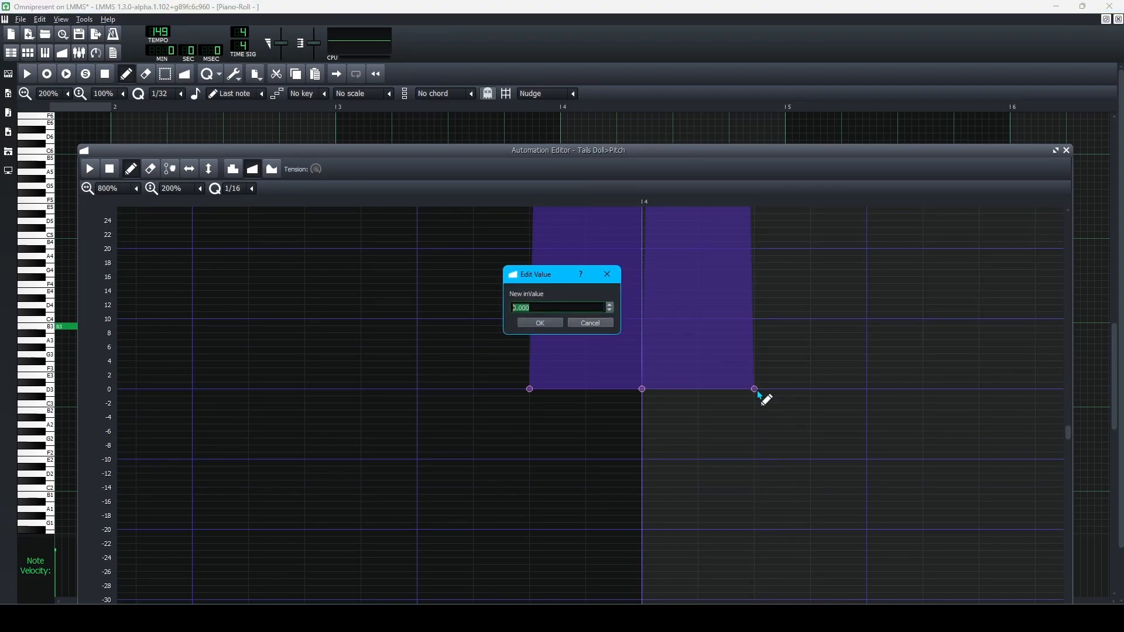
pyautogui.press('Return')
# Switch snapping to 1/192 and place a 0 point shortly after bar 14.
pyautogui.click(247, 189)
pyautogui.click(243, 377)
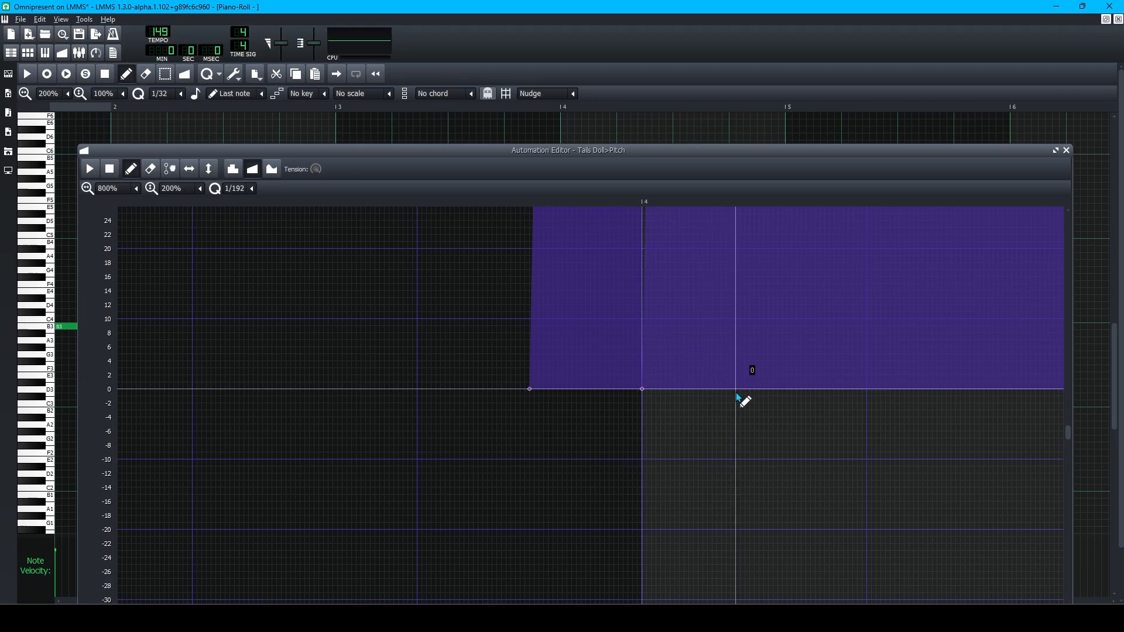
pyautogui.scroll(8, 820, 433)
pyautogui.scroll(-6, 810, 429)
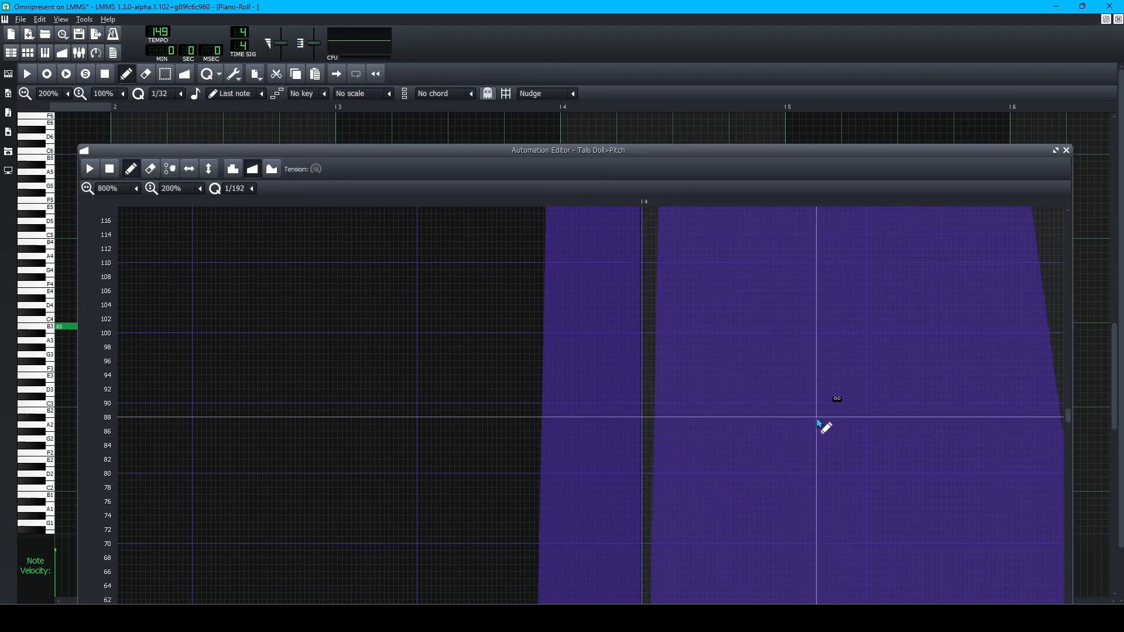
pyautogui.scroll(-1, 693, 421)
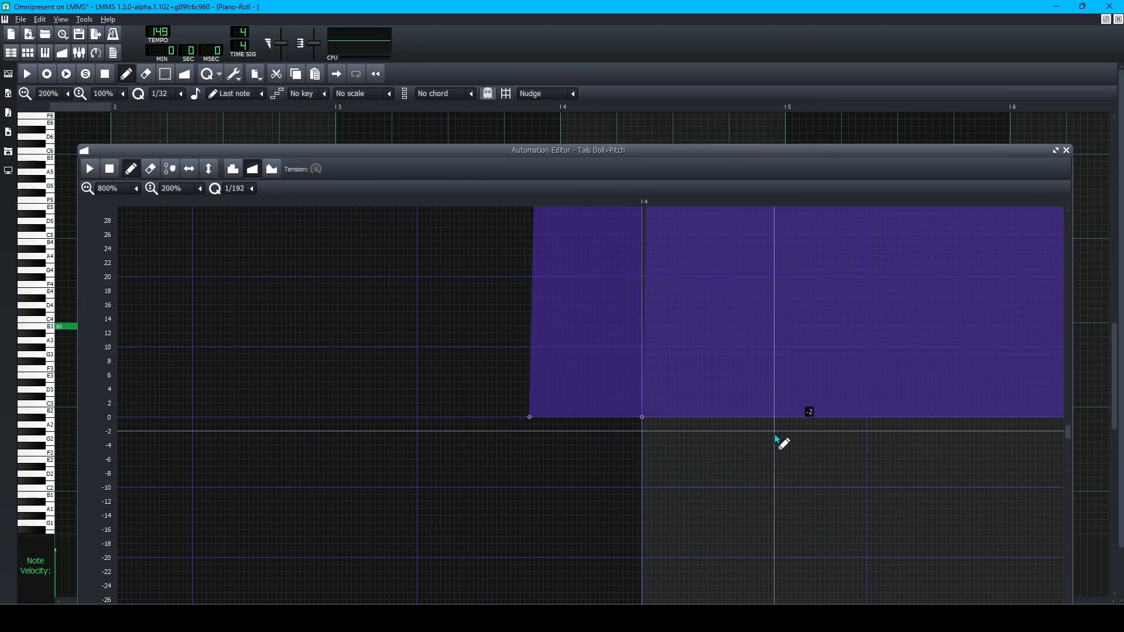
pyautogui.click(758, 417)
pyautogui.moveTo(758, 417); pyautogui.dragTo(759, 415)
pyautogui.scroll(10, 908, 421)
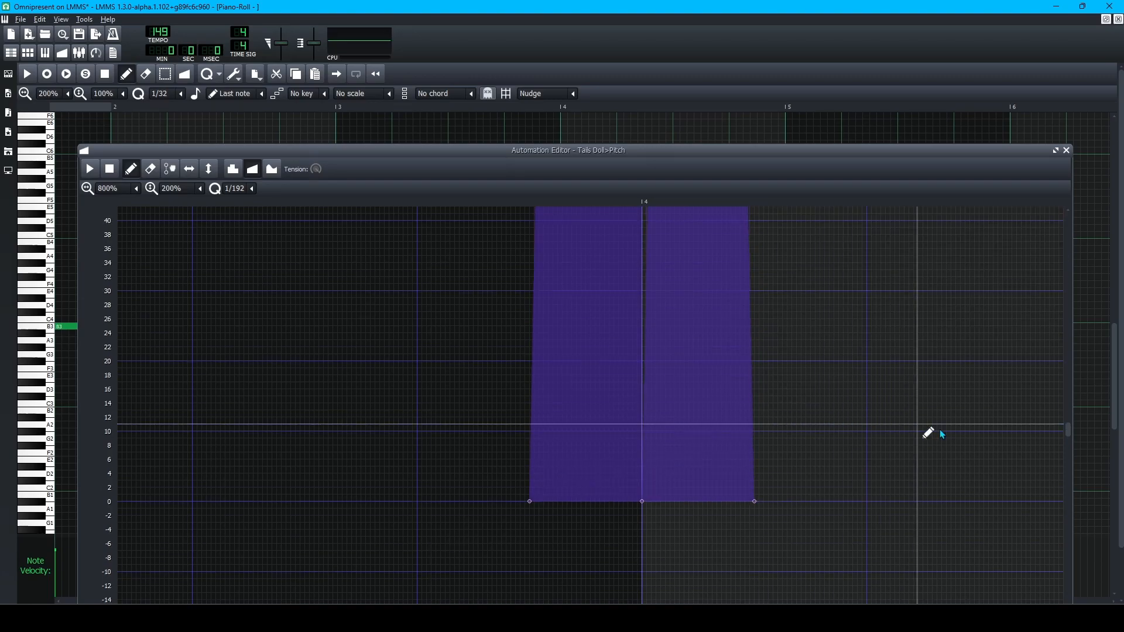
pyautogui.scroll(20, 998, 448)
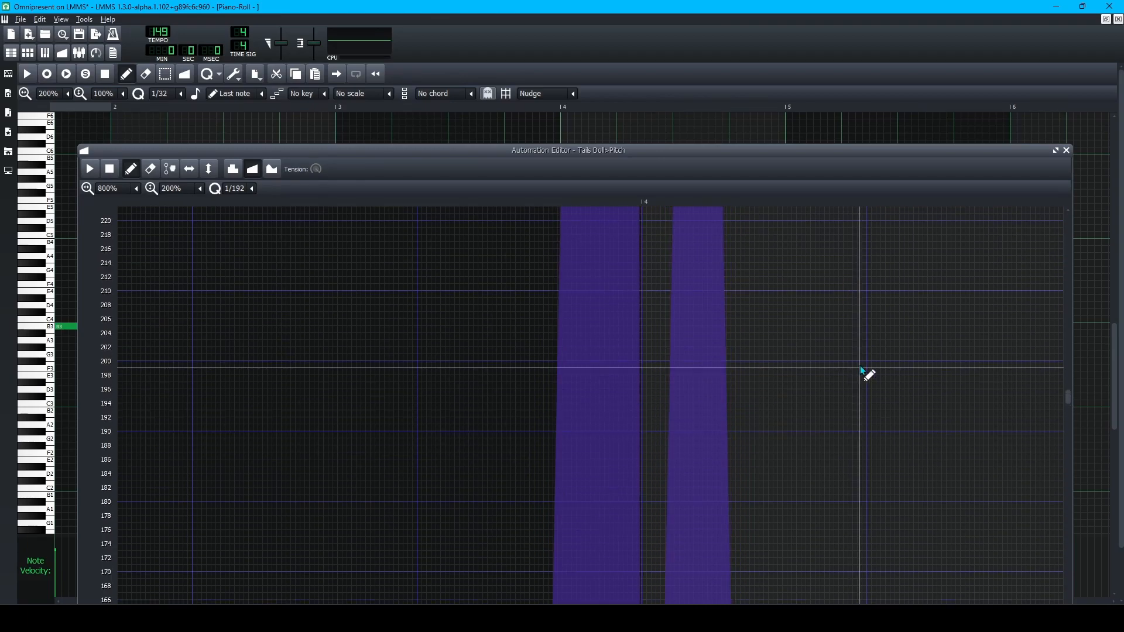
pyautogui.scroll(13, 862, 359)
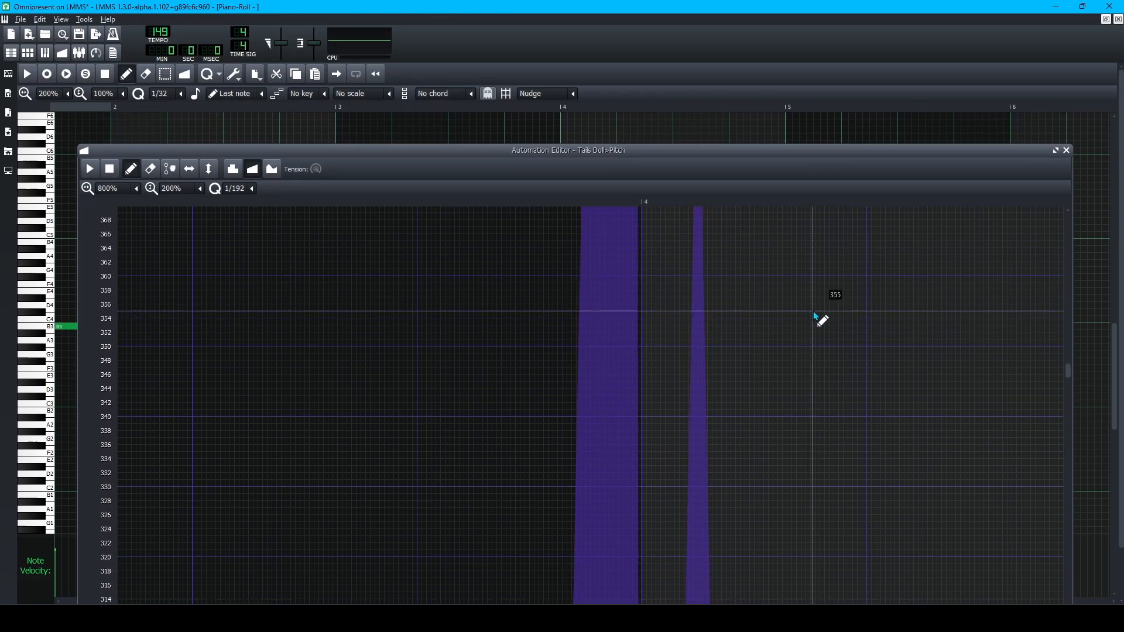
pyautogui.scroll(-20, 777, 390)
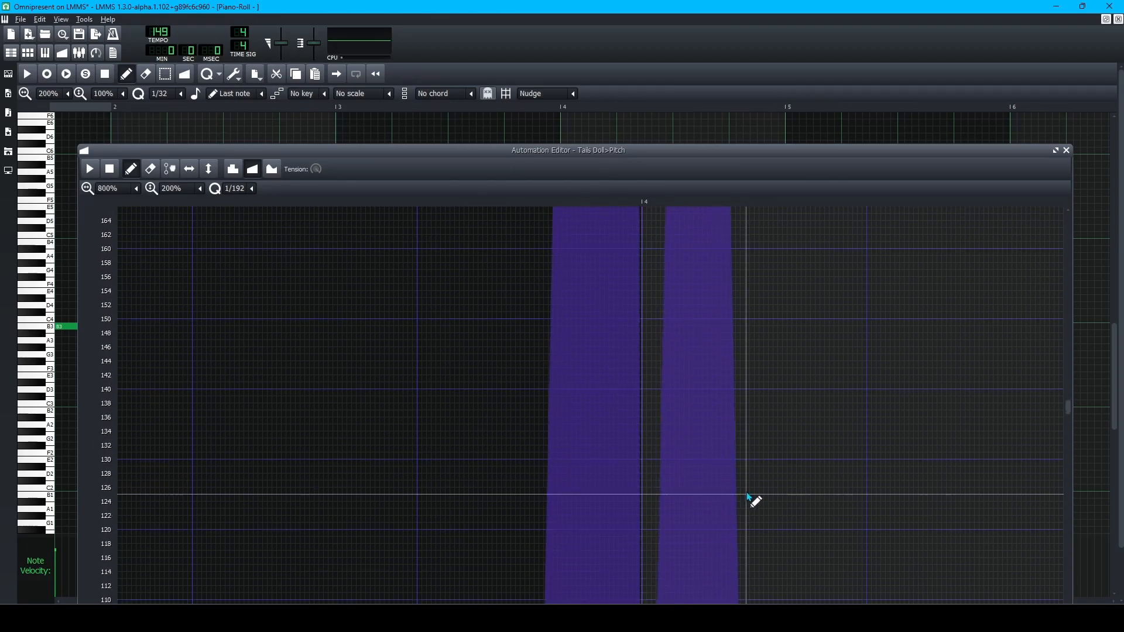
pyautogui.scroll(-20, 755, 489)
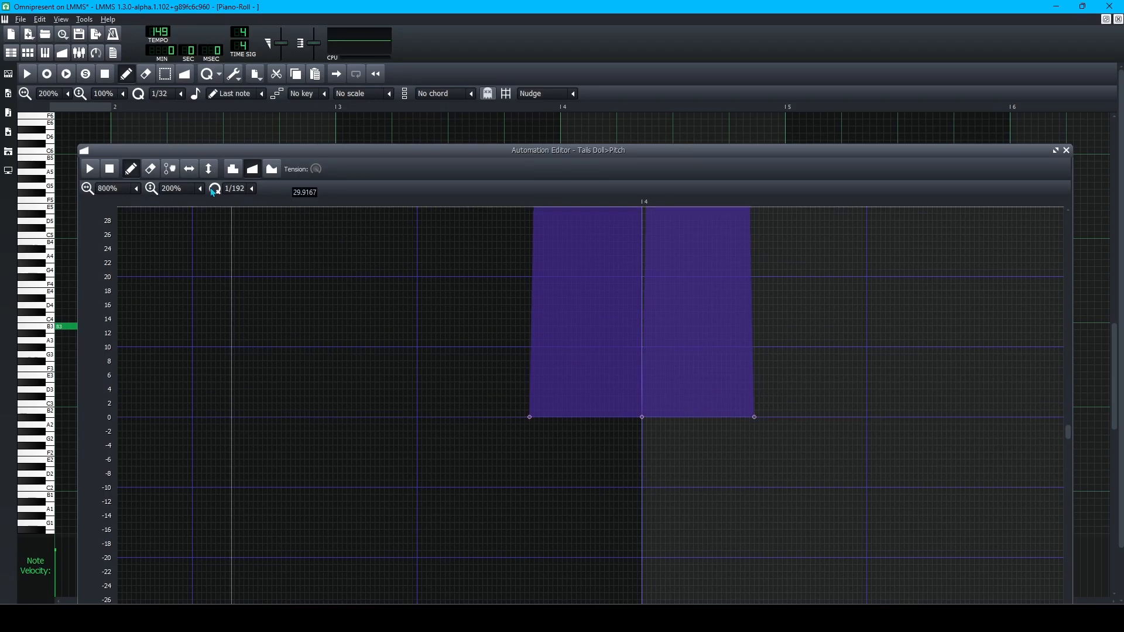
# Delete the spike's last point and set automation snapping to 1/16.
pyautogui.click(254, 189)
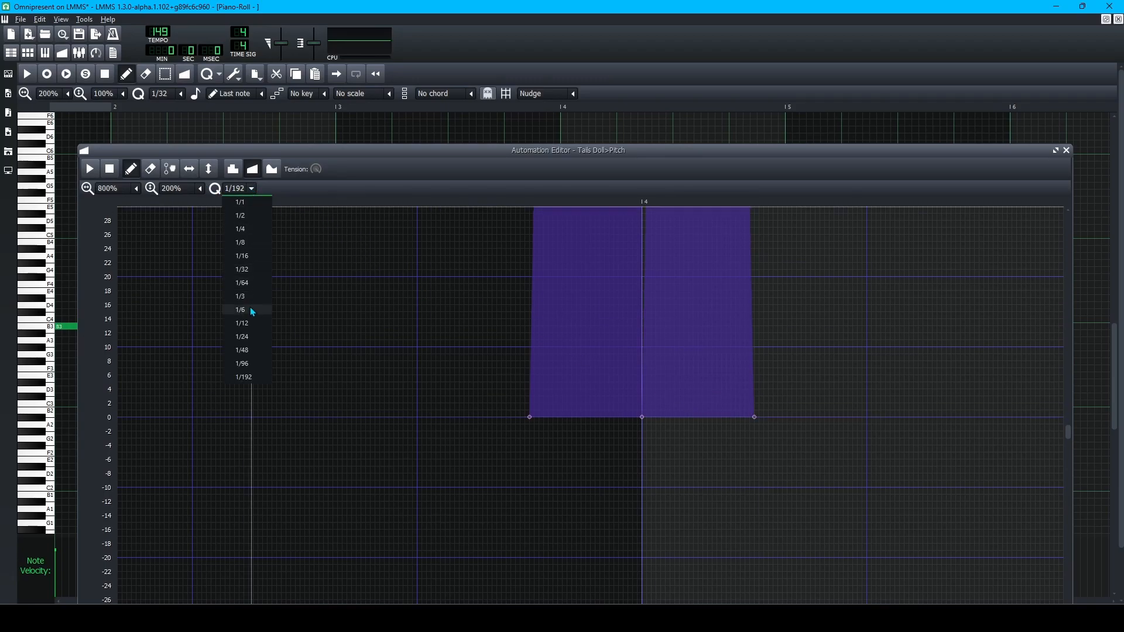
pyautogui.click(249, 270)
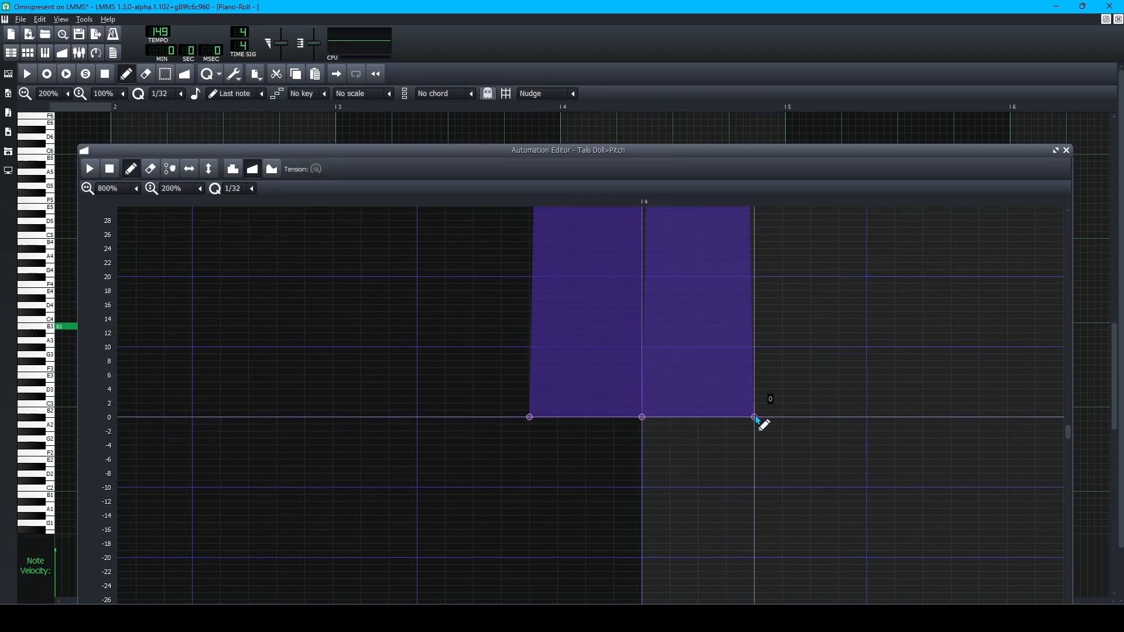
pyautogui.rightClick(753, 417)
pyautogui.click(245, 189)
pyautogui.click(250, 257)
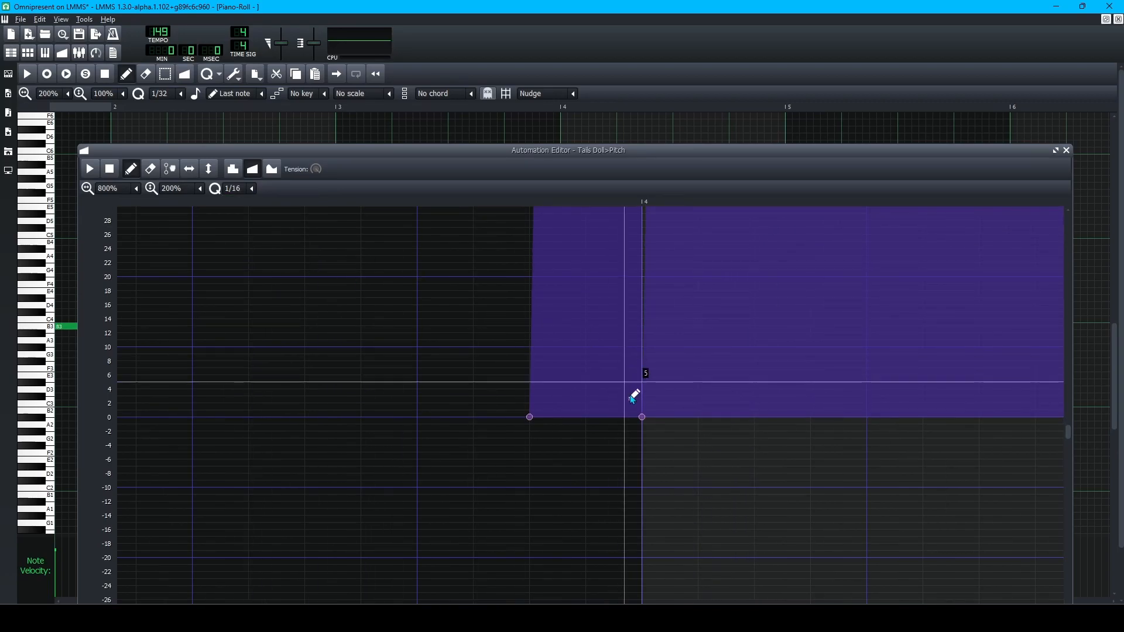
# Add two points around bar 14 valued 40, then return snapping to 1/192.
pyautogui.click(698, 417)
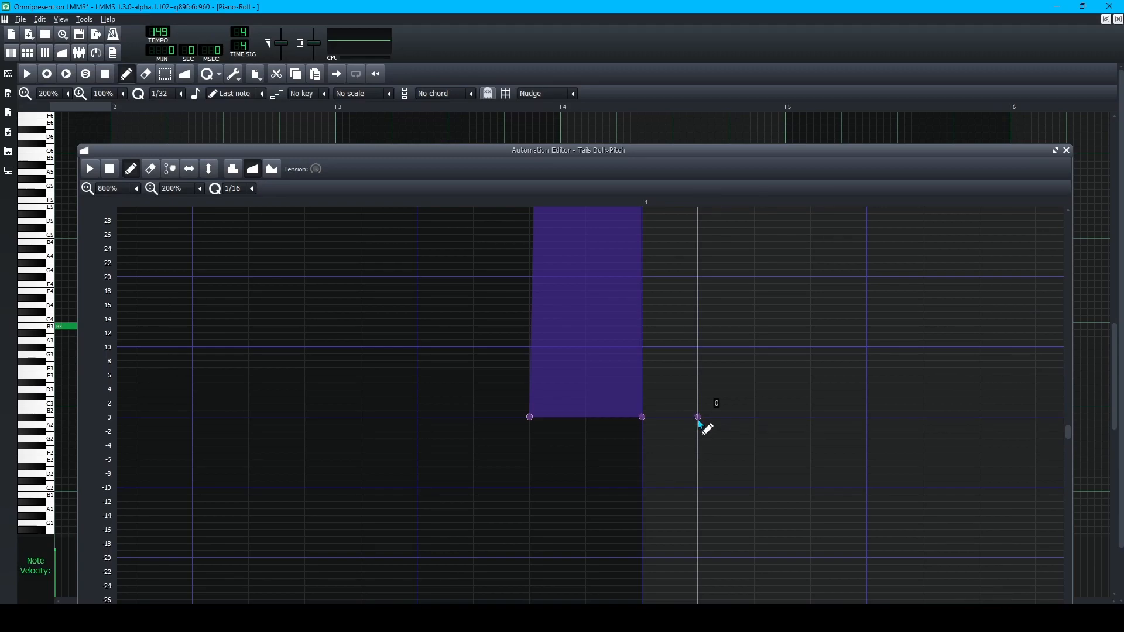
pyautogui.doubleClick(698, 417)
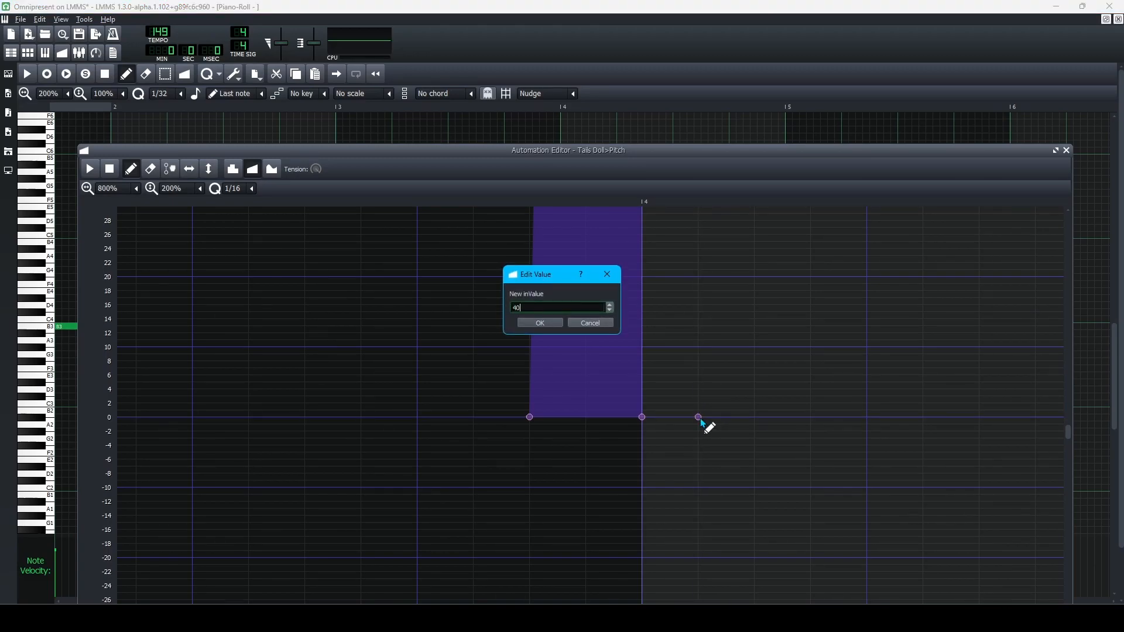
pyautogui.write('40')
pyautogui.press('Return')
pyautogui.click(754, 417)
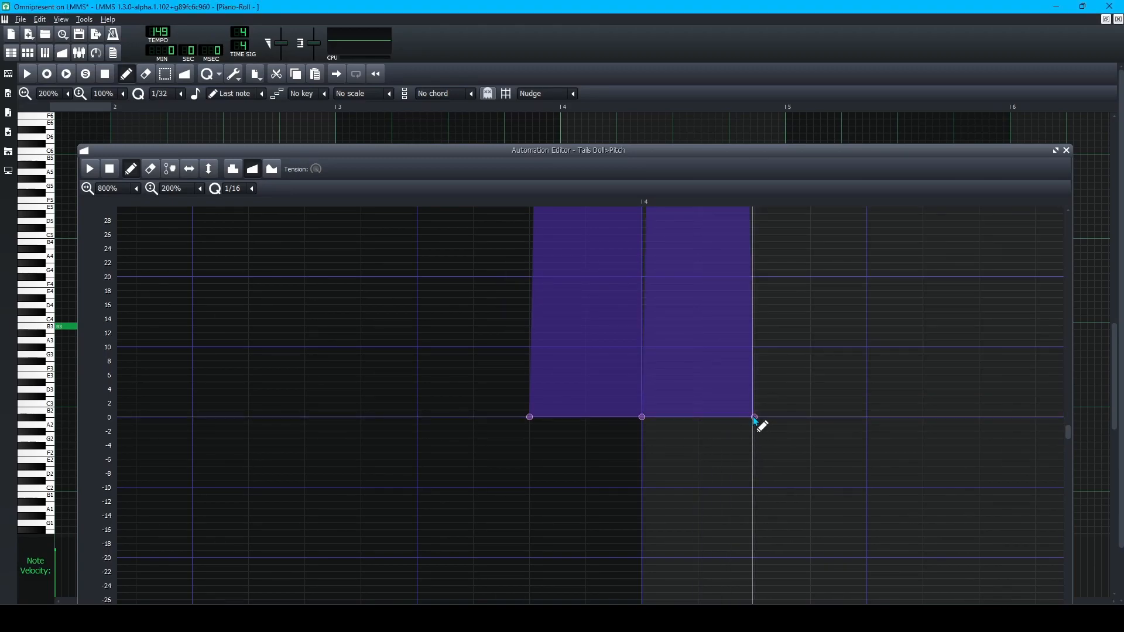
pyautogui.doubleClick(754, 418)
pyautogui.write('40')
pyautogui.press('Return')
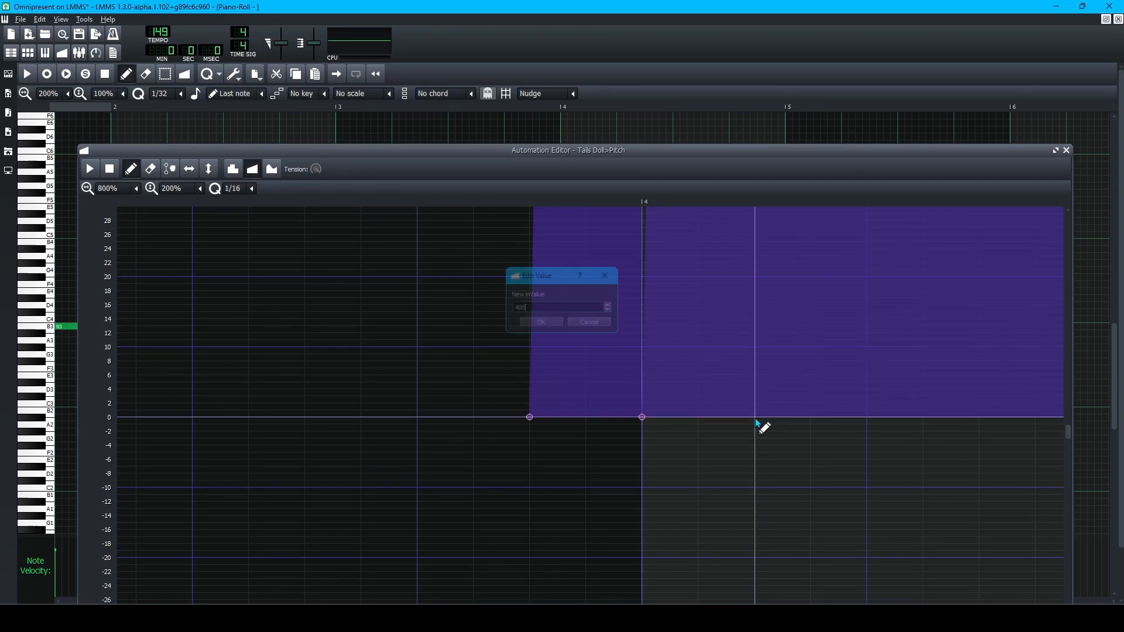
pyautogui.click(251, 188)
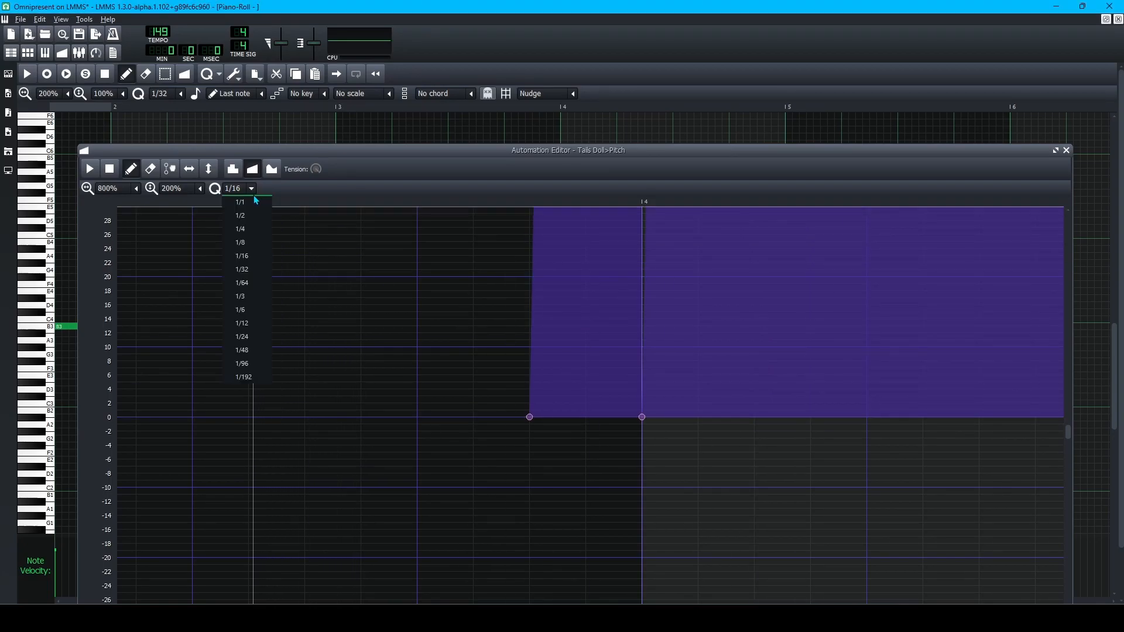
pyautogui.click(259, 381)
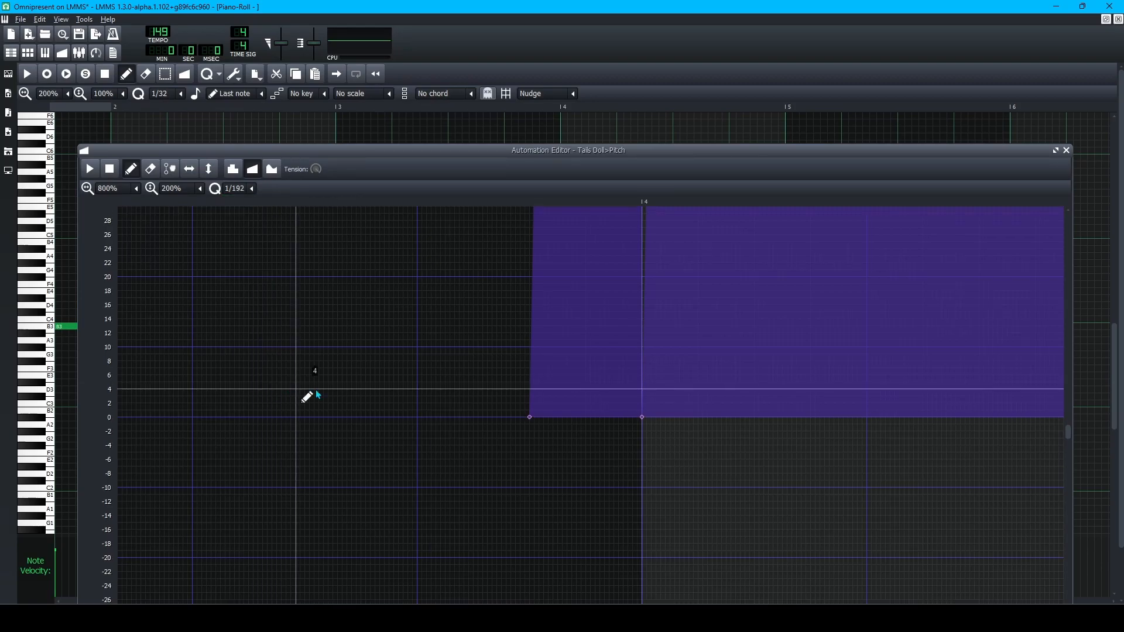
# Add a 0 point at the raised block's right edge and position it just after bar 14.
pyautogui.click(771, 417)
pyautogui.moveTo(770, 417); pyautogui.dragTo(761, 415)
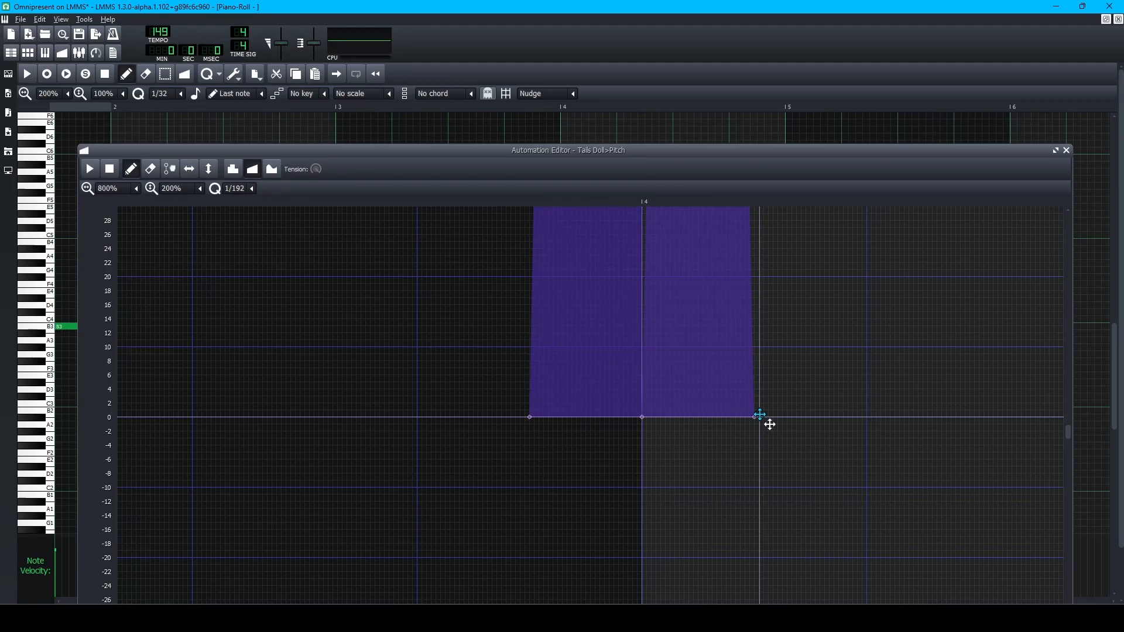
pyautogui.moveTo(762, 414)
pyautogui.mouseDown()
pyautogui.moveTo(835, 419)
pyautogui.moveTo(759, 417)
pyautogui.mouseUp()
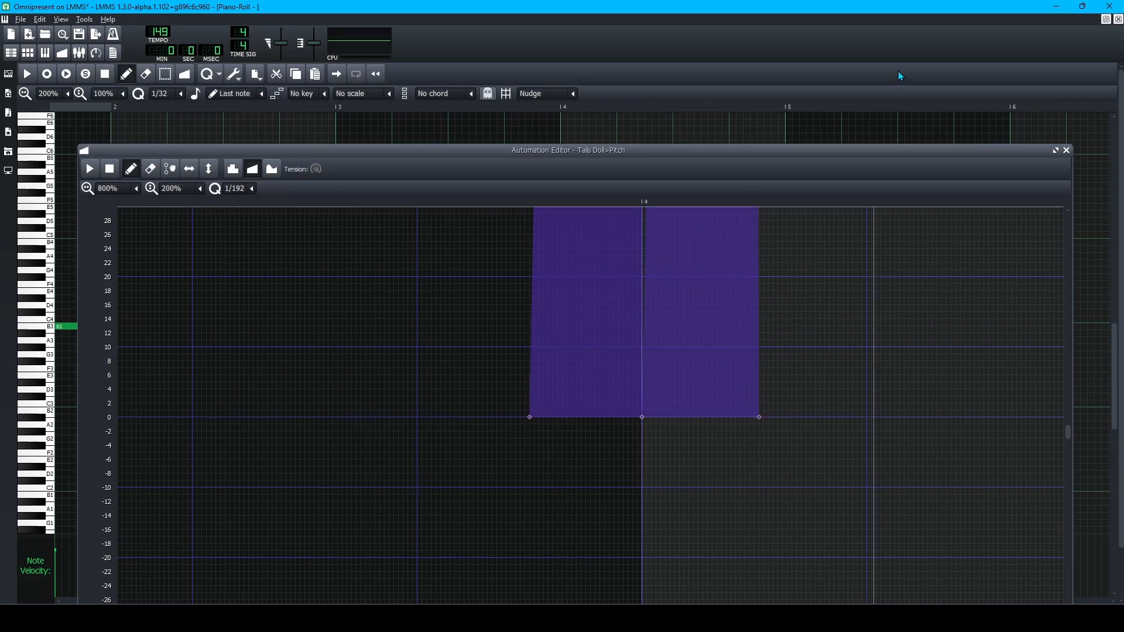
pyautogui.click(900, 75)
# Close the piano roll, tuck the automation editor behind the Song Editor, and play the FL Studio reference.
pyautogui.click(1117, 20)
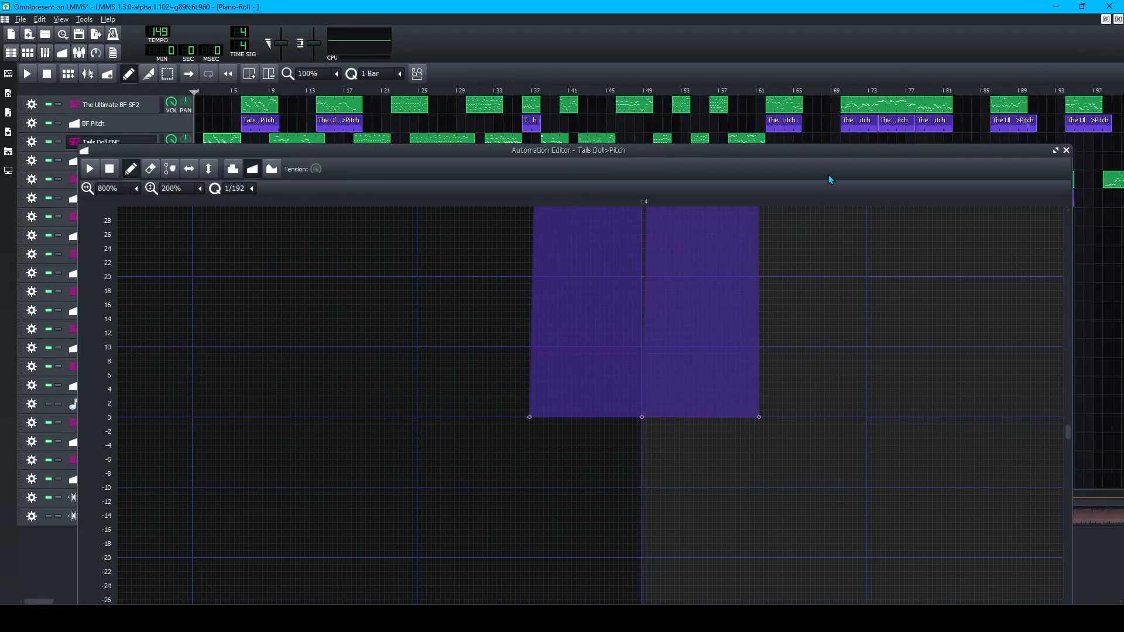
pyautogui.moveTo(716, 147); pyautogui.dragTo(743, 247)
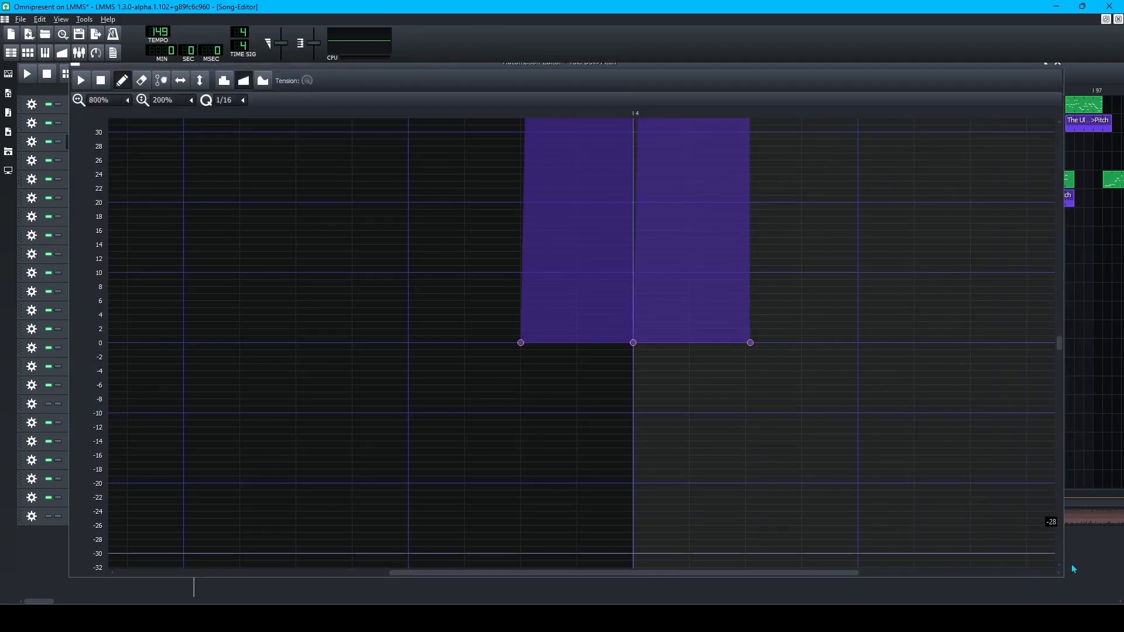
pyautogui.click(1021, 594)
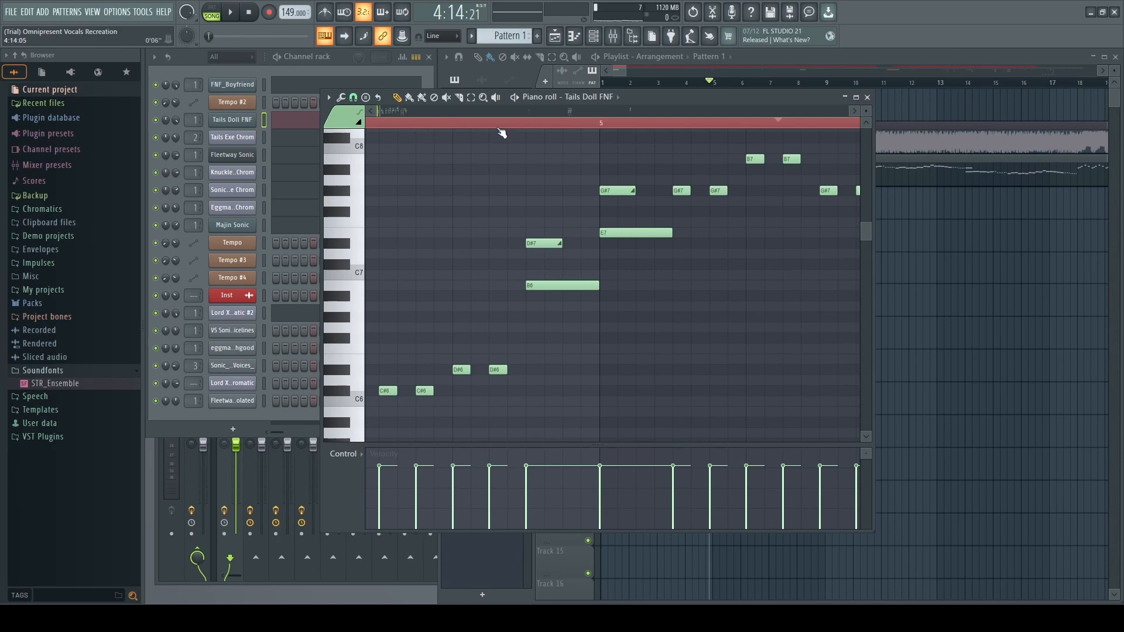
pyautogui.press('space')
pyautogui.press('space')
pyautogui.press('space')
pyautogui.press('space')
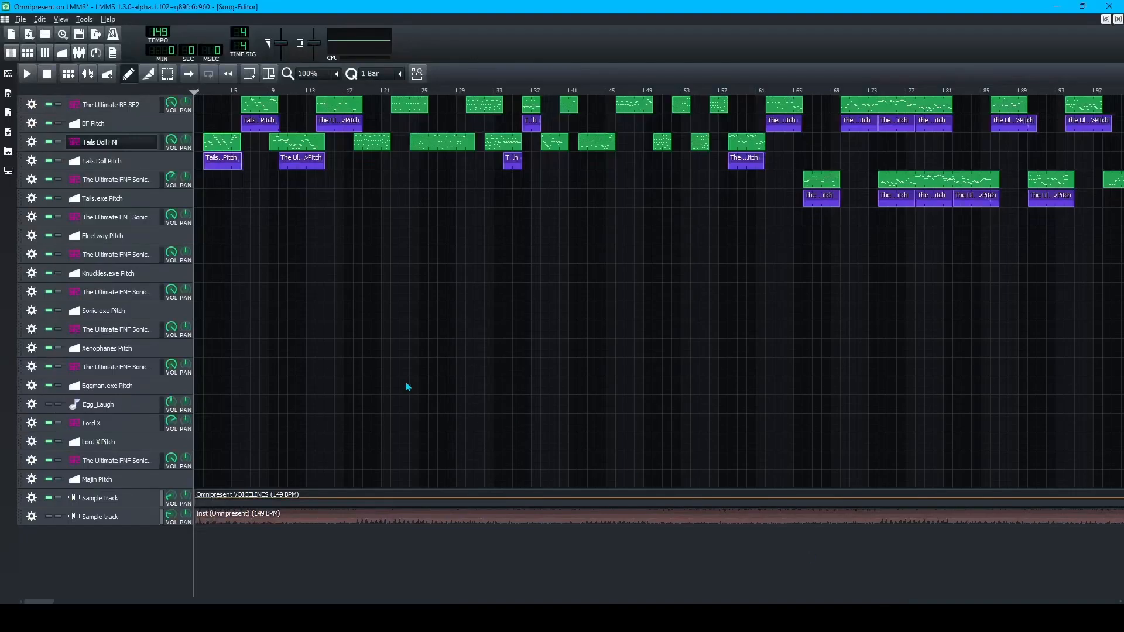
# Play and stop the song's opening bars, then open the tempo's song-global automation.
pyautogui.keyDown('ctrl'); pyautogui.scroll(2, 235, 207); pyautogui.keyUp('ctrl')
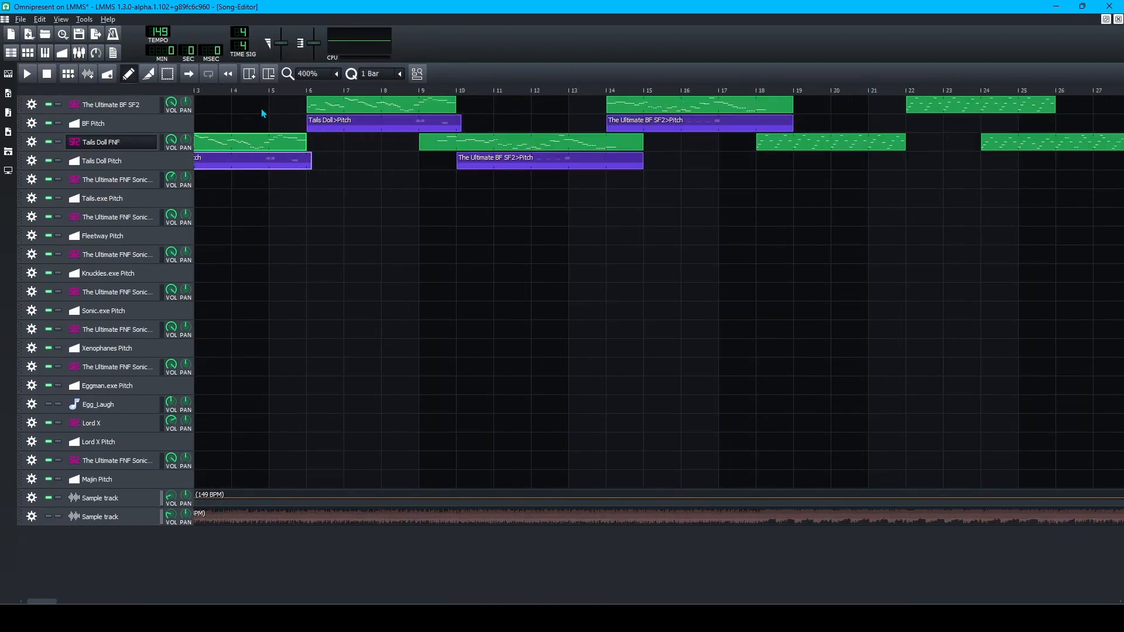
pyautogui.press('space')
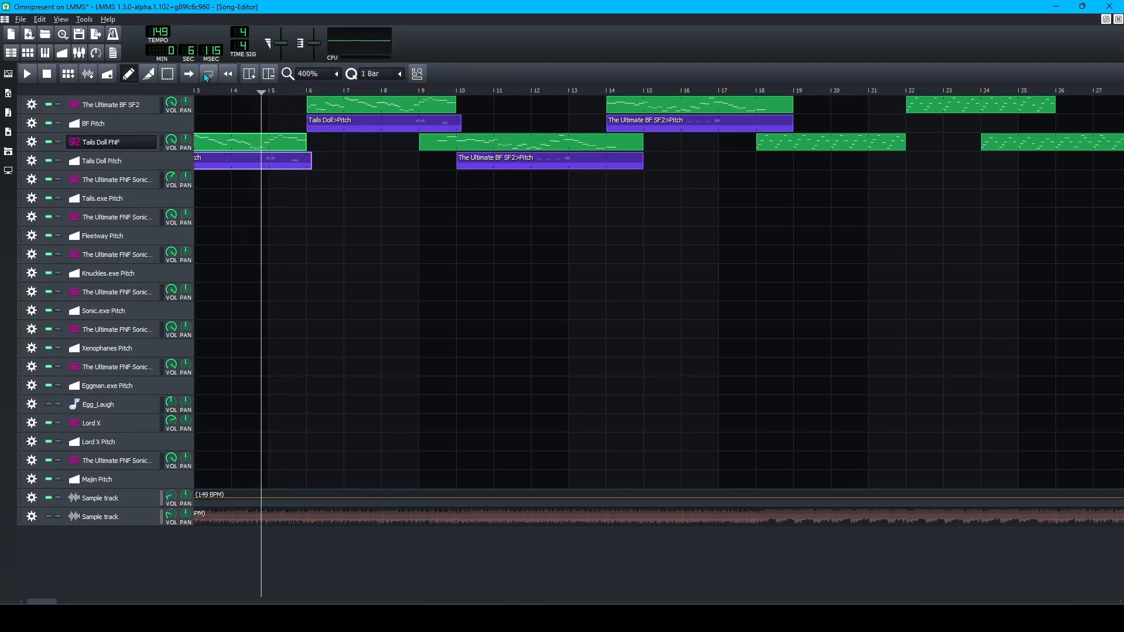
pyautogui.press('space')
pyautogui.rightClick(165, 40)
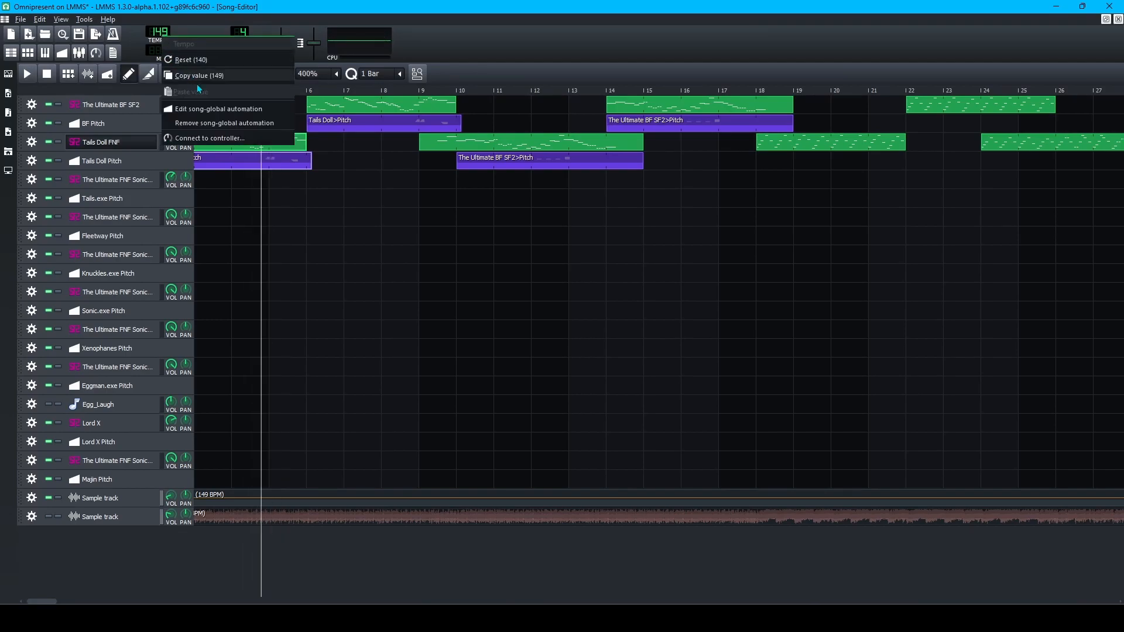
pyautogui.click(247, 109)
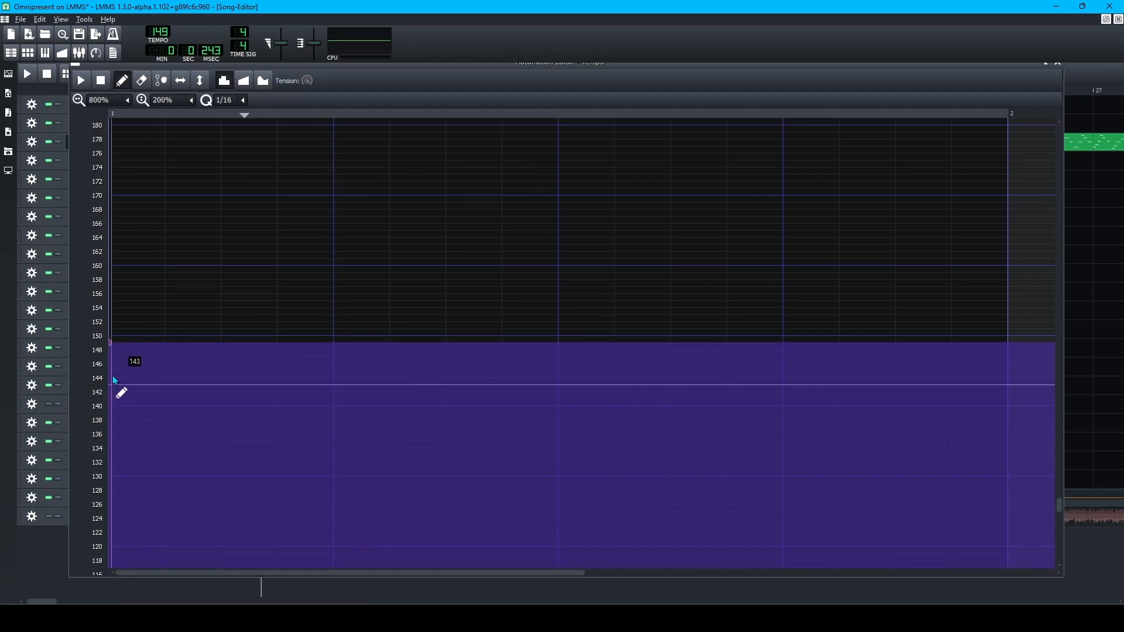
# Enter 1 for the first tempo point, dropping it to the 10 BPM minimum, then return to the Song Editor.
pyautogui.doubleClick(110, 347)
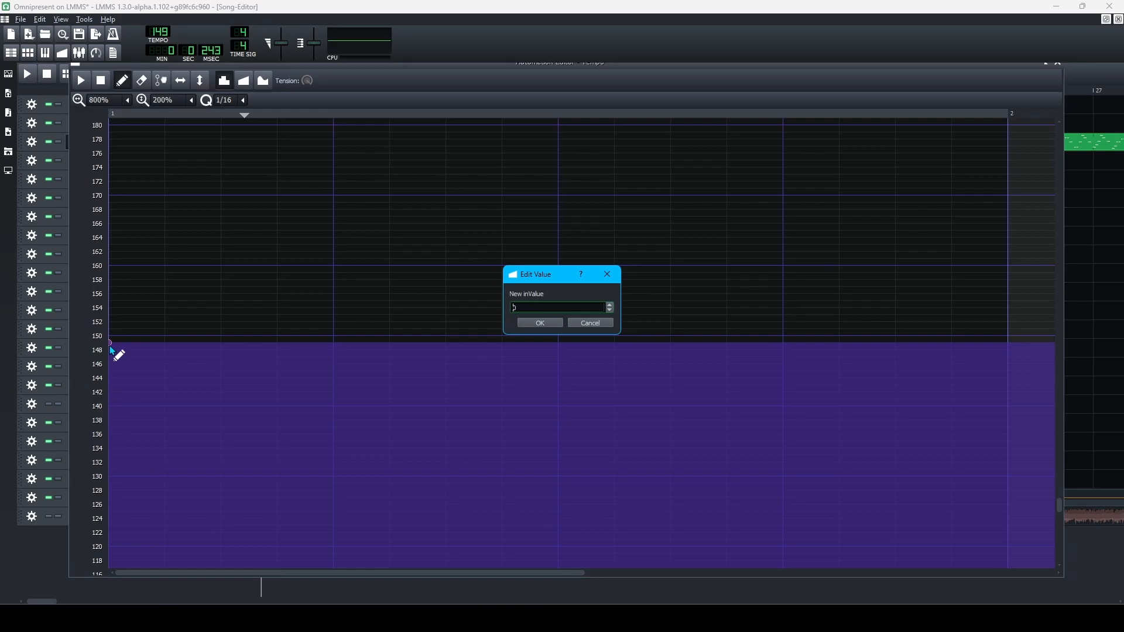
pyautogui.write('1')
pyautogui.press('Return')
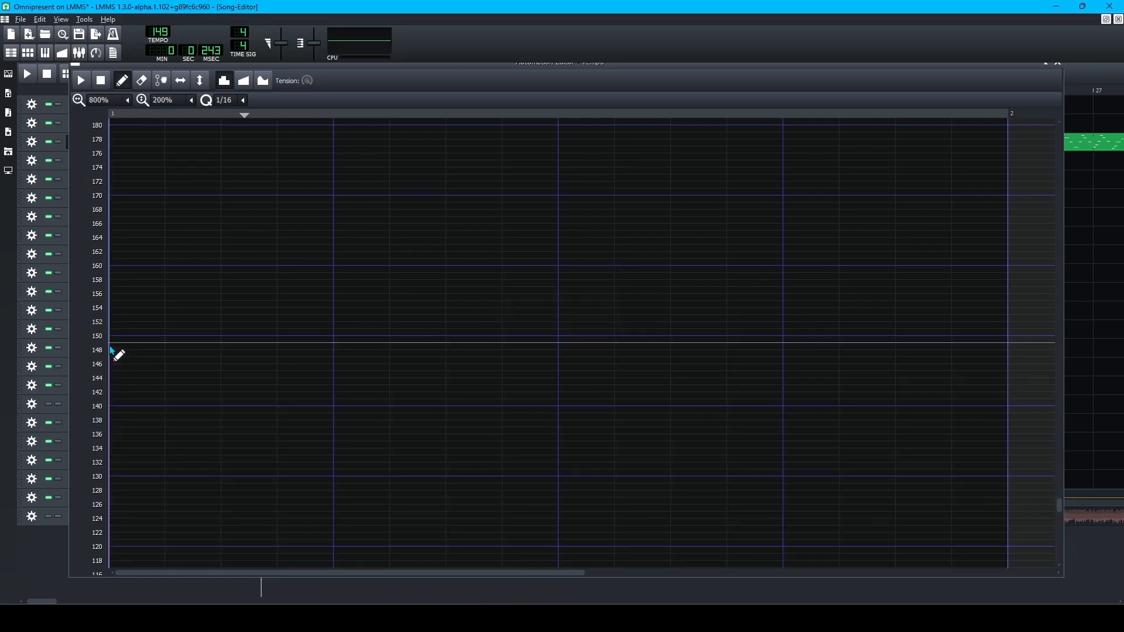
pyautogui.click(51, 575)
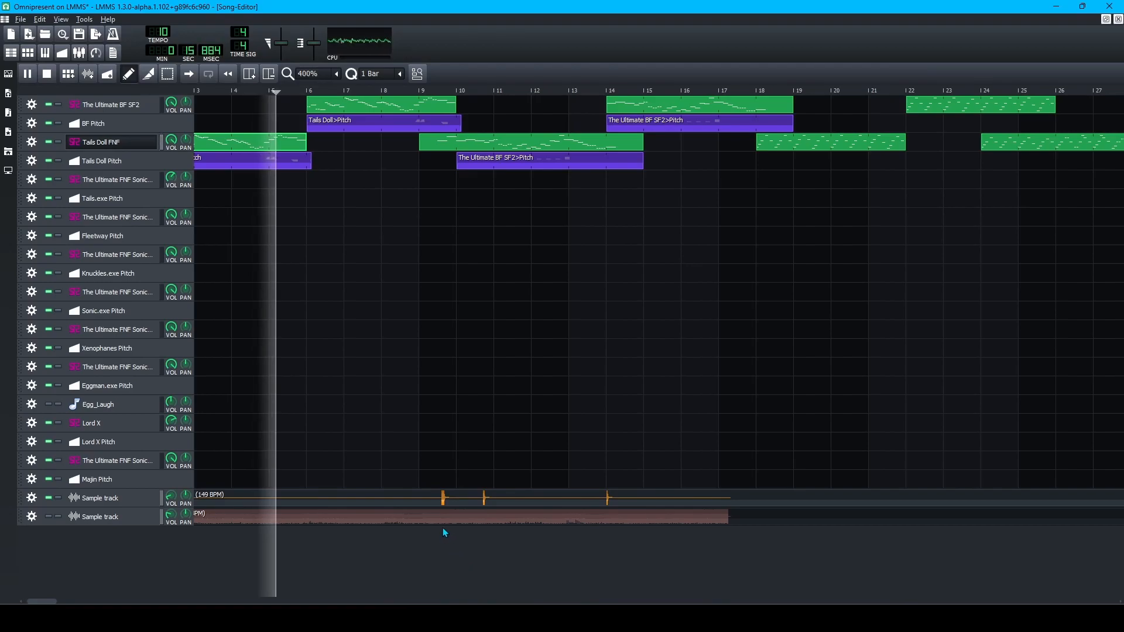
# Play the slowed passage from bar 9, move the playhead back to bar 7, and open the pitch automation with Ctrl+4.
pyautogui.press('space')
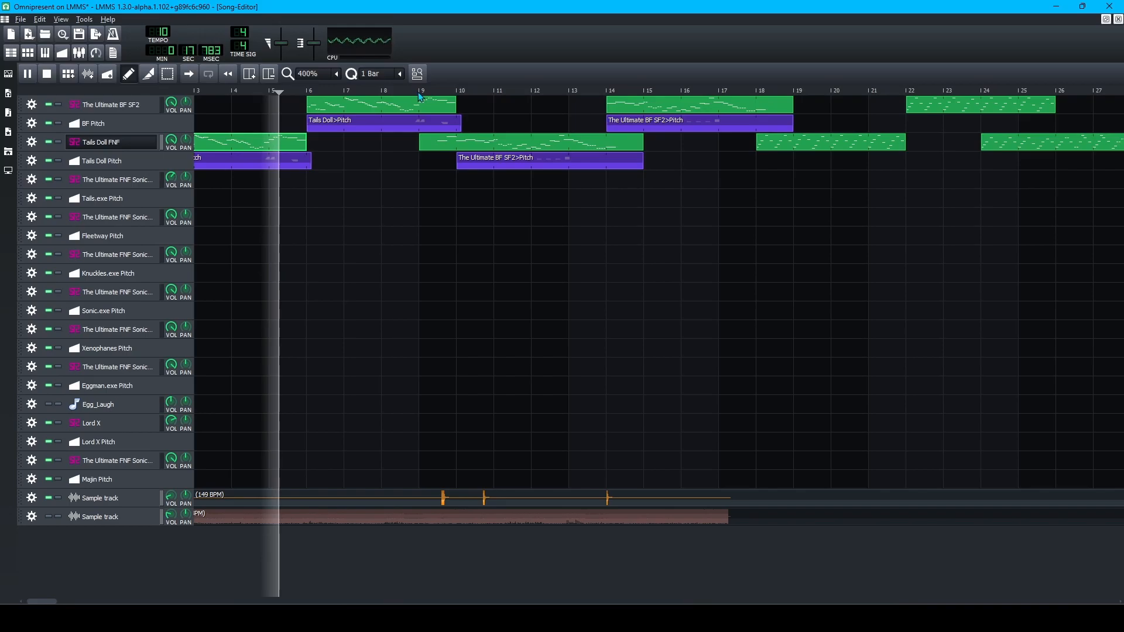
pyautogui.click(420, 91)
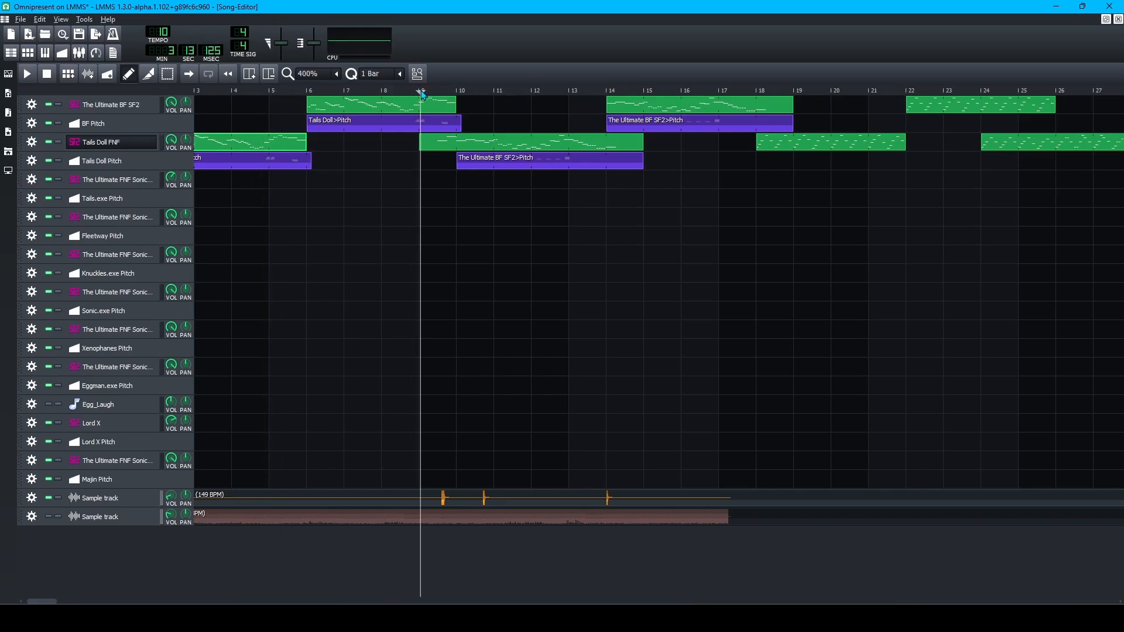
pyautogui.press('space')
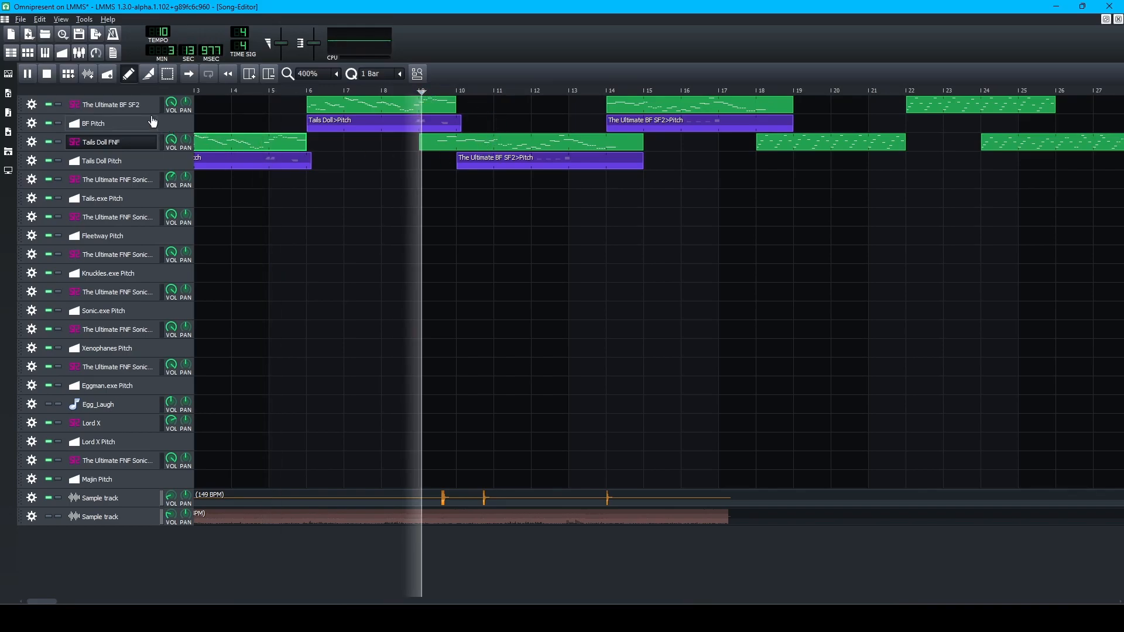
pyautogui.press('space')
pyautogui.press('space')
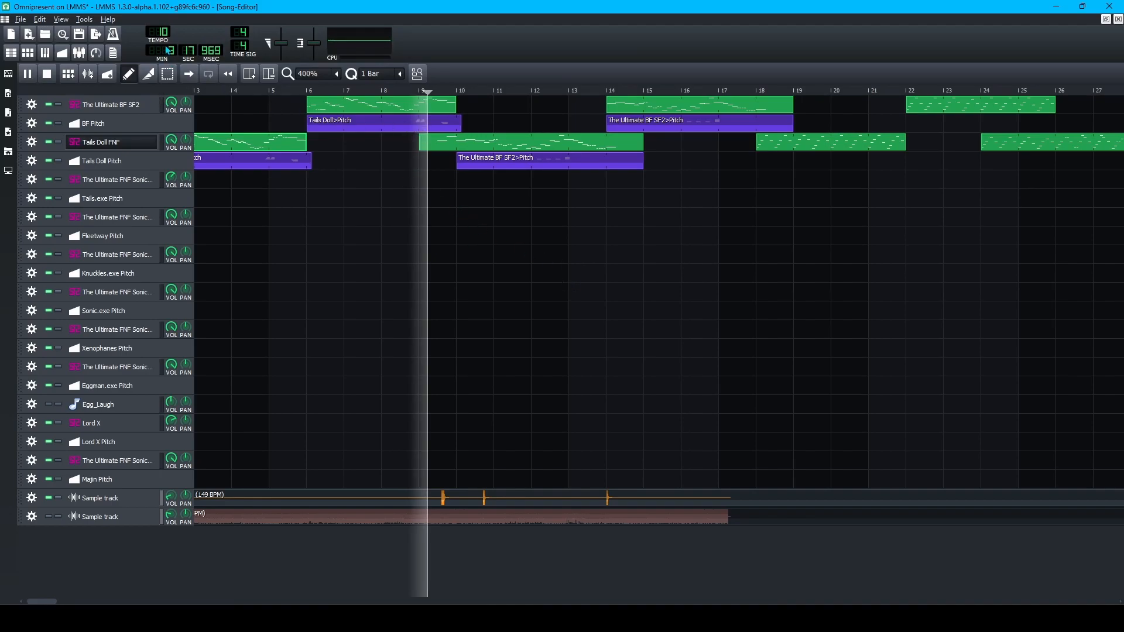
pyautogui.press('space')
pyautogui.moveTo(418, 91); pyautogui.dragTo(357, 106)
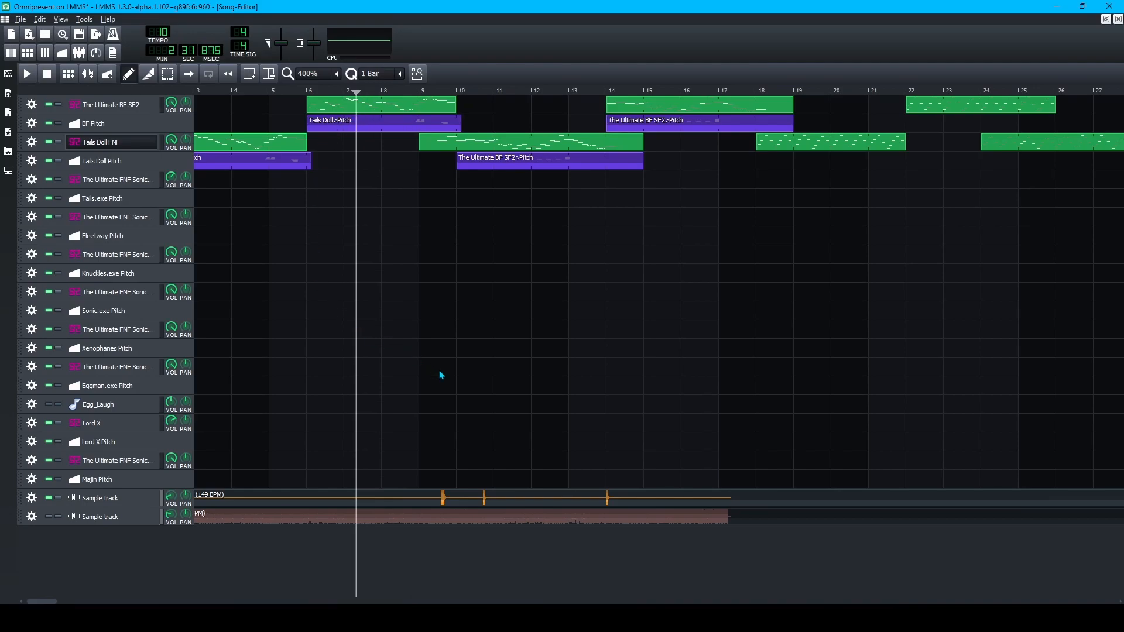
pyautogui.hotkey('ctrl', '4')
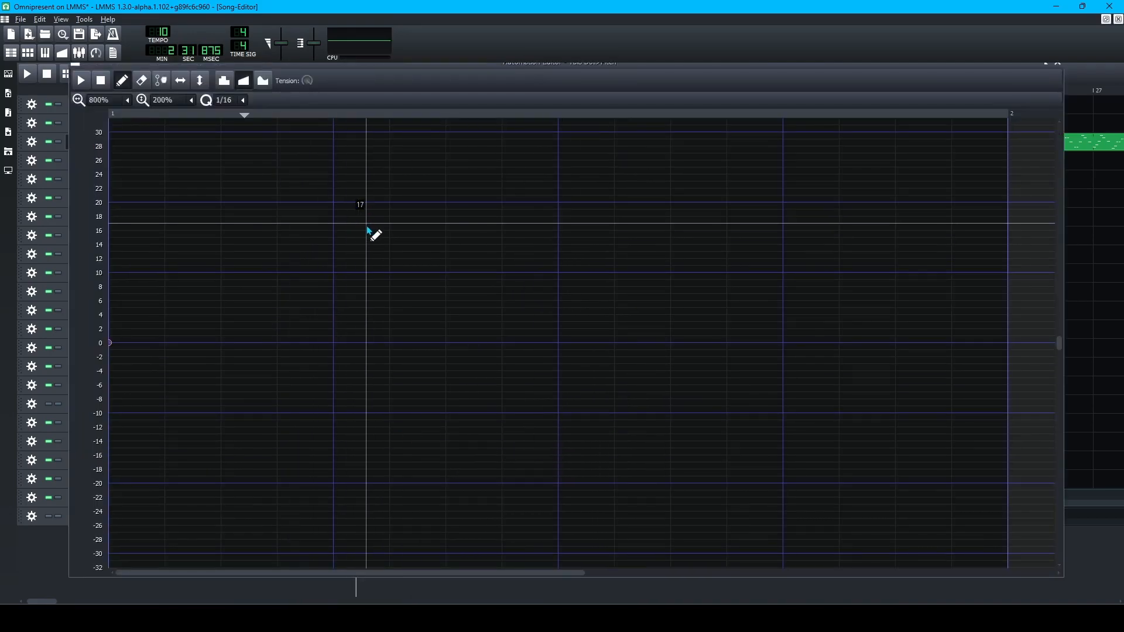
# Set the Automation Editor's quantization to 1/192.
pyautogui.scroll(-1, 381, 240)
pyautogui.scroll(-1, 398, 249)
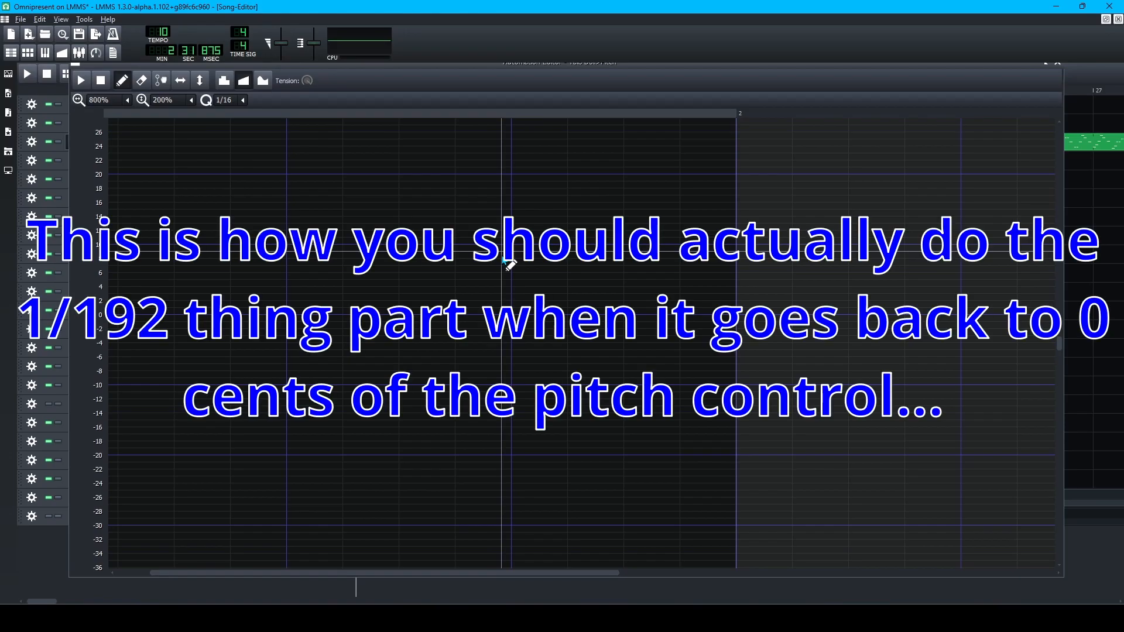
pyautogui.scroll(-2, 505, 260)
pyautogui.scroll(1, 503, 261)
pyautogui.hscroll(-20, 357, 282)
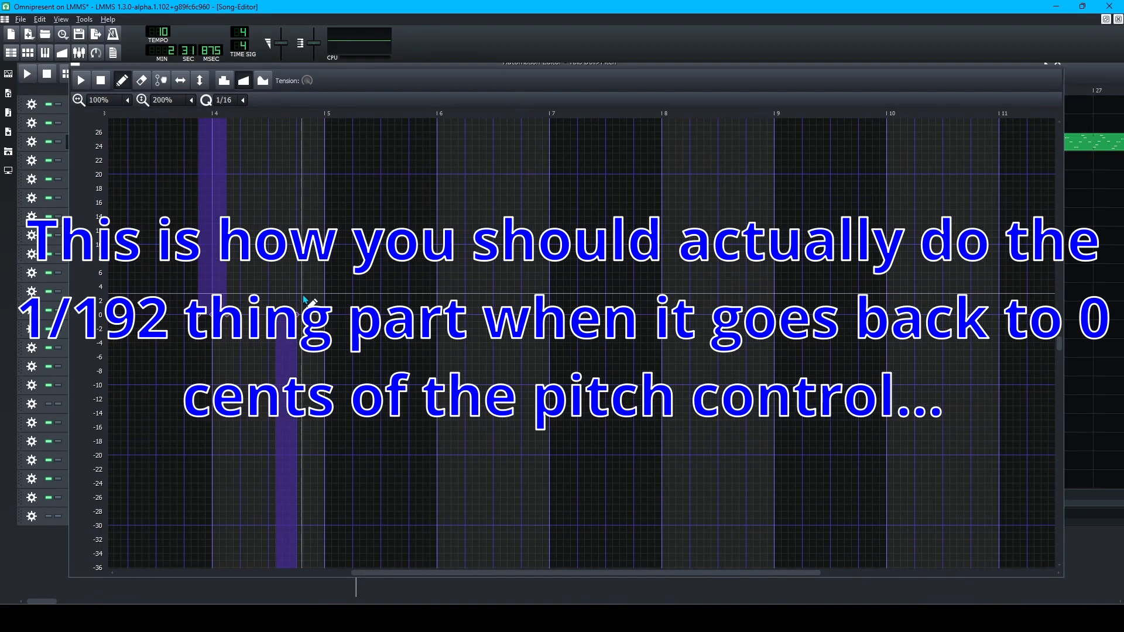
pyautogui.scroll(3, 225, 336)
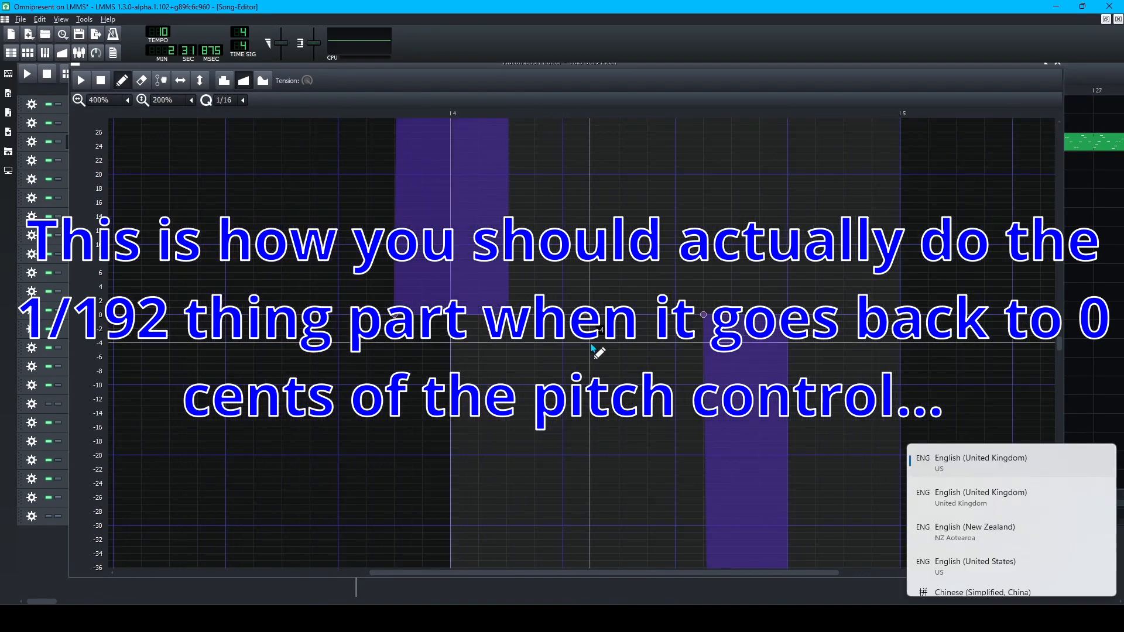
pyautogui.scroll(1, 616, 316)
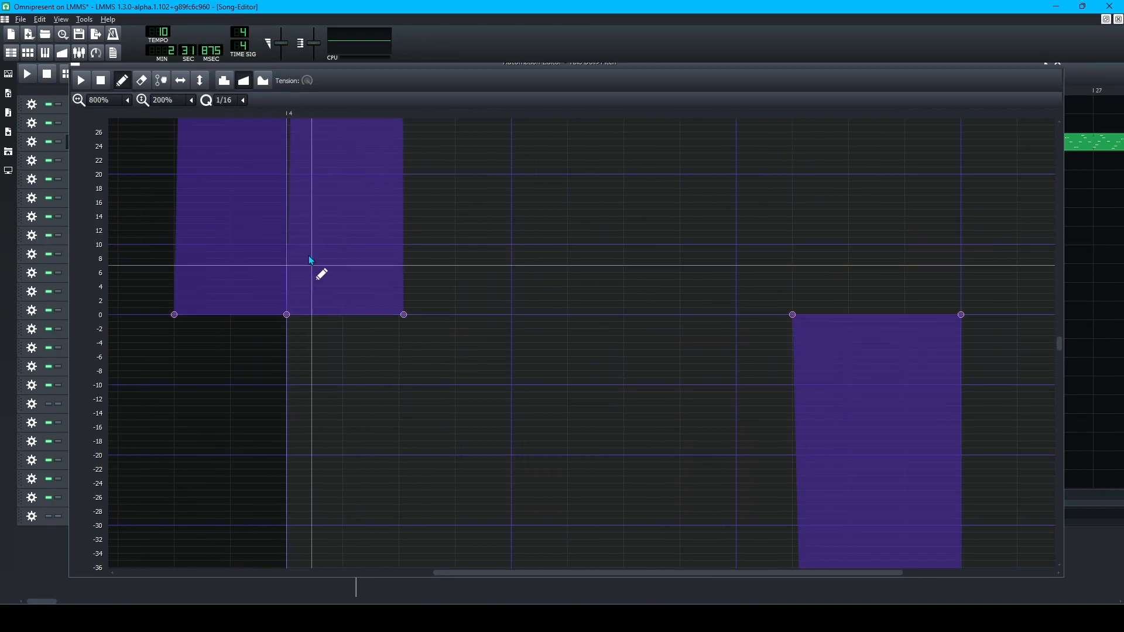
pyautogui.click(242, 100)
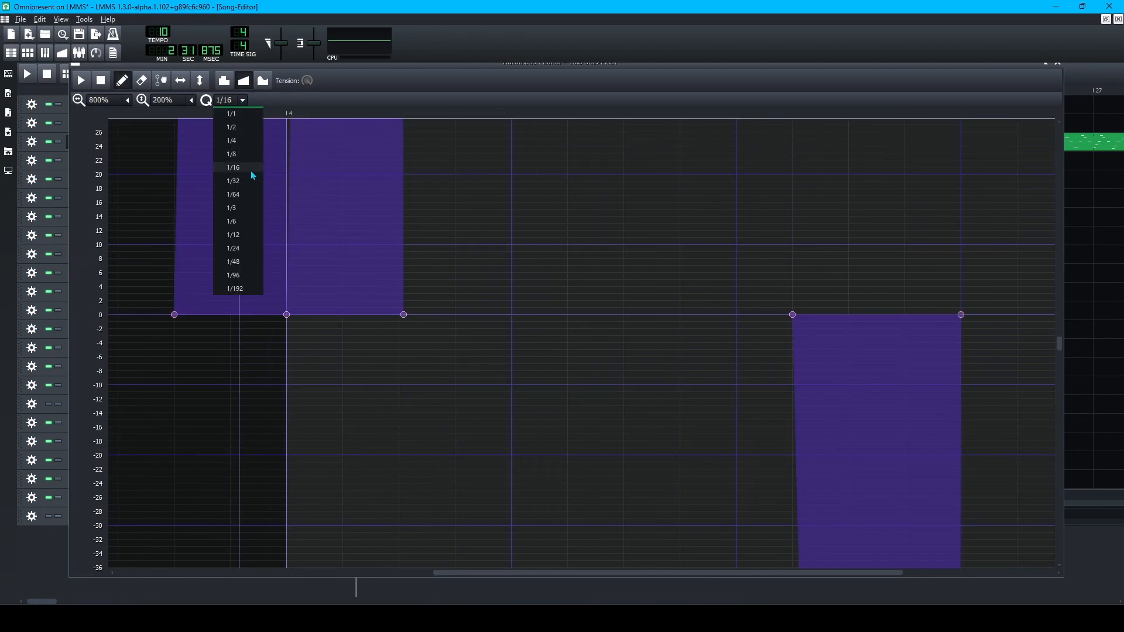
pyautogui.click(242, 293)
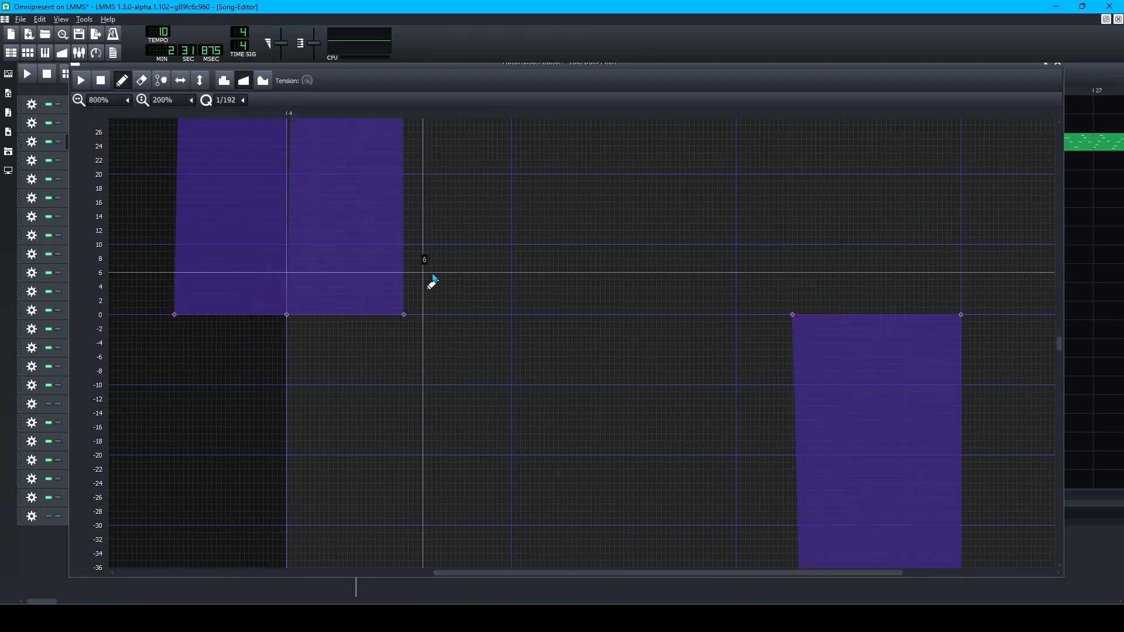
# Move the second pitch spike's end point at 0 cents slightly earlier.
pyautogui.scroll(5, 460, 275)
pyautogui.scroll(15, 430, 256)
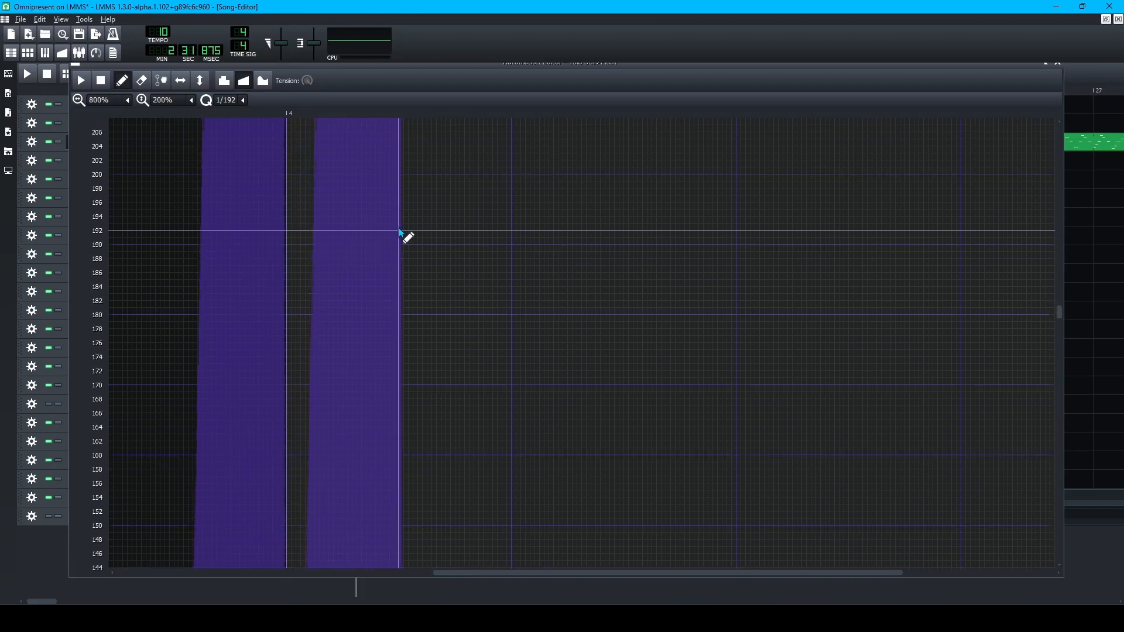
pyautogui.scroll(6, 412, 193)
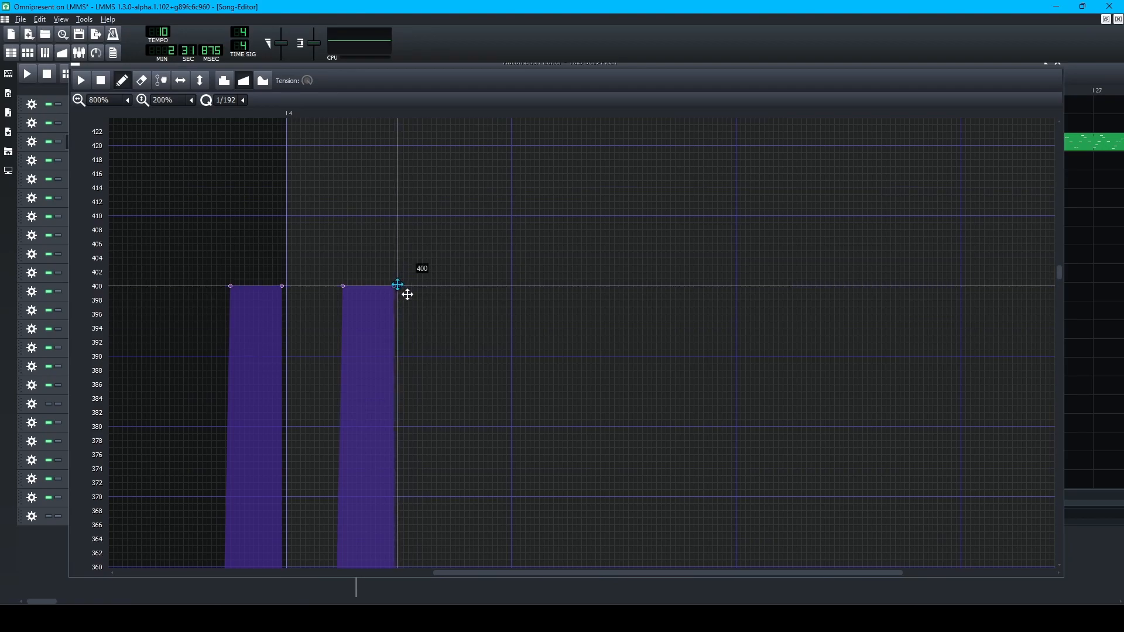
pyautogui.scroll(-8, 437, 326)
pyautogui.scroll(-17, 435, 440)
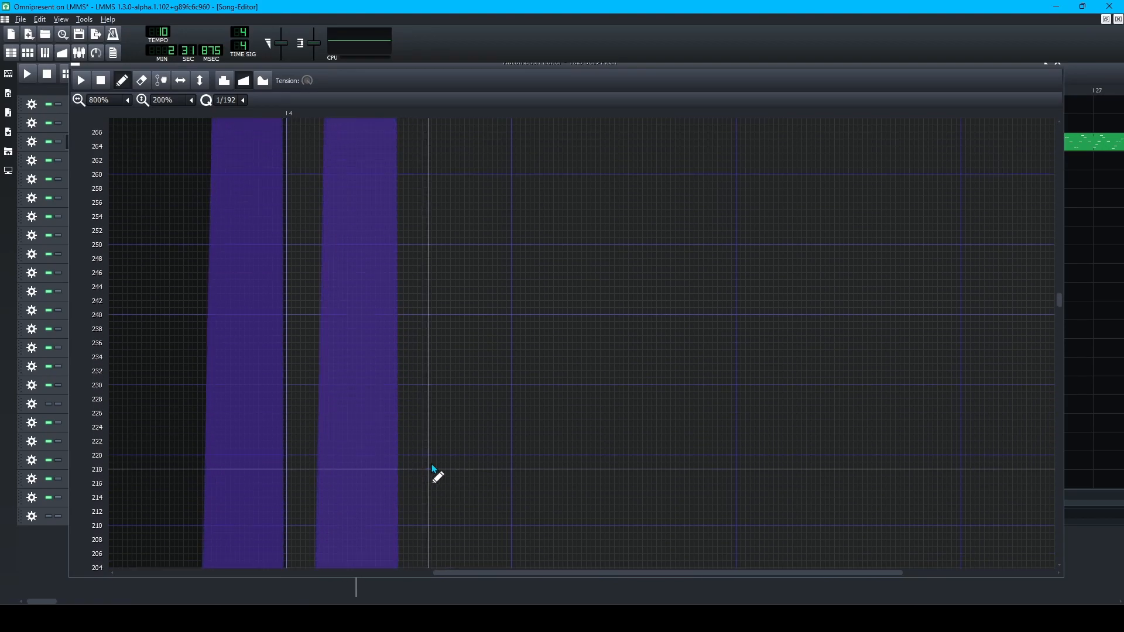
pyautogui.scroll(-4, 430, 465)
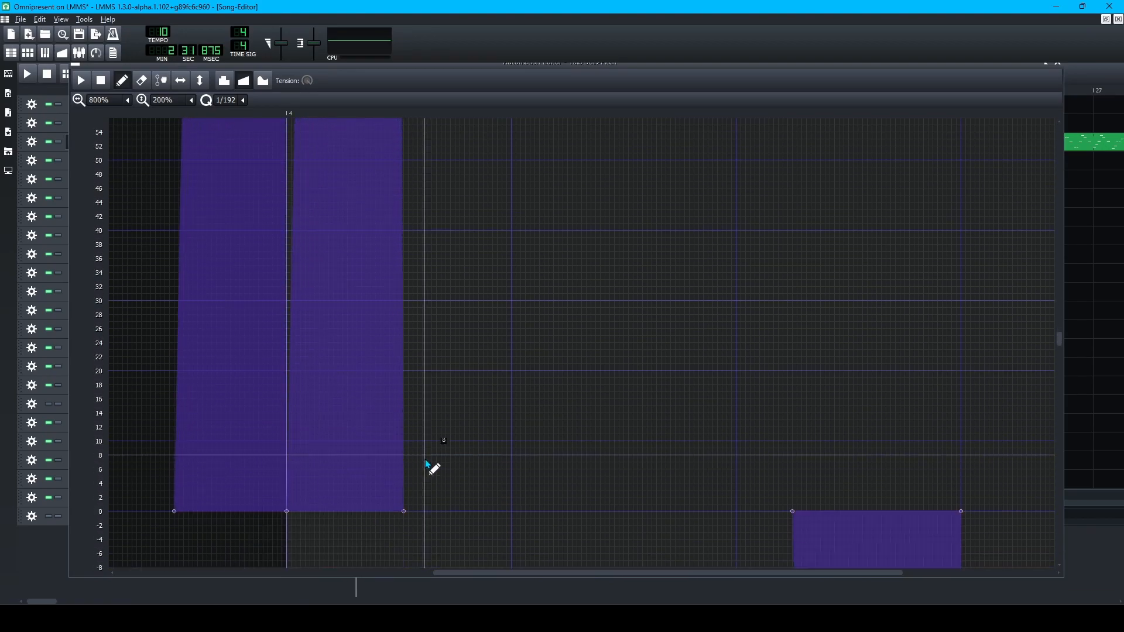
pyautogui.moveTo(413, 522); pyautogui.dragTo(408, 521)
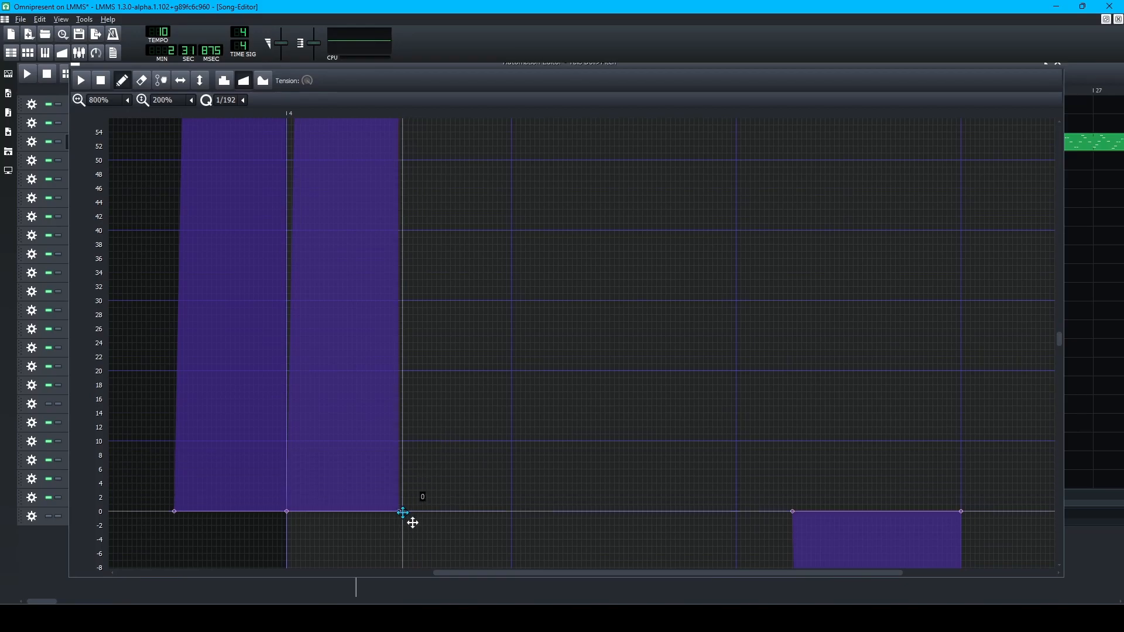
# Close the Automation Editor and play the song from bar 5.
pyautogui.click(436, 598)
pyautogui.click(267, 91)
pyautogui.press('space')
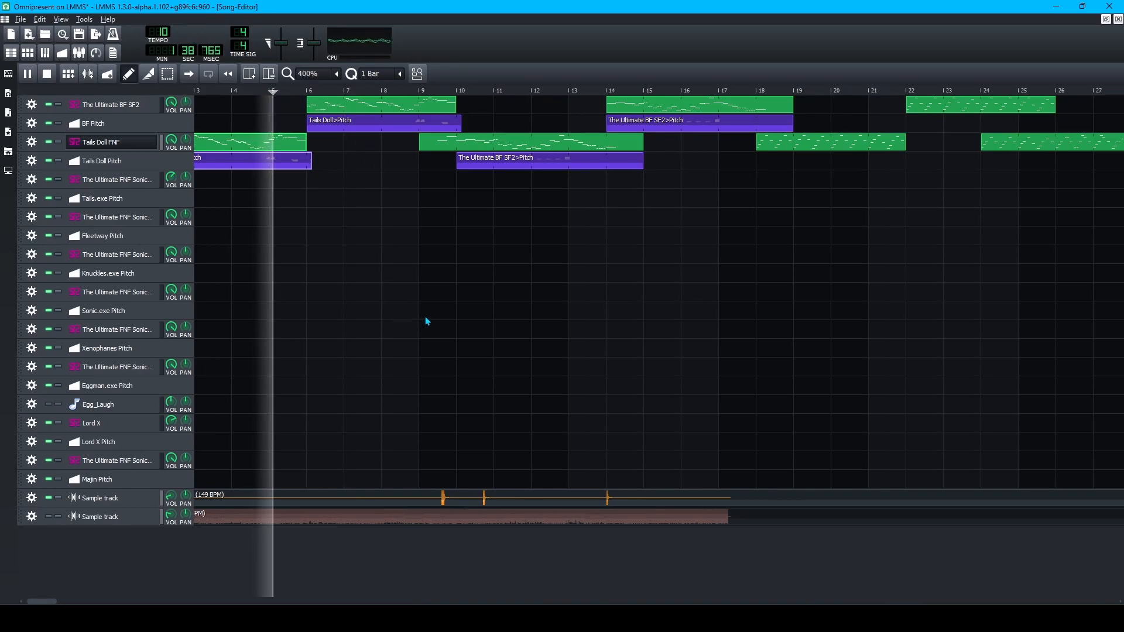
# Copy the Tails Doll pitch clip and paste it over the old clip on BF Pitch at bar 6.
pyautogui.press('space')
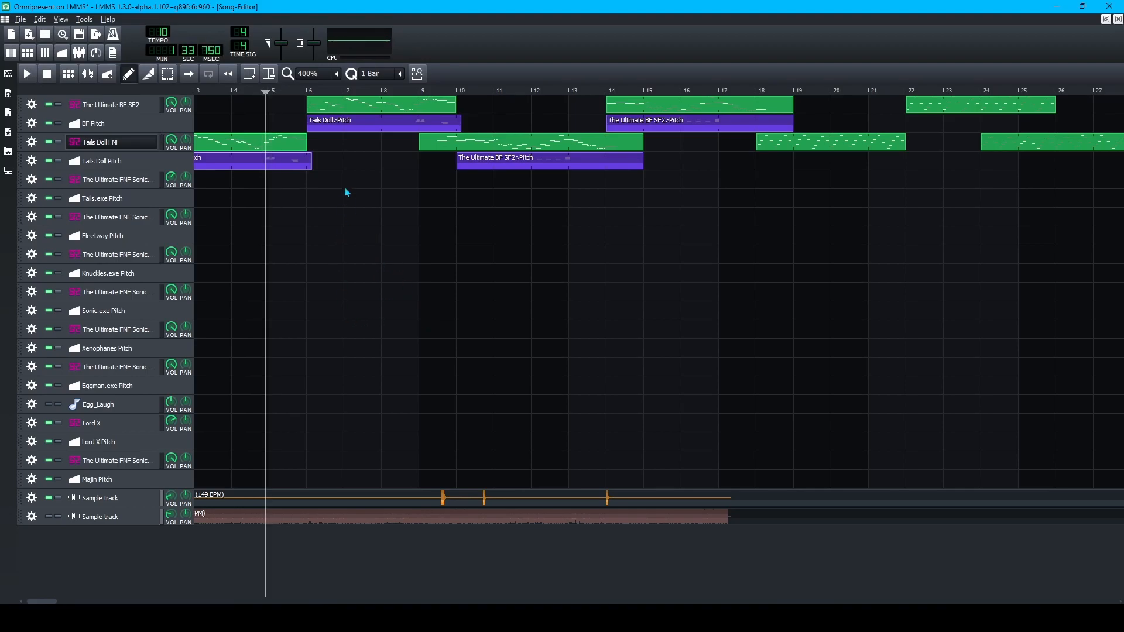
pyautogui.rightClick(298, 166)
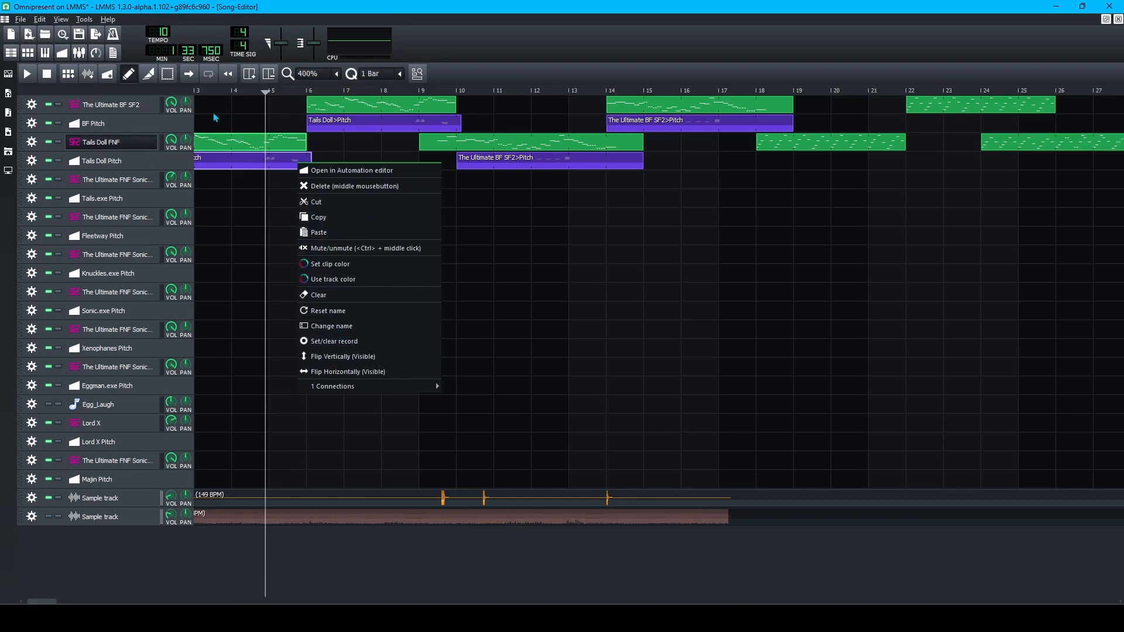
pyautogui.click(325, 221)
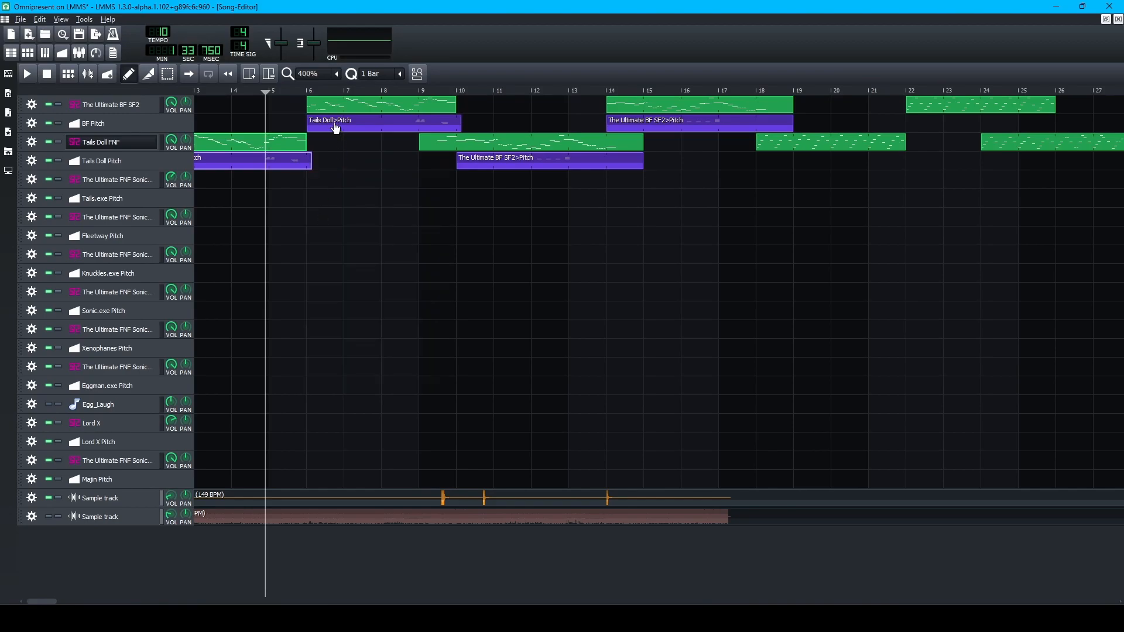
pyautogui.middleClick(335, 128)
pyautogui.click(350, 134)
# Link The Ultimate BF SF2's pitch to the pasted clip, unlink Tails Doll FNF>Pitch, and play from bar 9.
pyautogui.rightClick(333, 124)
pyautogui.click(136, 107)
pyautogui.moveTo(1036, 386); pyautogui.dragTo(355, 125)
pyautogui.rightClick(356, 124)
pyautogui.moveTo(454, 347)
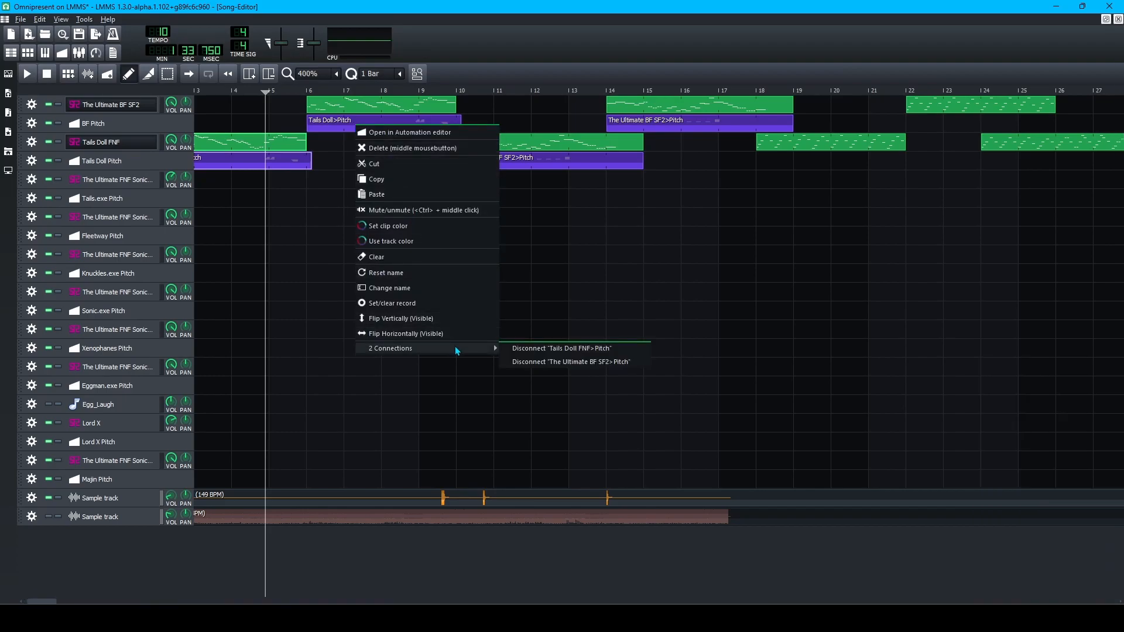
pyautogui.click(553, 349)
pyautogui.click(414, 91)
pyautogui.press('space')
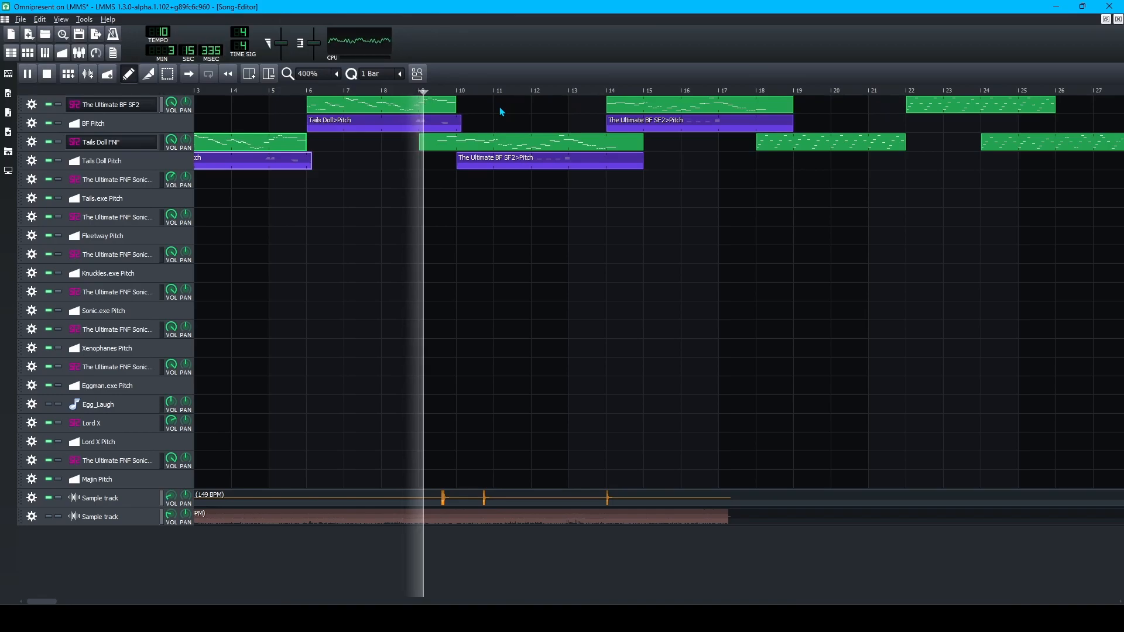
# Open the song-global tempo automation and give its first point a value of 149.
pyautogui.press('space')
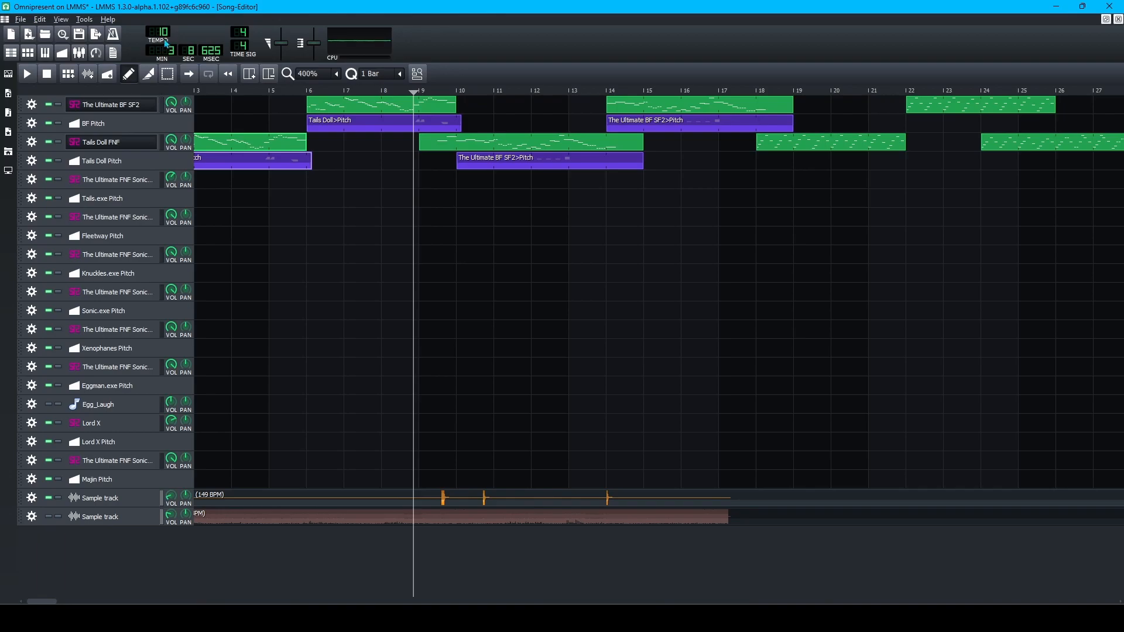
pyautogui.rightClick(166, 42)
pyautogui.click(225, 112)
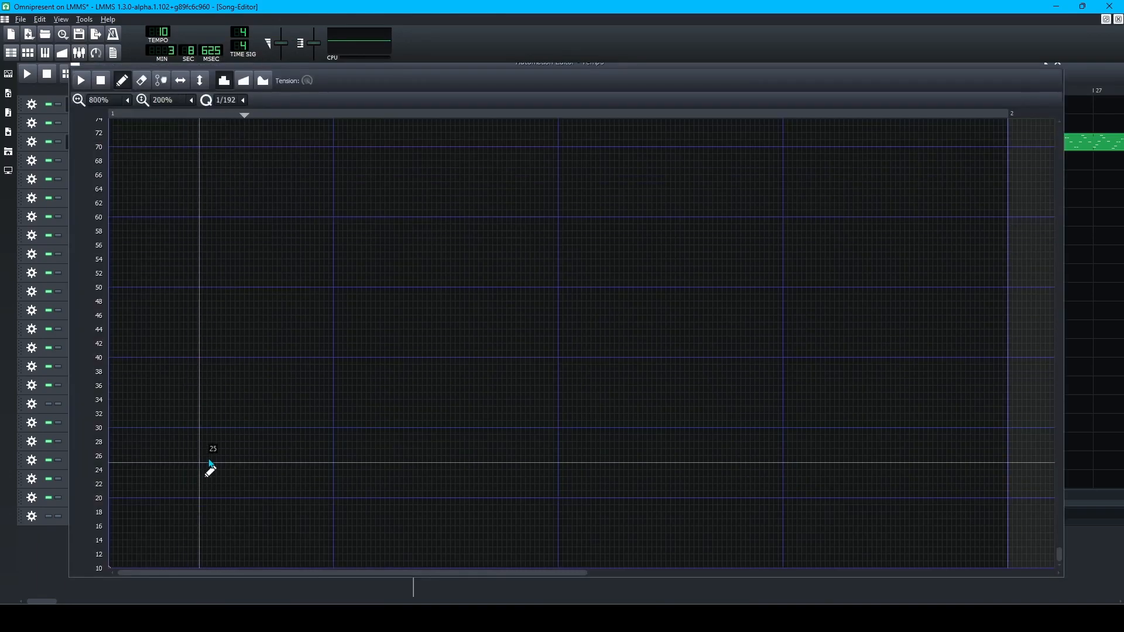
pyautogui.doubleClick(111, 344)
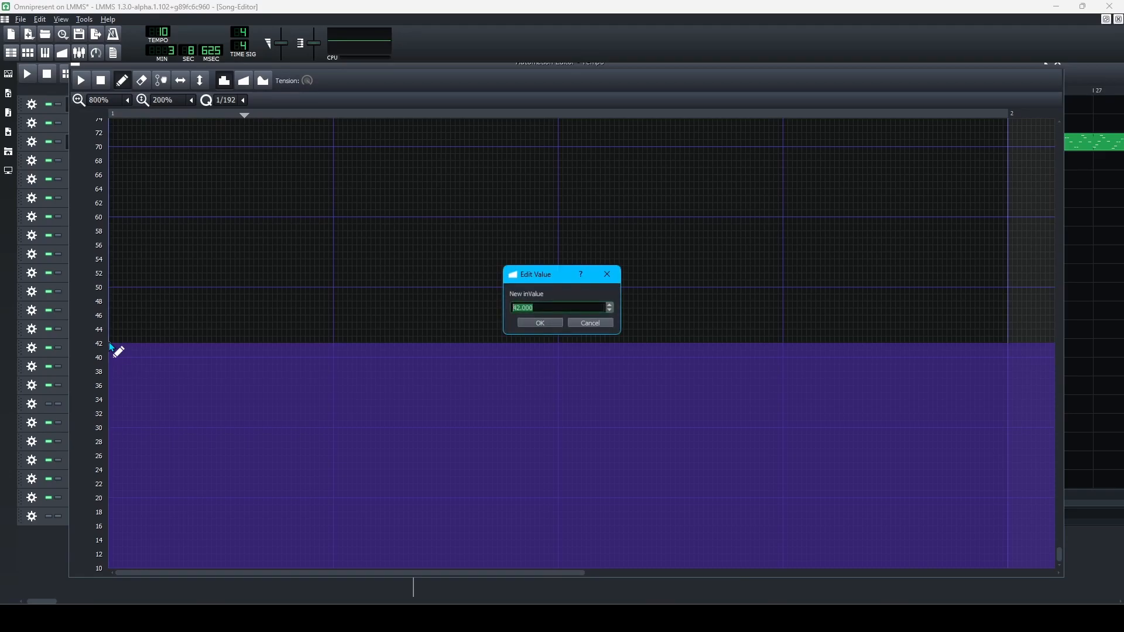
pyautogui.press('Return')
# Commit the 149 value and audition the song from around bar 4.4 and bar 5.
pyautogui.click(39, 549)
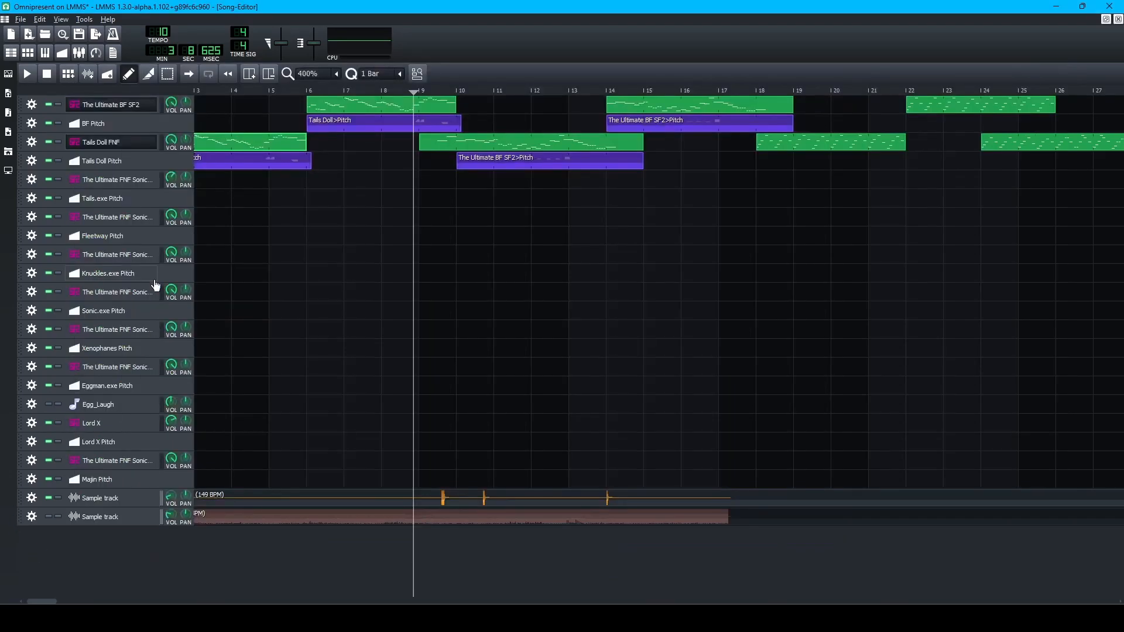
pyautogui.click(248, 93)
pyautogui.press('space')
pyautogui.press('space')
pyautogui.press('space')
pyautogui.press('space')
pyautogui.click(267, 92)
pyautogui.press('space')
pyautogui.press('space')
pyautogui.press('space')
pyautogui.press('space')
pyautogui.press('space')
pyautogui.press('space')
pyautogui.press('space')
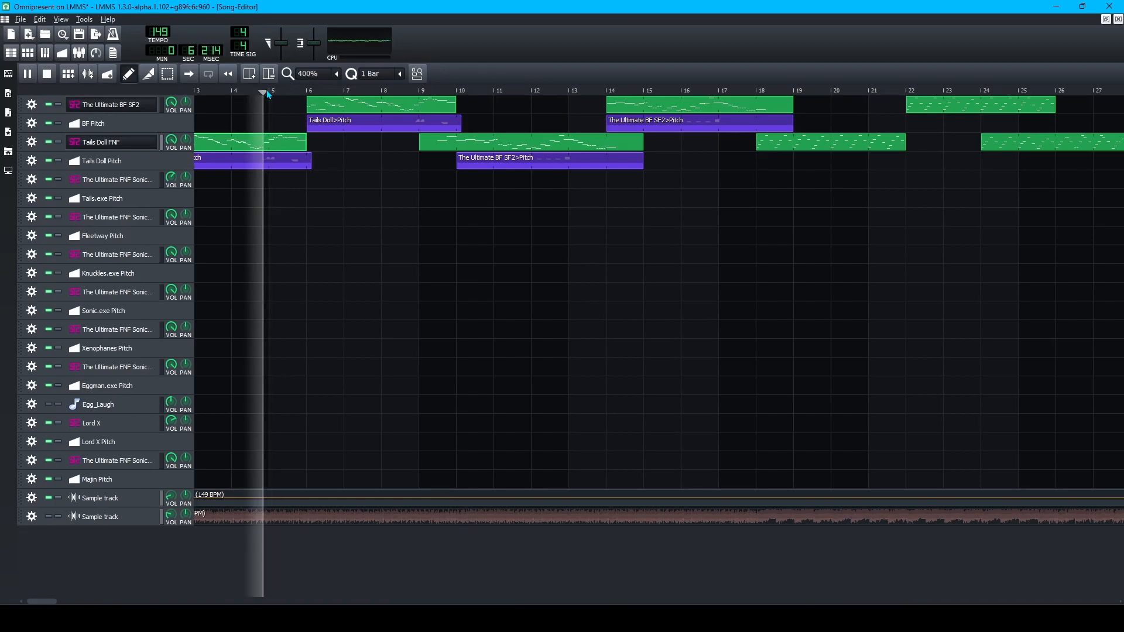
pyautogui.press('space')
pyautogui.press('space')
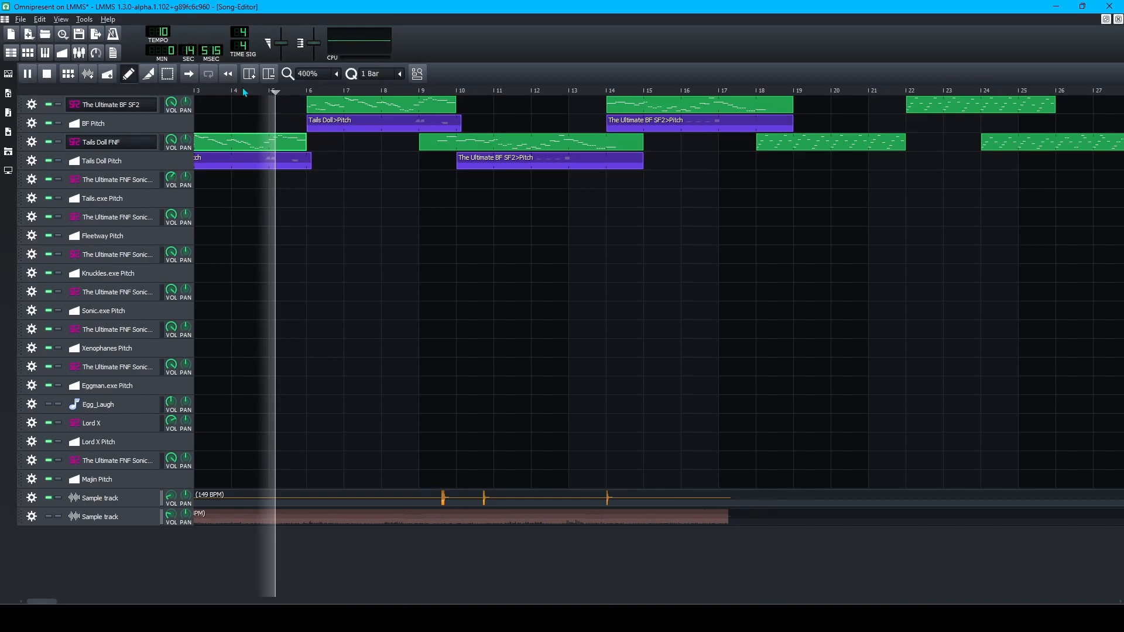
pyautogui.press('space')
pyautogui.press('space')
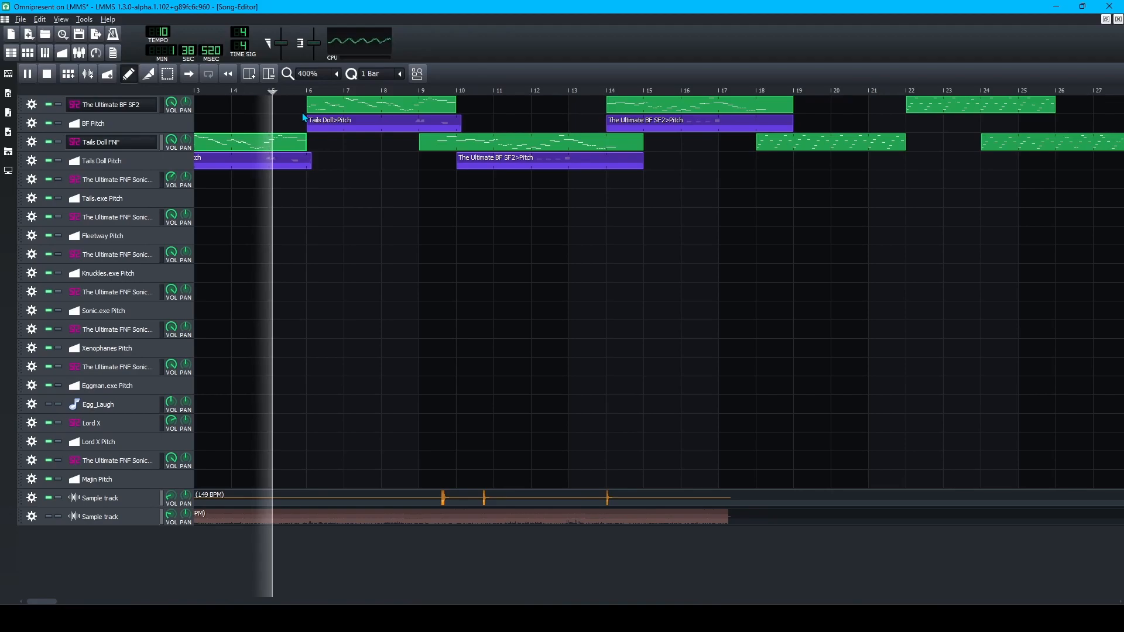
pyautogui.press('space')
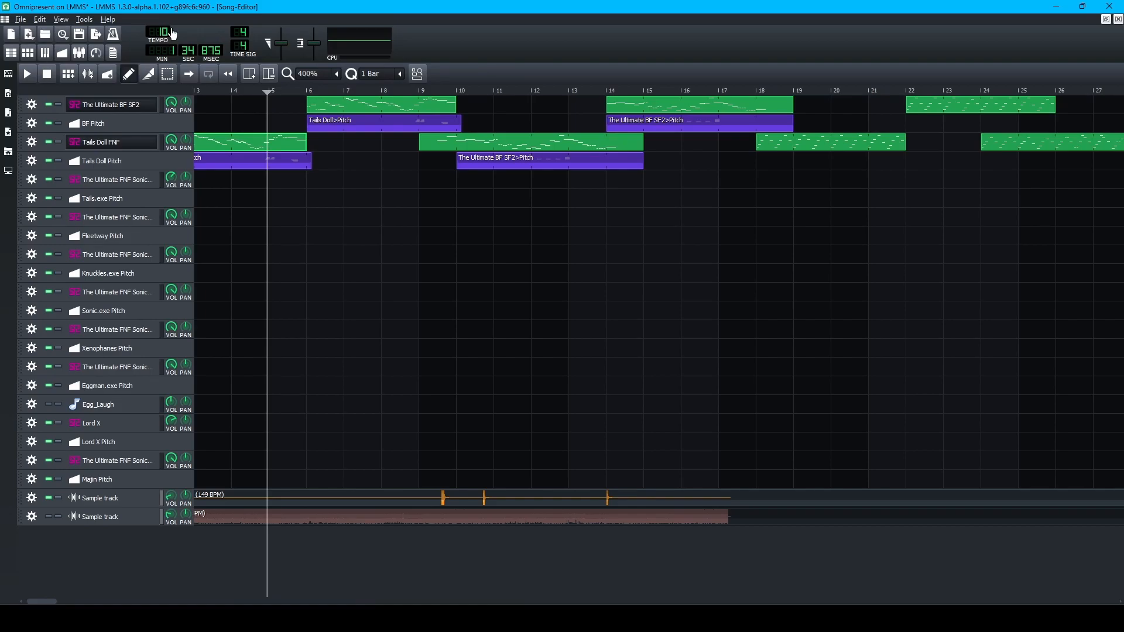
pyautogui.press('space')
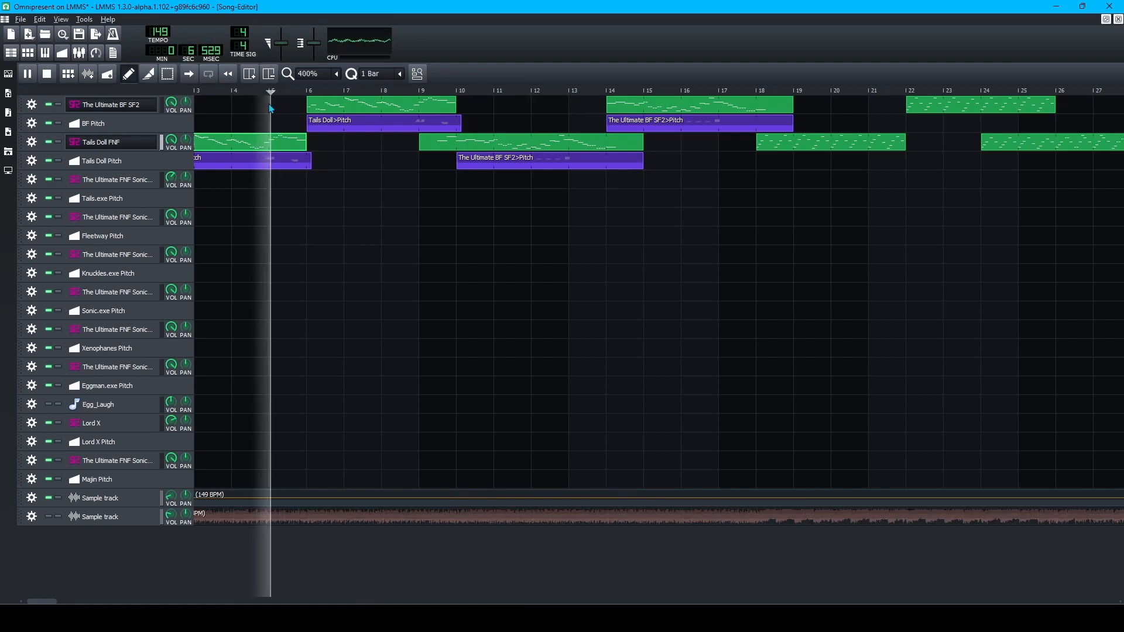
pyautogui.press('space')
# Replay the passage just before bar 5, then listen from bar 9.
pyautogui.click(263, 93)
pyautogui.press('space')
pyautogui.click(264, 95)
pyautogui.click(263, 95)
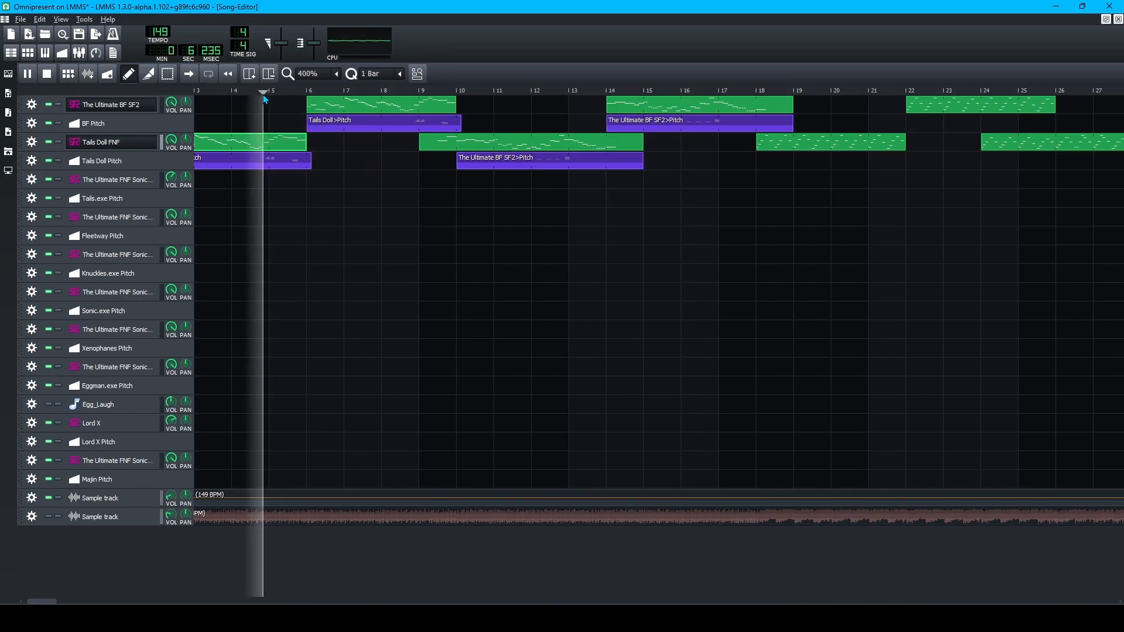
pyautogui.press('space')
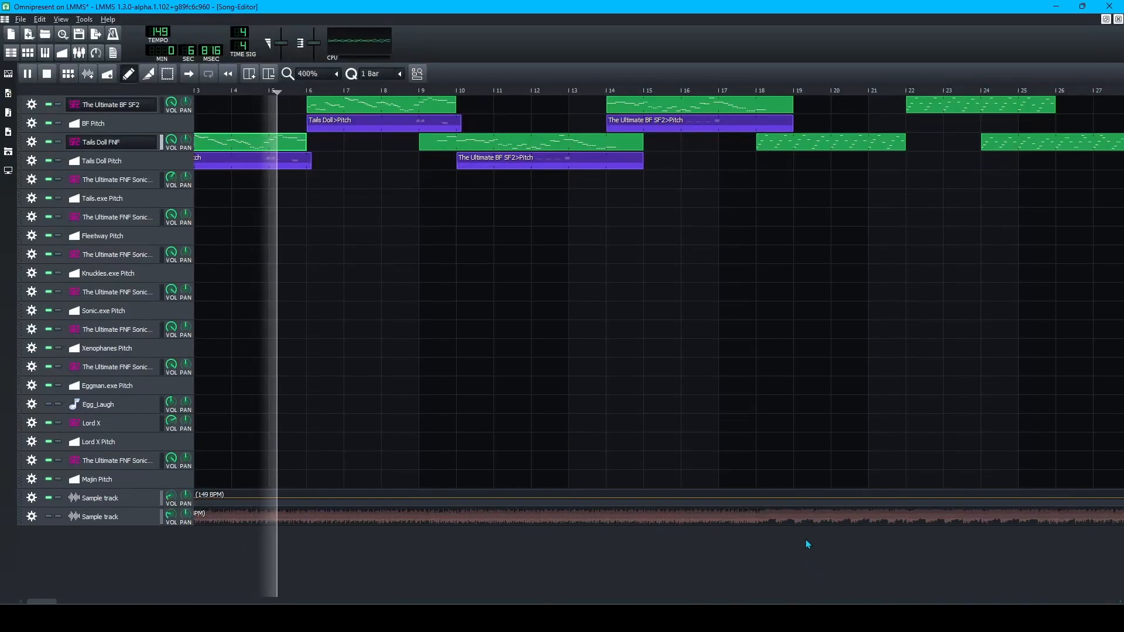
pyautogui.click(413, 91)
pyautogui.press('space')
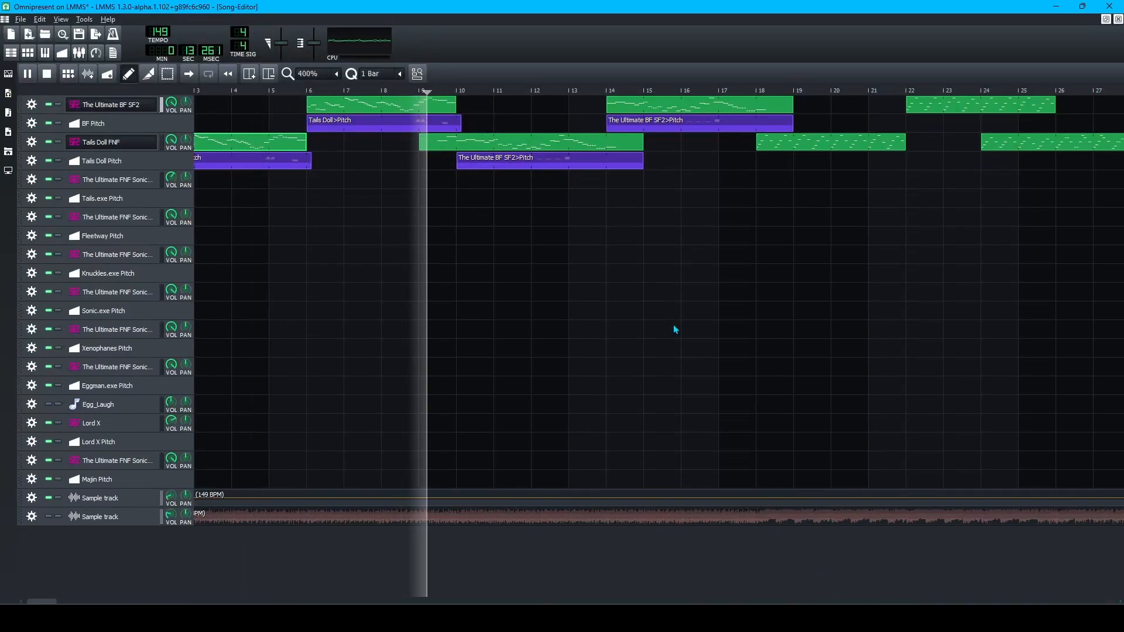
pyautogui.press('space')
# Listen again from bar 5, about bar 5.5 and about bar 4.6.
pyautogui.click(274, 91)
pyautogui.press('space')
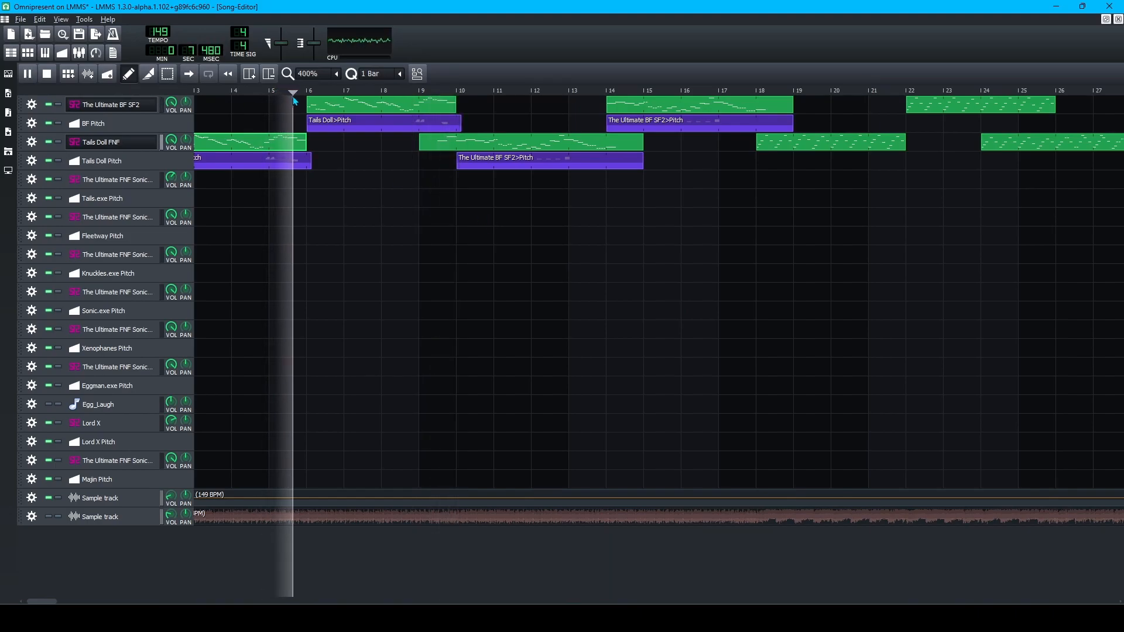
pyautogui.press('space')
pyautogui.moveTo(273, 92); pyautogui.dragTo(287, 93)
pyautogui.press('space')
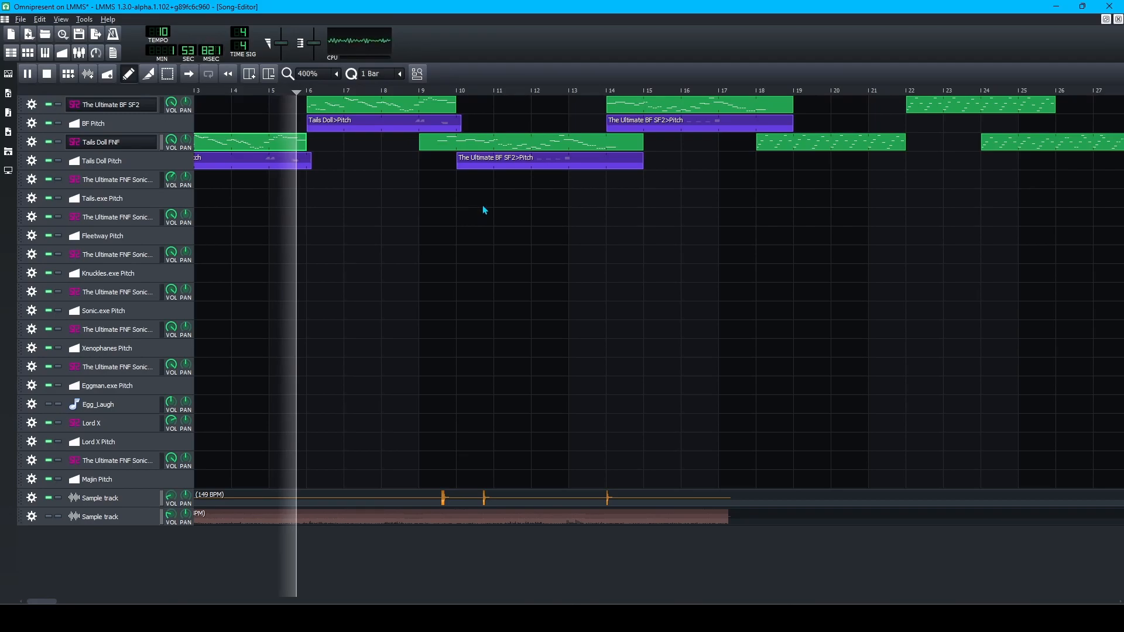
pyautogui.press('space')
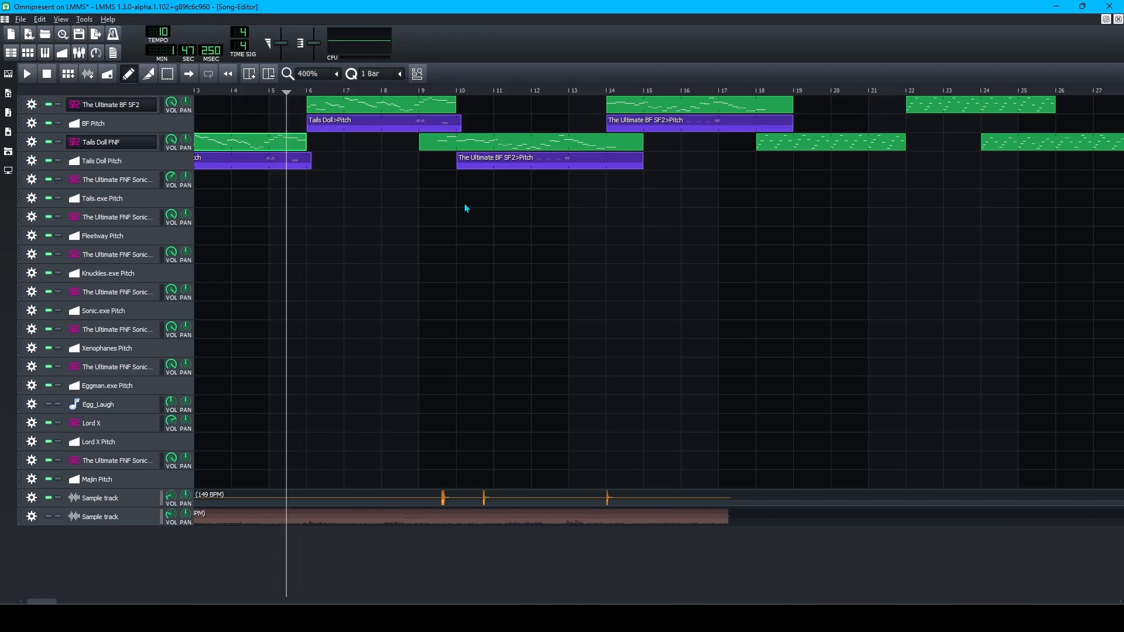
pyautogui.press('space')
pyautogui.press('space')
pyautogui.click(257, 89)
pyautogui.press('space')
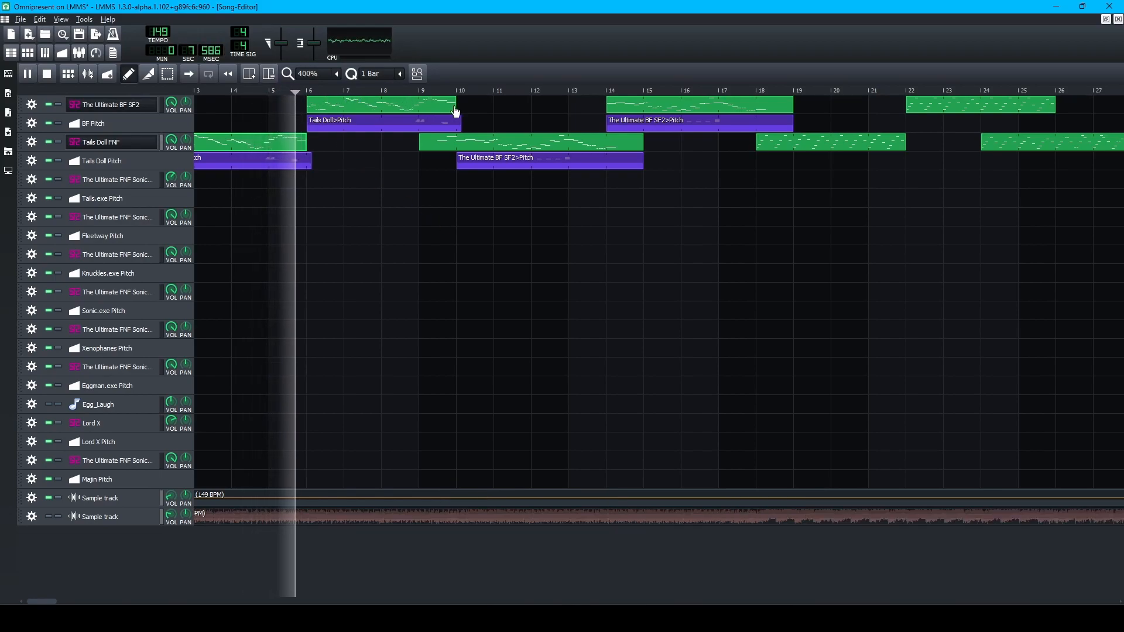
pyautogui.press('space')
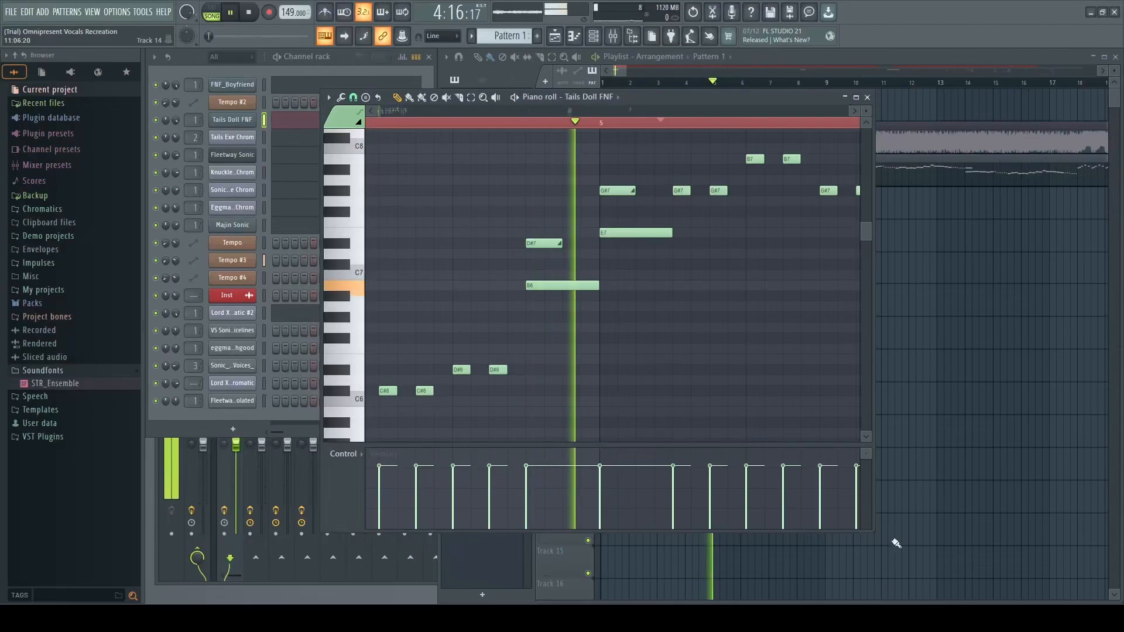
# Play the Tails Doll FNF piano roll pattern and scroll the view to bar 58.
pyautogui.press('space')
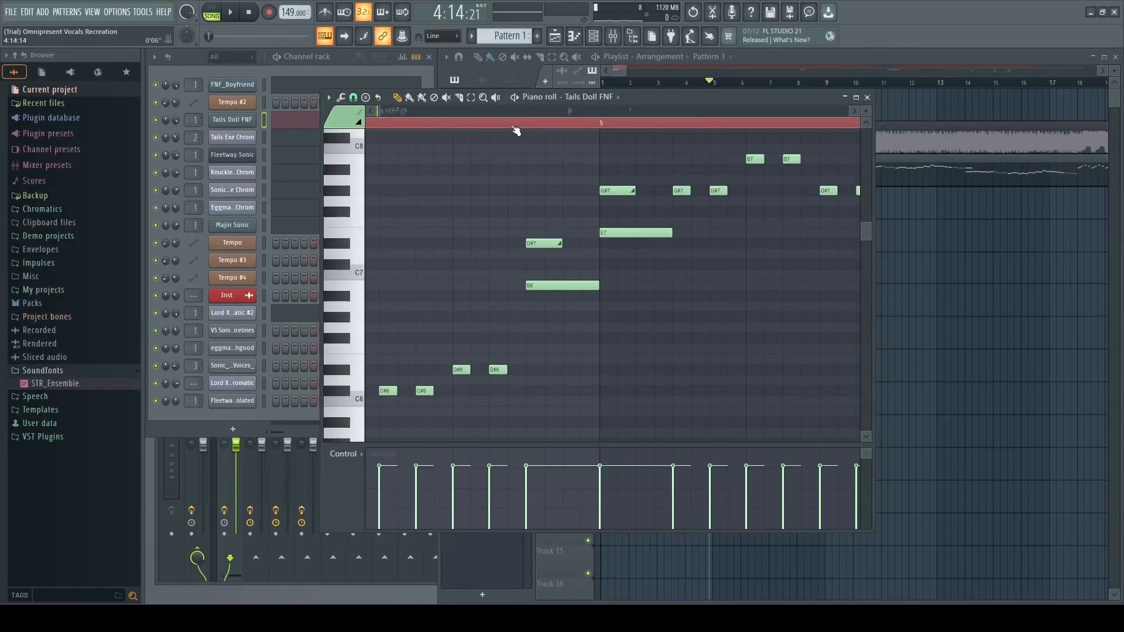
pyautogui.moveTo(517, 110); pyautogui.dragTo(655, 111)
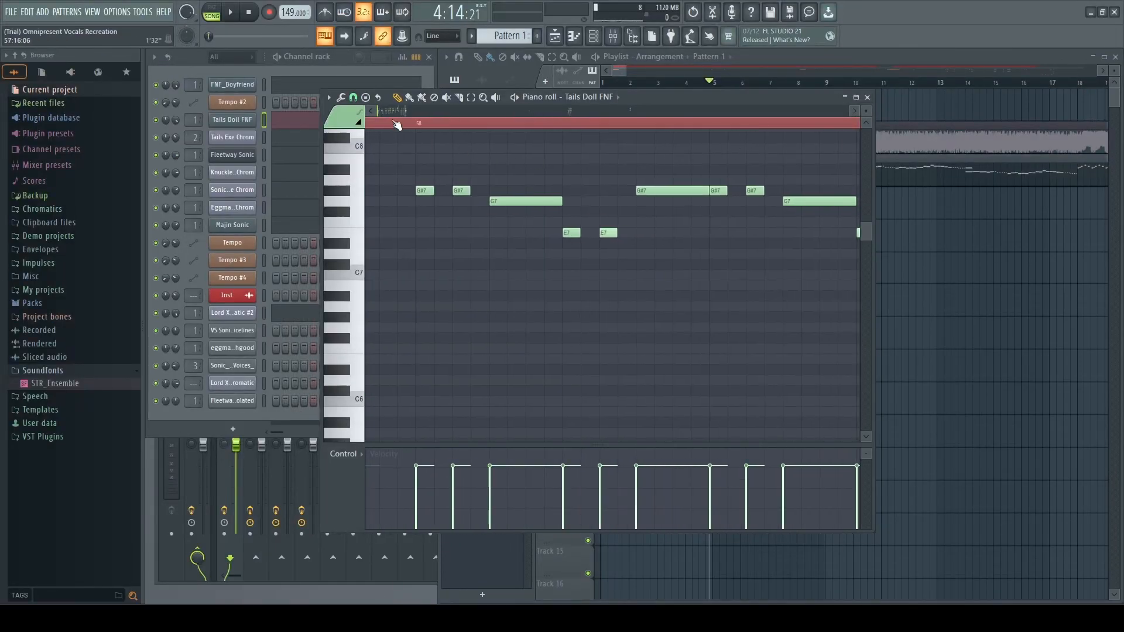
# Preview the G#7, A7 and G7 pitches and play the passage around bar 58.
pyautogui.press('space')
pyautogui.press('space')
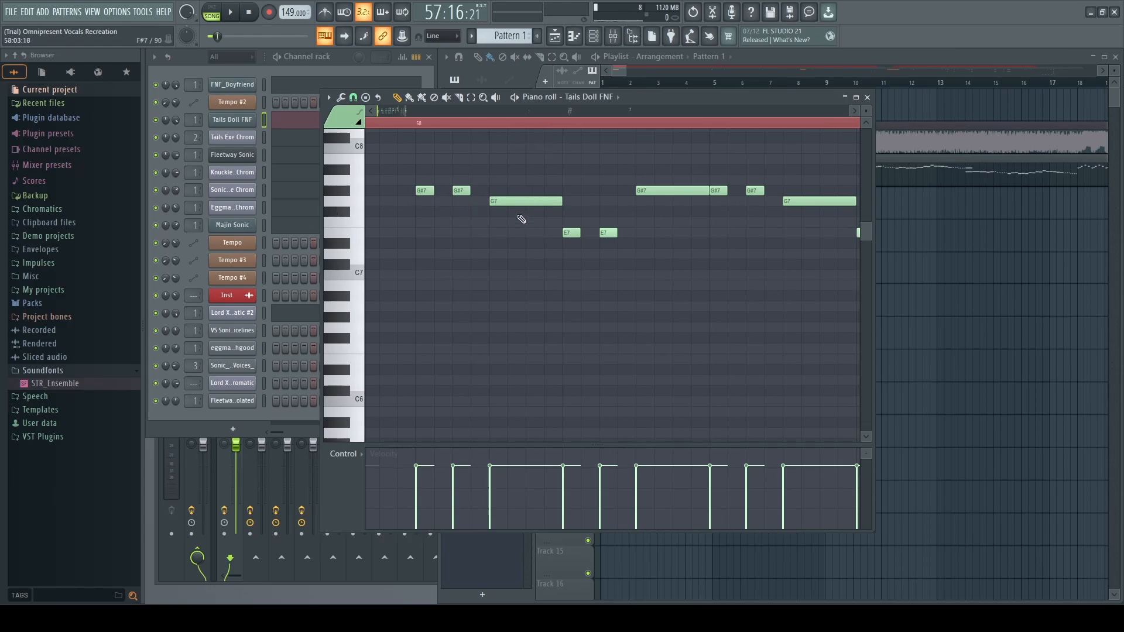
pyautogui.click(343, 193)
pyautogui.click(344, 196)
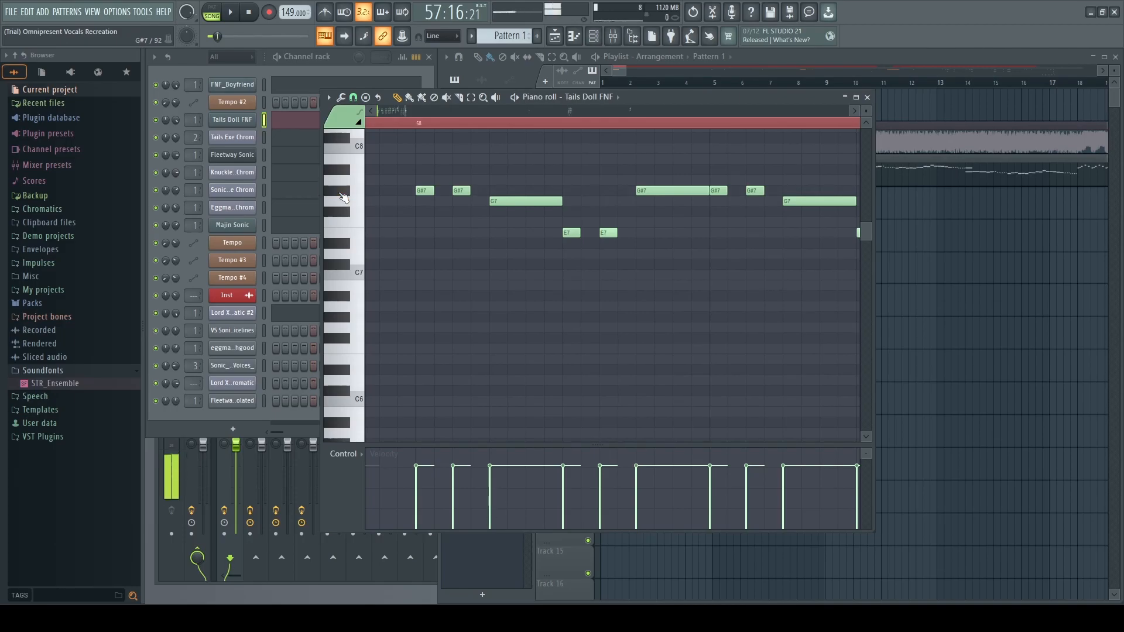
pyautogui.click(343, 197)
pyautogui.click(344, 197)
pyautogui.click(344, 196)
pyautogui.click(358, 185)
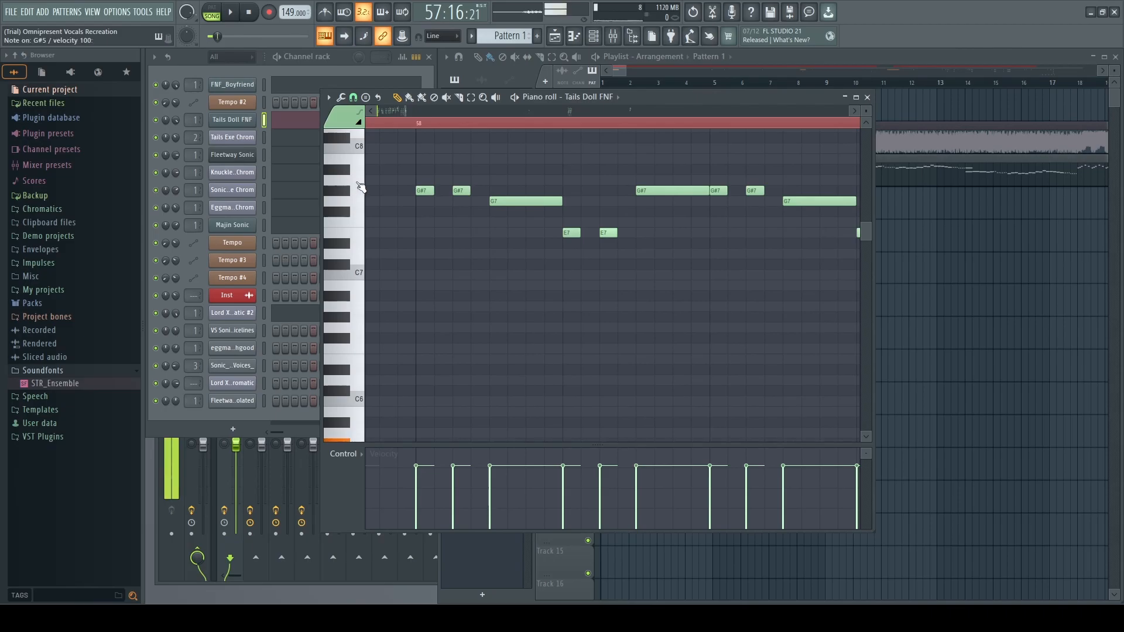
pyautogui.click(346, 191)
pyautogui.press('space')
pyautogui.press('space')
pyautogui.press('space')
pyautogui.press('space')
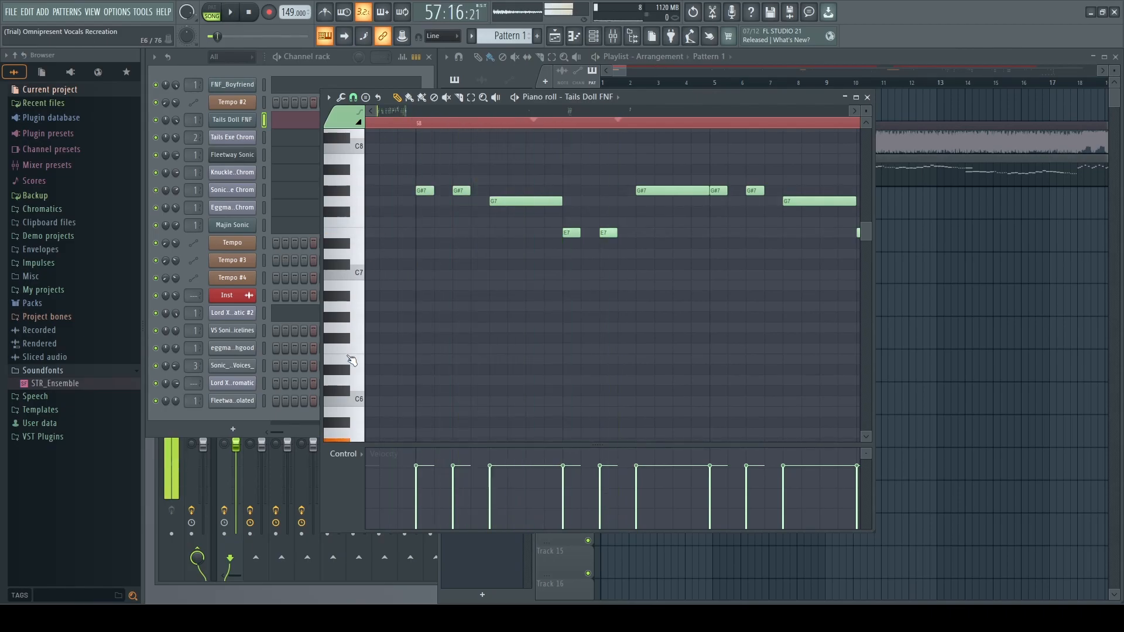
pyautogui.click(339, 202)
pyautogui.press('space')
pyautogui.press('space')
pyautogui.press('space')
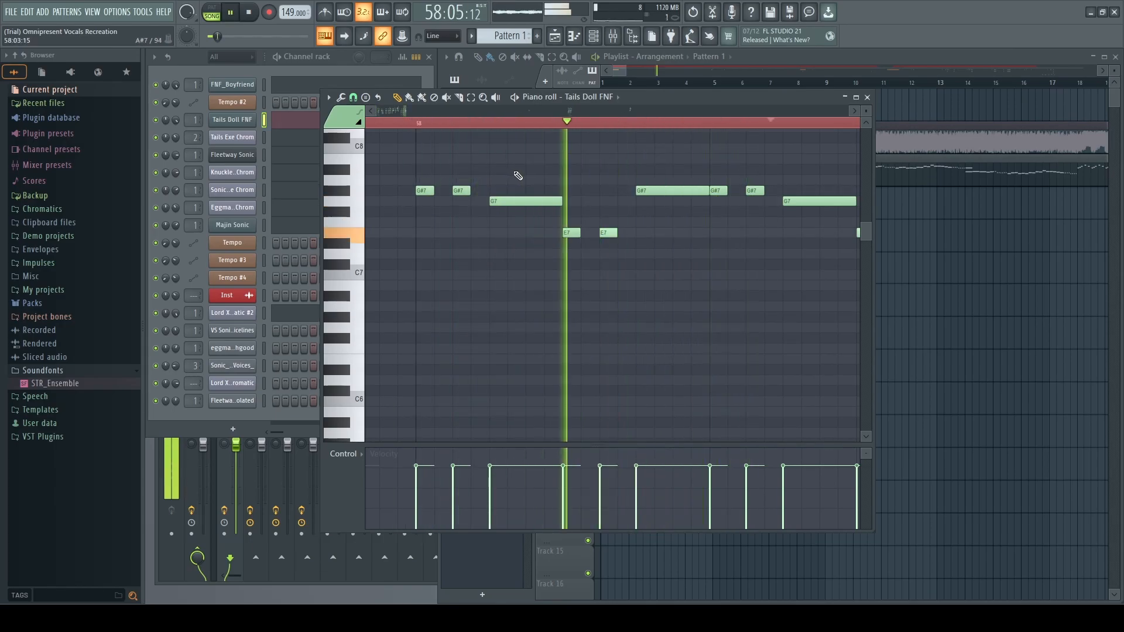
pyautogui.press('space')
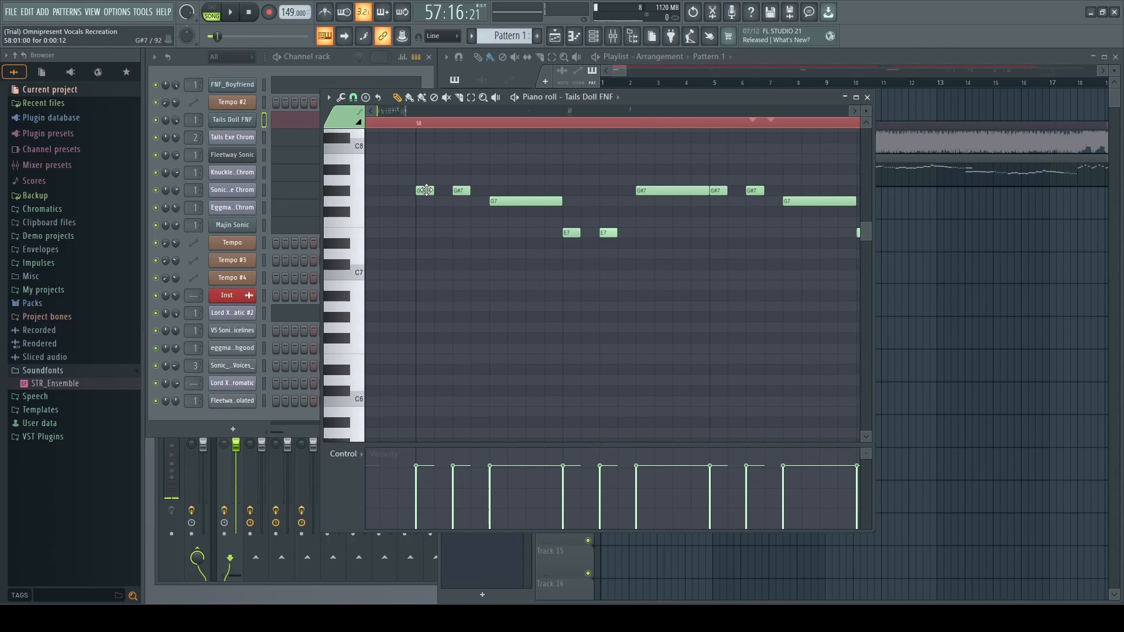
# Delete the opening G#7 note and redraw a new G#7 in its place.
pyautogui.rightClick(425, 190)
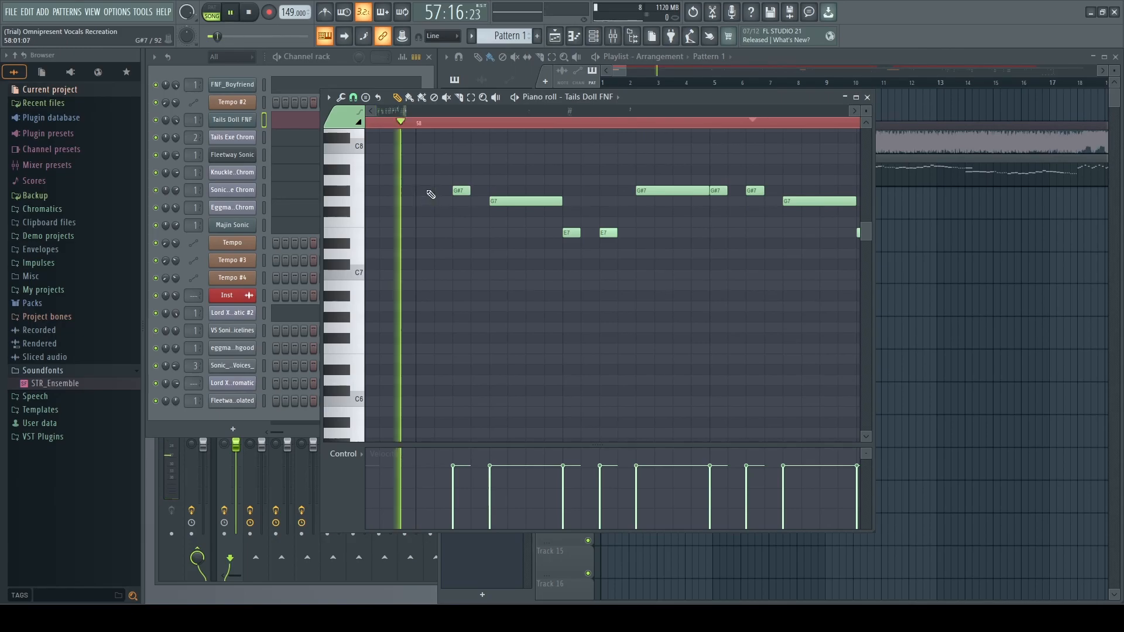
pyautogui.click(420, 191)
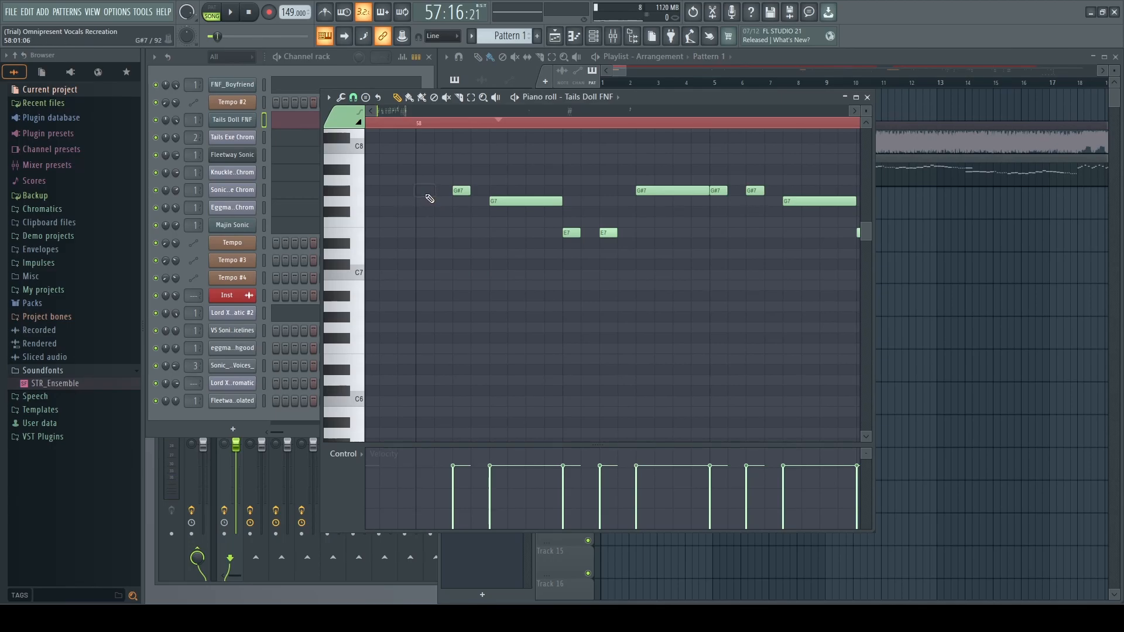
pyautogui.moveTo(425, 193); pyautogui.dragTo(438, 200)
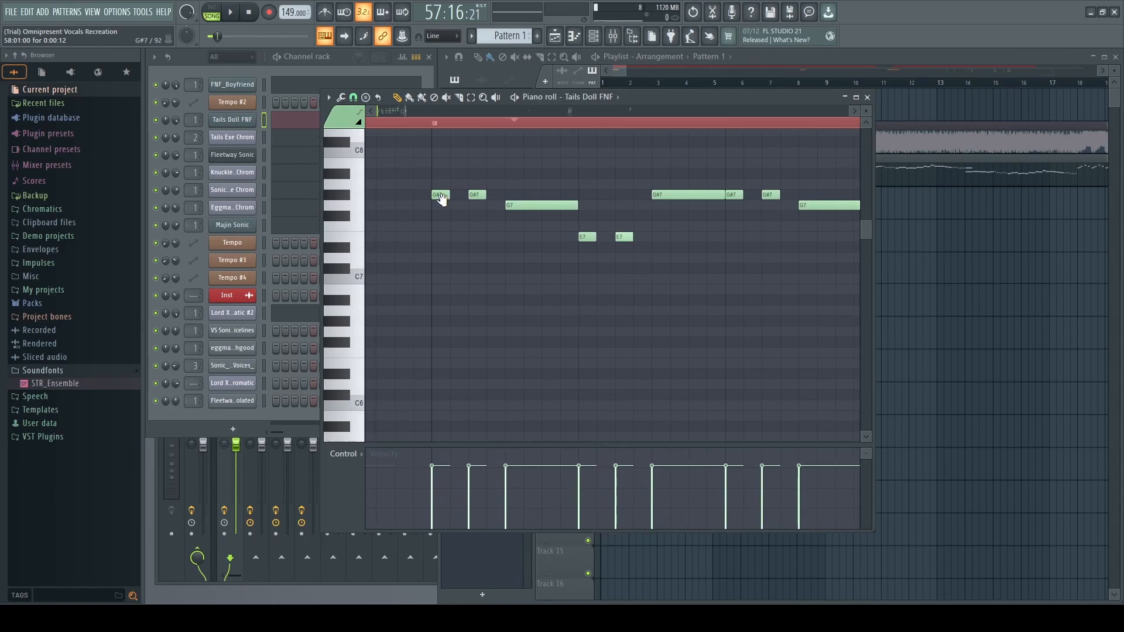
pyautogui.moveTo(502, 258)
pyautogui.mouseDown()
pyautogui.moveTo(412, 294)
pyautogui.moveTo(532, 302)
pyautogui.moveTo(532, 292)
pyautogui.mouseUp()
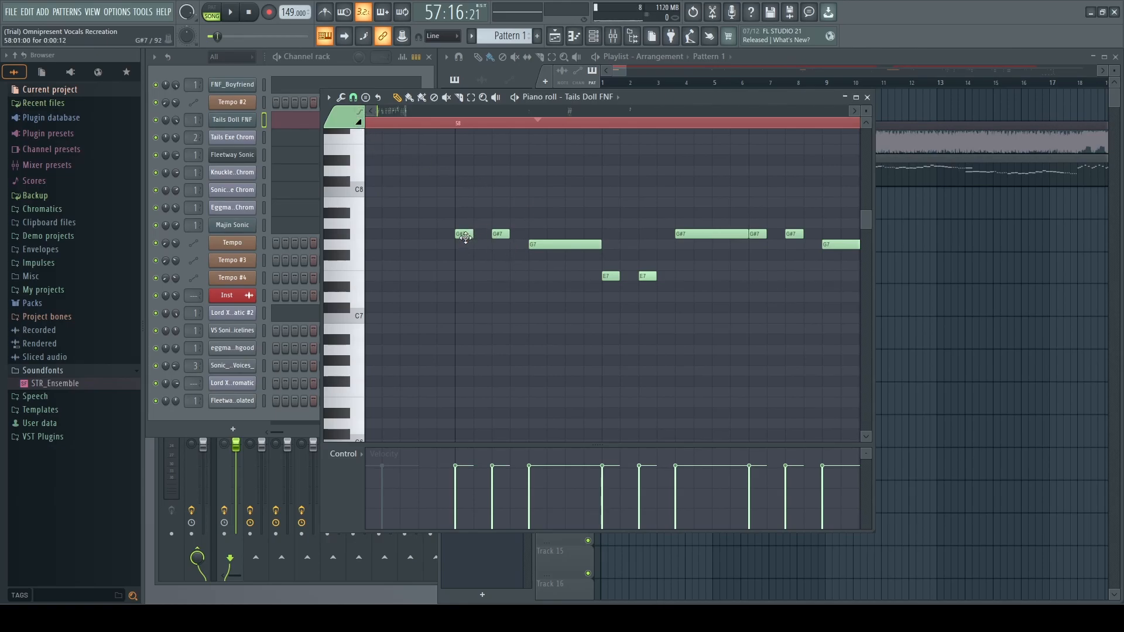
# Inspect the note properties of the first G#7 and the G7 notes.
pyautogui.doubleClick(465, 237)
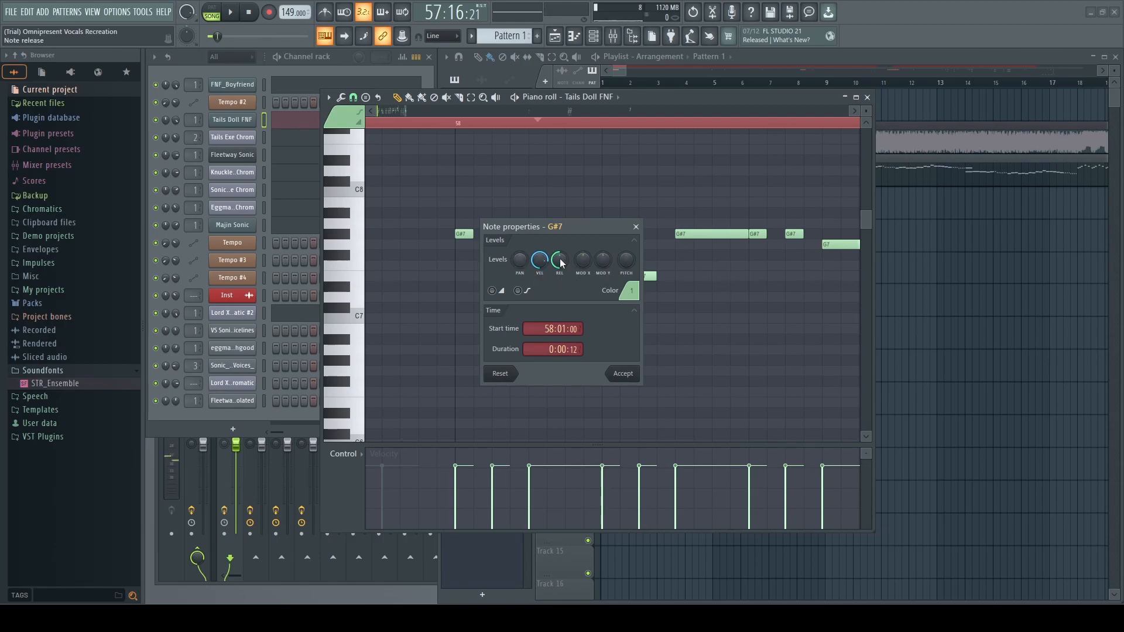
pyautogui.click(636, 227)
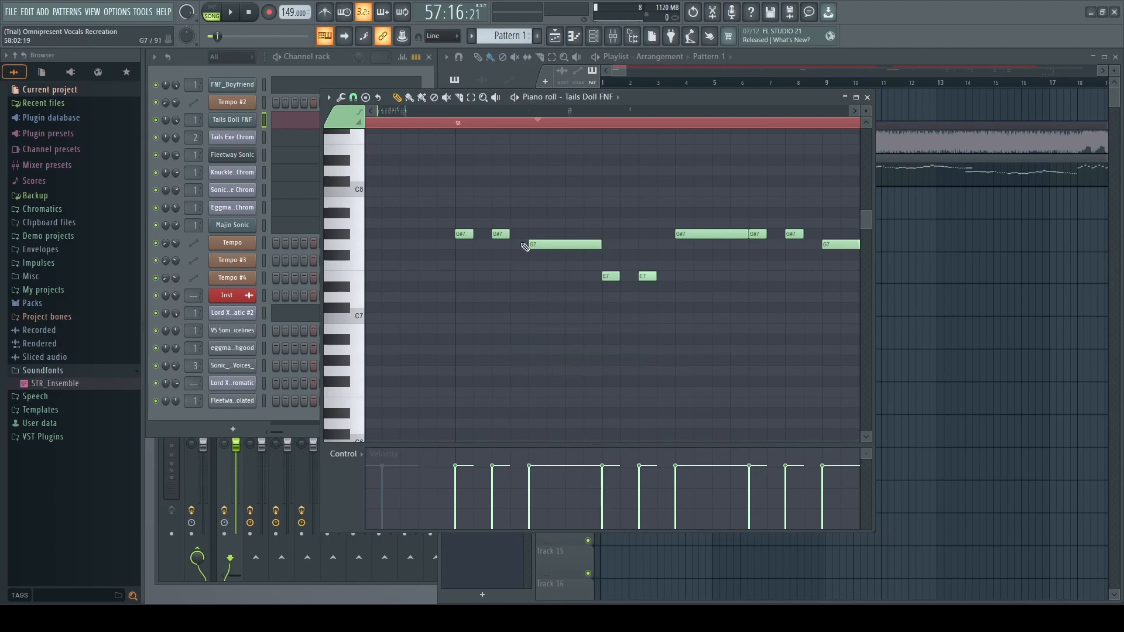
pyautogui.doubleClick(573, 248)
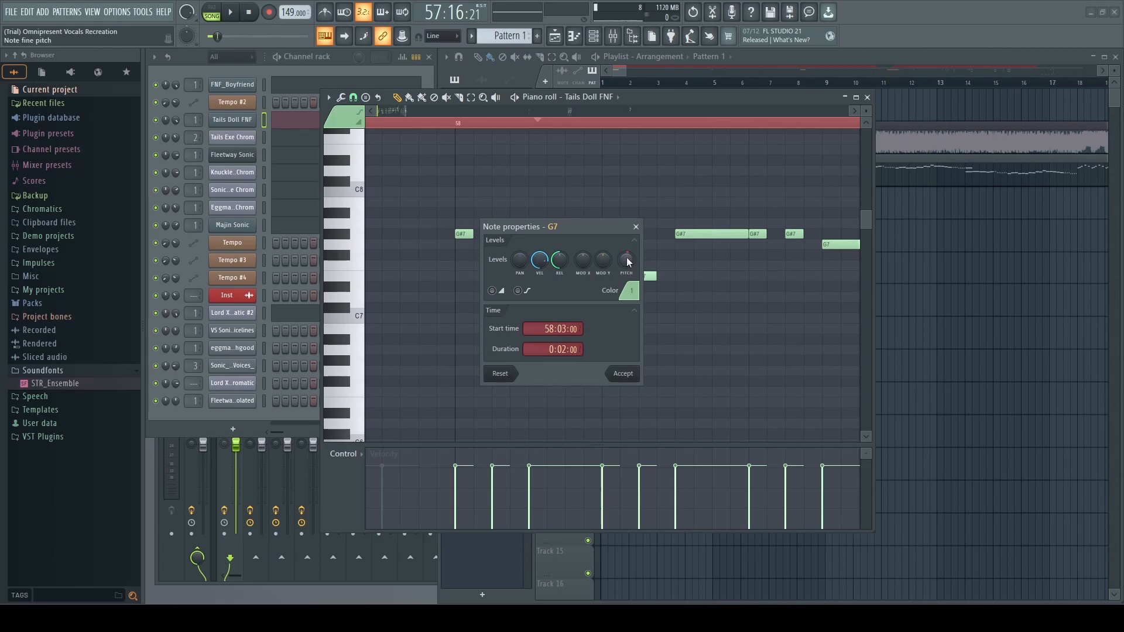
pyautogui.click(635, 226)
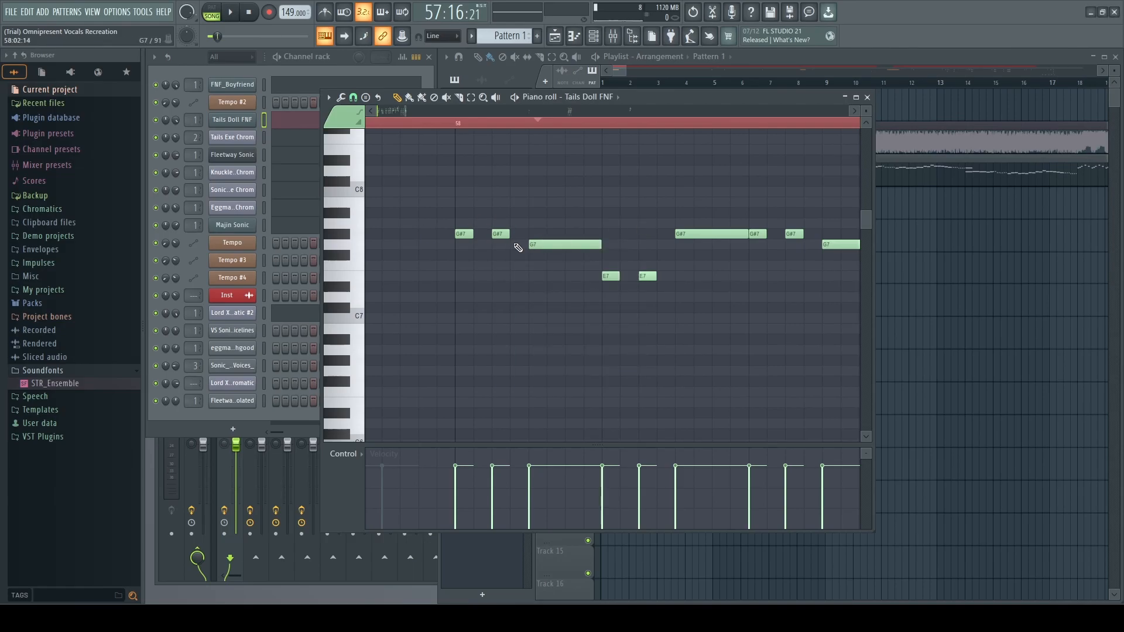
# Raise the G7 note's fine pitch to about +670 cents and play from bar 58.
pyautogui.doubleClick(548, 246)
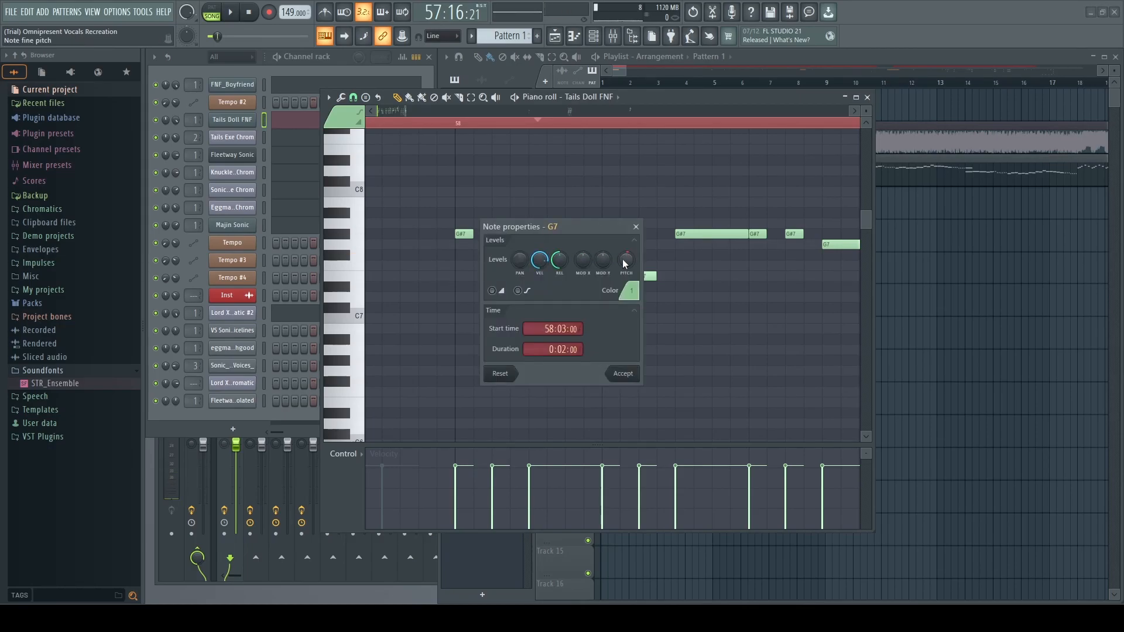
pyautogui.scroll(-5, 625, 263)
pyautogui.moveTo(632, 259); pyautogui.dragTo(633, 258)
pyautogui.moveTo(630, 266)
pyautogui.mouseDown()
pyautogui.moveTo(626, 254)
pyautogui.moveTo(647, 268)
pyautogui.moveTo(632, 272)
pyautogui.mouseUp()
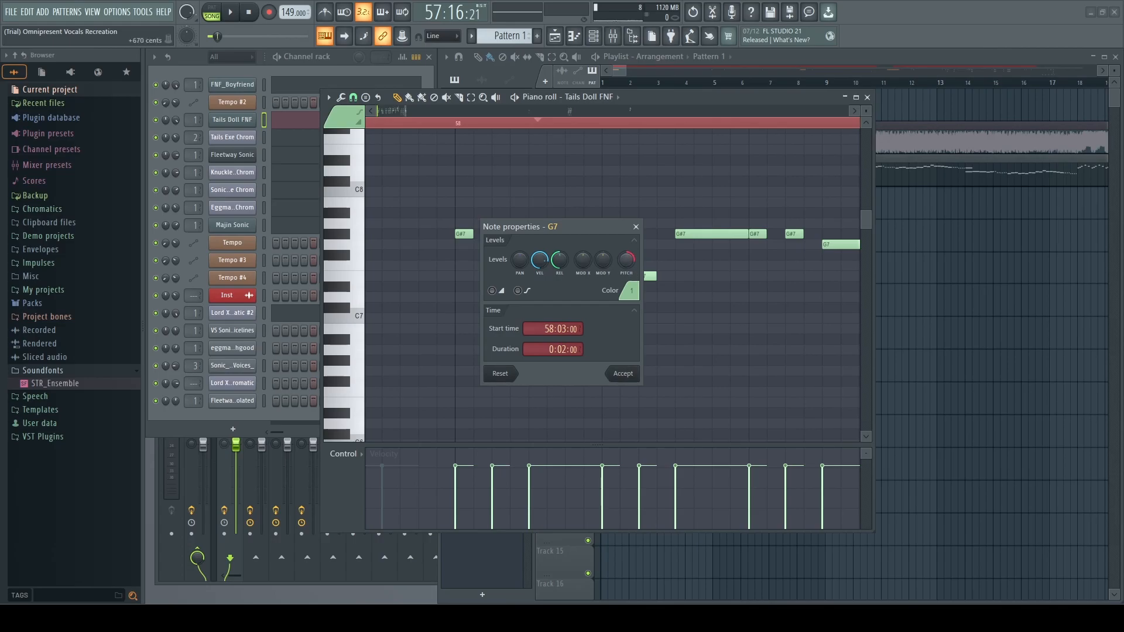
pyautogui.click(636, 228)
pyautogui.click(448, 124)
pyautogui.press('space')
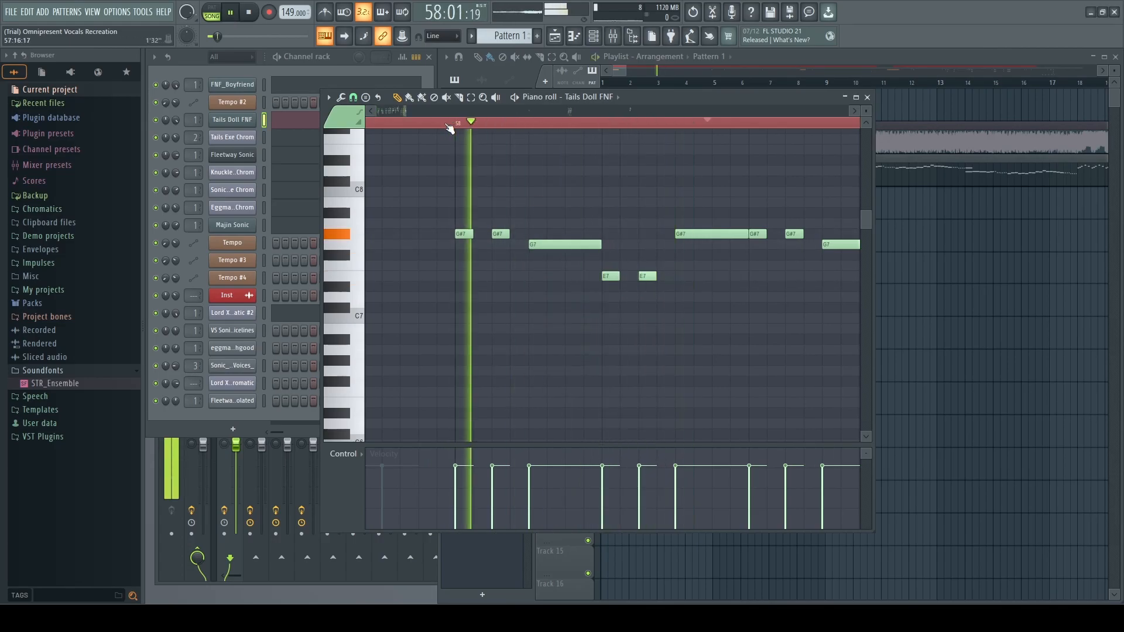
pyautogui.press('space')
# Replace the G7 note at bar 58 with a new one pitched +1200 cents and play it.
pyautogui.rightClick(589, 245)
pyautogui.click(540, 246)
pyautogui.doubleClick(540, 246)
pyautogui.moveTo(627, 268); pyautogui.dragTo(627, 237)
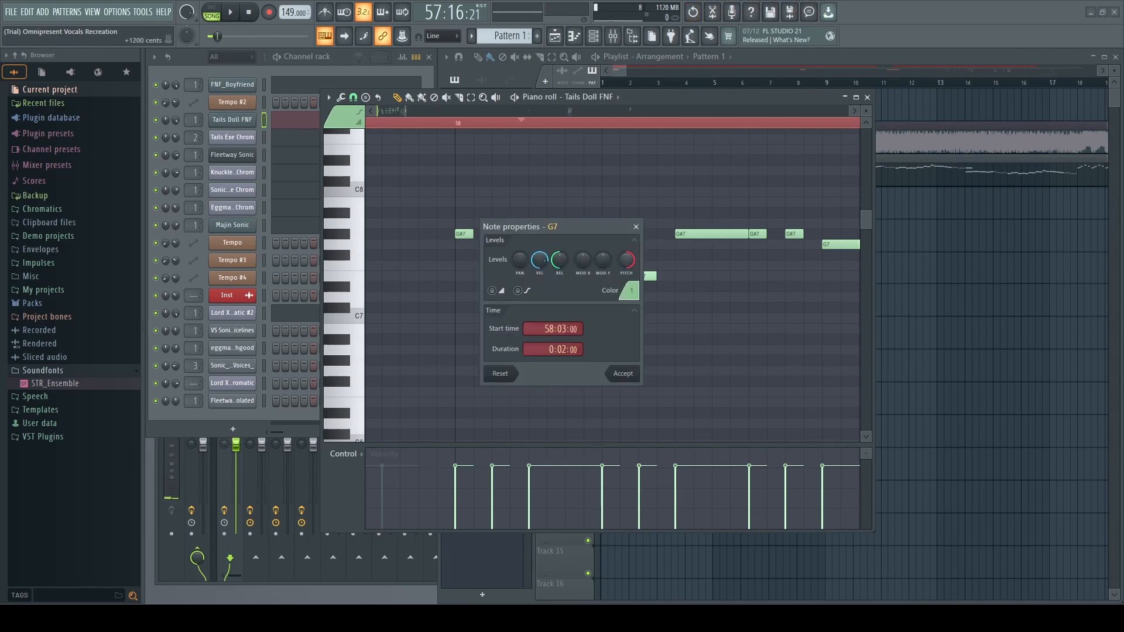
pyautogui.click(622, 373)
pyautogui.press('space')
pyautogui.press('space')
# Lower the G7 note's pitch to +380 cents and accept.
pyautogui.doubleClick(565, 244)
pyautogui.moveTo(626, 260); pyautogui.dragTo(626, 281)
pyautogui.click(627, 377)
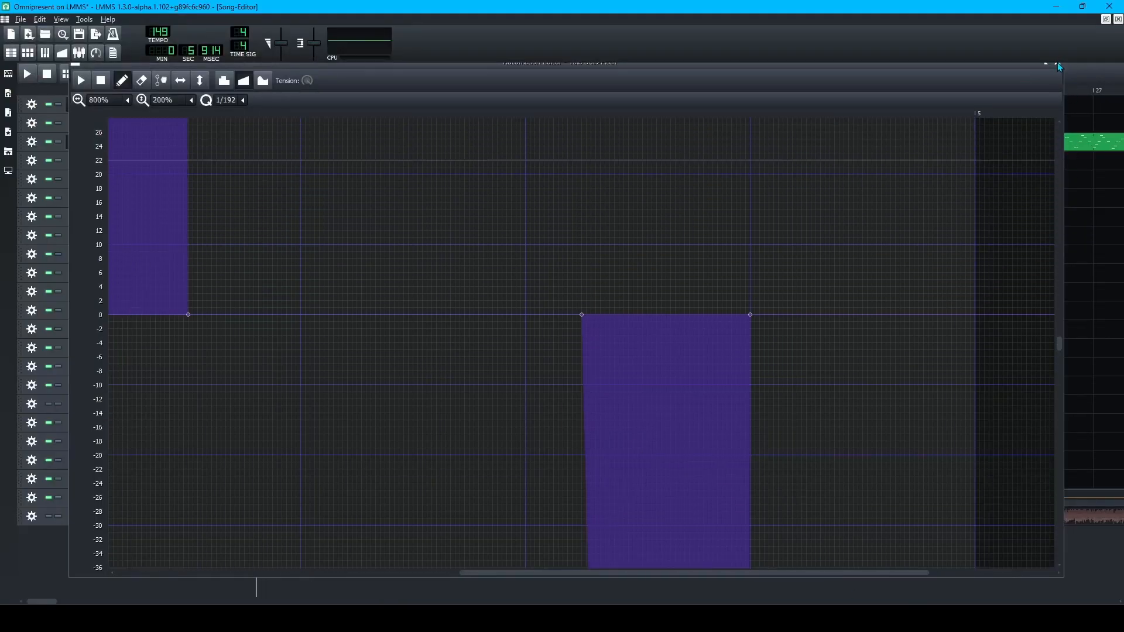
# Close the Automation Editor and set the Song Editor playhead to bar 58.
pyautogui.click(1105, 549)
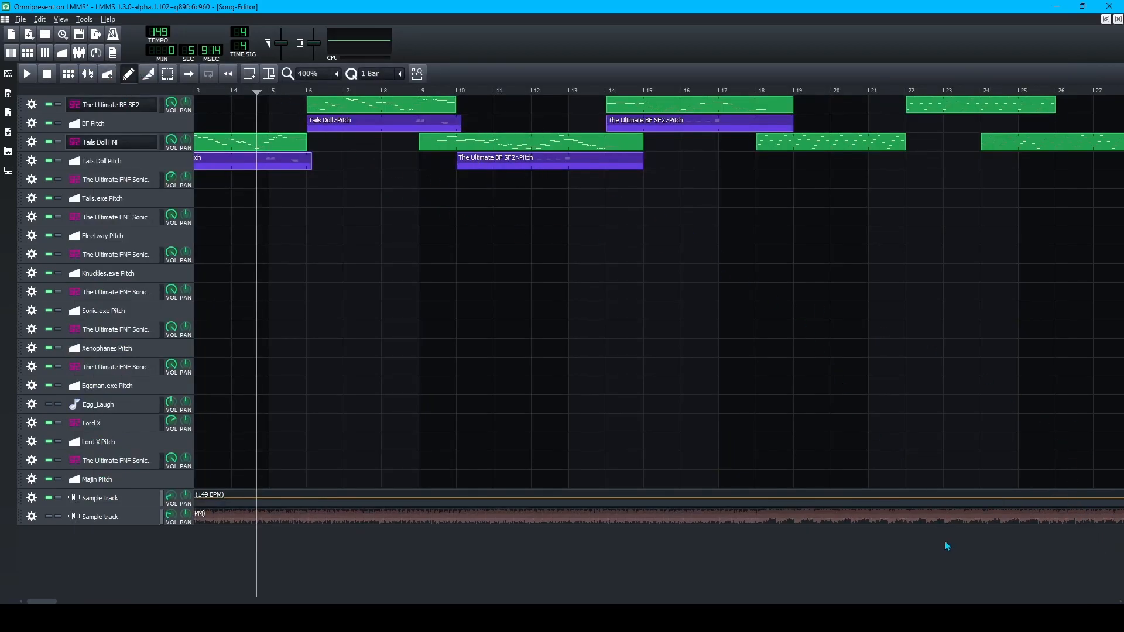
pyautogui.moveTo(882, 618)
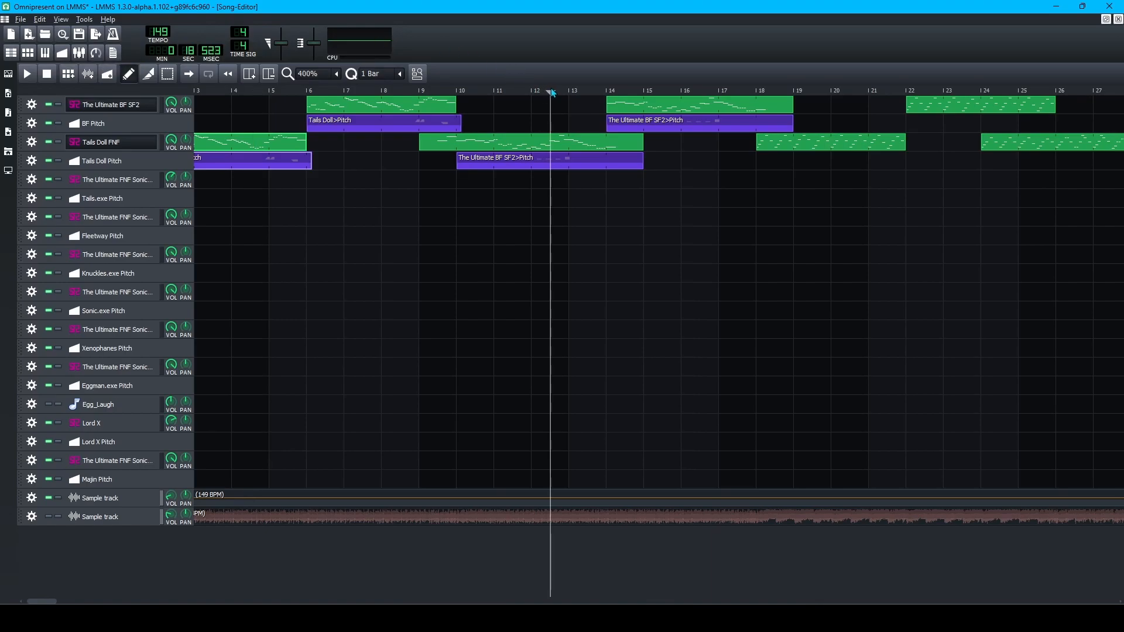
pyautogui.scroll(-2, 685, 183)
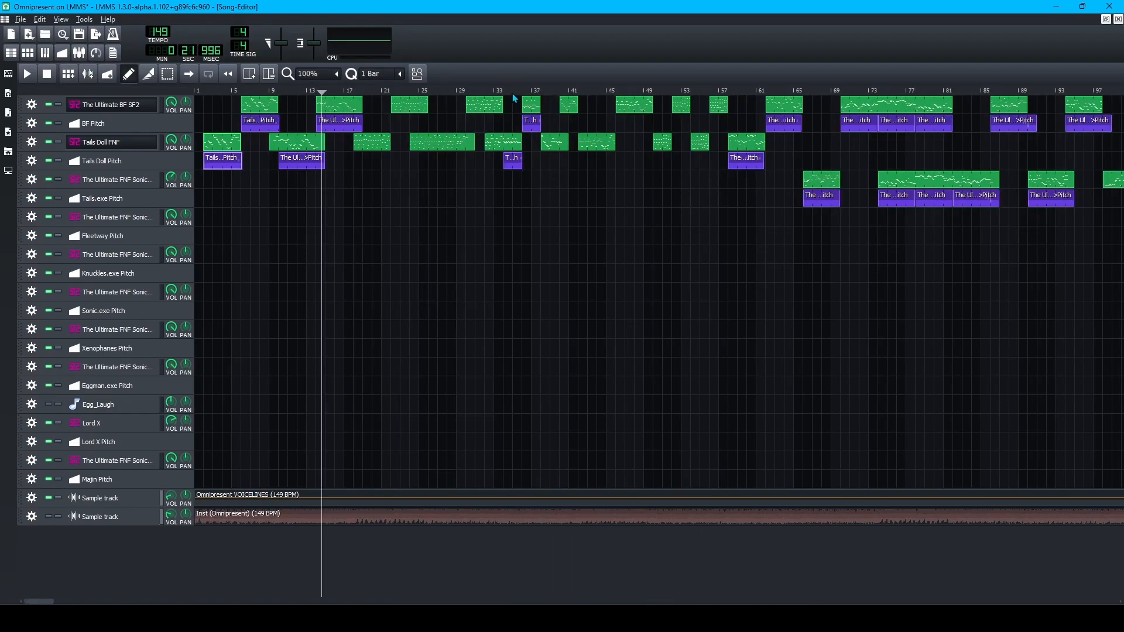
pyautogui.moveTo(511, 91); pyautogui.dragTo(725, 117)
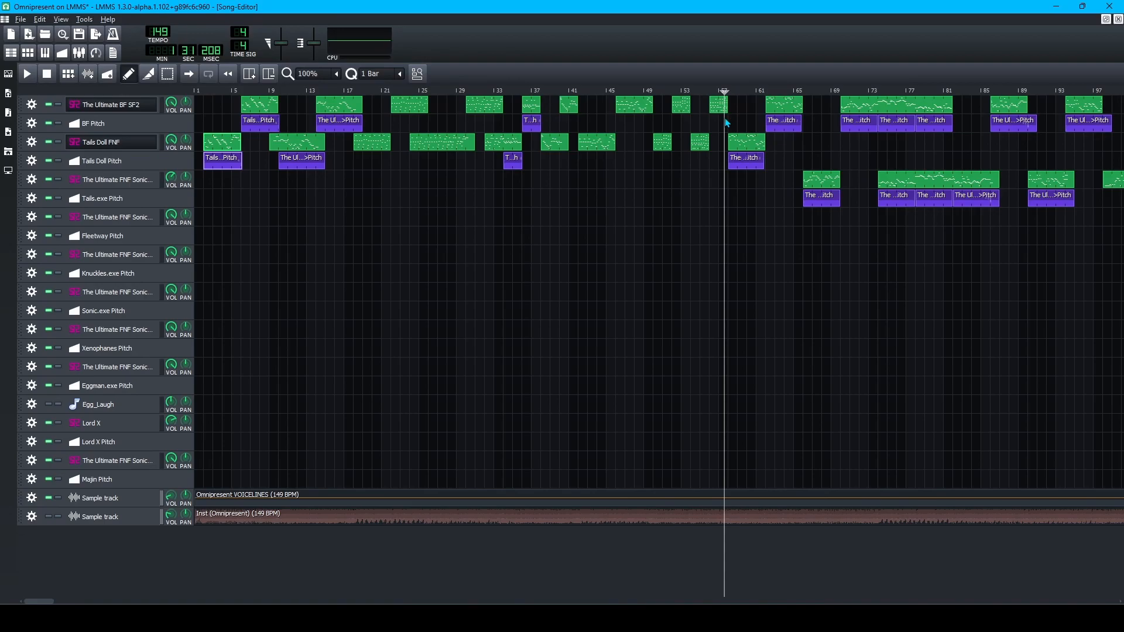
pyautogui.scroll(2, 697, 190)
pyautogui.click(574, 92)
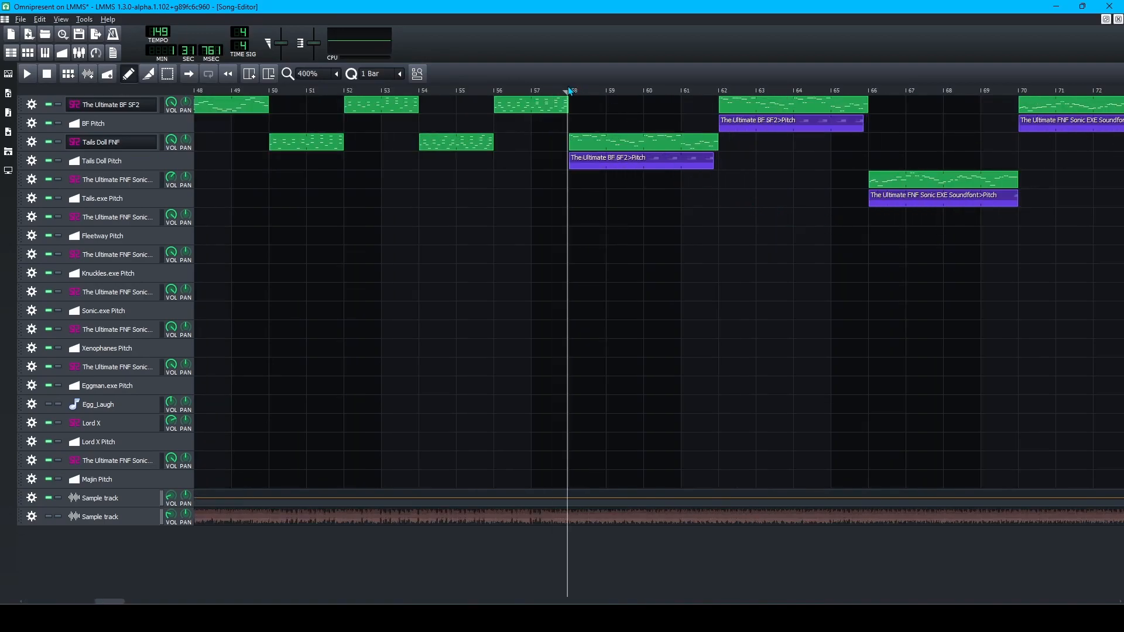
pyautogui.scroll(1, 633, 241)
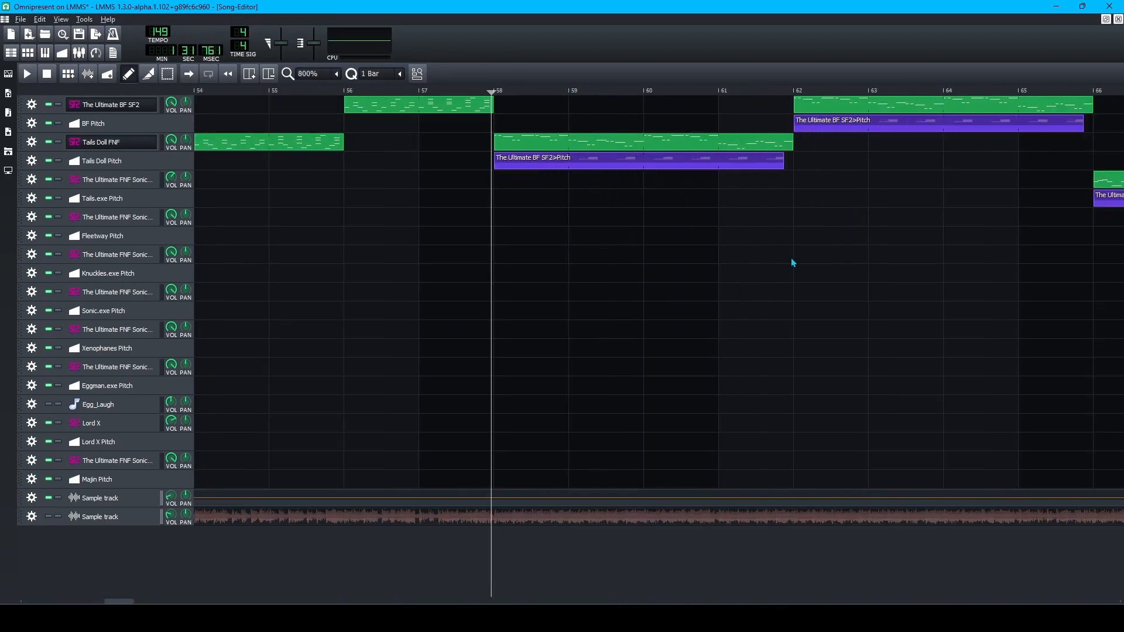
# Open the BF SF2>Pitch automation clip at bar 58, then return to the song.
pyautogui.doubleClick(537, 174)
pyautogui.scroll(10, 362, 427)
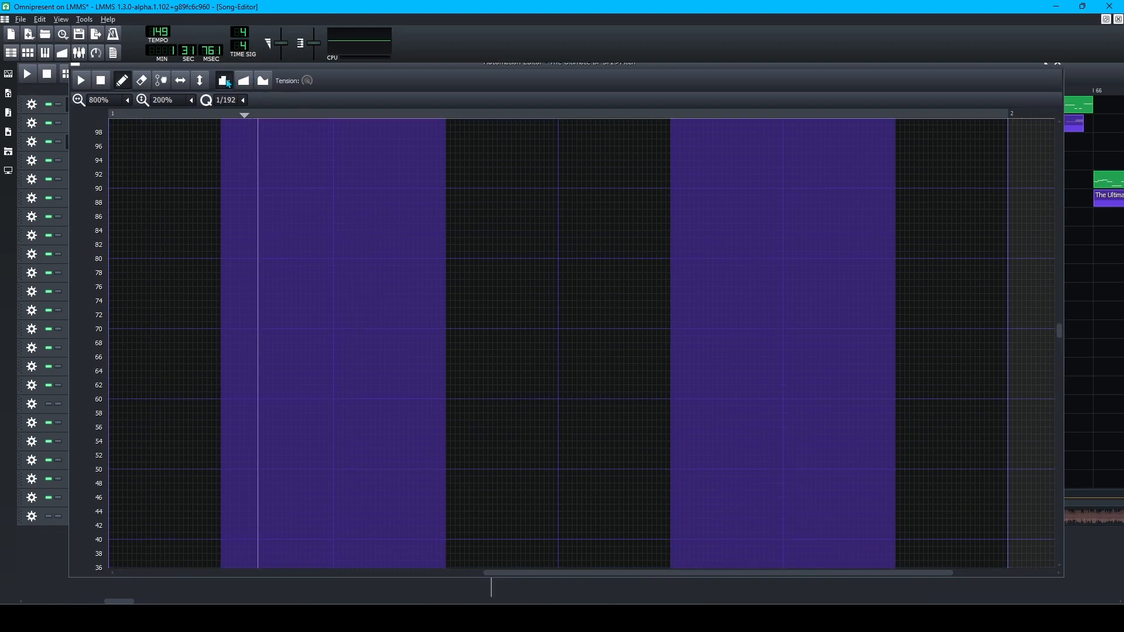
pyautogui.click(40, 560)
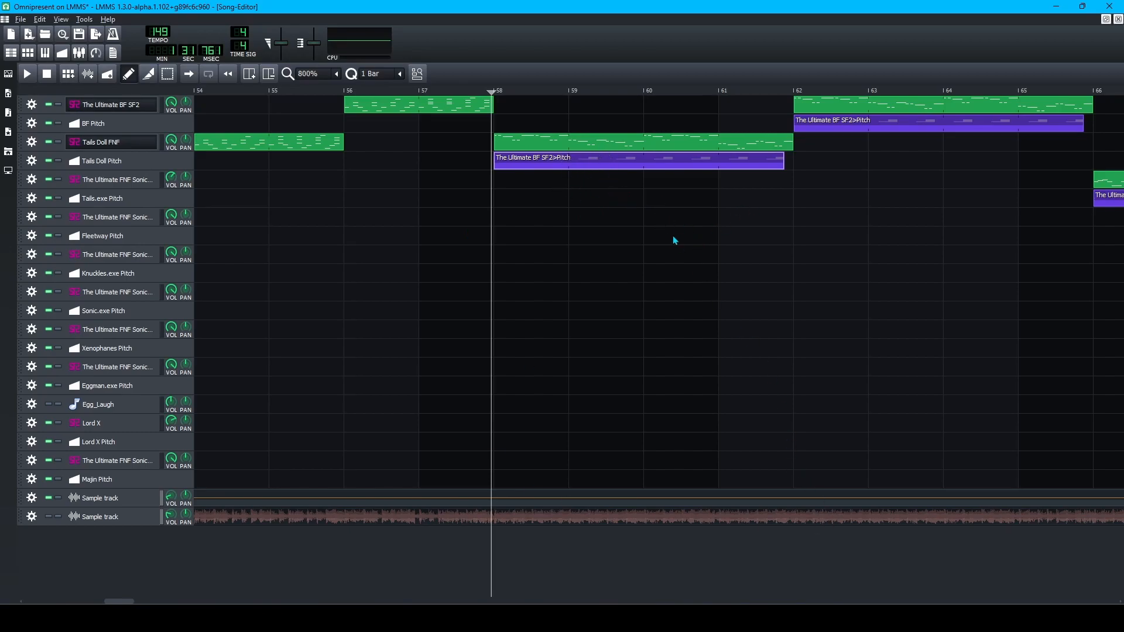
# Re-inspect the BF SF2 pitch automation, then open the Tails Doll FNF clip's notes in detune mode.
pyautogui.doubleClick(549, 166)
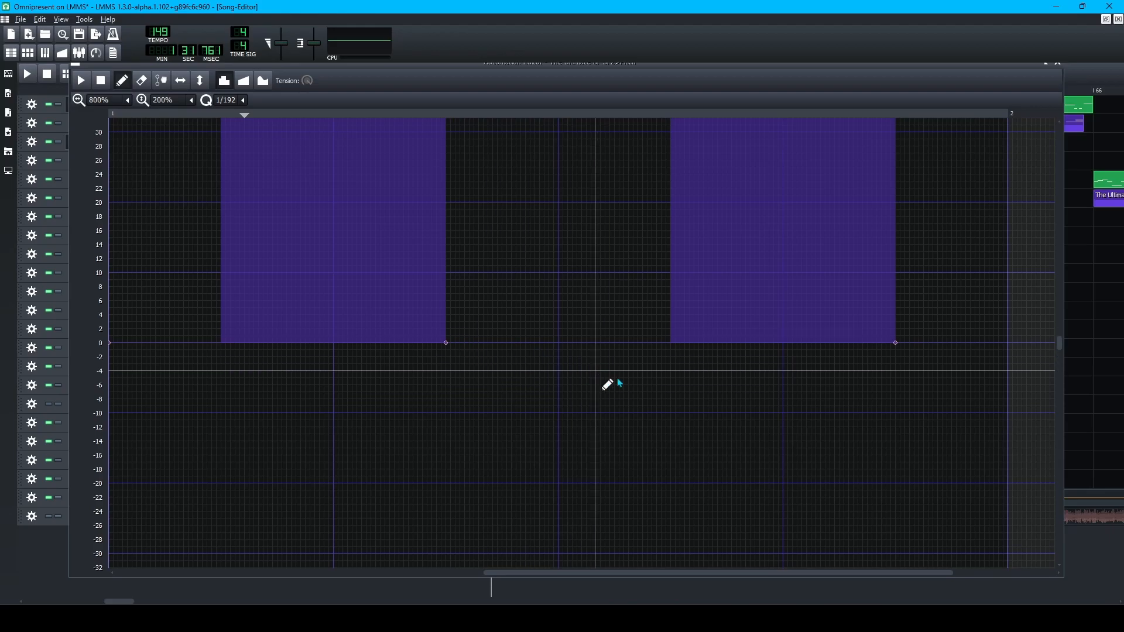
pyautogui.scroll(2, 935, 458)
pyautogui.scroll(10, 965, 477)
pyautogui.scroll(-10, 977, 469)
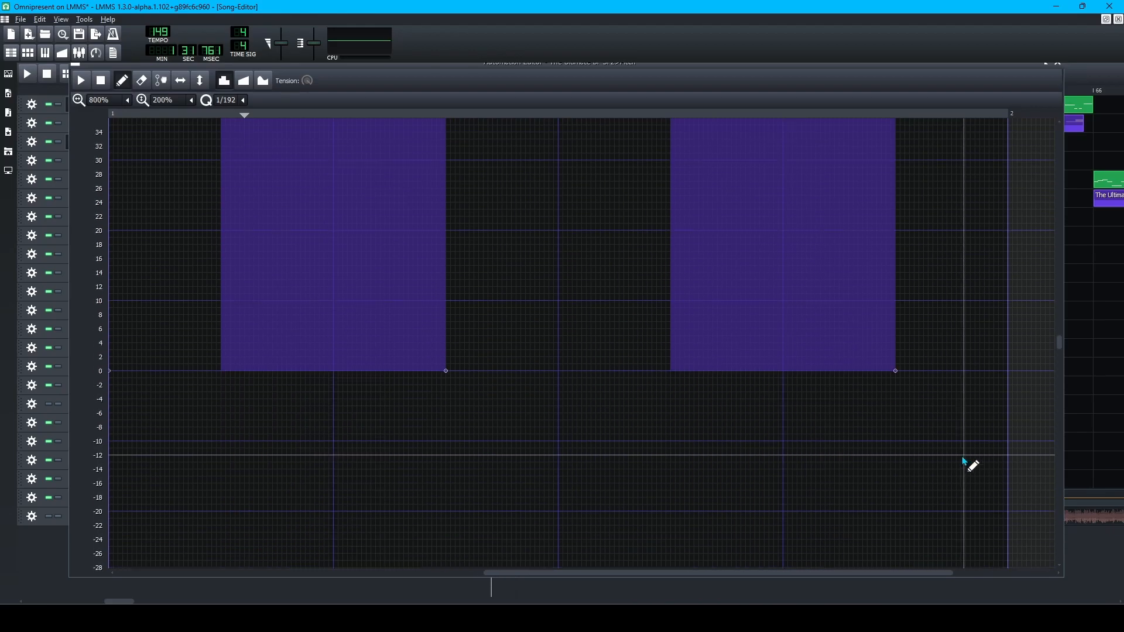
pyautogui.scroll(12, 527, 437)
pyautogui.scroll(-14, 550, 429)
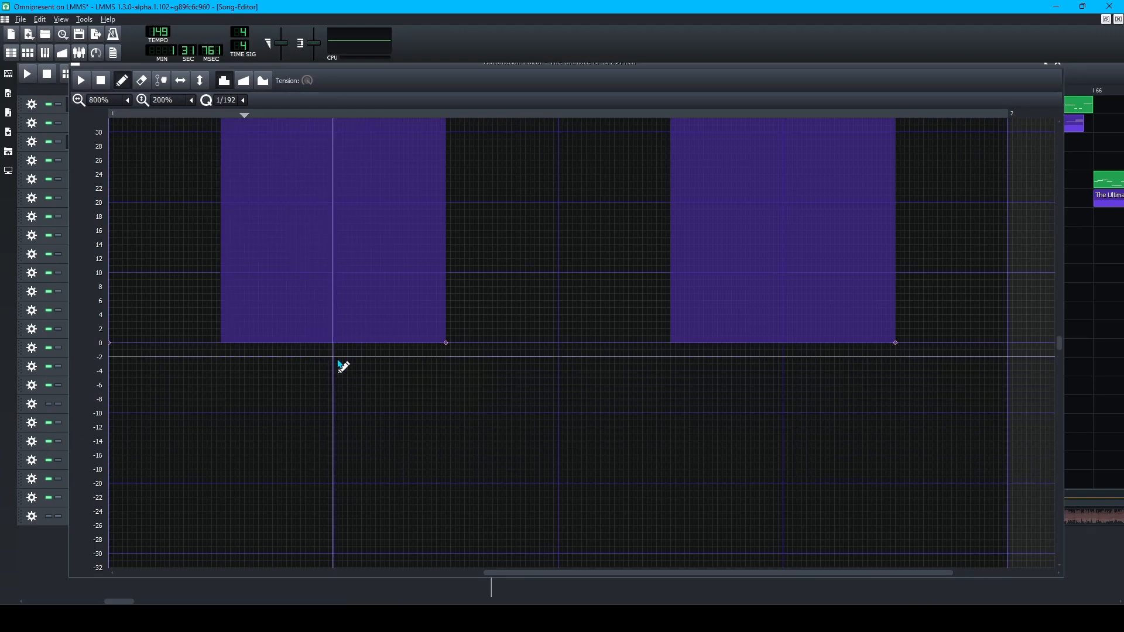
pyautogui.scroll(8, 496, 462)
pyautogui.scroll(8, 494, 459)
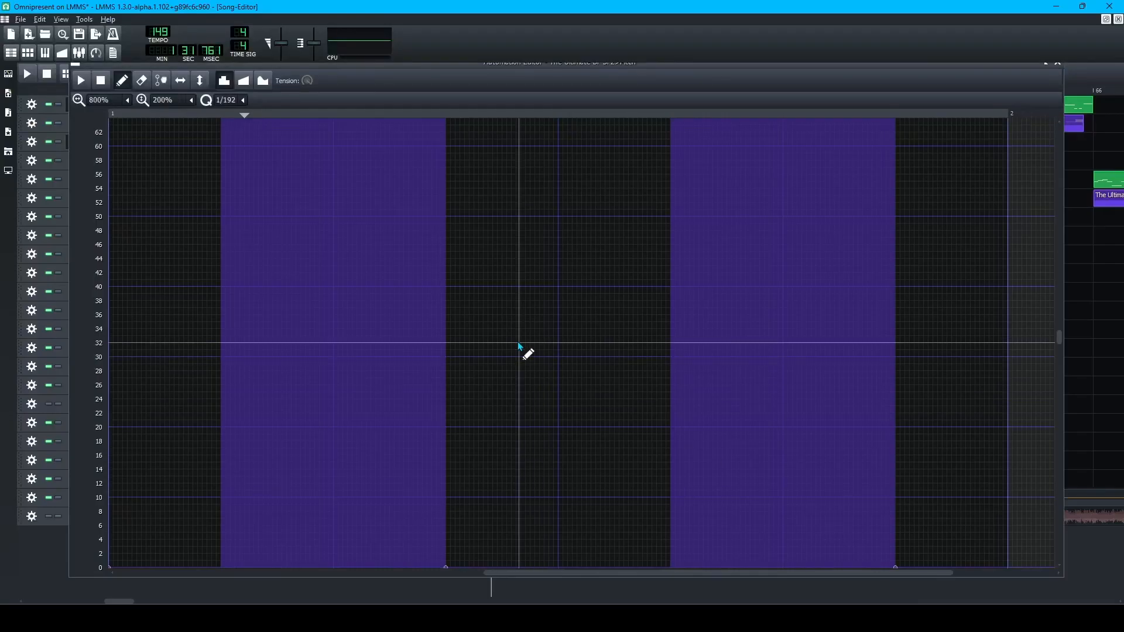
pyautogui.click(1101, 566)
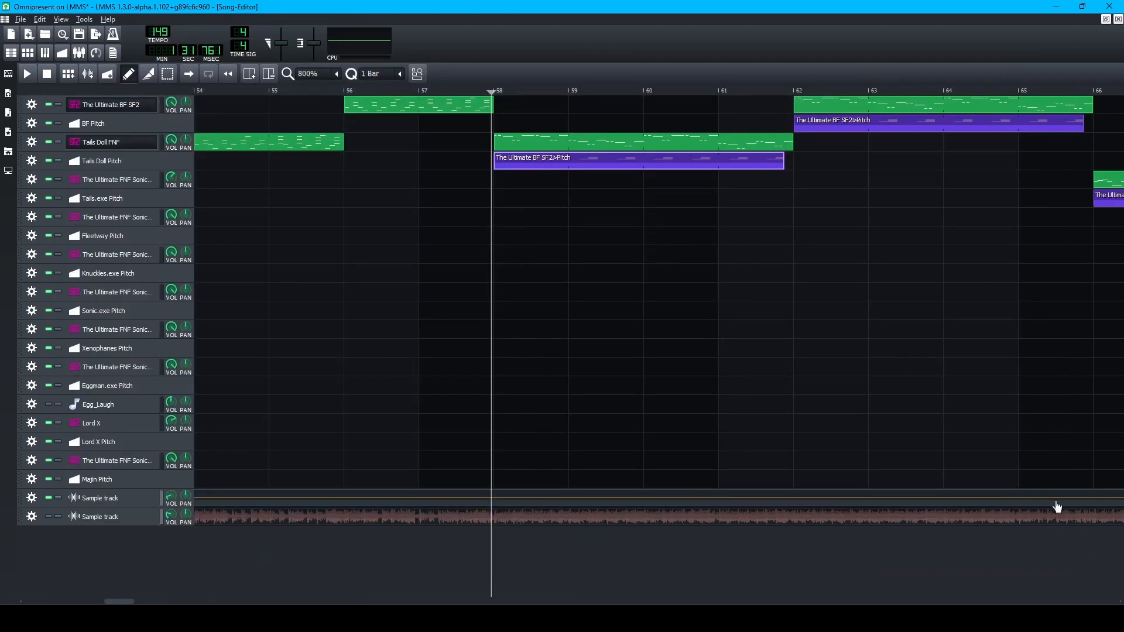
pyautogui.doubleClick(625, 145)
pyautogui.click(185, 74)
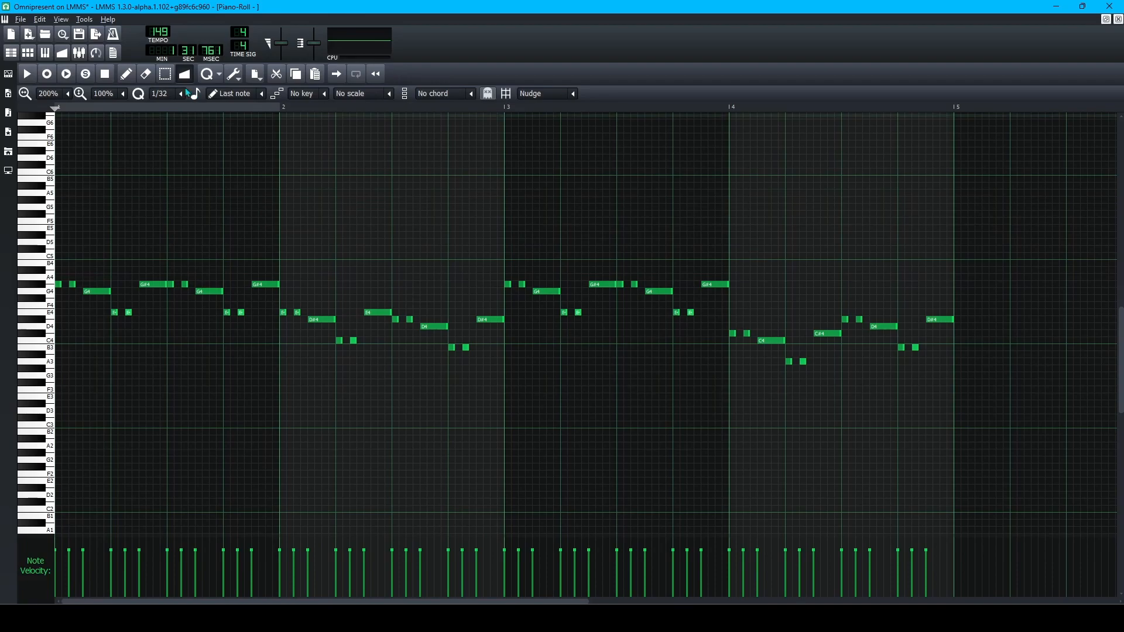
# Bring the BF pitch automation back into view and set its grid snapping to 1/16.
pyautogui.click(129, 74)
pyautogui.click(63, 52)
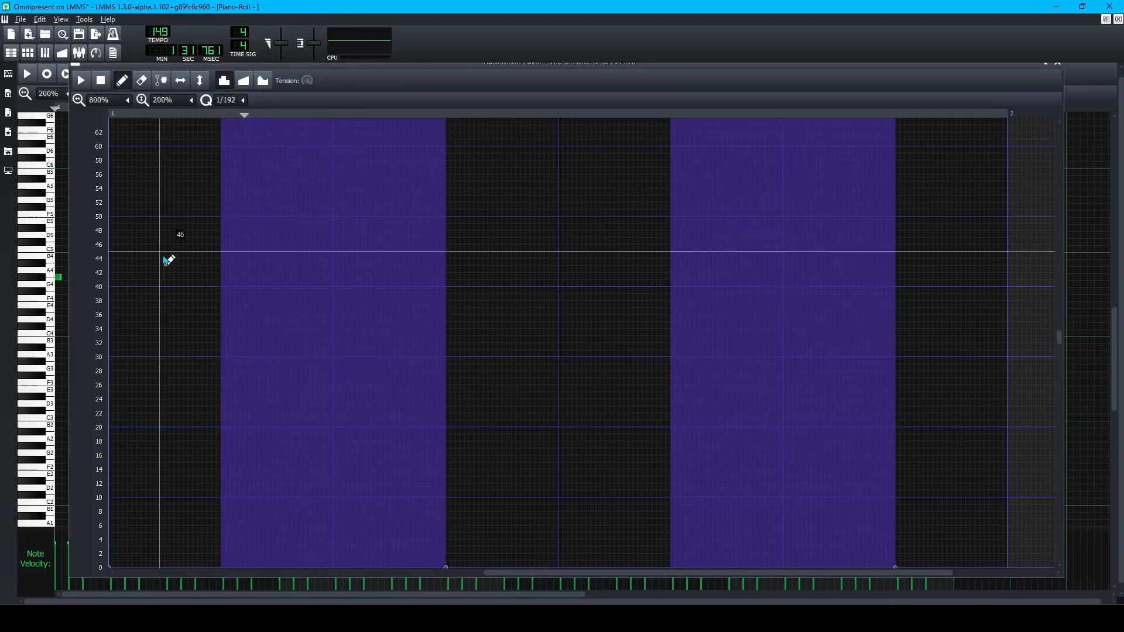
pyautogui.click(242, 100)
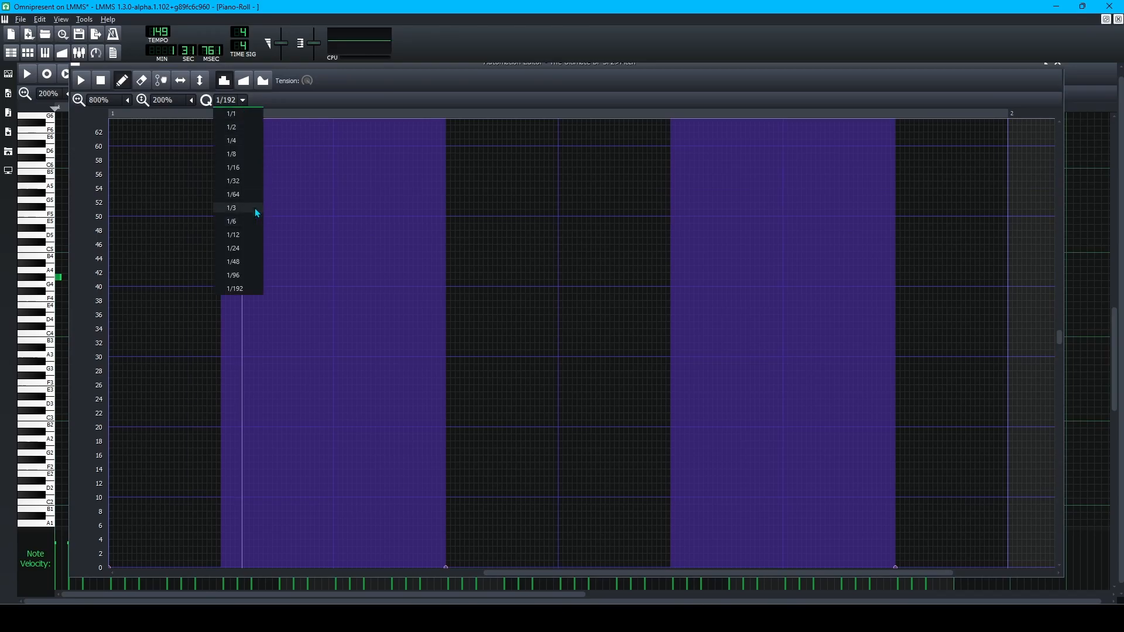
pyautogui.click(243, 99)
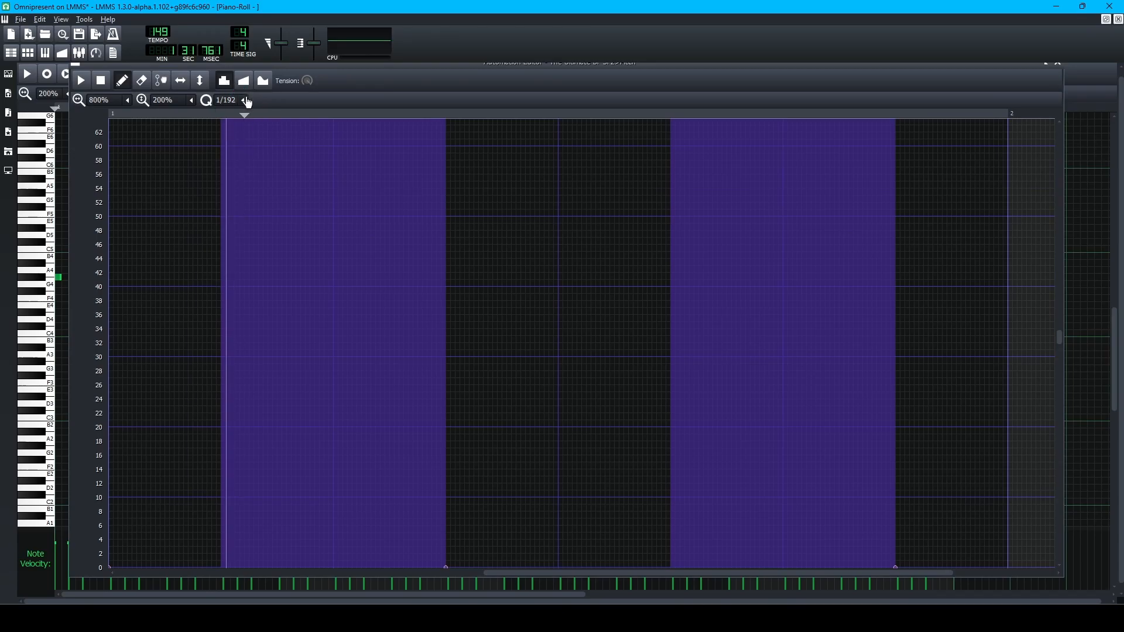
pyautogui.click(245, 100)
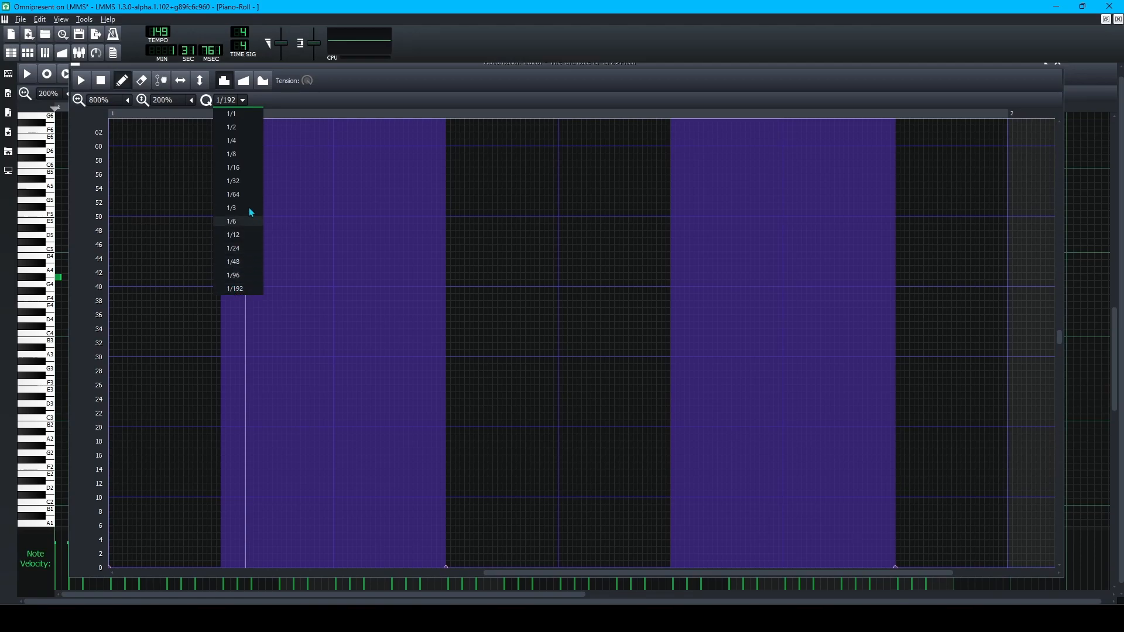
pyautogui.click(240, 181)
pyautogui.click(244, 101)
pyautogui.click(240, 168)
# Inspect the pitch automation in an enlarged view, then bring the Tails Doll notes forward.
pyautogui.scroll(-4, 424, 278)
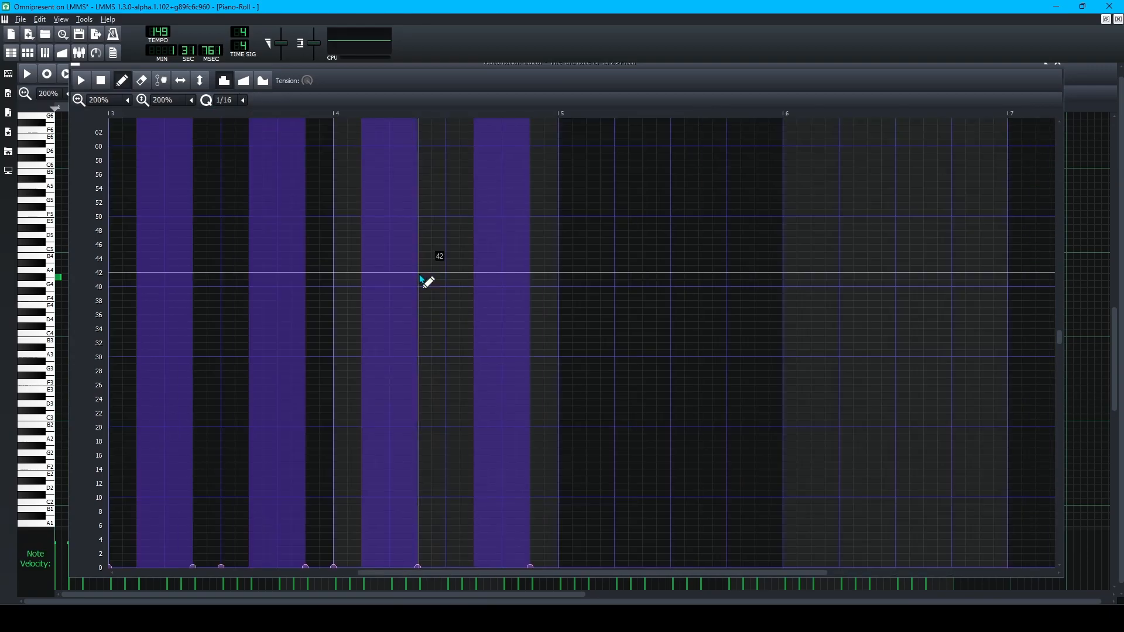
pyautogui.scroll(1, 414, 287)
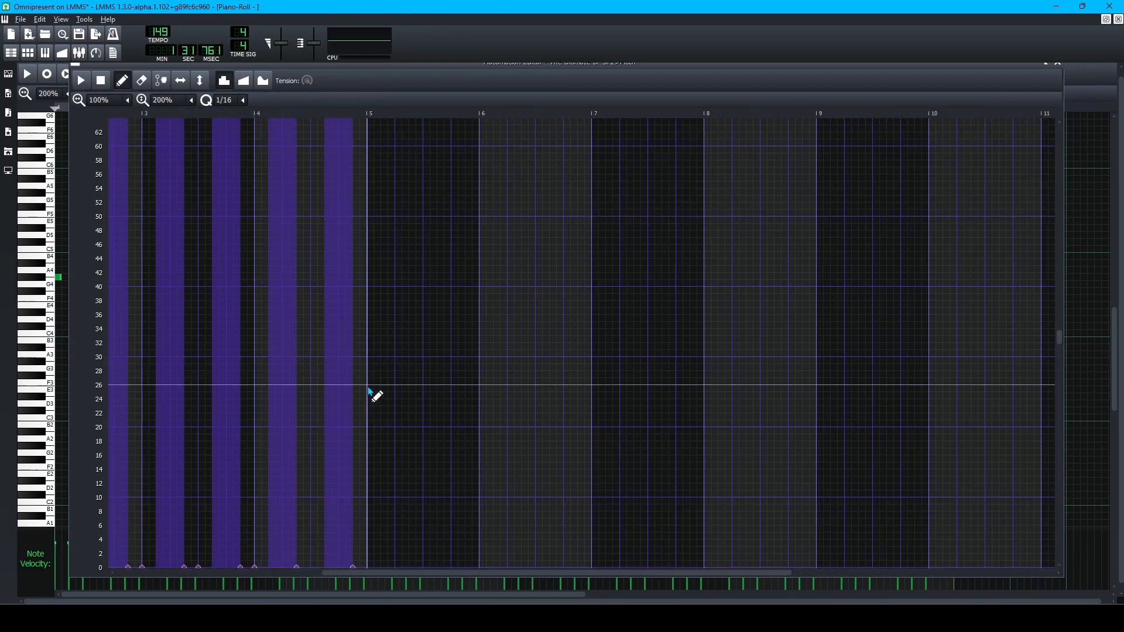
pyautogui.hscroll(-1, 295, 421)
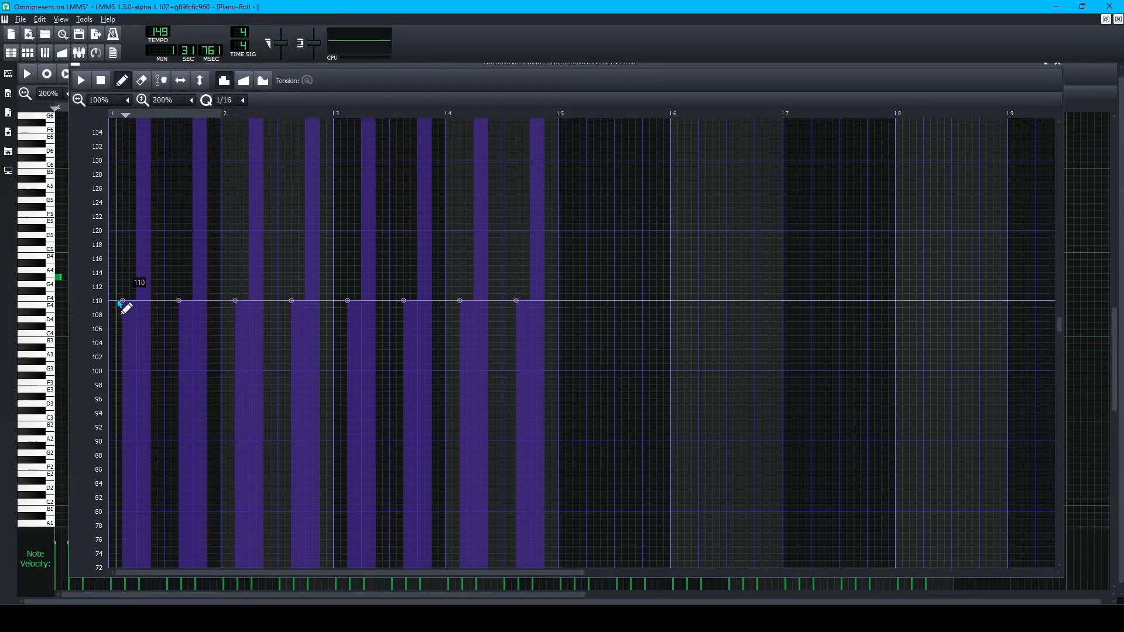
pyautogui.scroll(1, 122, 306)
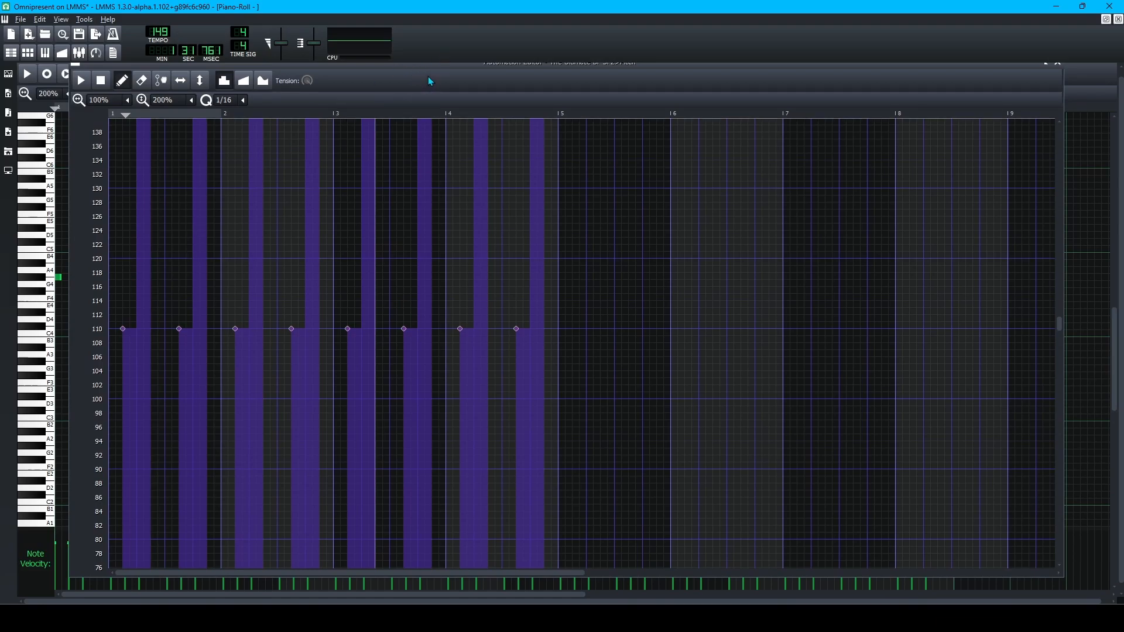
pyautogui.doubleClick(429, 65)
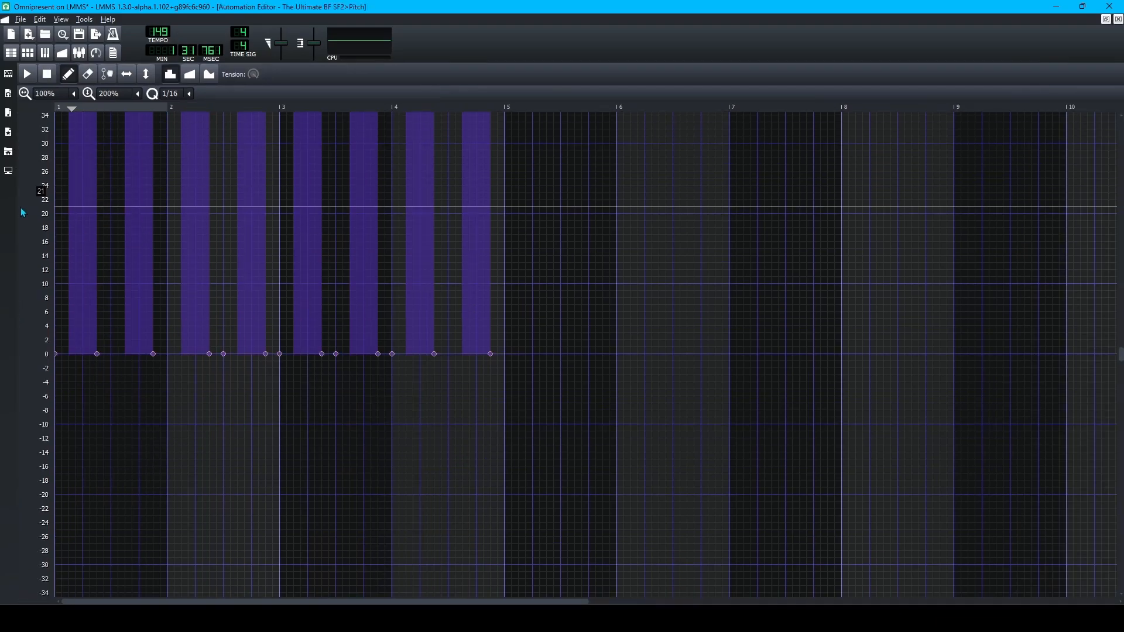
pyautogui.click(1105, 22)
pyautogui.scroll(20, 795, 246)
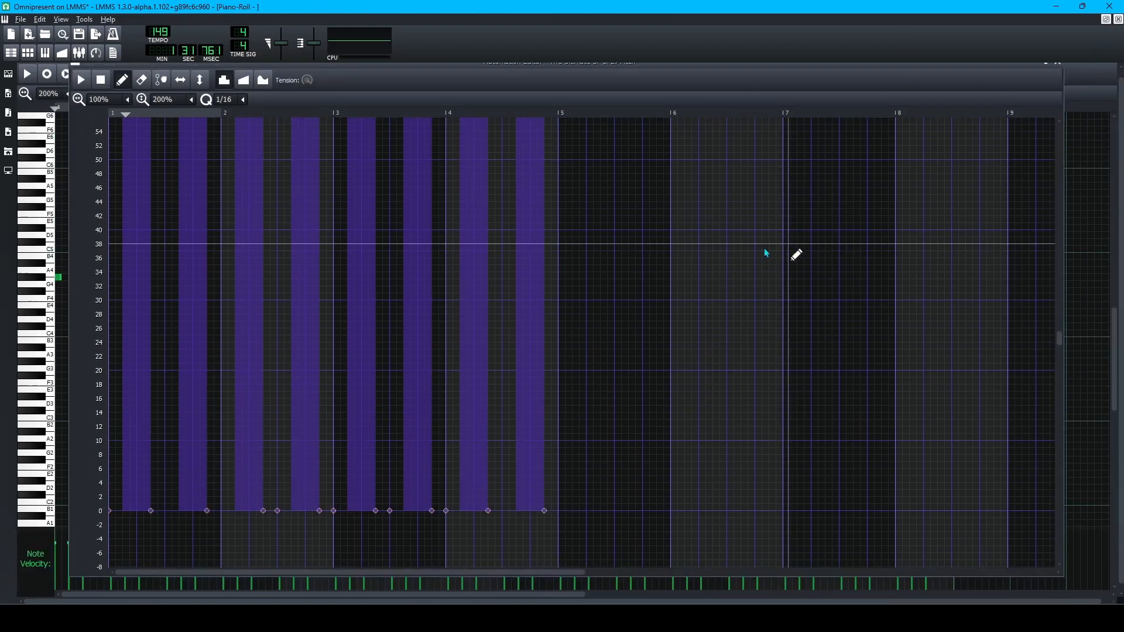
pyautogui.scroll(4, 176, 255)
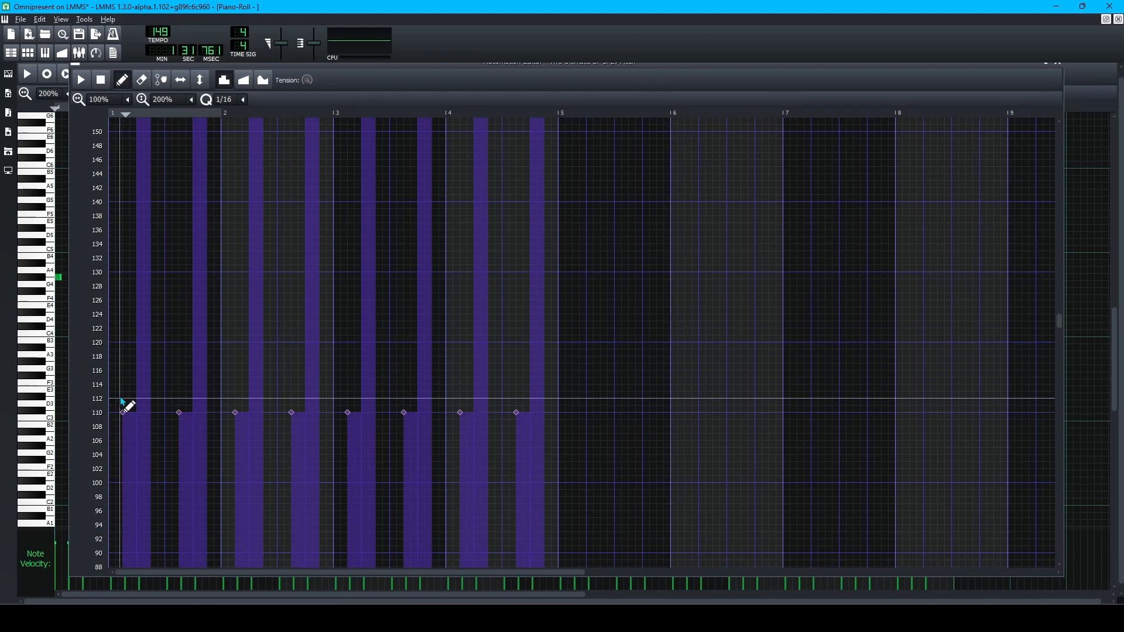
pyautogui.click(40, 322)
# Play the melody to hear the pitch spikes, then stop it and close the melody editor.
pyautogui.press('space')
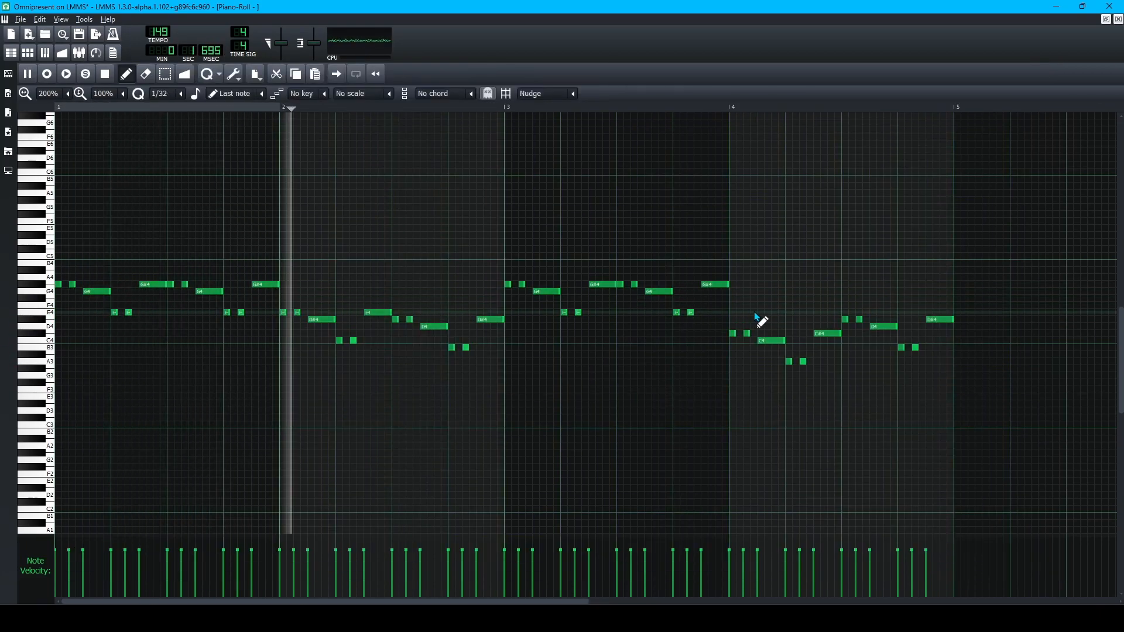
pyautogui.press('space')
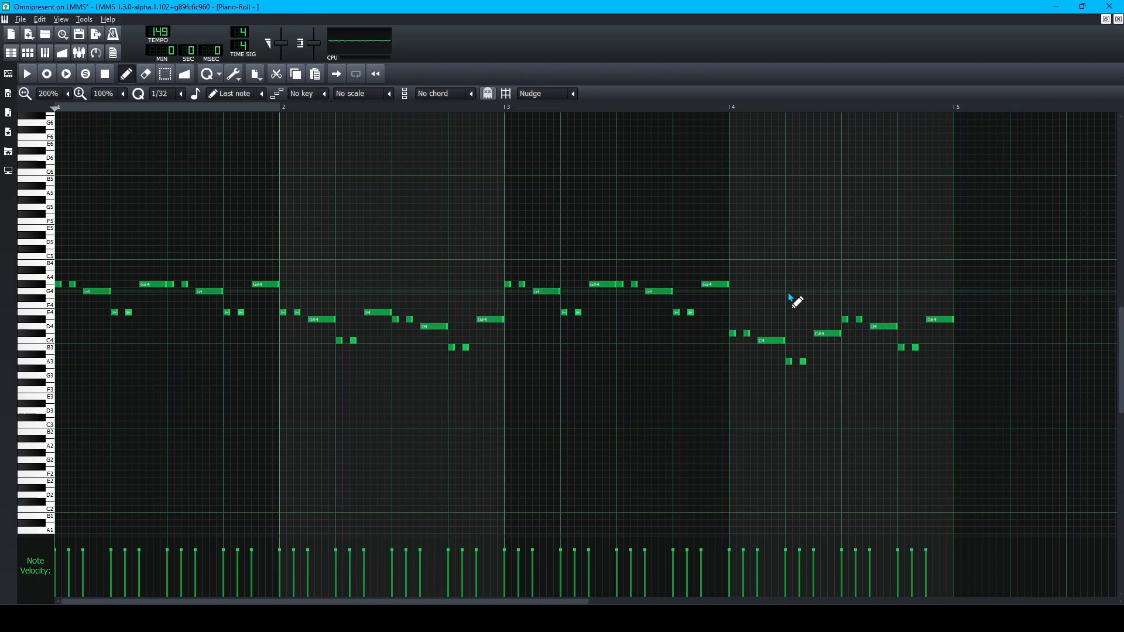
pyautogui.click(1118, 19)
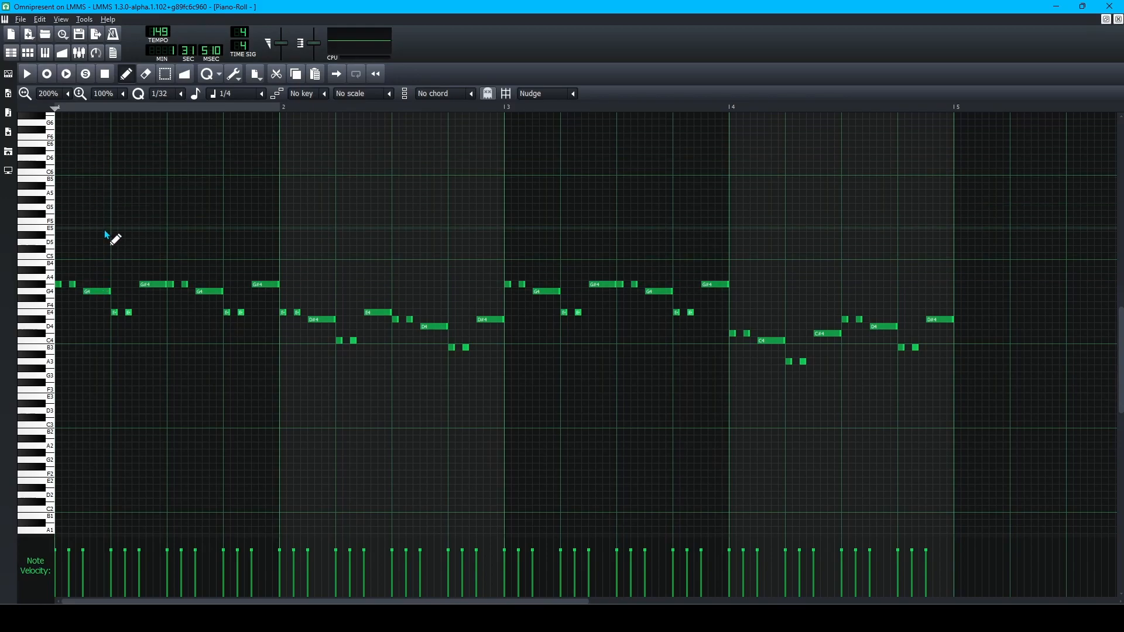
# Open the BF pitch automation and scroll vertically to inspect the points around 110.
pyautogui.click(61, 53)
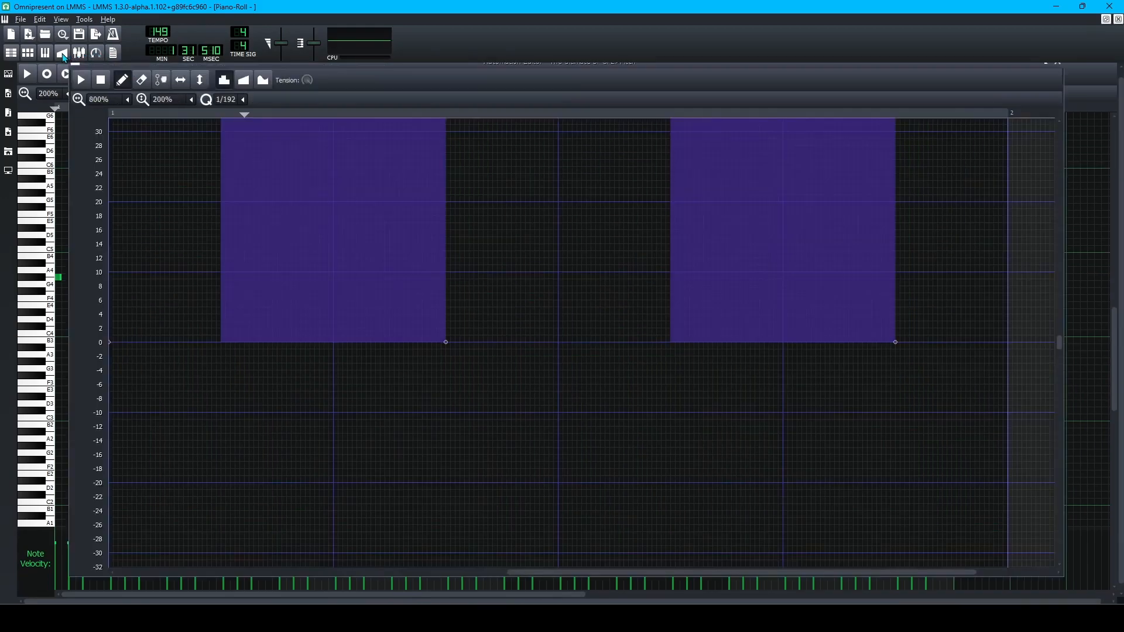
pyautogui.scroll(20, 216, 334)
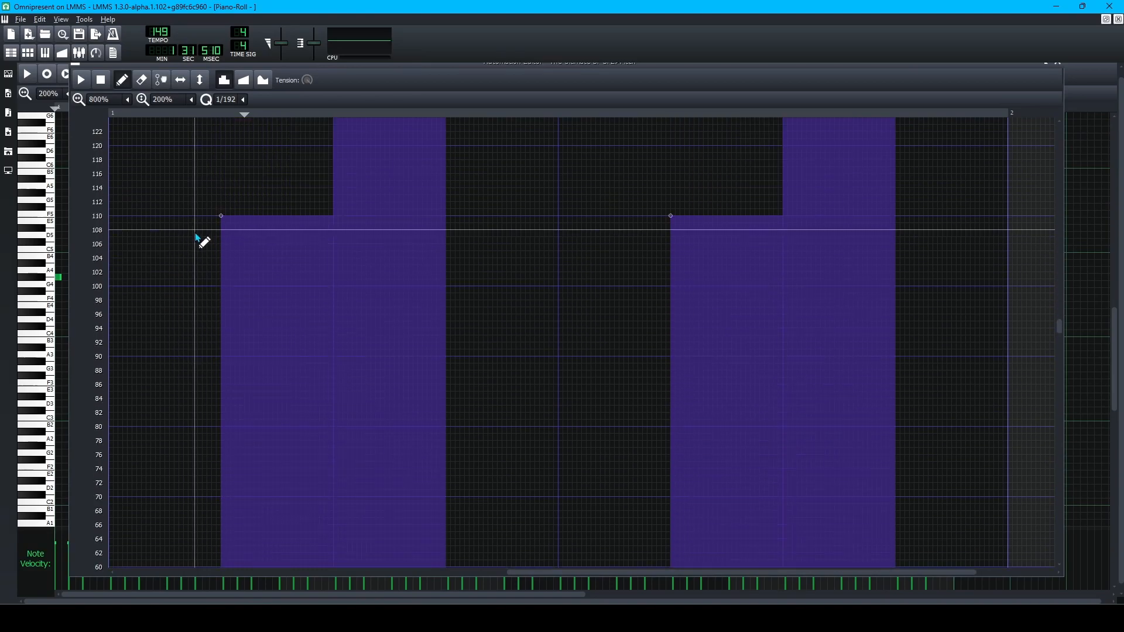
pyautogui.scroll(-6, 209, 241)
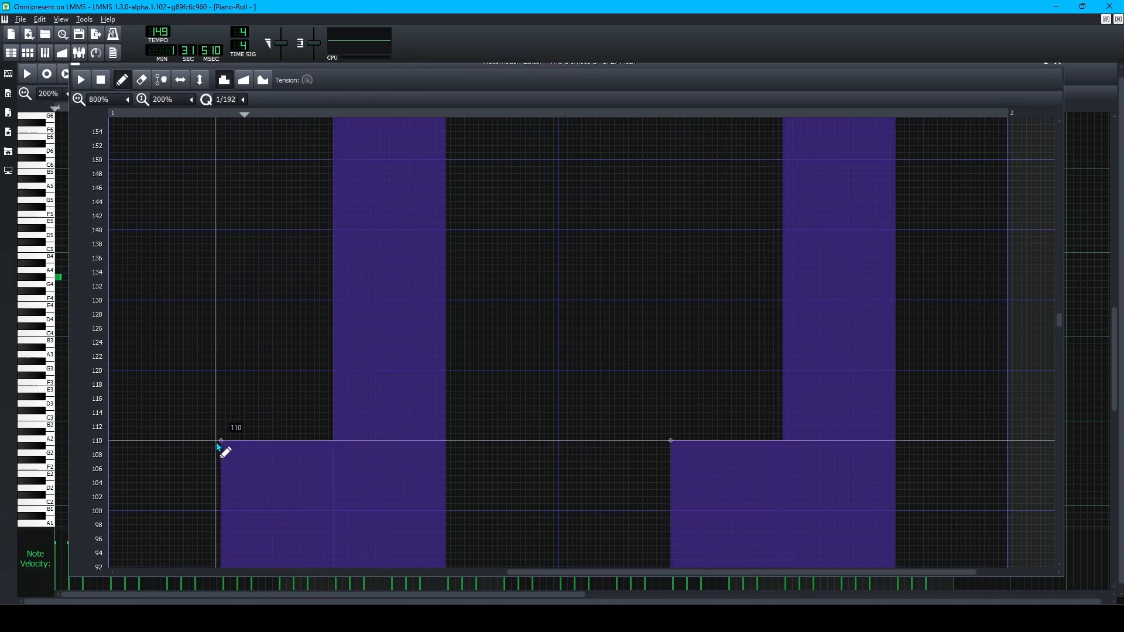
pyautogui.scroll(-1, 220, 441)
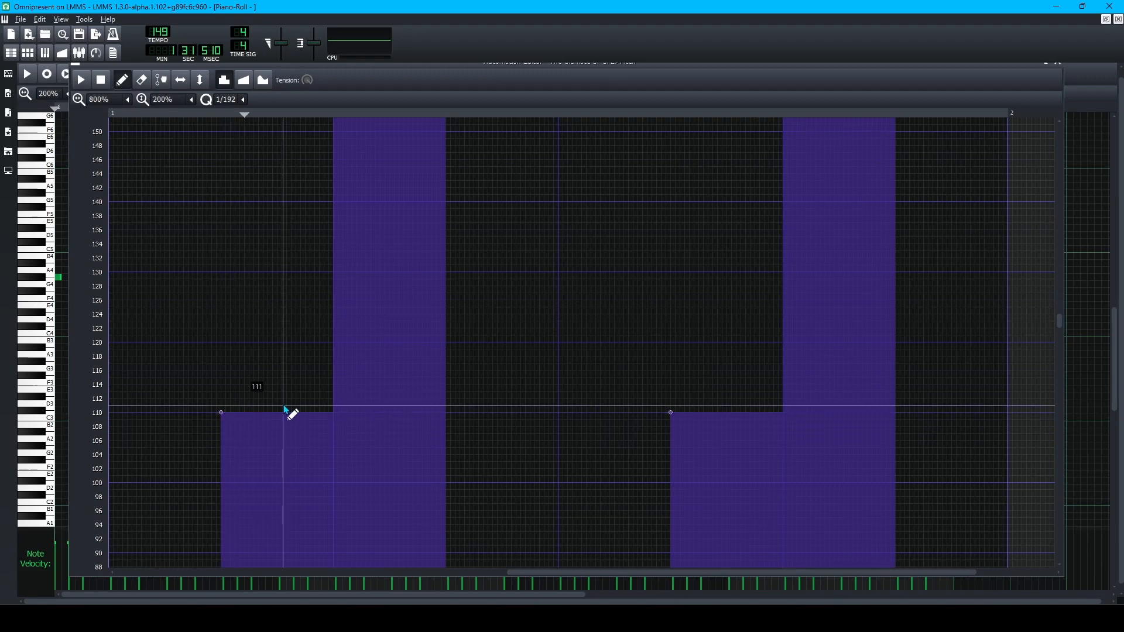
pyautogui.scroll(-3, 237, 424)
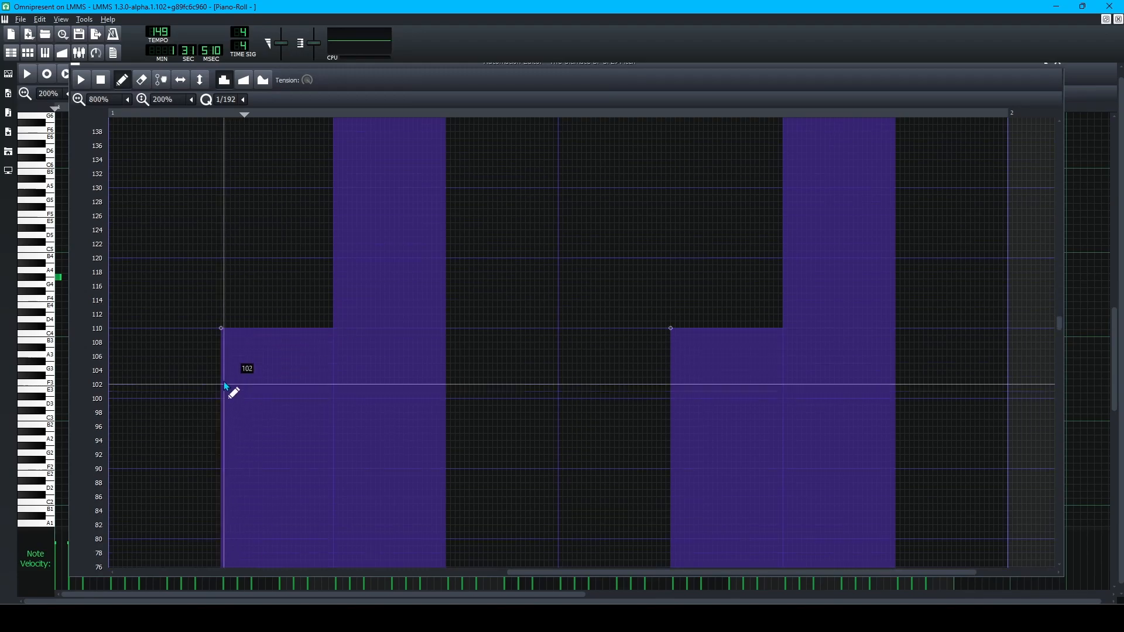
pyautogui.scroll(-3, 223, 375)
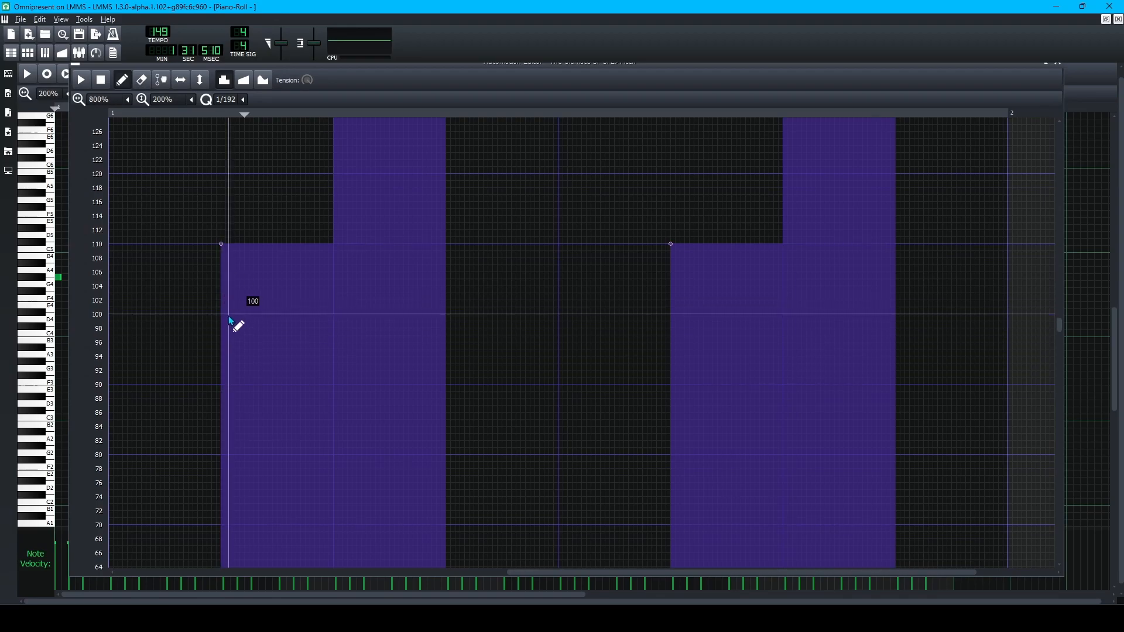
pyautogui.scroll(7, 234, 318)
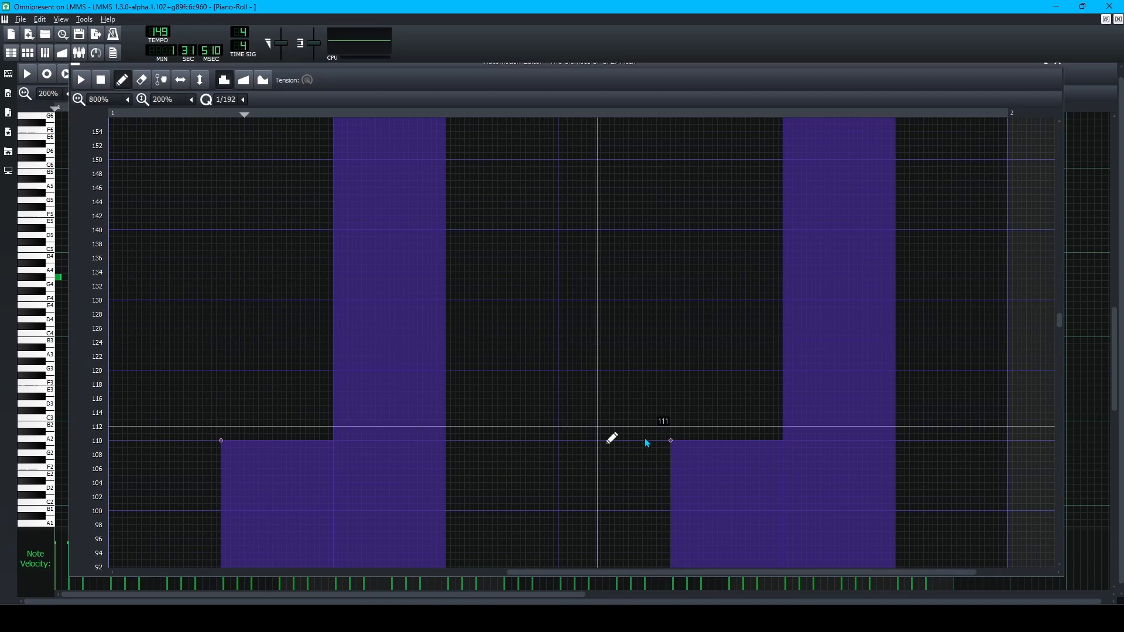
pyautogui.scroll(-4, 333, 404)
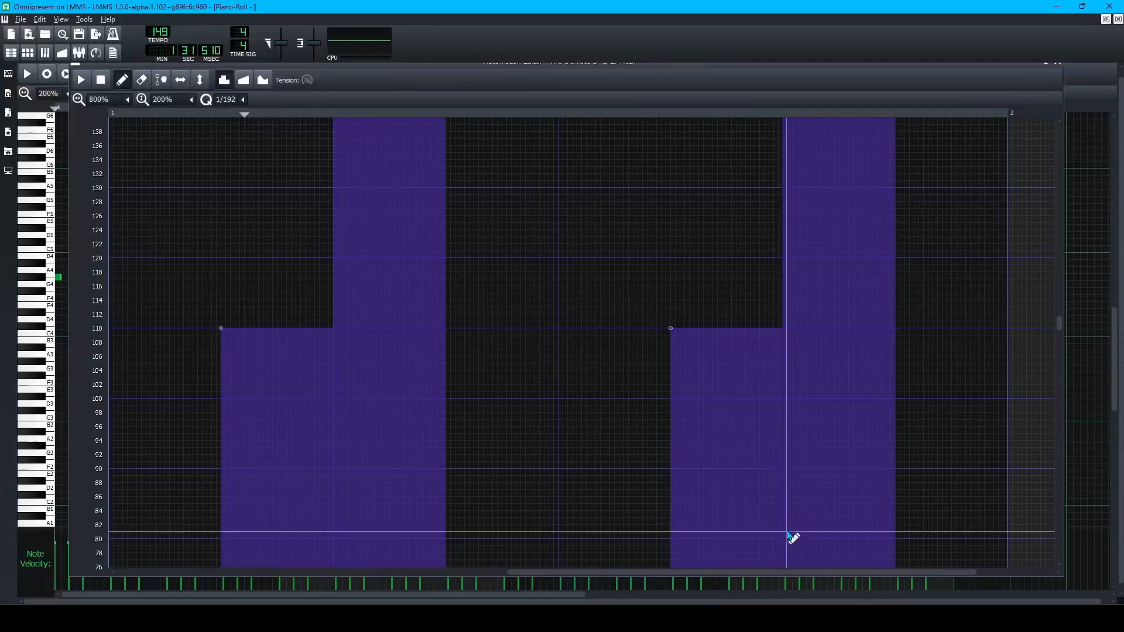
# Scroll the FL Studio melody, then drag LMMS's automation scrollbar down to the 0 baseline.
pyautogui.scroll(5, 522, 328)
pyautogui.scroll(3, 1062, 295)
pyautogui.moveTo(1059, 297); pyautogui.dragTo(1067, 338)
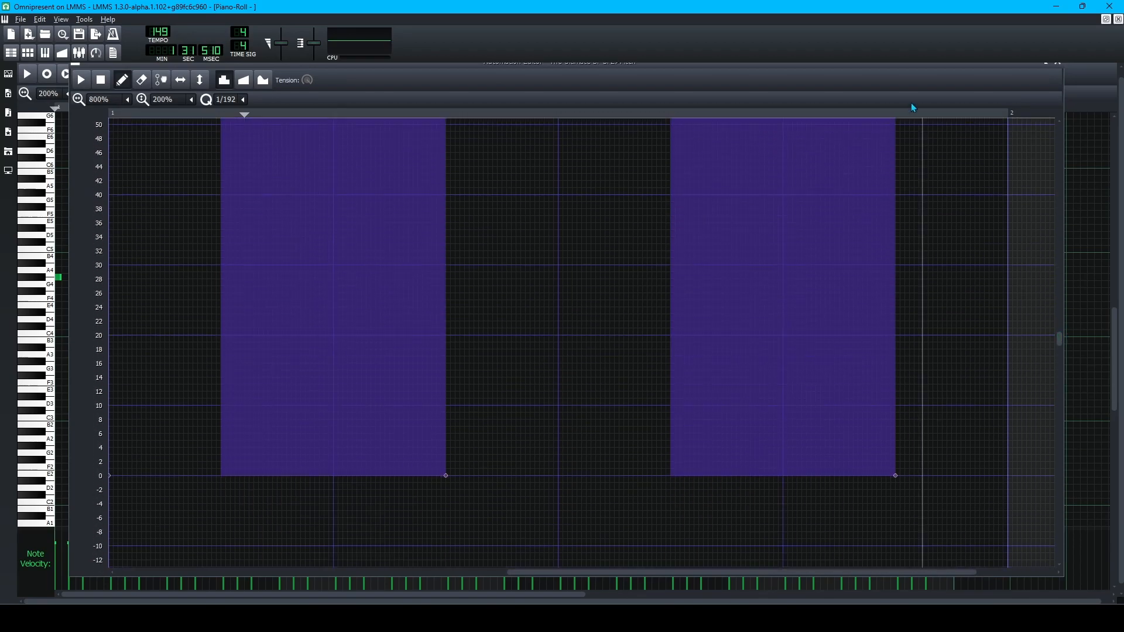
# Play the vocal melody once more, then close the melody and pitch automation editors.
pyautogui.click(1086, 73)
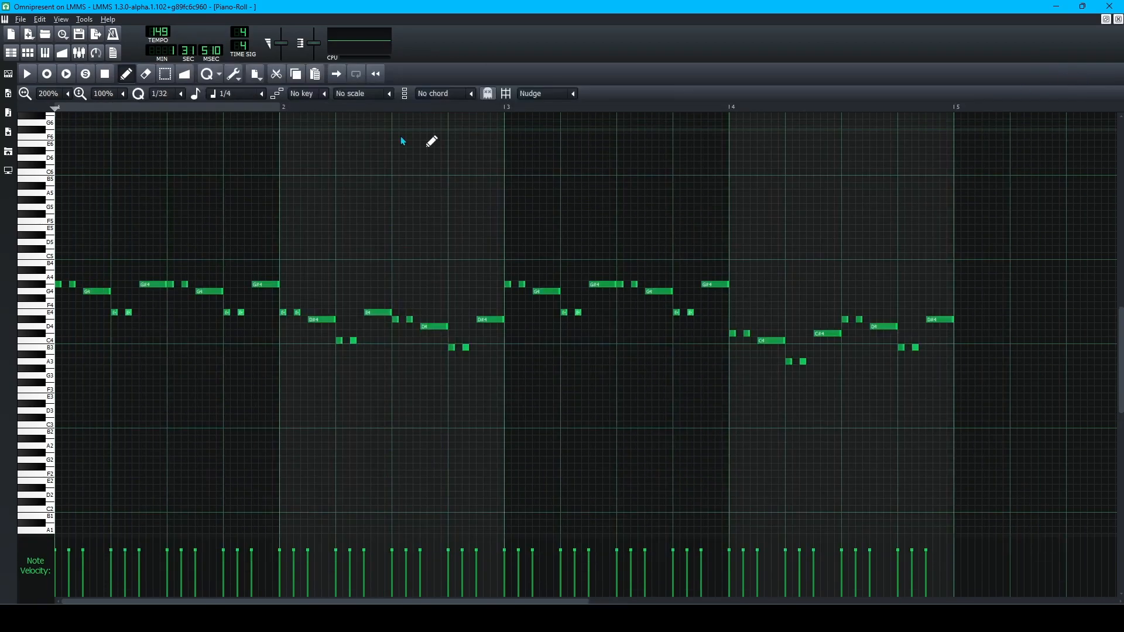
pyautogui.press('space')
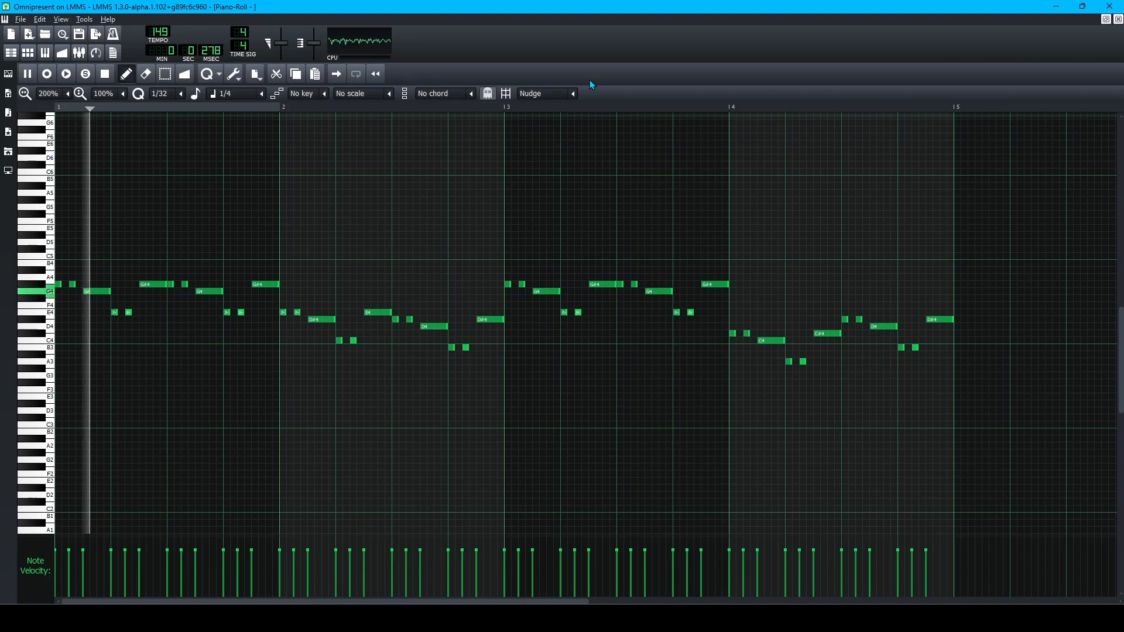
pyautogui.press('space')
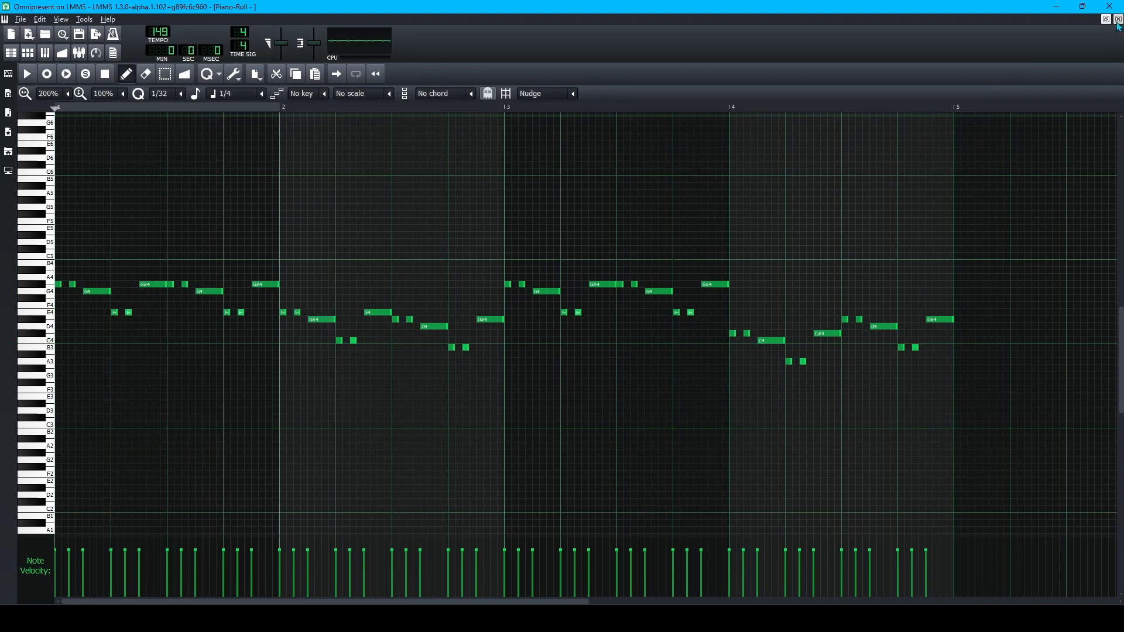
pyautogui.click(1118, 20)
pyautogui.click(1058, 64)
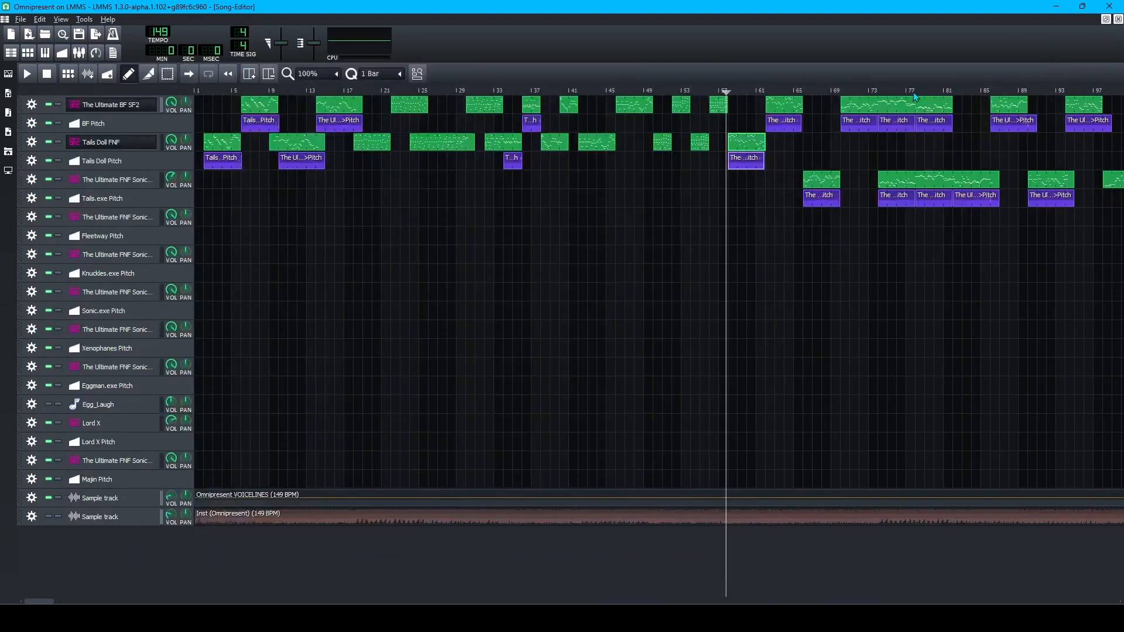
# Zoom the Song Editor to 800% and play the arrangement from bar 58.
pyautogui.press('space')
pyautogui.press('space')
pyautogui.press('space')
pyautogui.keyDown('ctrl'); pyautogui.scroll(2, 775, 237); pyautogui.keyUp('ctrl')
pyautogui.keyDown('ctrl'); pyautogui.scroll(1, 695, 224); pyautogui.keyUp('ctrl')
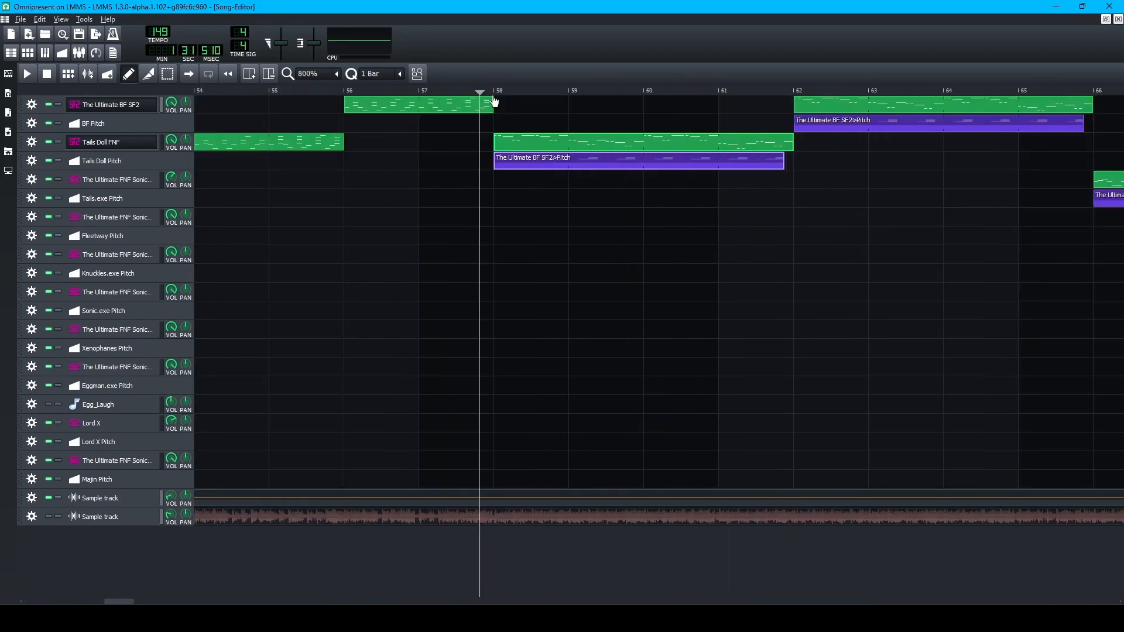
pyautogui.click(494, 94)
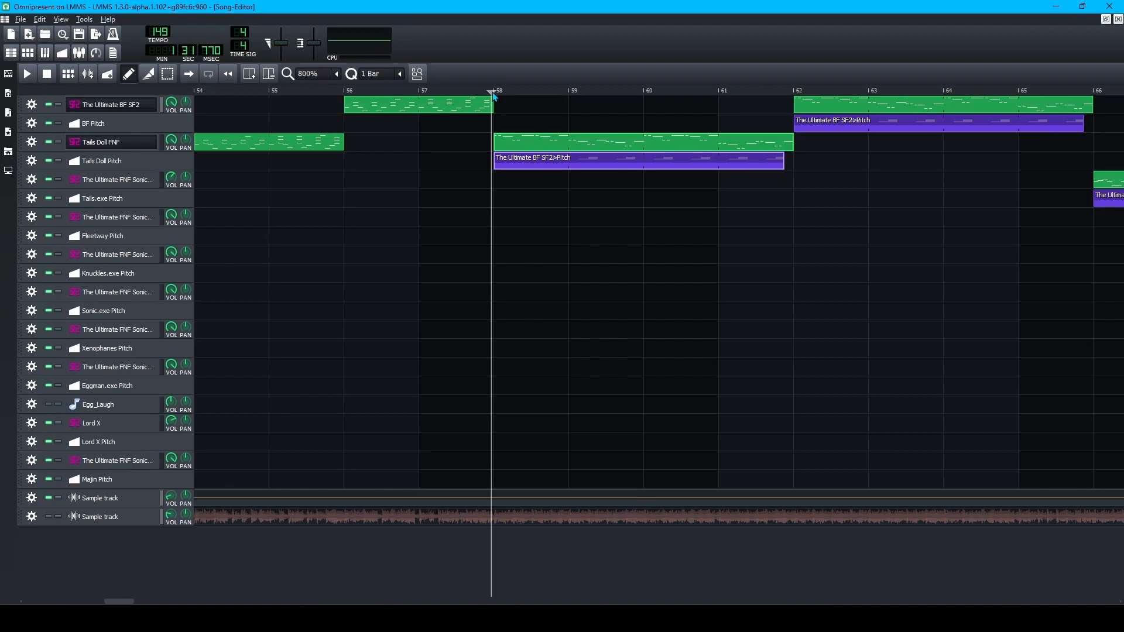
pyautogui.press('space')
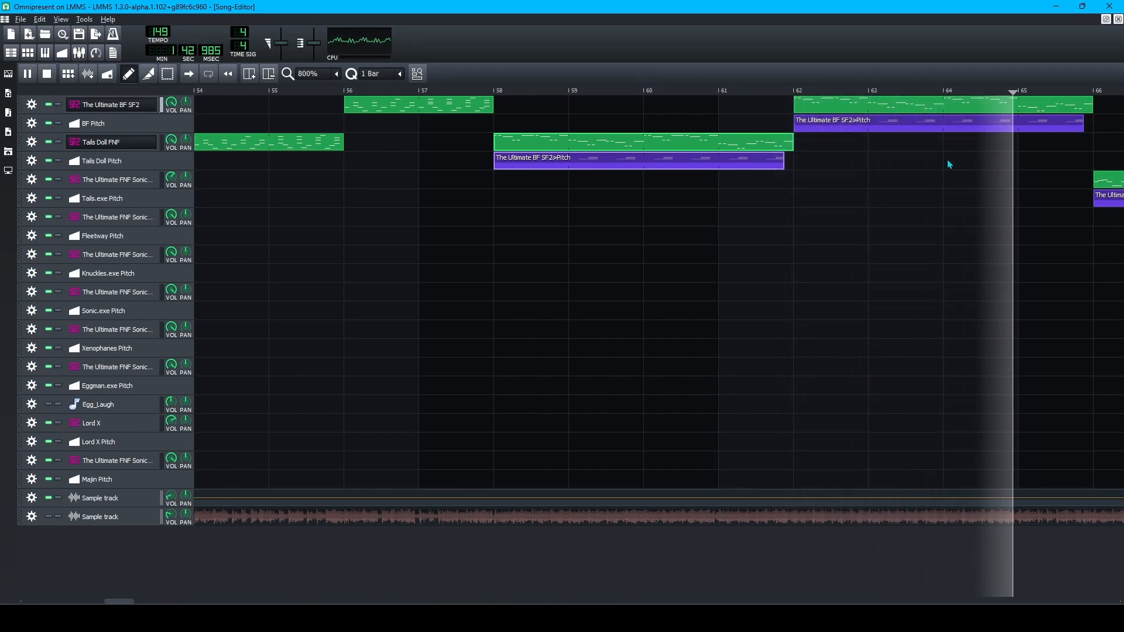
pyautogui.press('space')
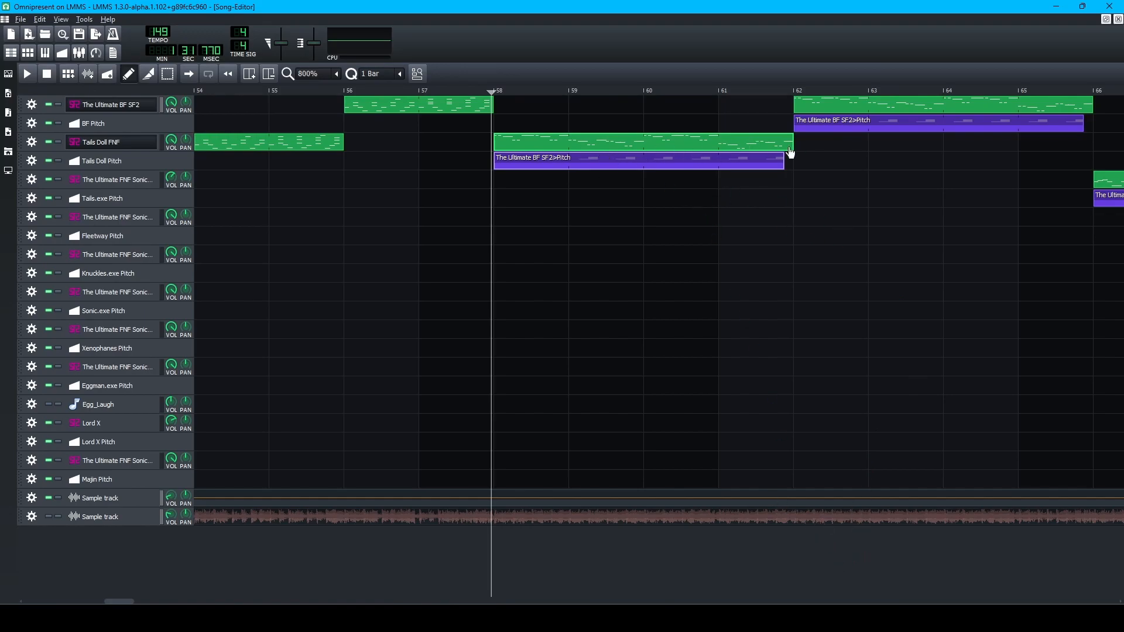
pyautogui.moveTo(882, 619)
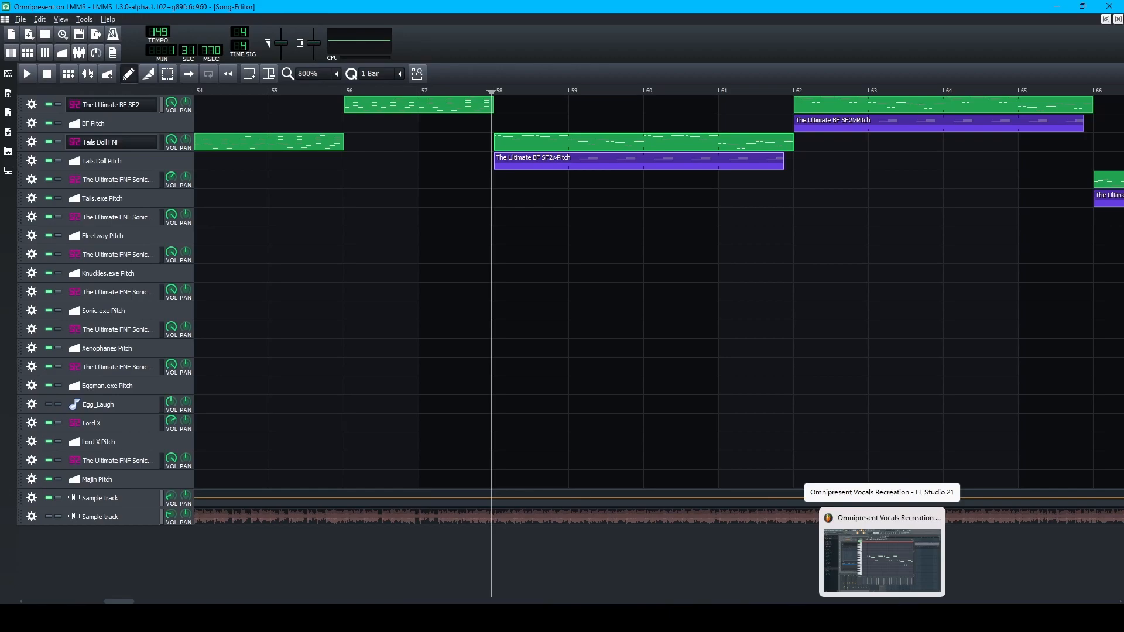
pyautogui.click(882, 619)
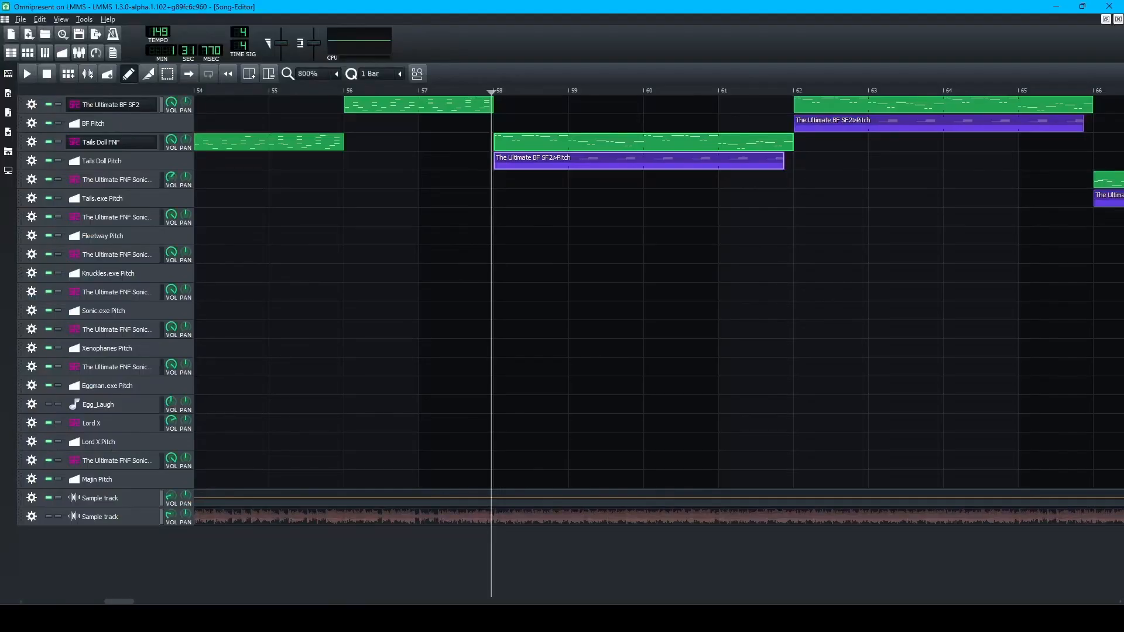
pyautogui.press('space')
pyautogui.press('space')
# Search the Sonic EXE soundfont's add-effect list for vibrato and tremolo, then cancel without adding.
pyautogui.click(129, 257)
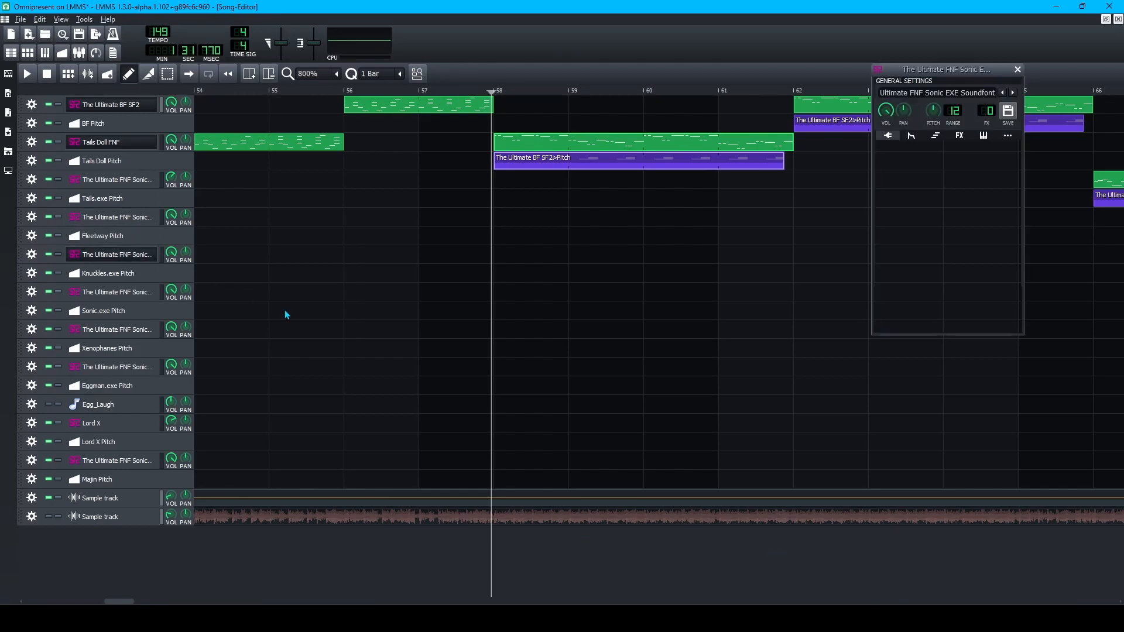
pyautogui.click(959, 135)
pyautogui.click(938, 277)
pyautogui.write('vib')
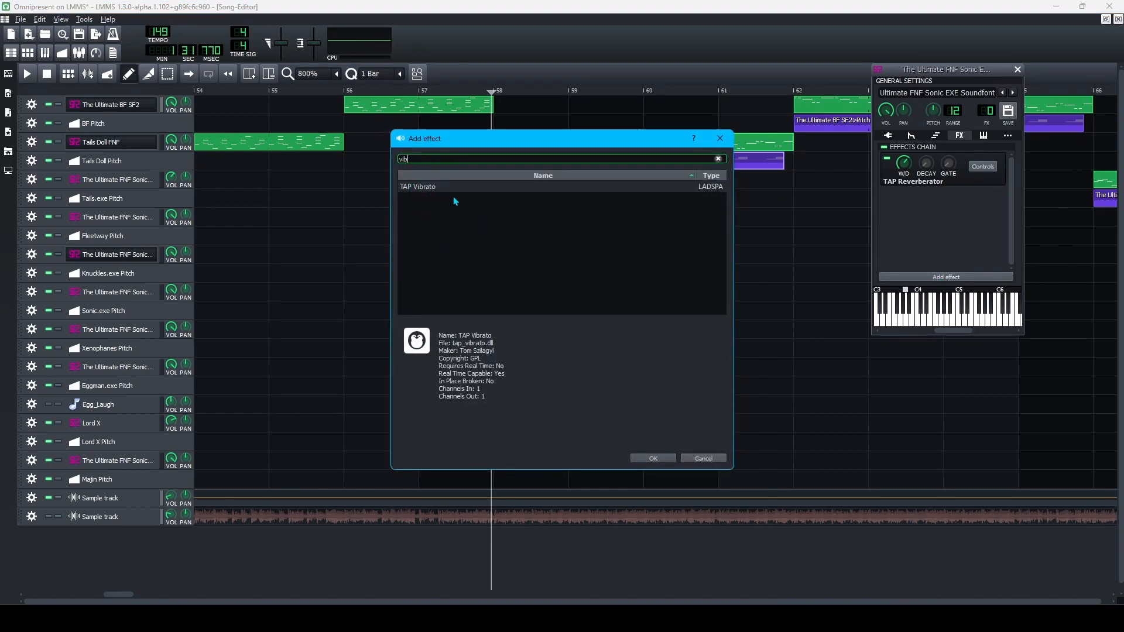
pyautogui.press('BackSpace')
pyautogui.press('BackSpace')
pyautogui.press('BackSpace')
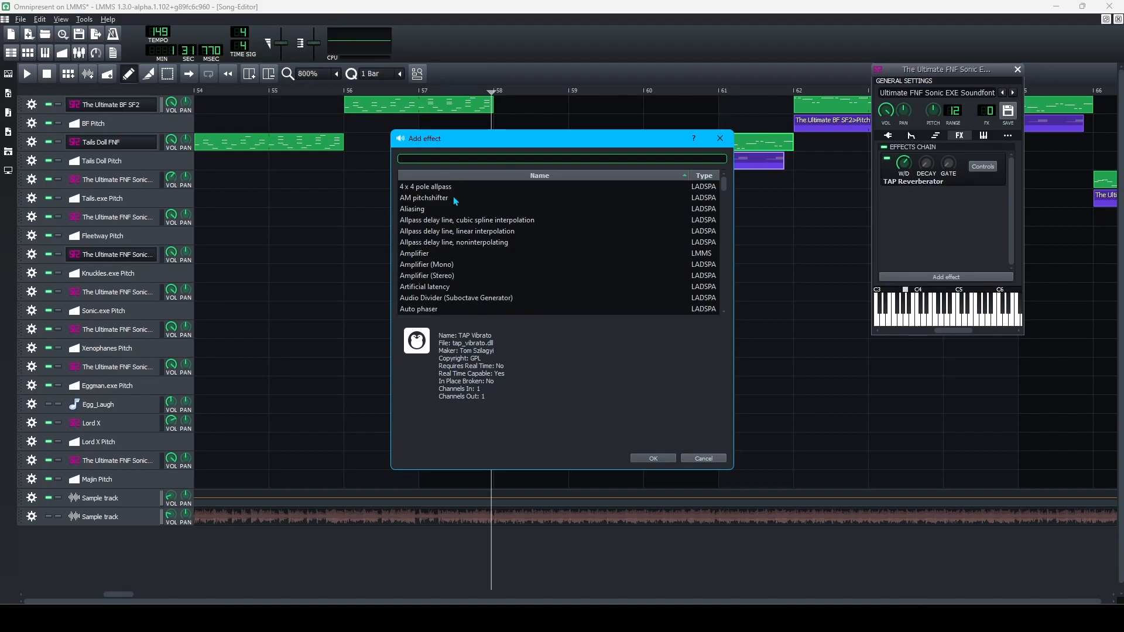
pyautogui.write('tremolo')
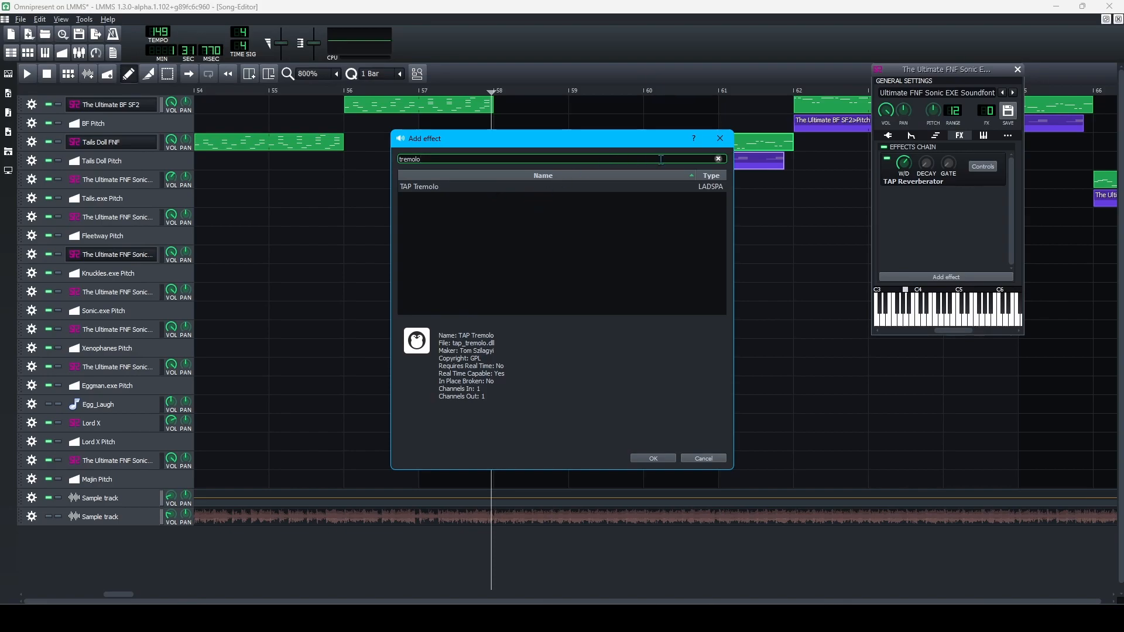
pyautogui.click(718, 158)
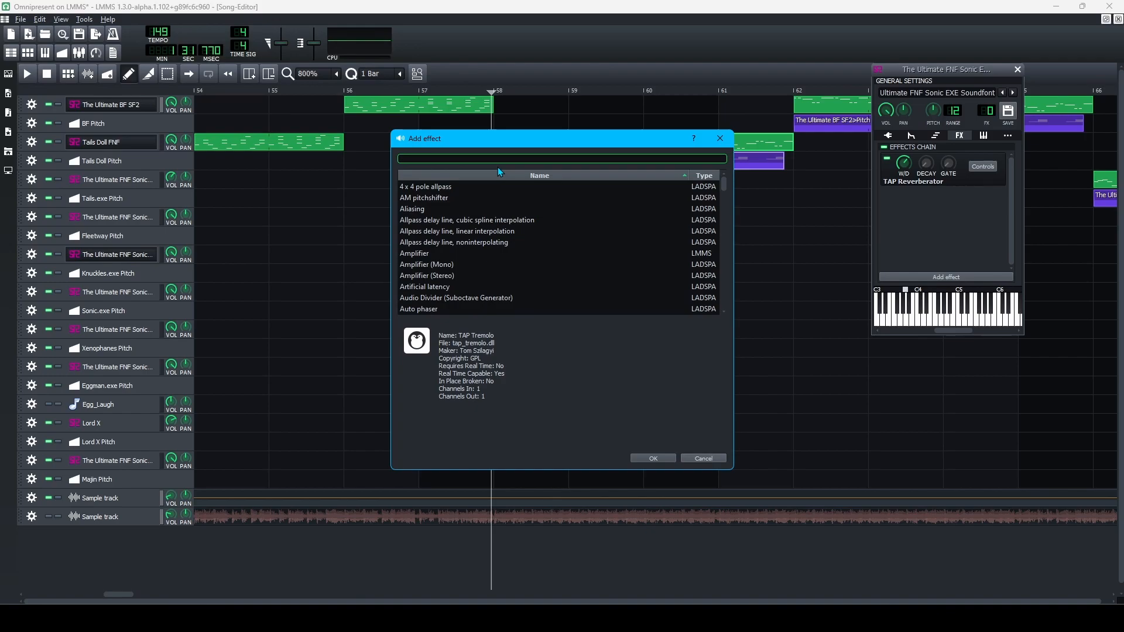
pyautogui.click(709, 461)
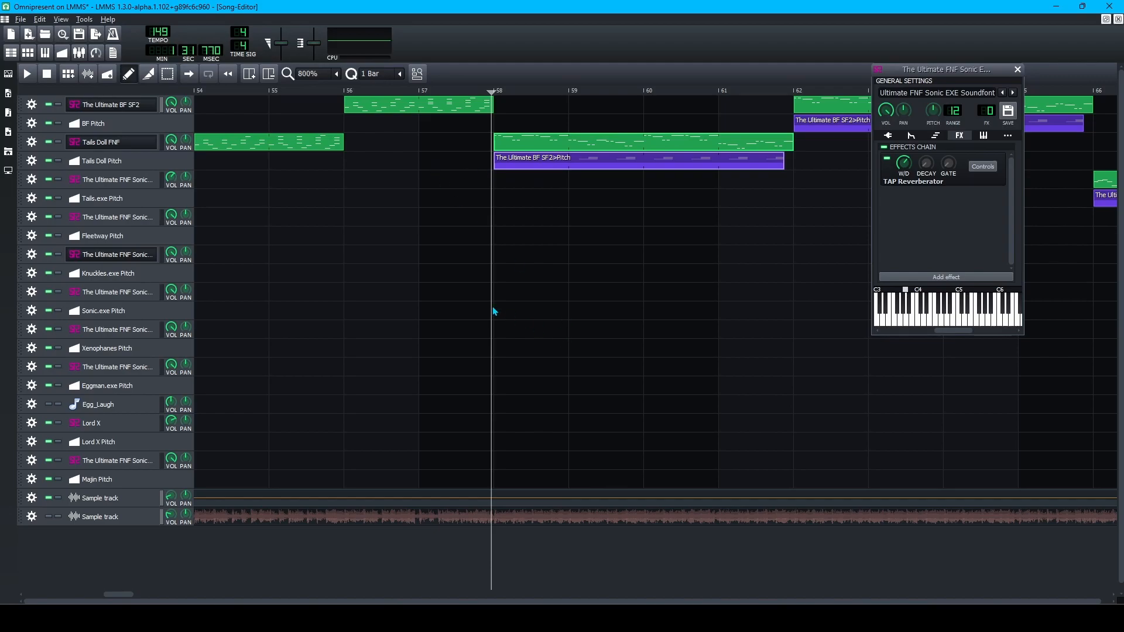
# Close the floating instrument window, play from bar 58 and stop, then save Omnipresent.
pyautogui.click(510, 559)
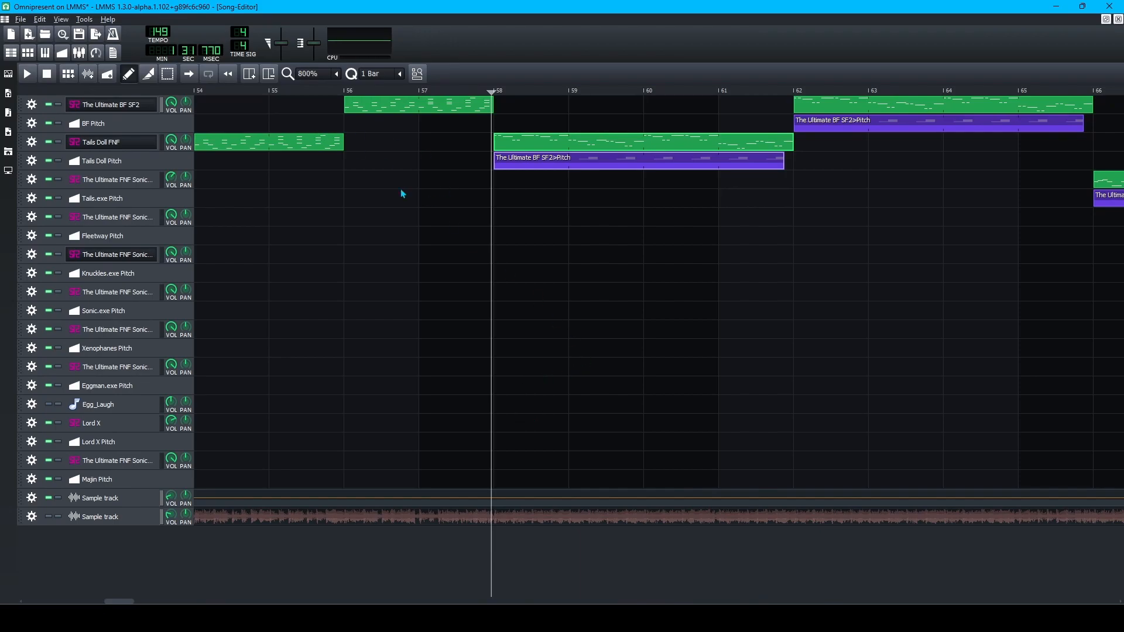
pyautogui.press('space')
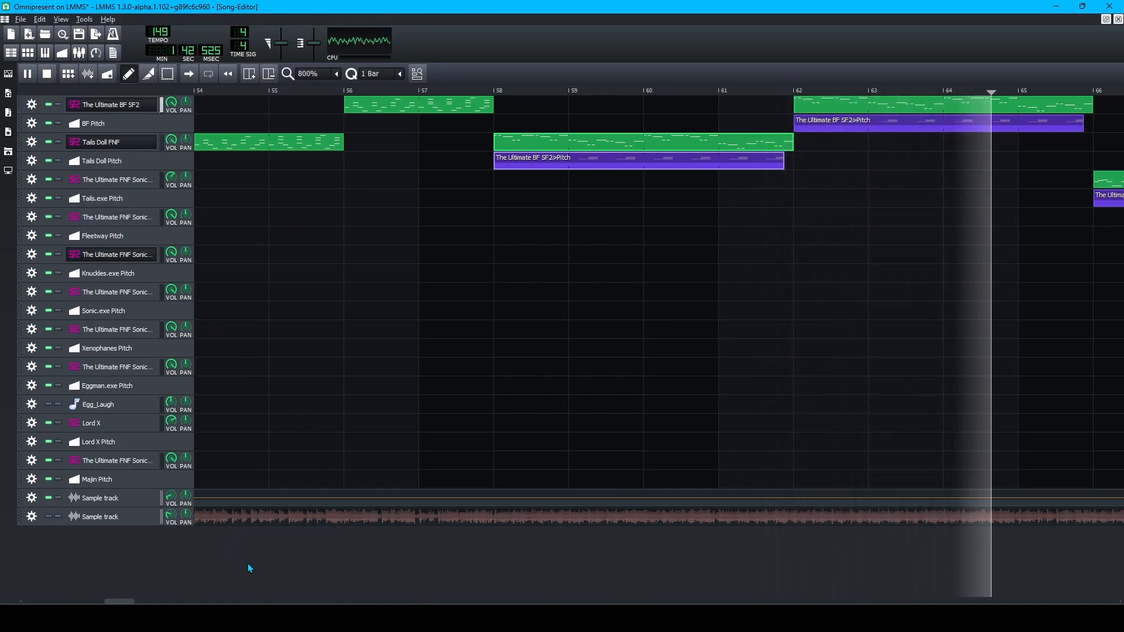
pyautogui.press('space')
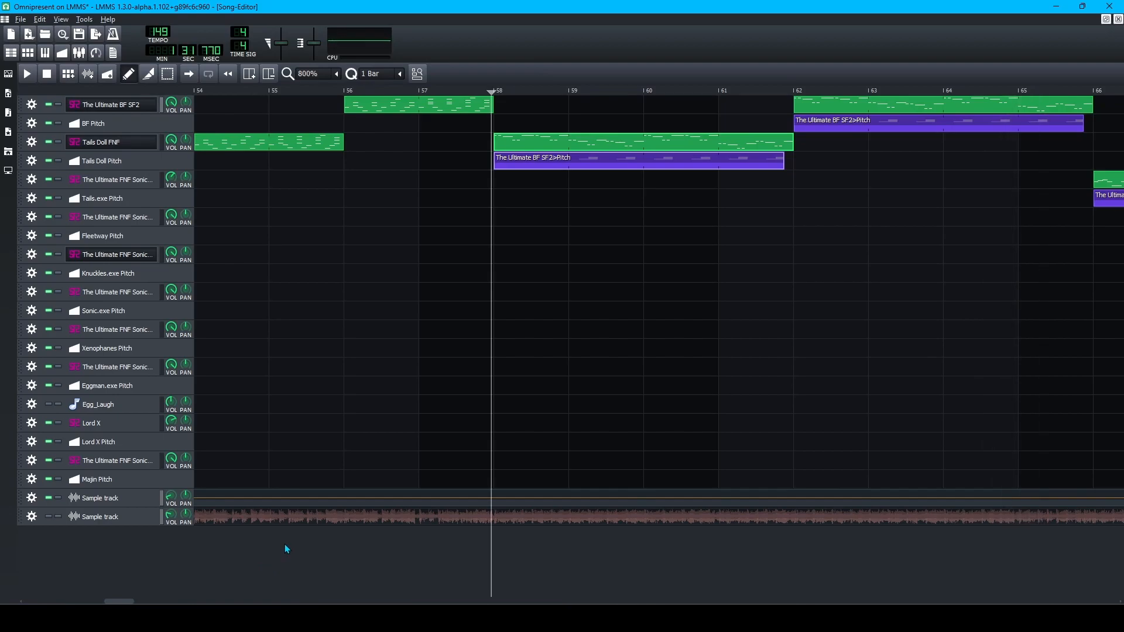
pyautogui.hotkey('ctrl', 's')
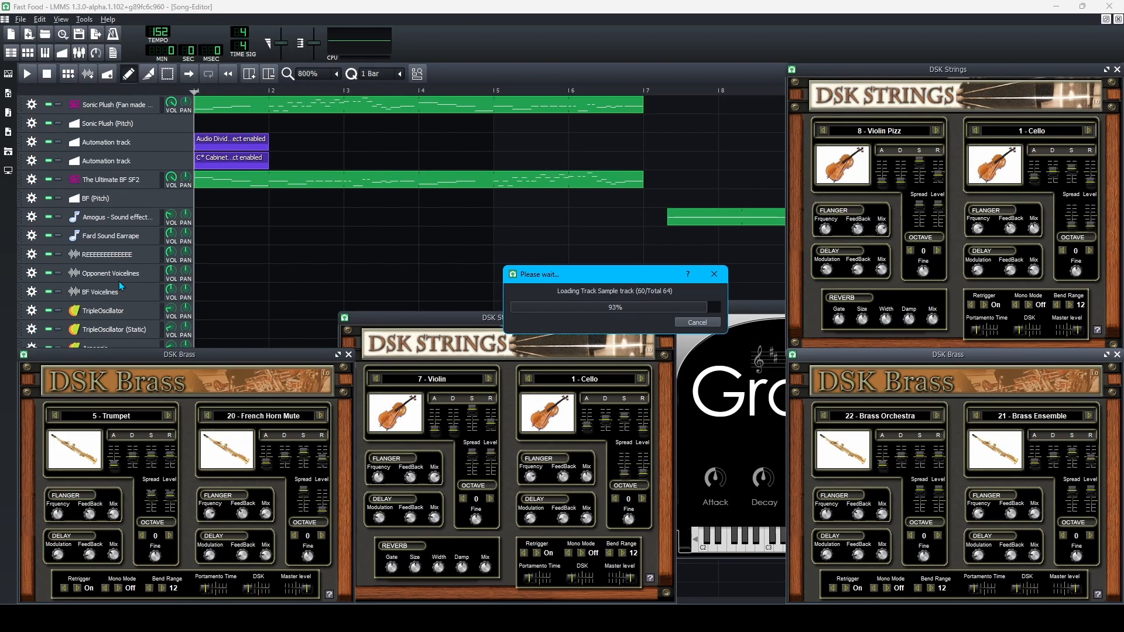
# Open the DSK Brass instrument's settings briefly, then close them again.
pyautogui.scroll(-15, 119, 290)
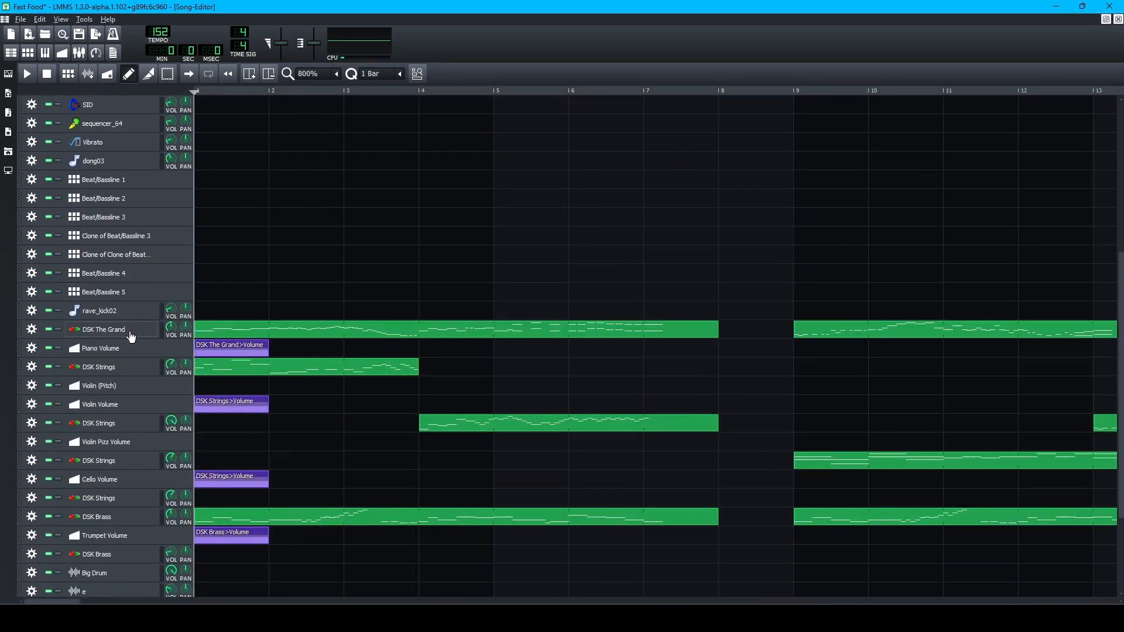
pyautogui.click(112, 450)
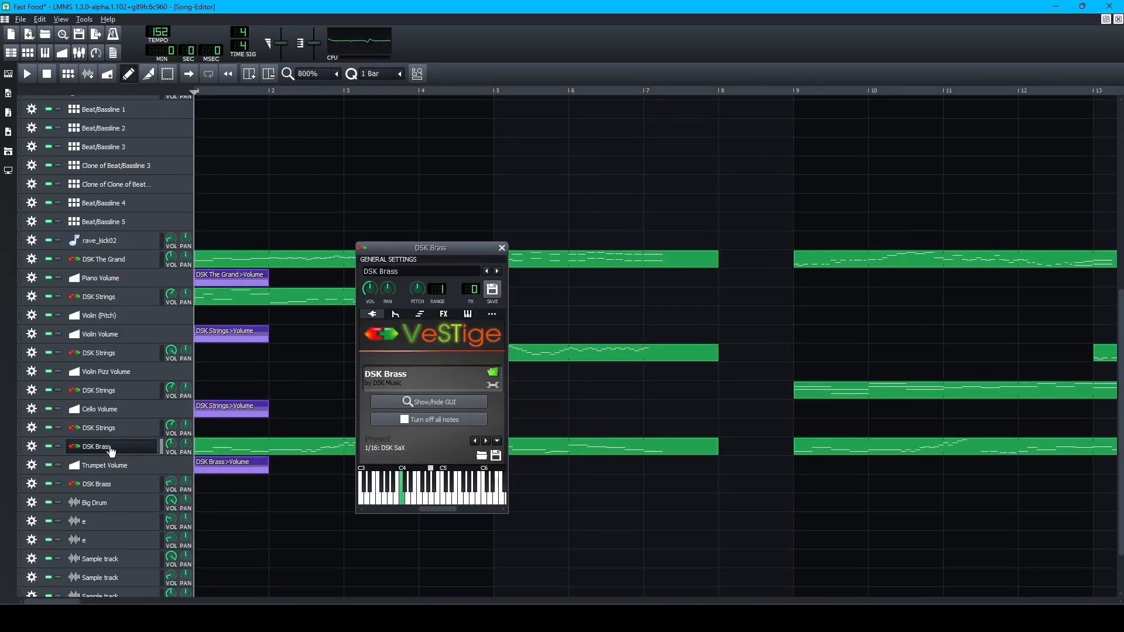
pyautogui.click(112, 450)
pyautogui.scroll(18, 95, 374)
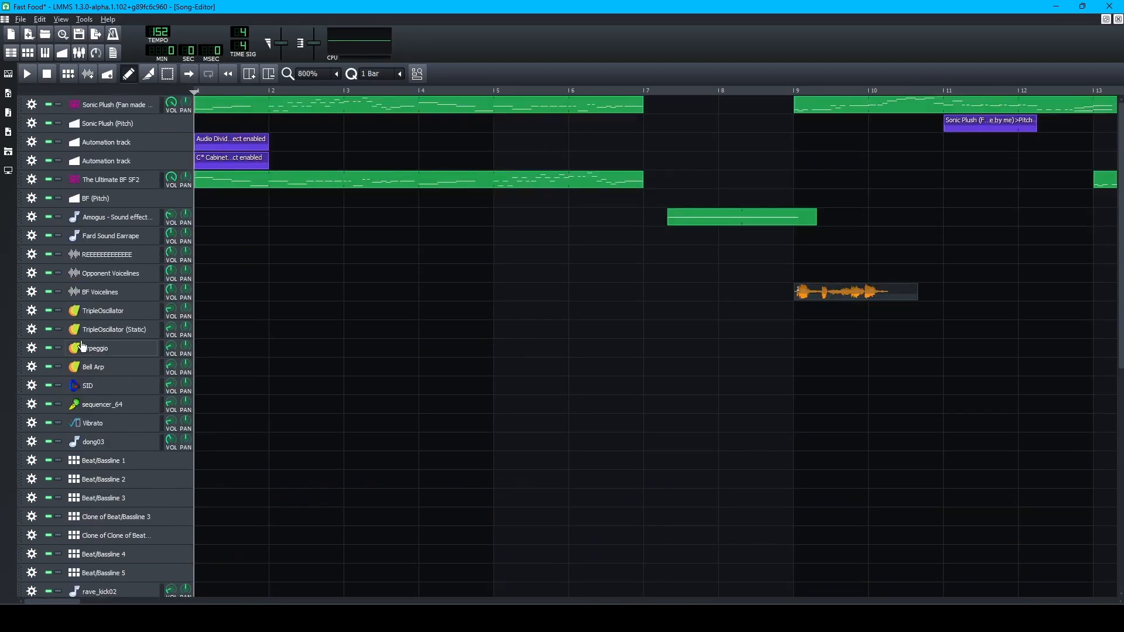
# Solo both the Sonic Plush and The Ultimate BF SF2 tracks and play them.
pyautogui.click(59, 105)
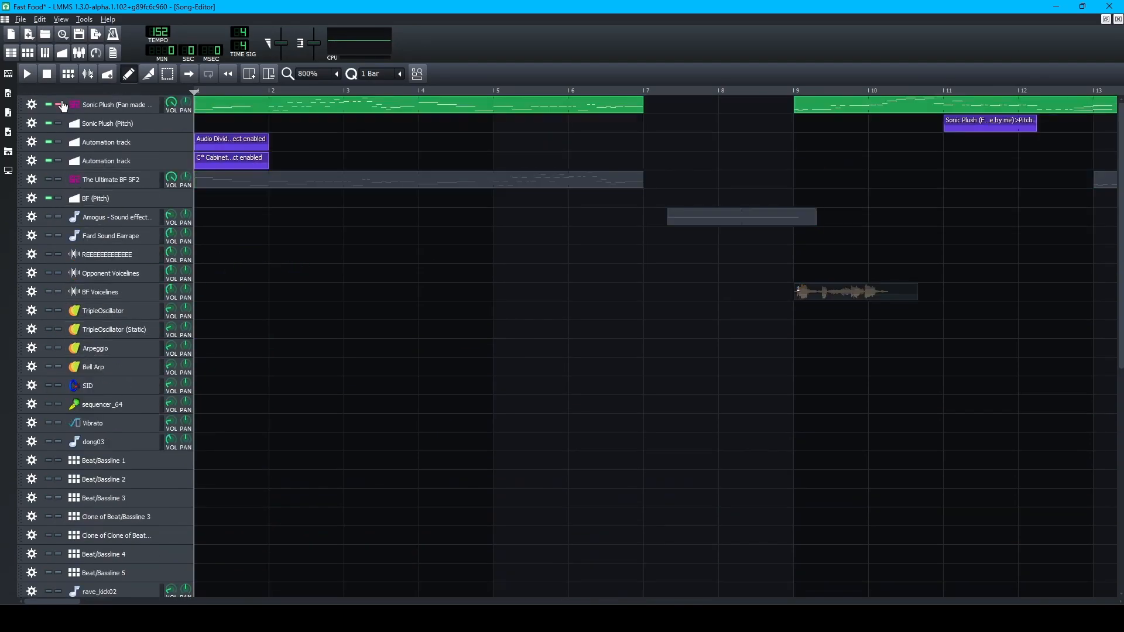
pyautogui.click(59, 180)
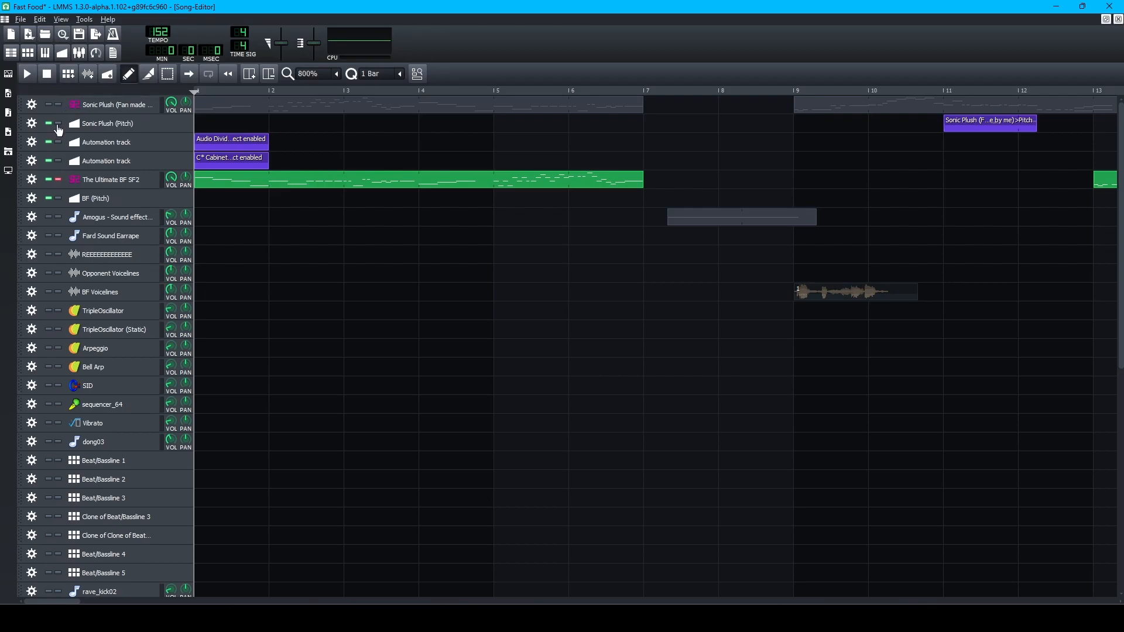
pyautogui.click(58, 105)
pyautogui.click(48, 180)
pyautogui.press('space')
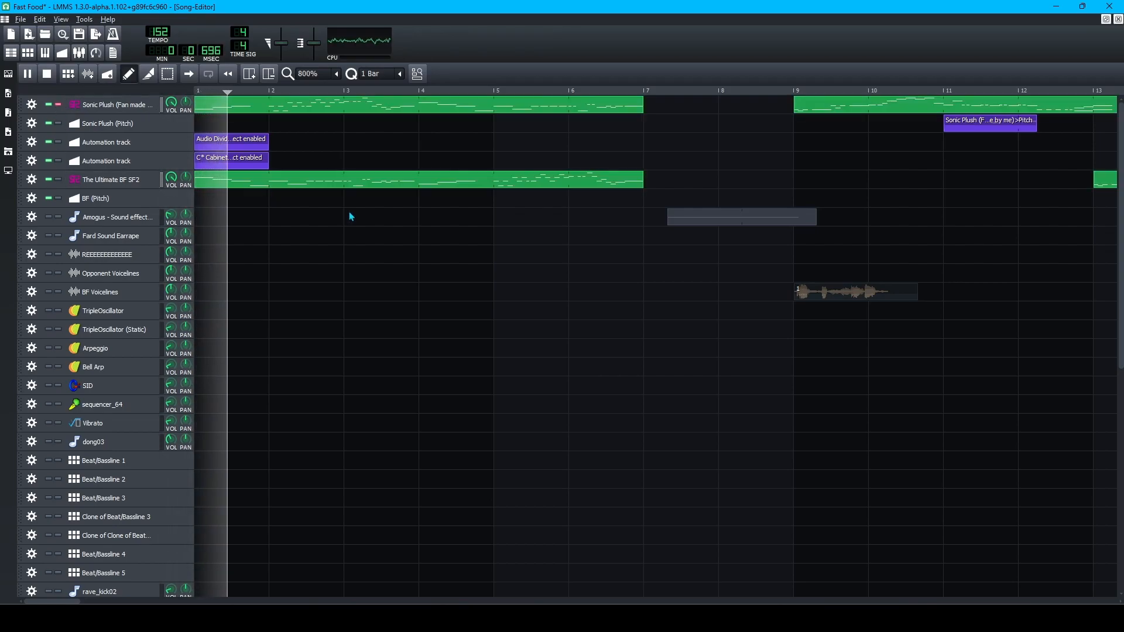
pyautogui.press('space')
# Set the playback start position to bar 11.
pyautogui.keyDown('ctrl'); pyautogui.scroll(-2, 562, 287); pyautogui.keyUp('ctrl')
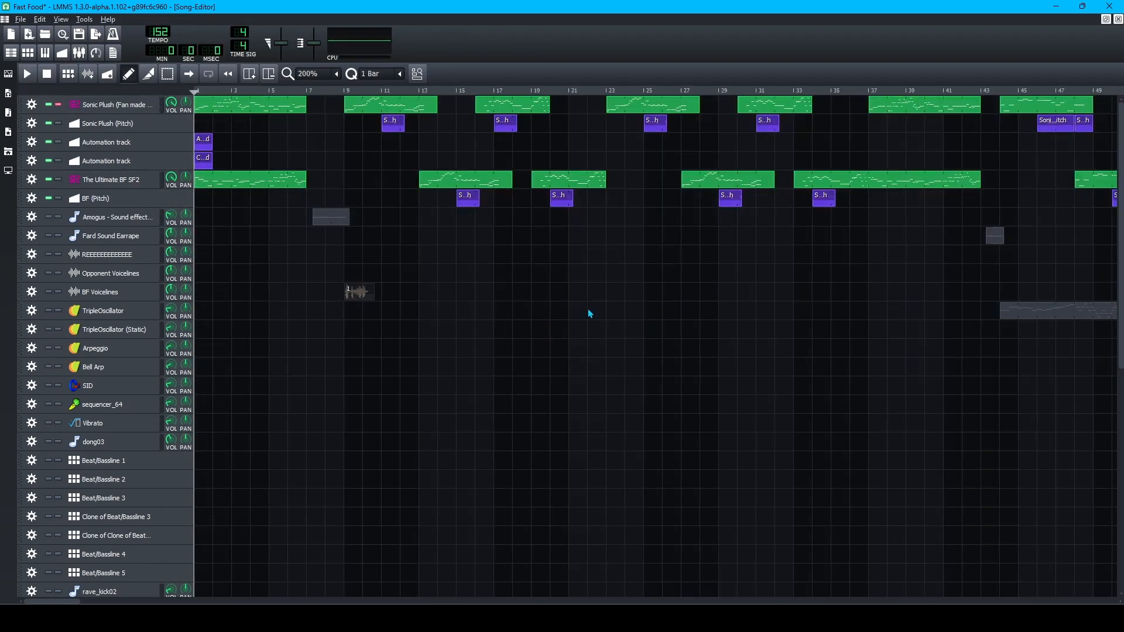
pyautogui.click(381, 92)
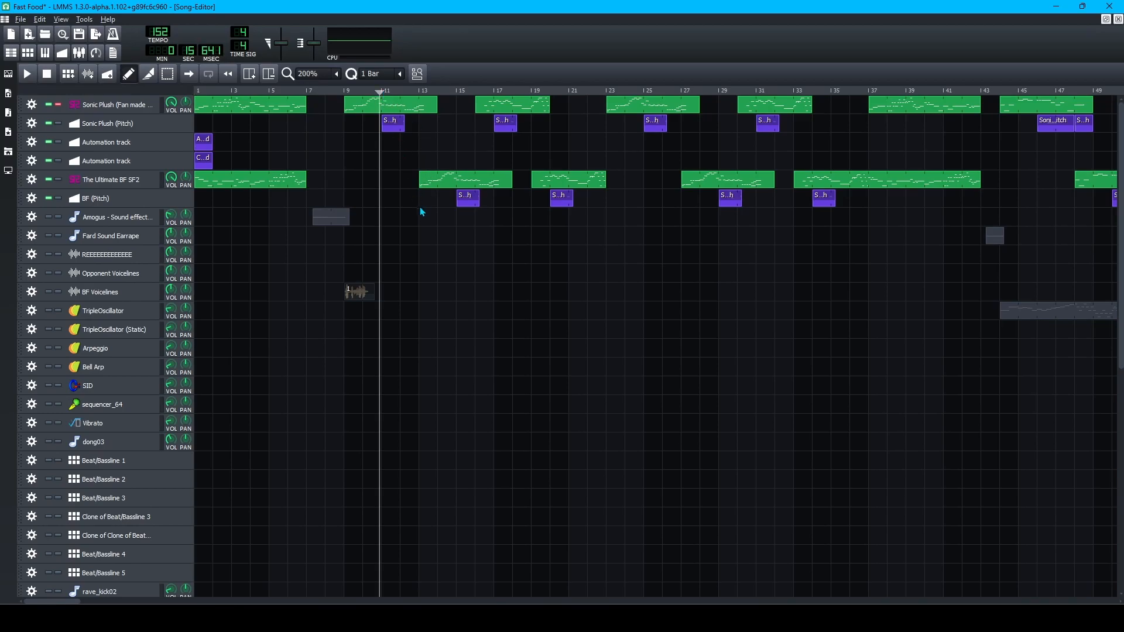
pyautogui.keyDown('ctrl'); pyautogui.scroll(2, 416, 208); pyautogui.keyUp('ctrl')
pyautogui.press('space')
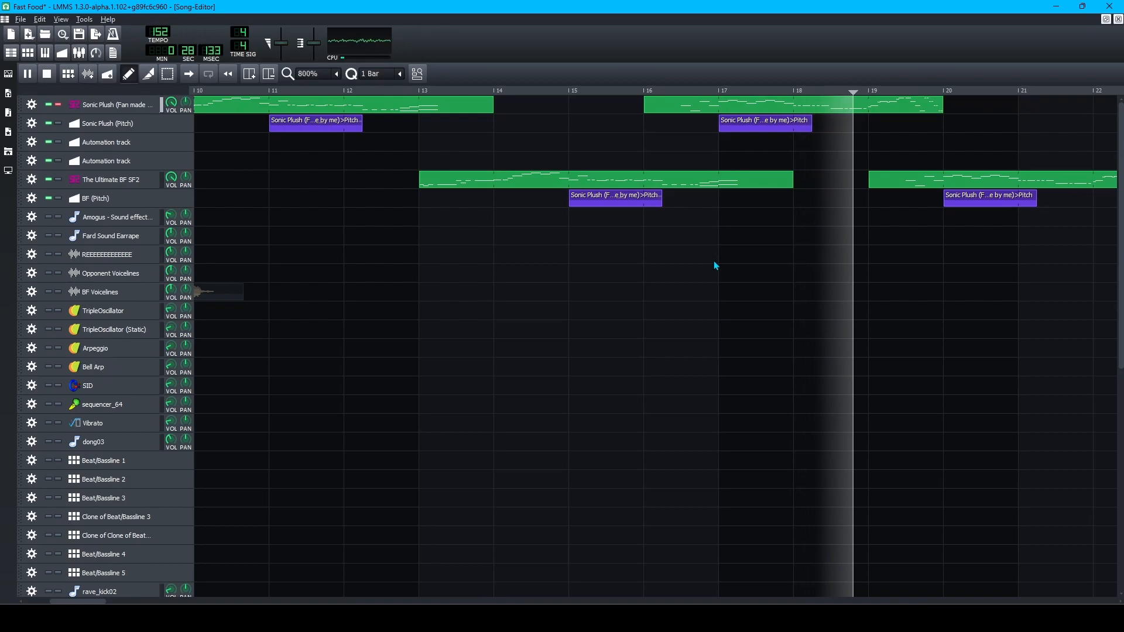
pyautogui.press('space')
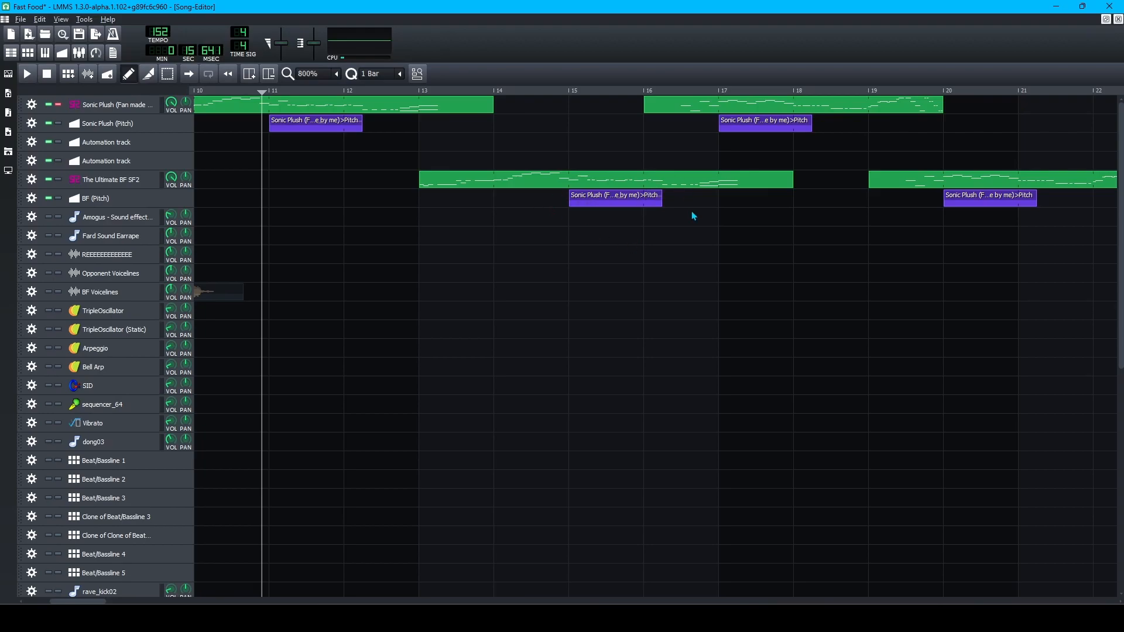
pyautogui.scroll(-1, 692, 212)
pyautogui.hscroll(2, 789, 287)
pyautogui.hscroll(-2, 789, 287)
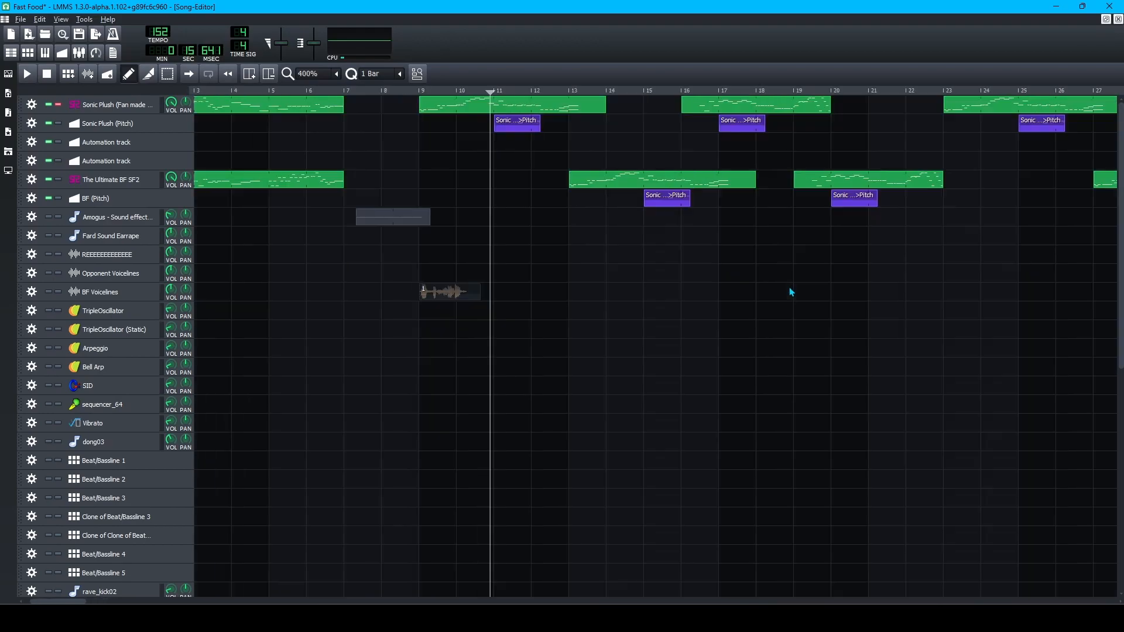
pyautogui.scroll(-2, 790, 291)
pyautogui.hscroll(6, 770, 294)
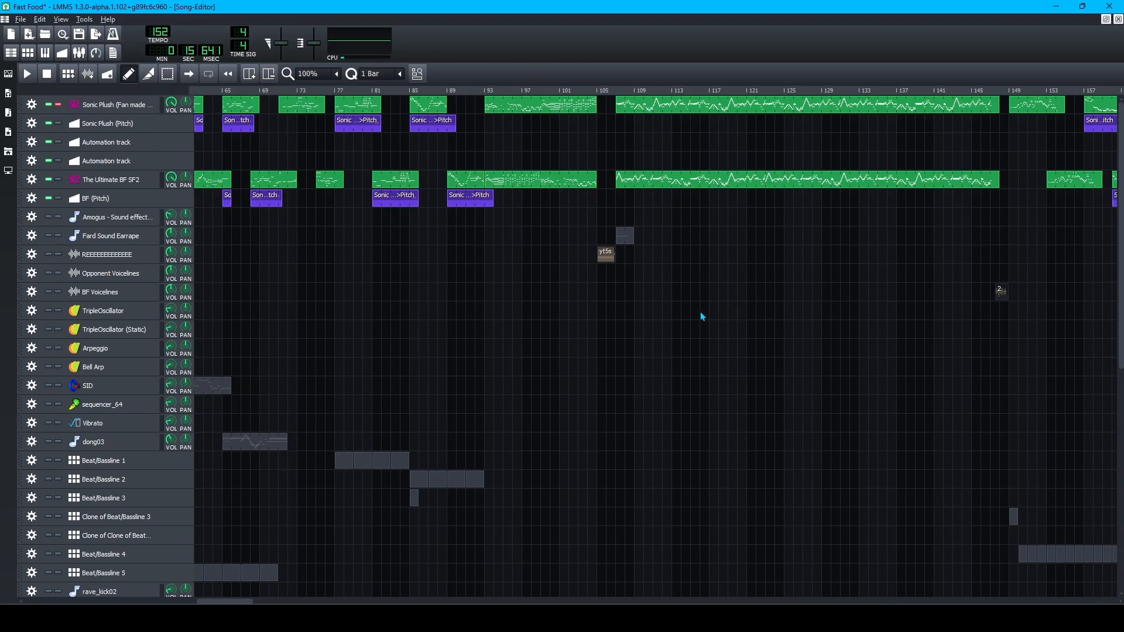
pyautogui.hscroll(-1, 598, 326)
pyautogui.click(557, 92)
pyautogui.press('space')
pyautogui.scroll(1, 617, 310)
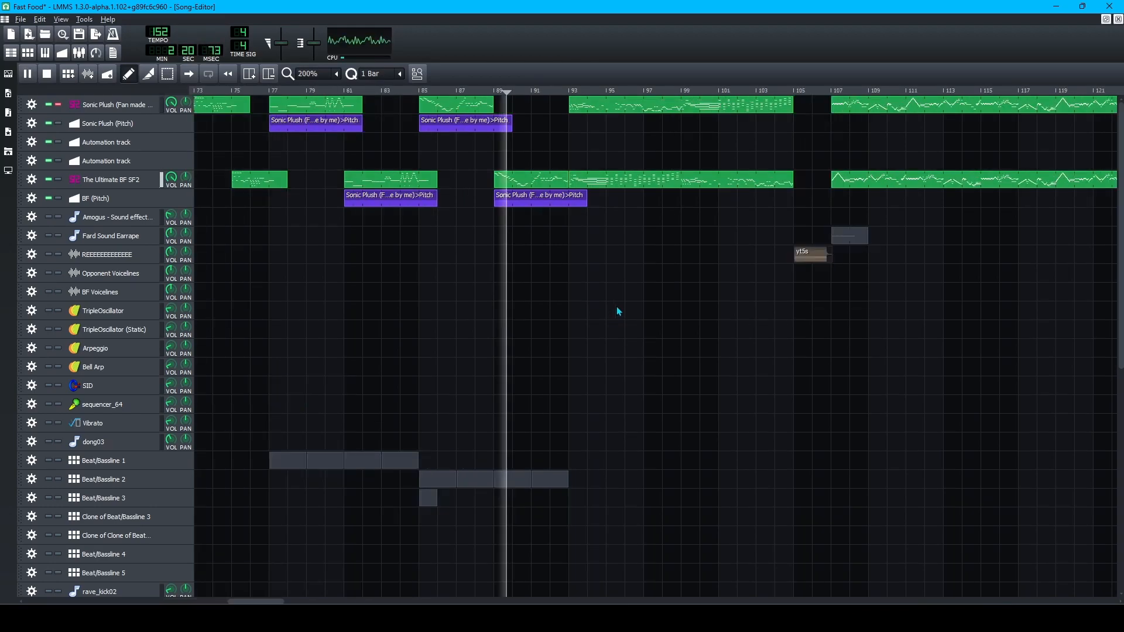
pyautogui.scroll(2, 586, 290)
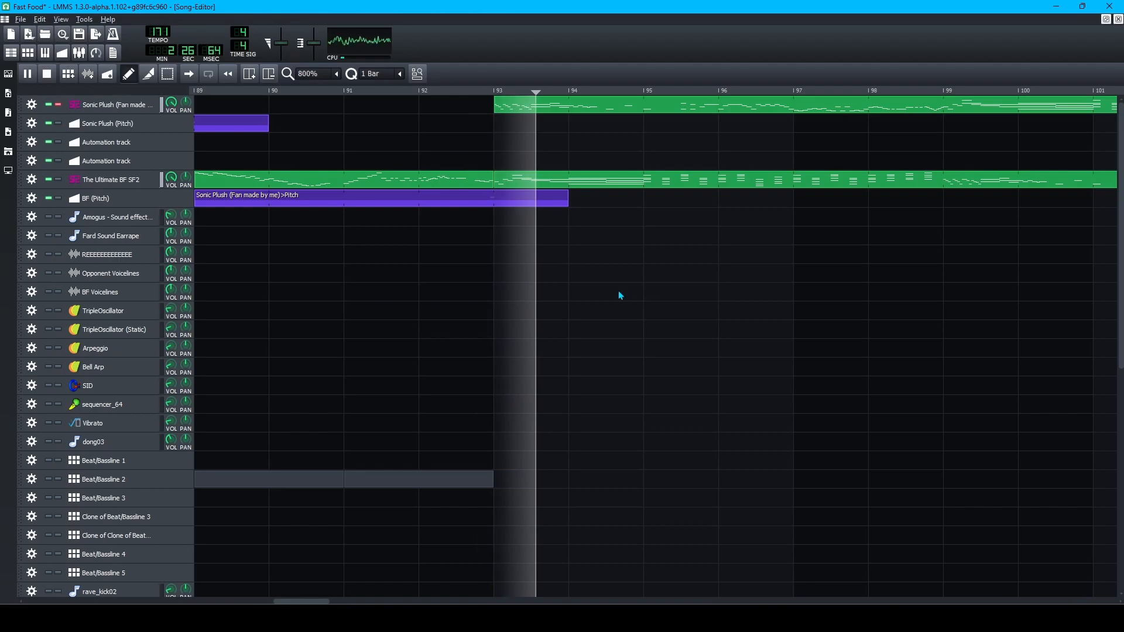
pyautogui.press('space')
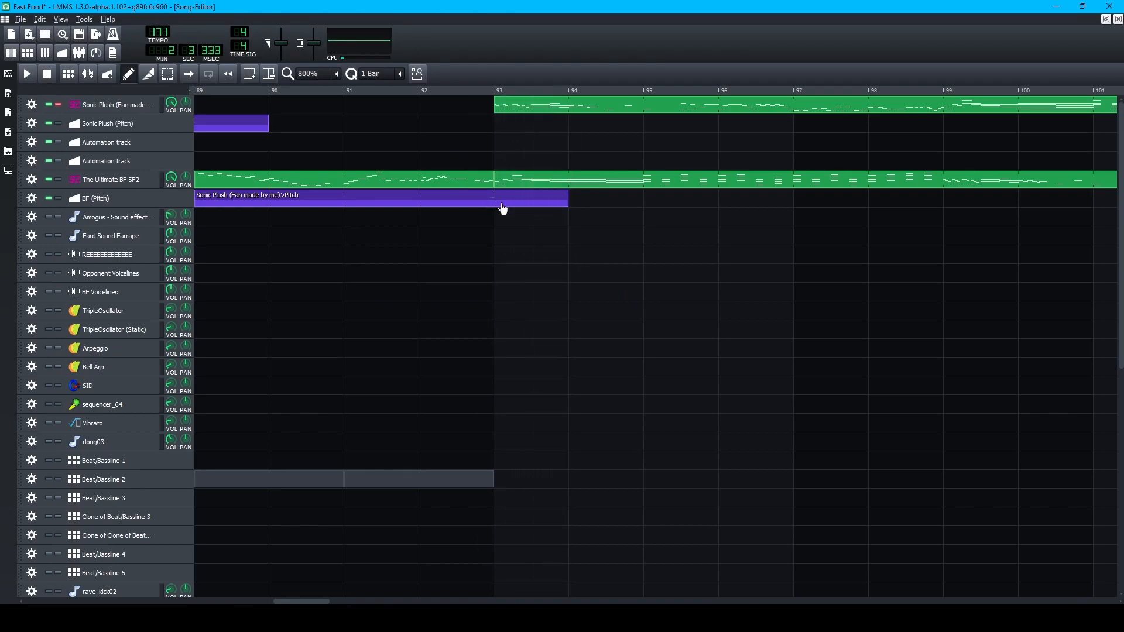
pyautogui.doubleClick(498, 208)
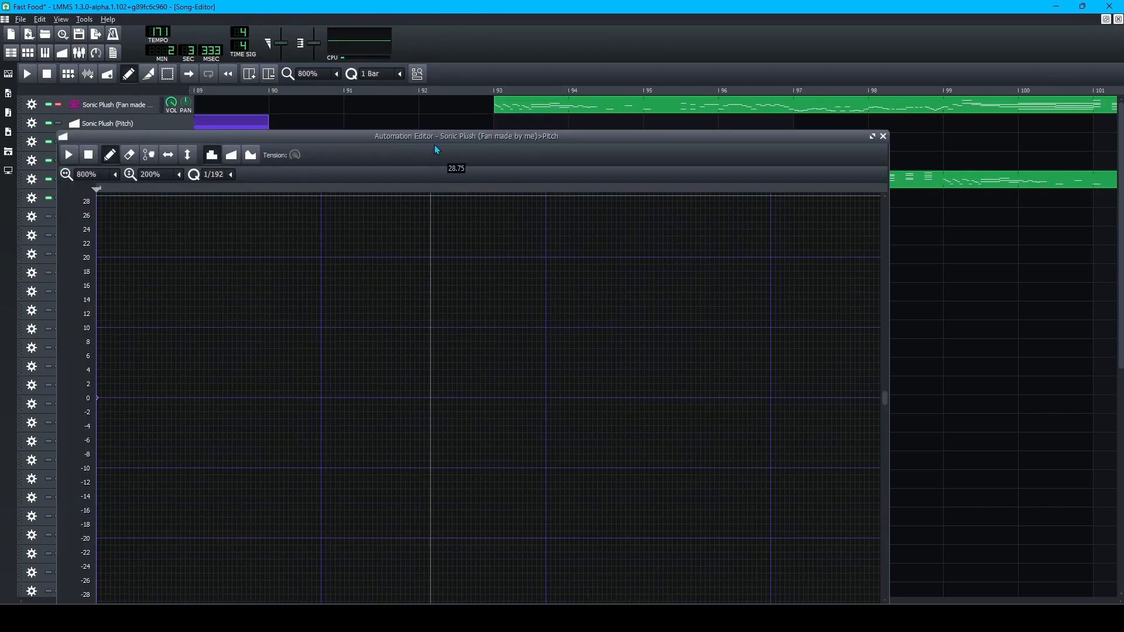
pyautogui.moveTo(446, 107); pyautogui.dragTo(459, 110)
pyautogui.moveTo(446, 582); pyautogui.dragTo(516, 473)
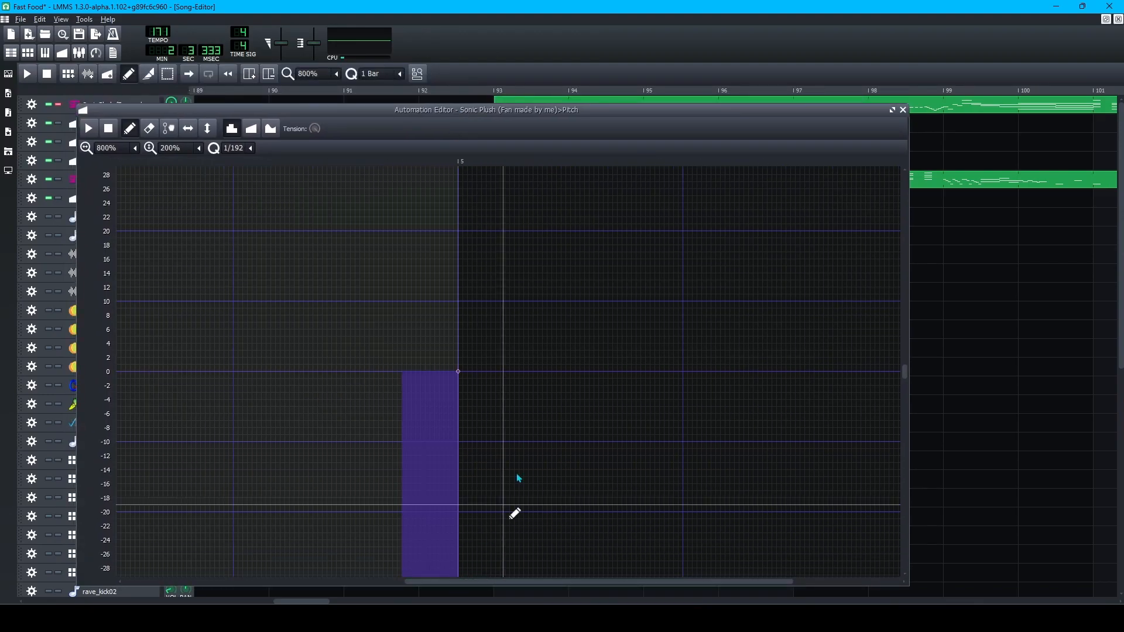
pyautogui.click(903, 110)
pyautogui.scroll(-2, 381, 305)
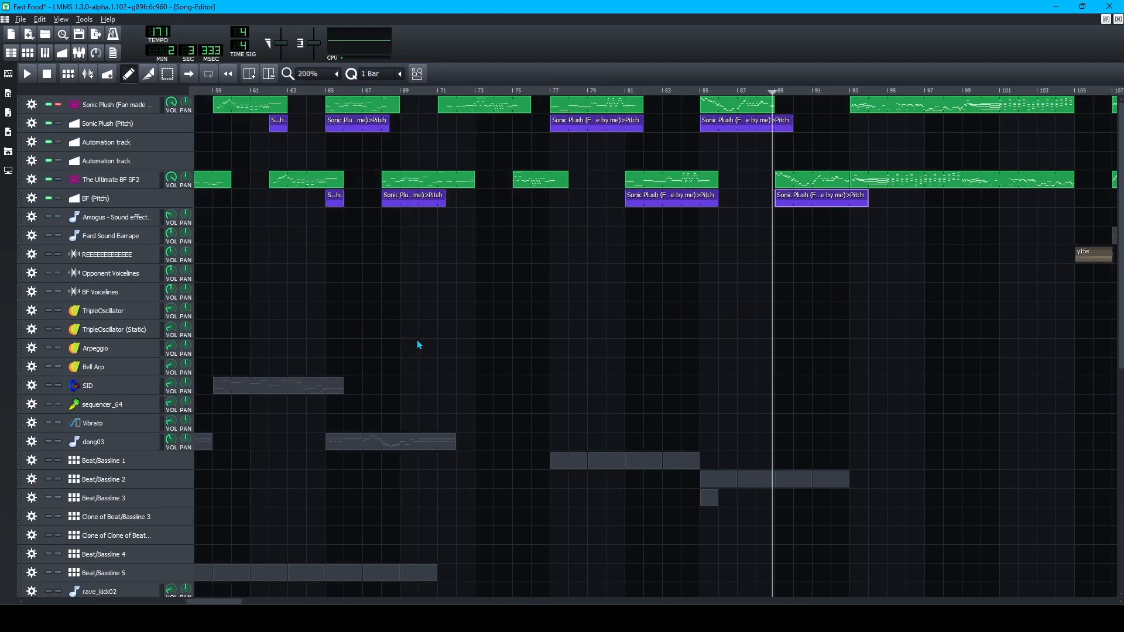
pyautogui.moveTo(603, 91); pyautogui.dragTo(620, 88)
pyautogui.press('space')
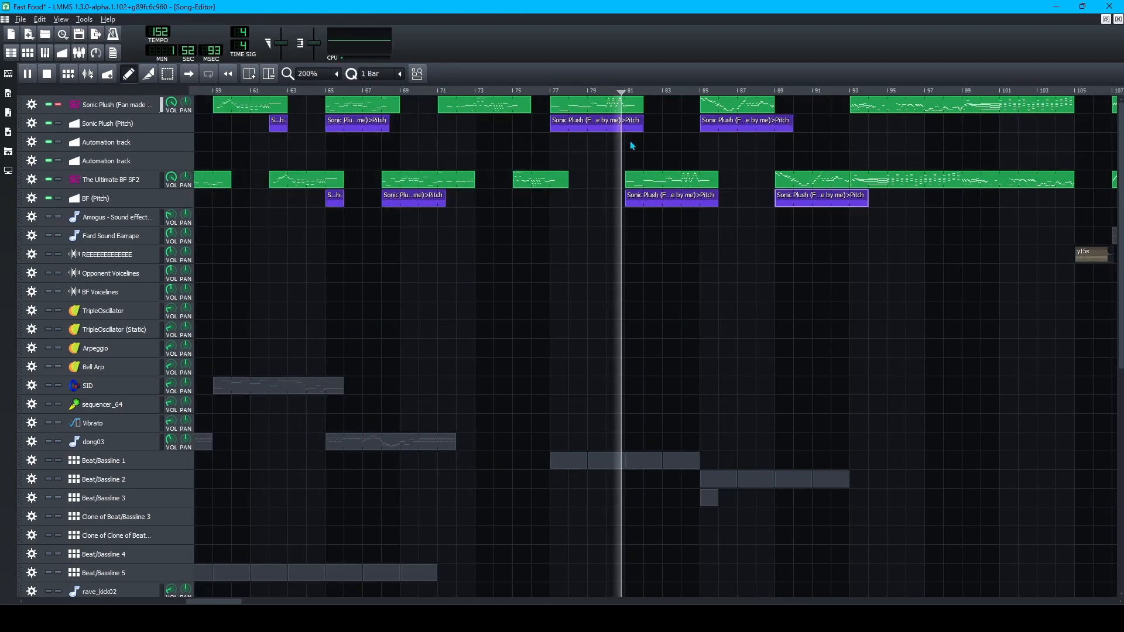
pyautogui.press('space')
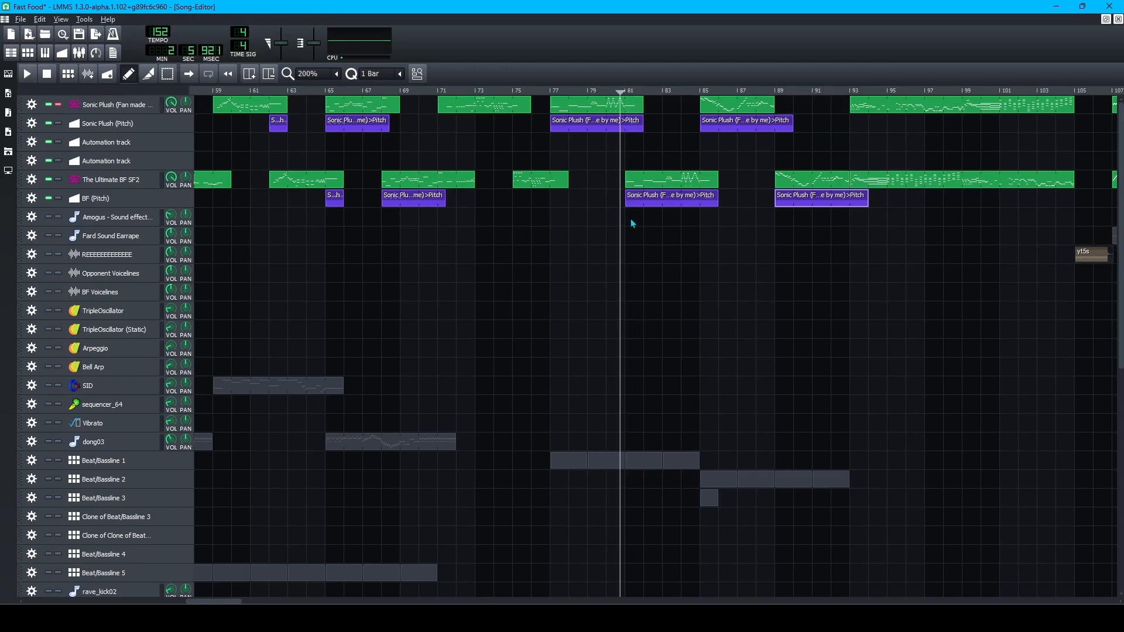
pyautogui.scroll(2, 634, 272)
pyautogui.scroll(1, 545, 210)
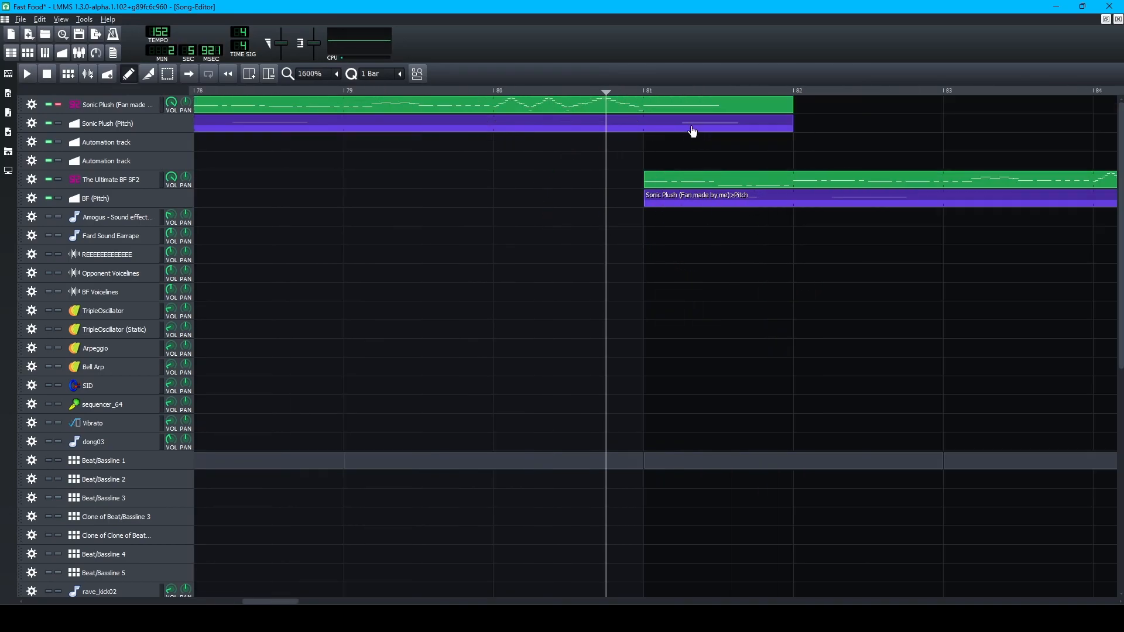
pyautogui.click(641, 90)
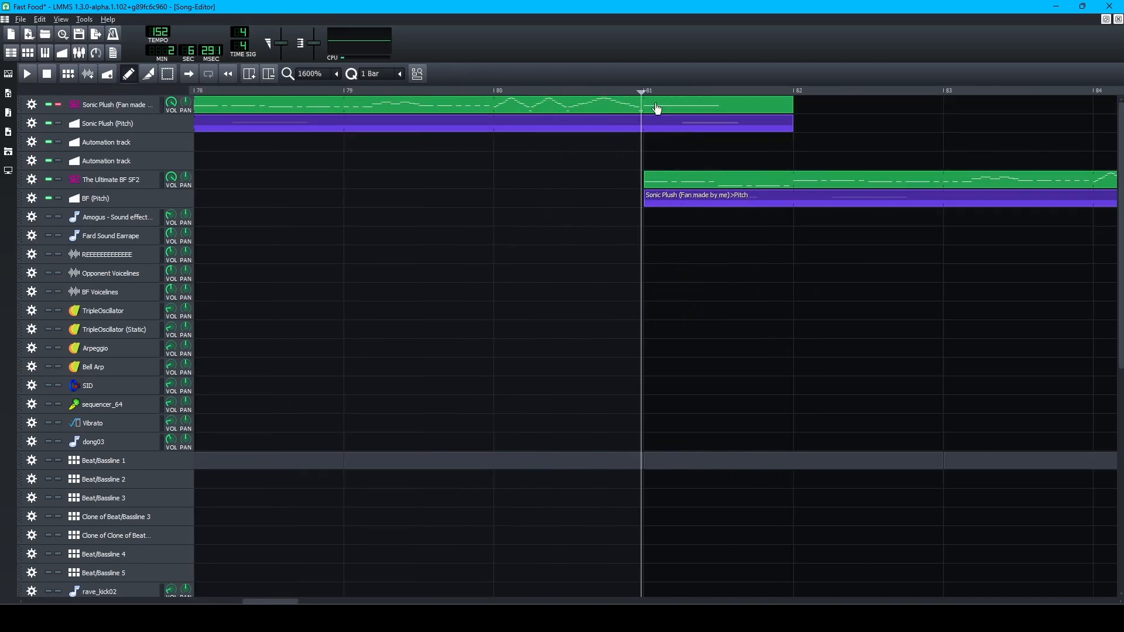
pyautogui.press('space')
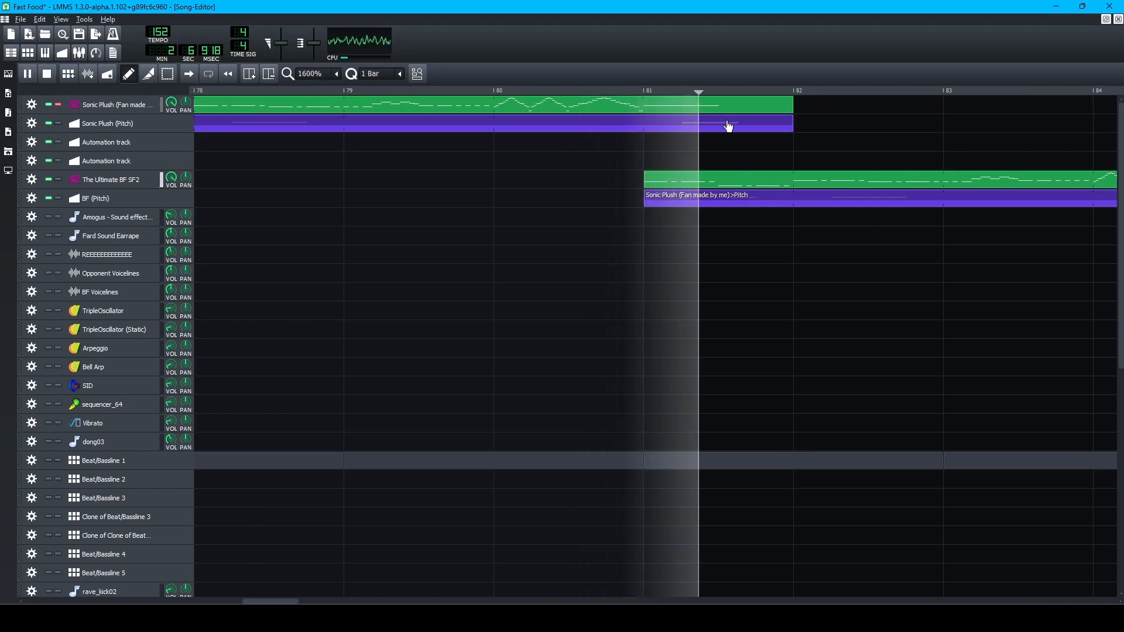
pyautogui.scroll(-1, 701, 333)
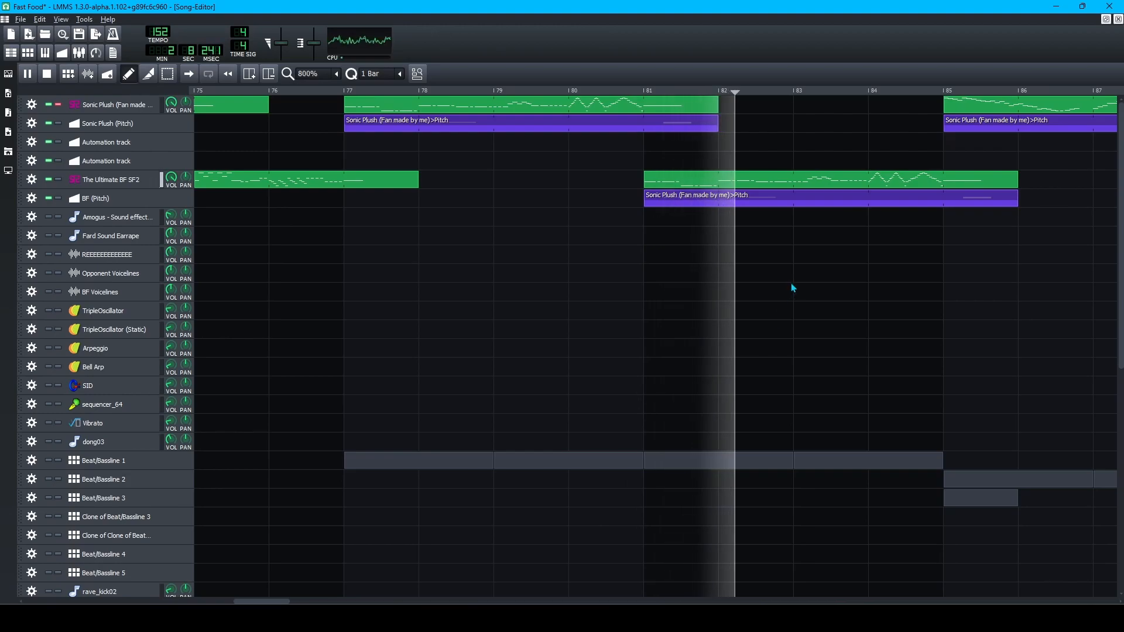
pyautogui.press('space')
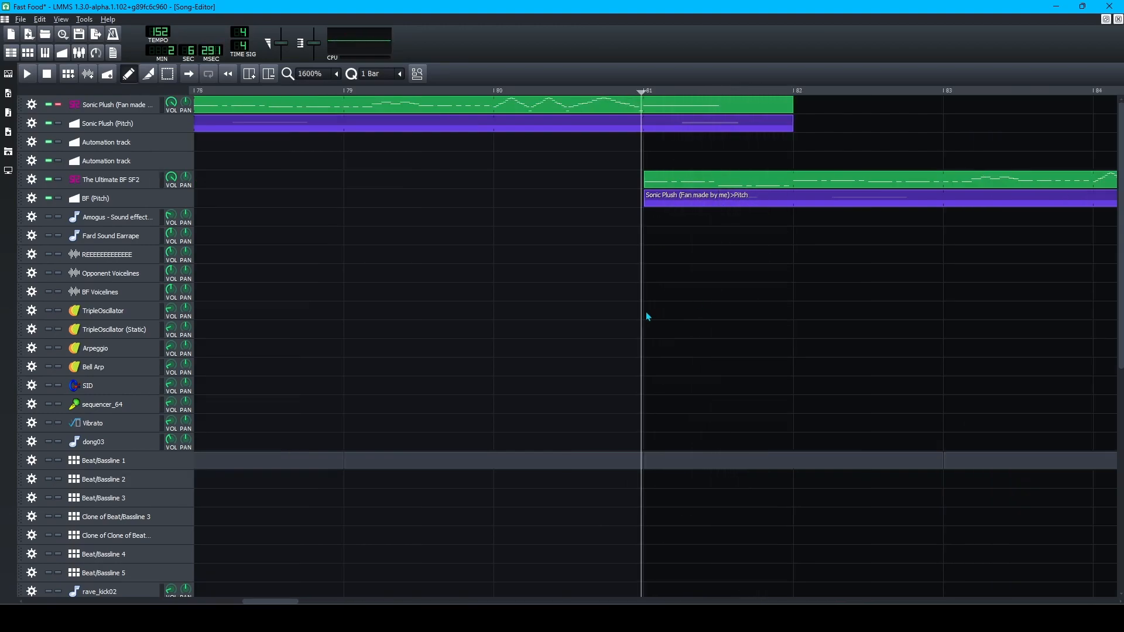
pyautogui.scroll(-1, 619, 315)
pyautogui.hscroll(-3, 612, 318)
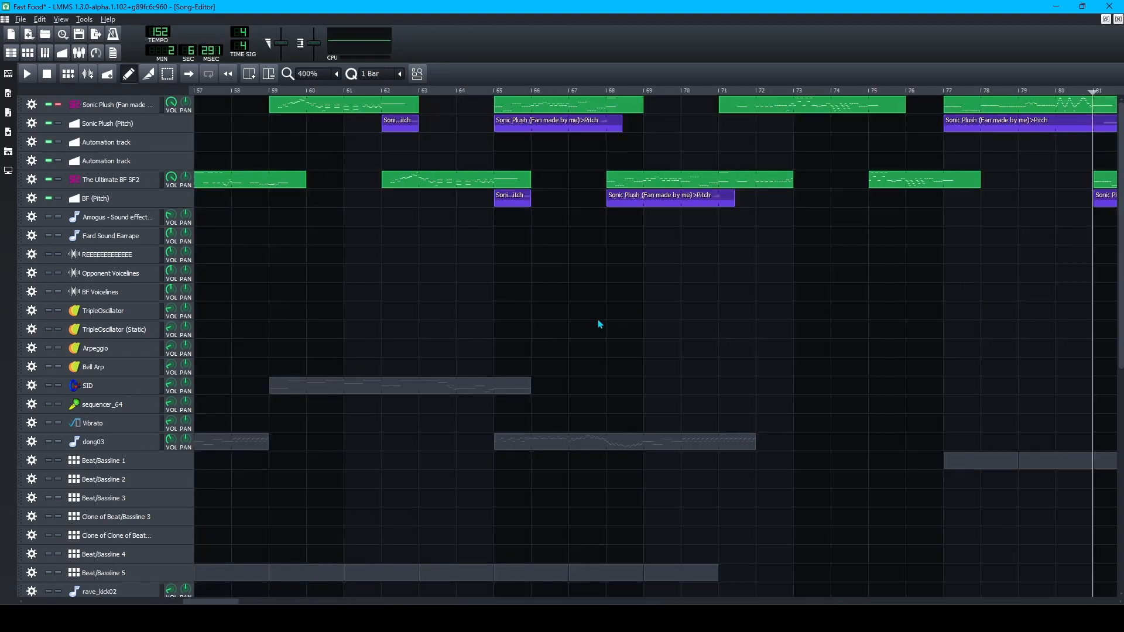
pyautogui.hscroll(3, 599, 323)
pyautogui.scroll(-2, 598, 323)
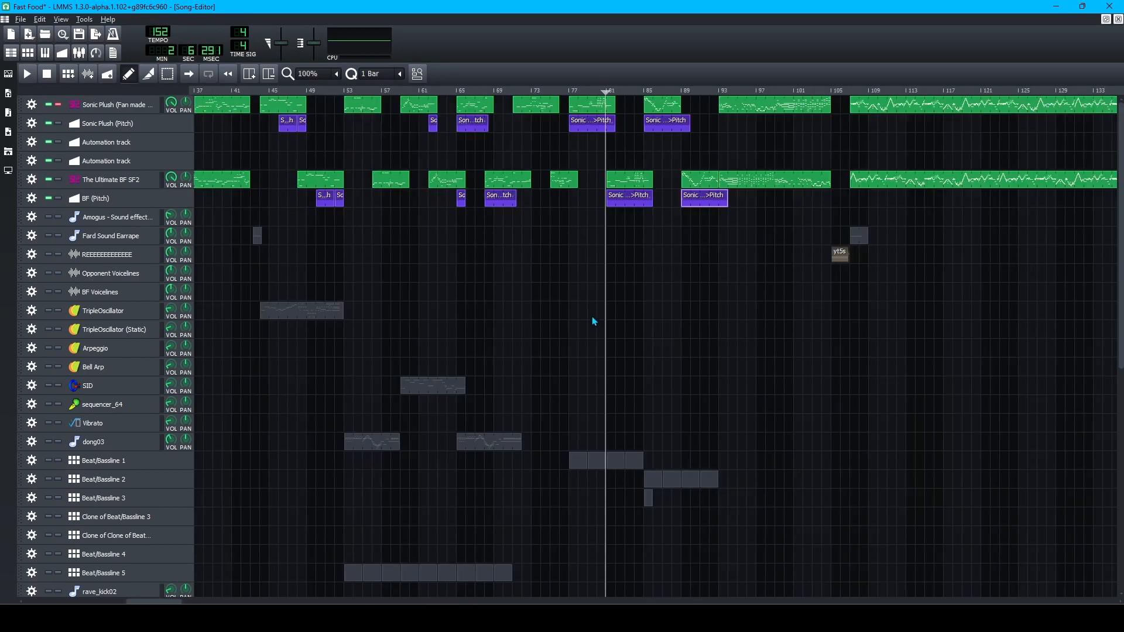
pyautogui.hscroll(-1, 497, 315)
pyautogui.click(547, 93)
pyautogui.scroll(3, 557, 257)
pyautogui.press('space')
pyautogui.press('space')
pyautogui.scroll(-2, 557, 256)
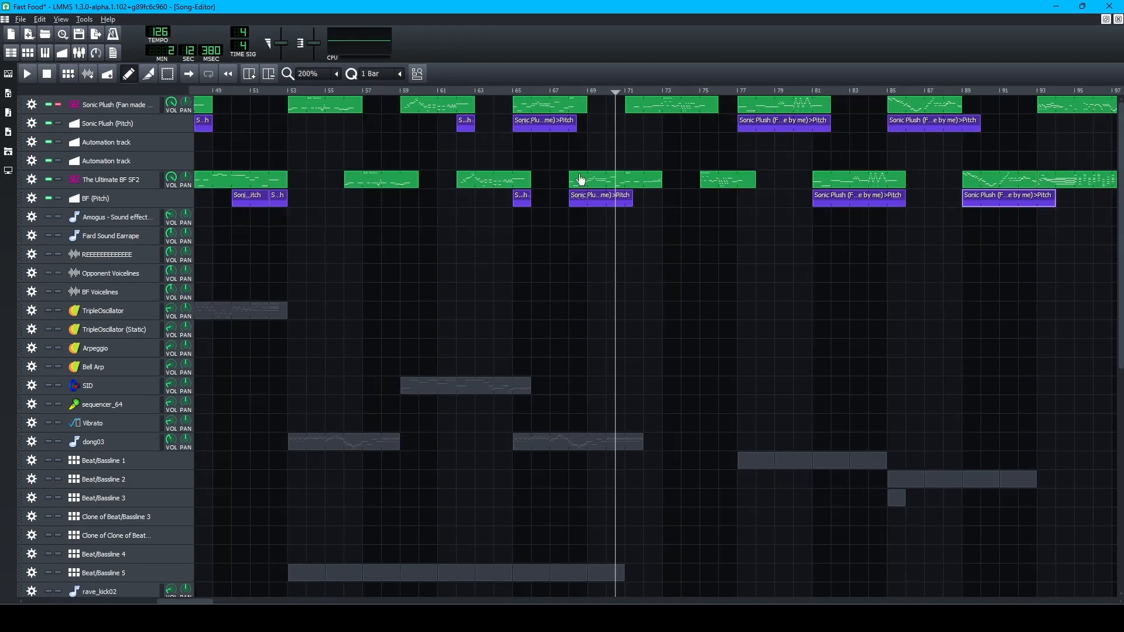
pyautogui.scroll(2, 608, 248)
pyautogui.click(418, 92)
pyautogui.press('space')
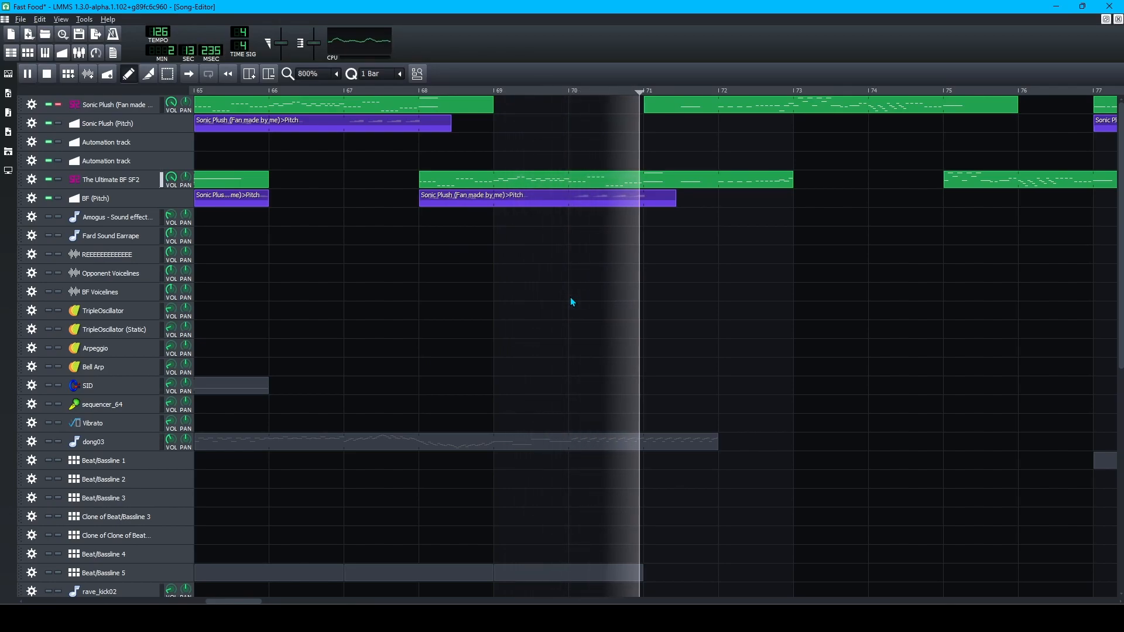
pyautogui.press('space')
# Open the BF vocal pattern's notes, save Fast Food, and close the Piano-Roll.
pyautogui.doubleClick(522, 182)
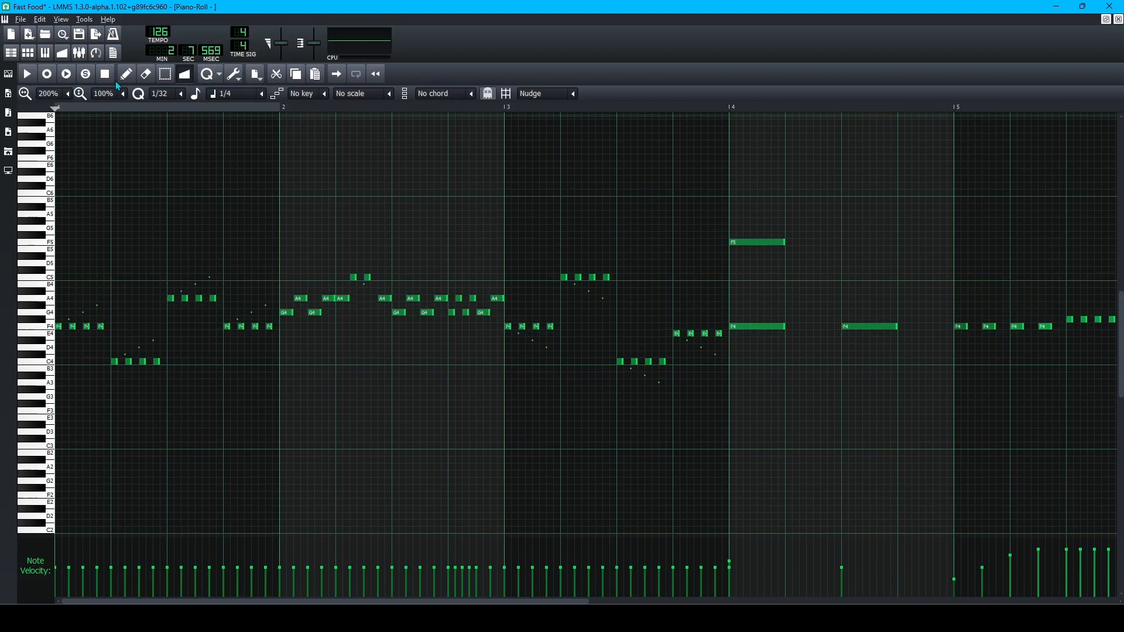
pyautogui.hotkey('ctrl', 's')
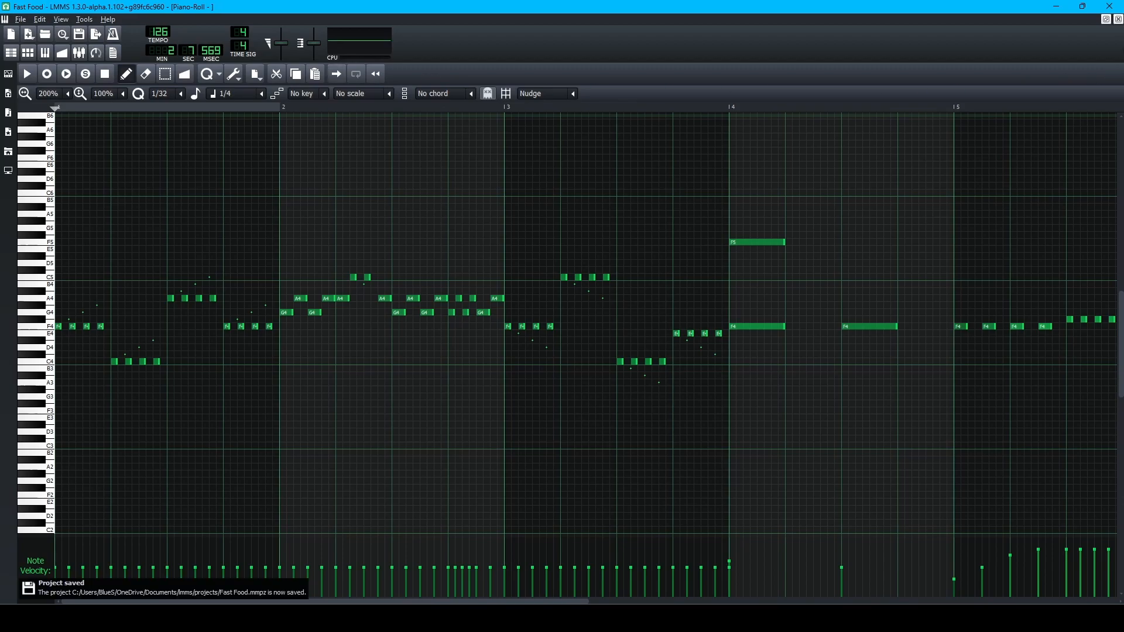
pyautogui.click(1118, 20)
# Solo The Ultimate BF SF2 track and play it from bar 65.
pyautogui.scroll(1, 494, 290)
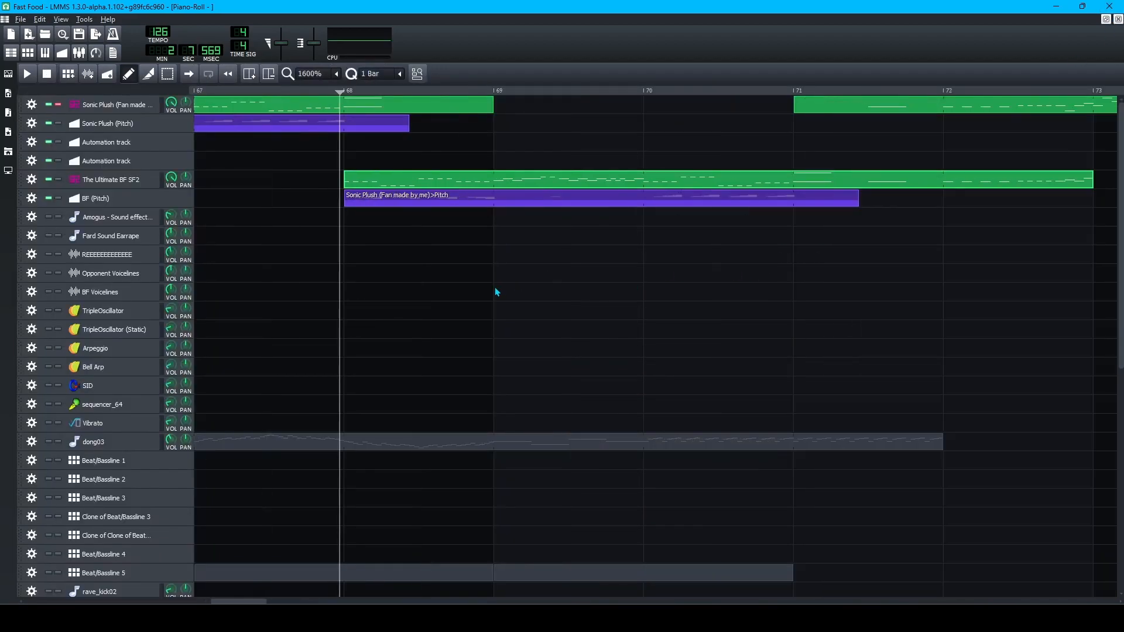
pyautogui.scroll(-2, 494, 291)
pyautogui.hscroll(-4, 493, 286)
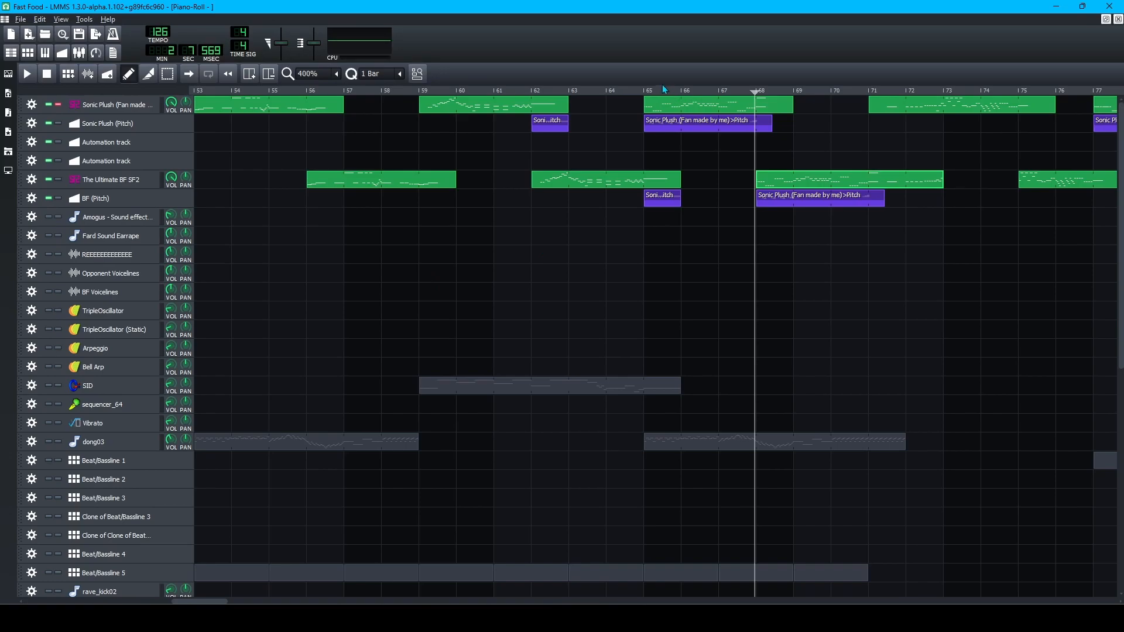
pyautogui.click(643, 92)
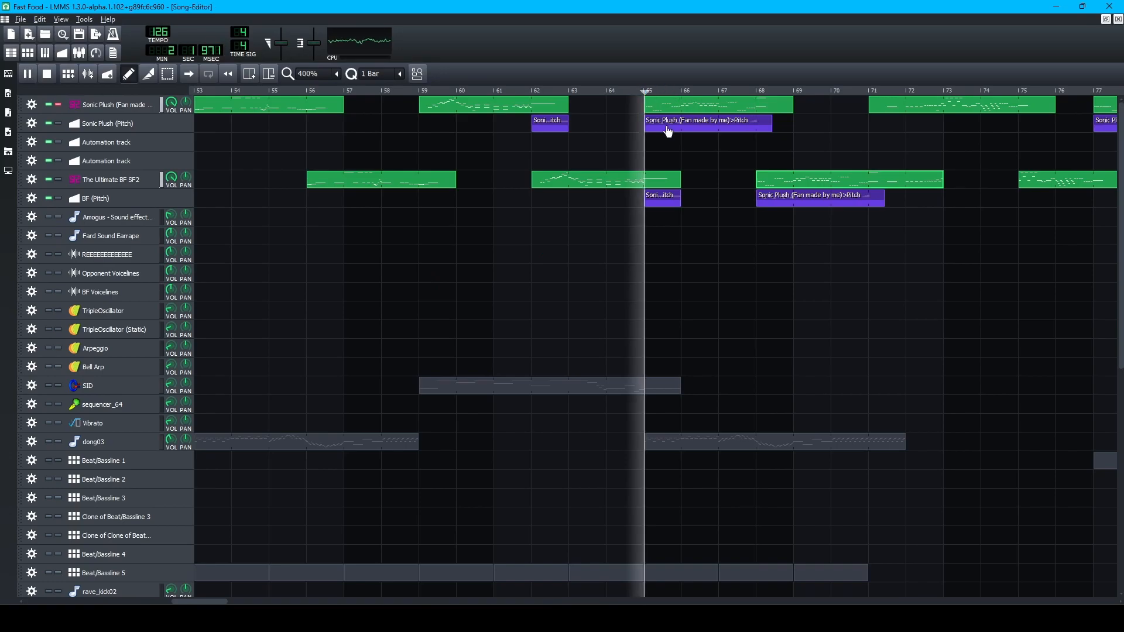
pyautogui.click(58, 179)
pyautogui.scroll(2, 644, 229)
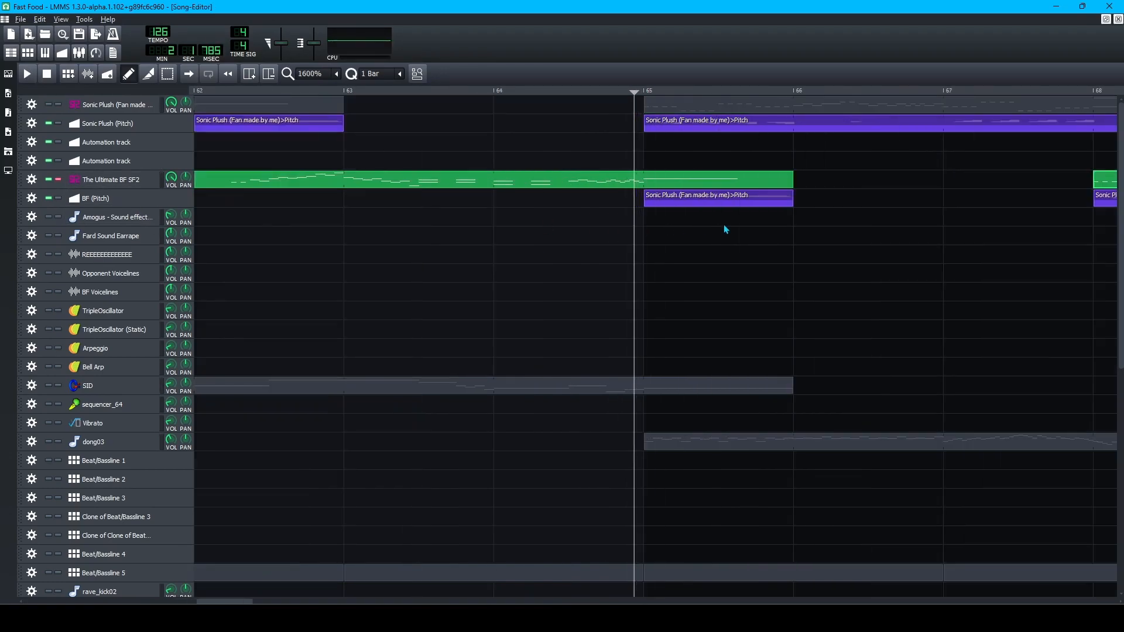
pyautogui.press('space')
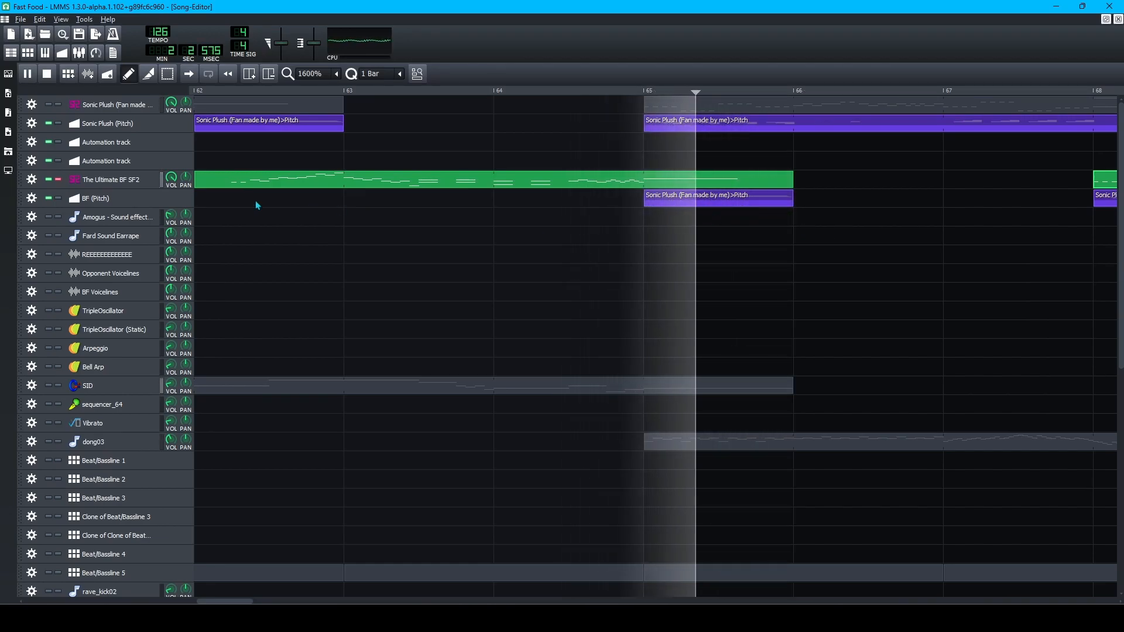
pyautogui.press('space')
# Turn off solo on The Ultimate BF SF2 and save Fast Food again.
pyautogui.click(59, 179)
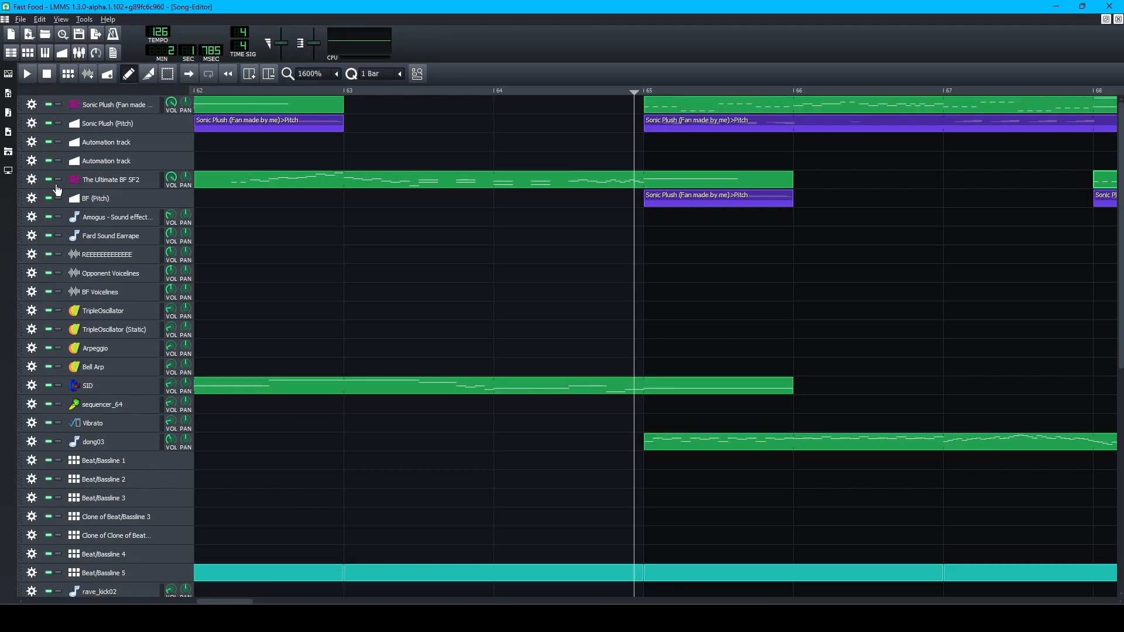
pyautogui.scroll(-3, 456, 303)
pyautogui.hotkey('ctrl', 's')
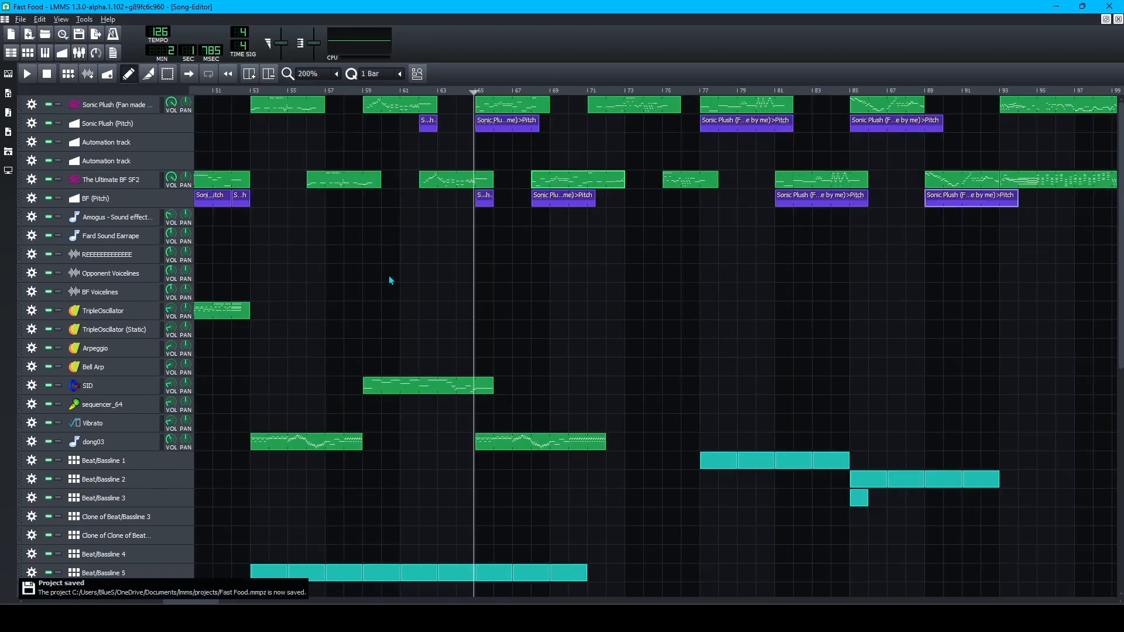
pyautogui.click(21, 19)
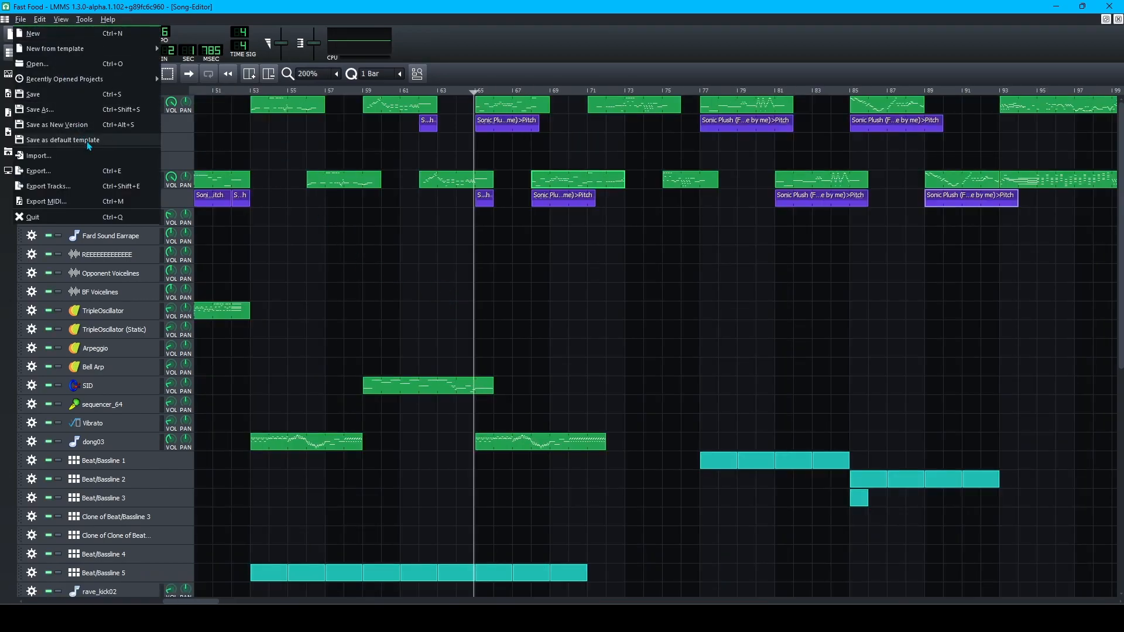
# Open the Tremolo Test project from the project menu.
pyautogui.click(2, 309)
pyautogui.press('space')
pyautogui.press('space')
pyautogui.click(20, 19)
pyautogui.click(3, 291)
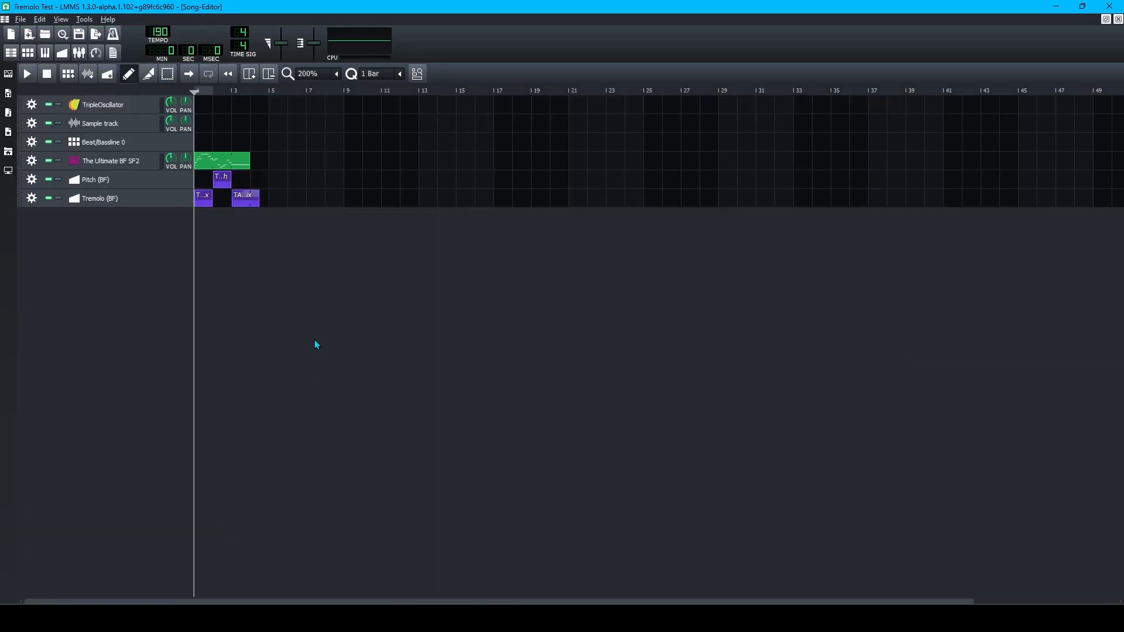
# Play Tremolo Test from bar 1, then from about bar 2.6 and bar 3.
pyautogui.keyDown('ctrl'); pyautogui.scroll(2, 204, 325); pyautogui.keyUp('ctrl')
pyautogui.press('space')
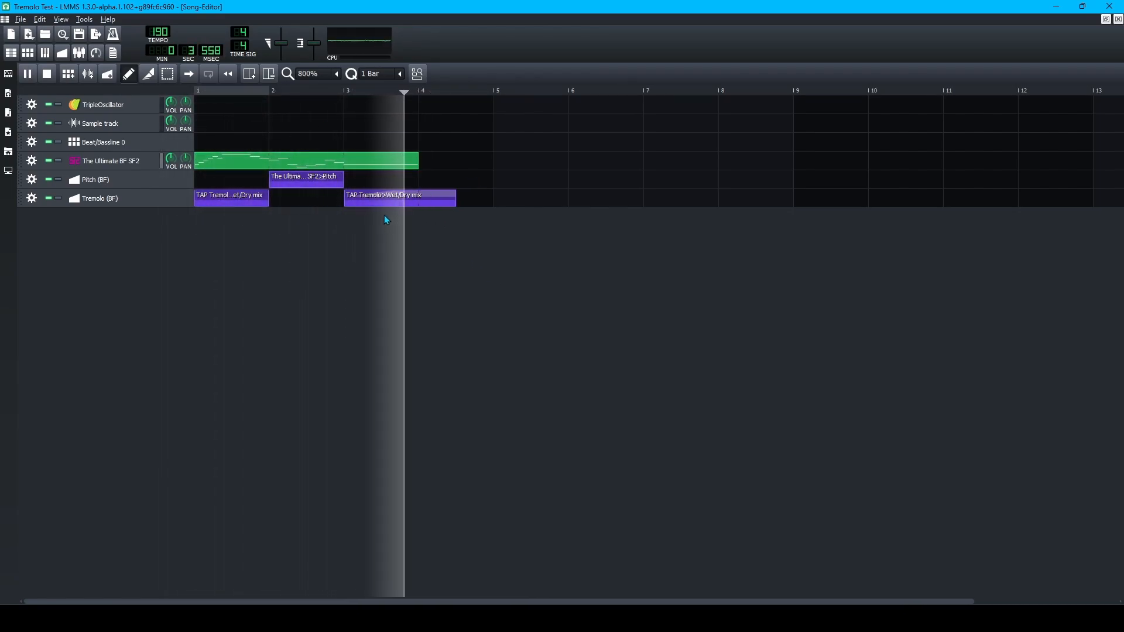
pyautogui.press('space')
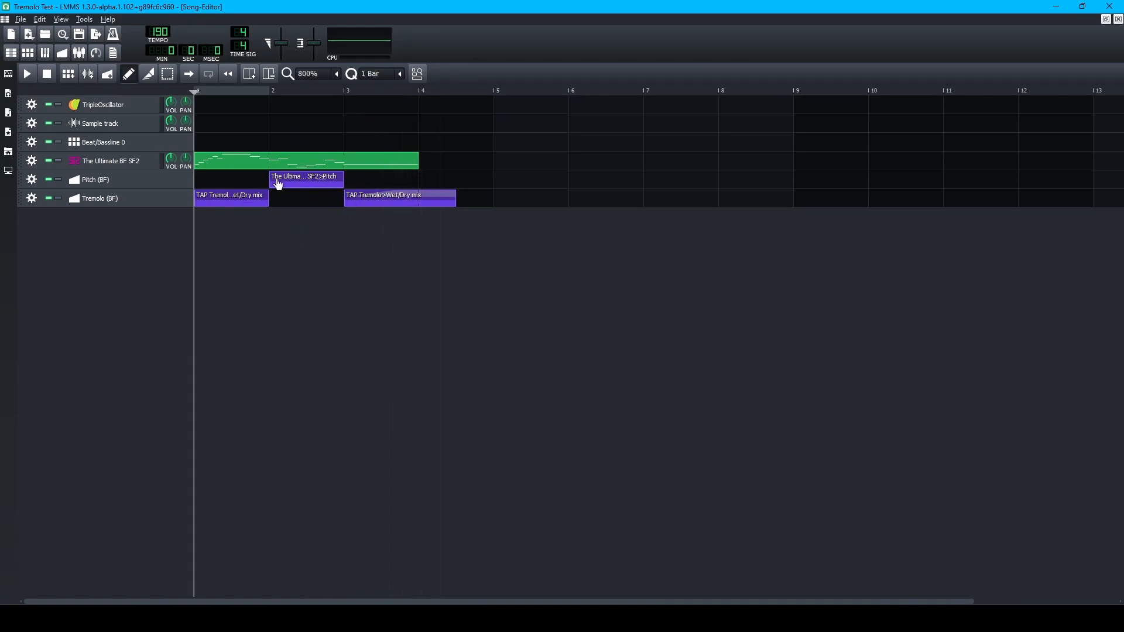
pyautogui.click(325, 92)
pyautogui.press('space')
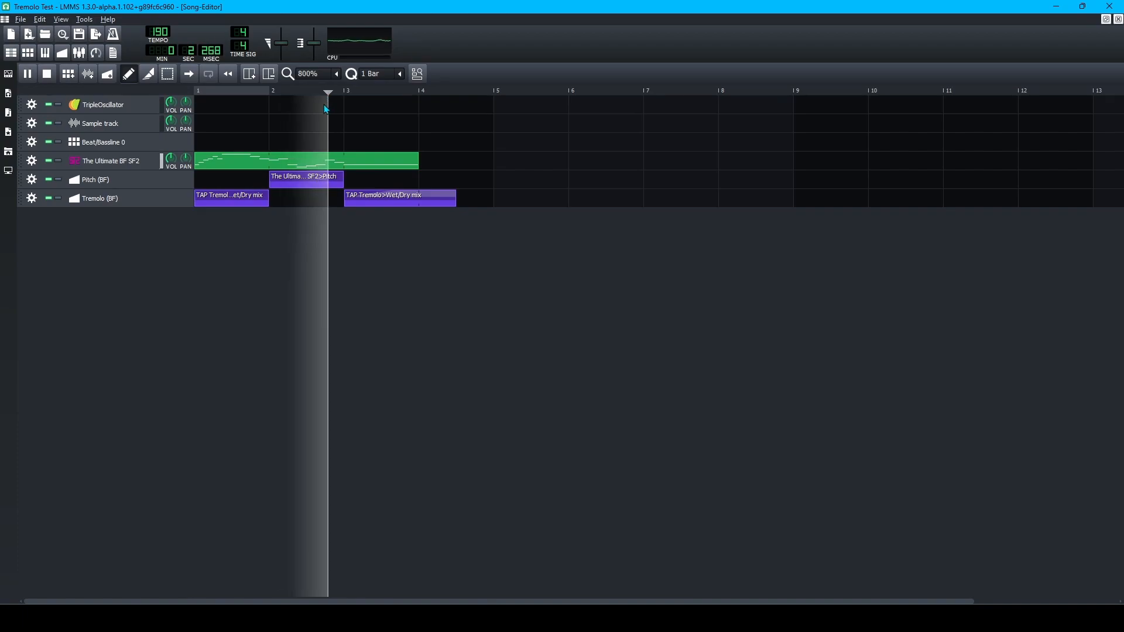
pyautogui.press('space')
pyautogui.press('space')
pyautogui.press('space')
pyautogui.click(340, 91)
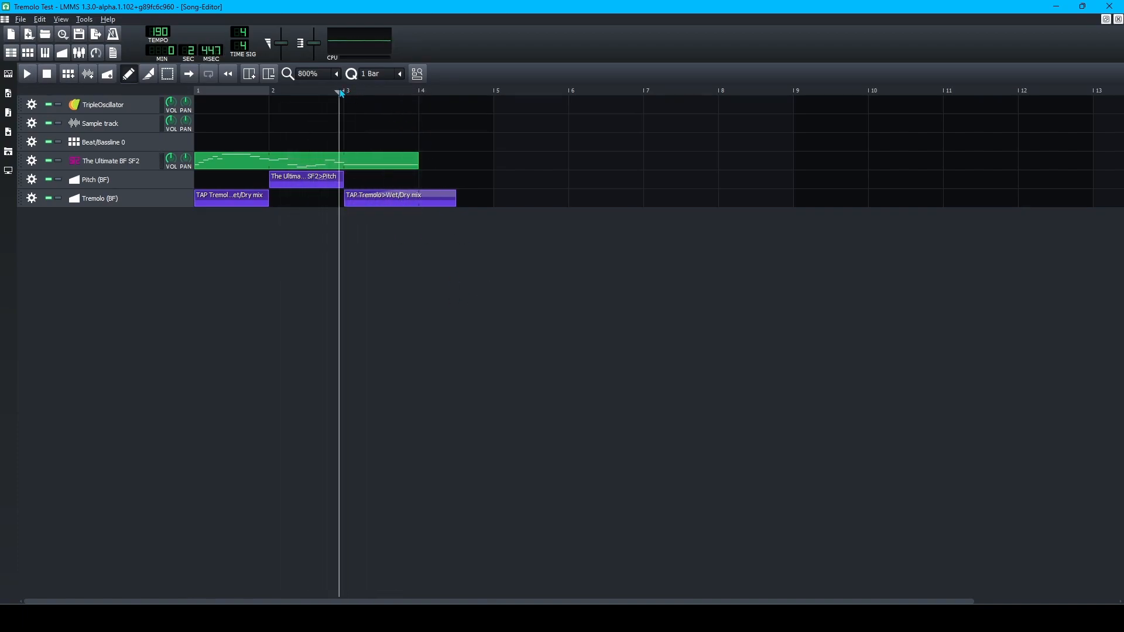
pyautogui.press('space')
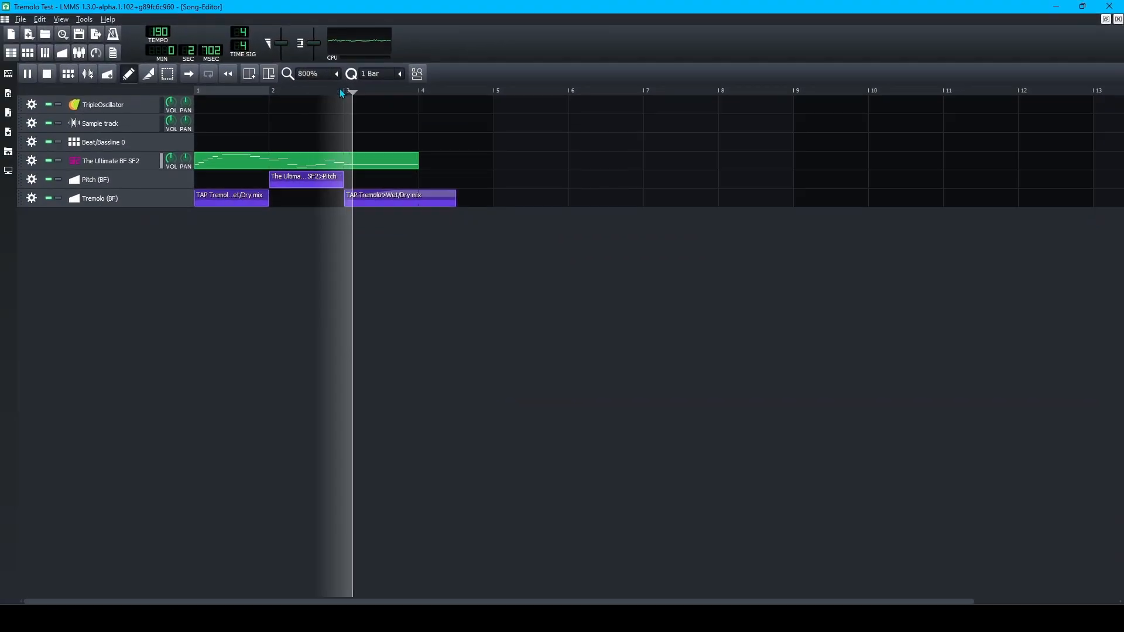
pyautogui.press('space')
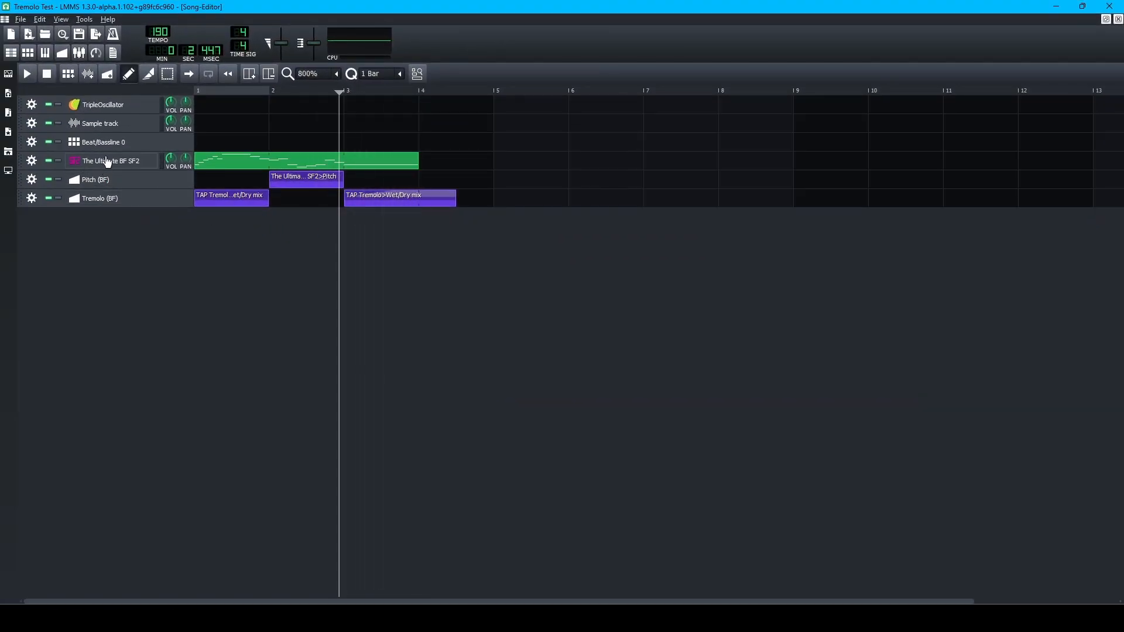
# Open The Ultimate BF SF2 instrument's FX chain and play test notes through the tremolo.
pyautogui.click(107, 162)
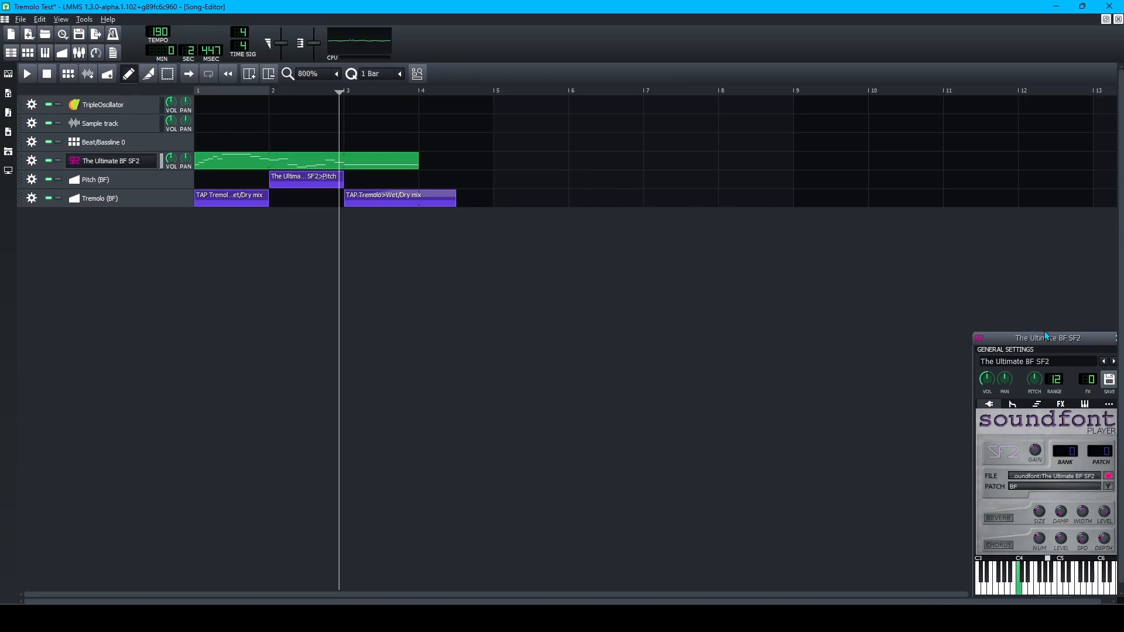
pyautogui.moveTo(1030, 338); pyautogui.dragTo(758, 249)
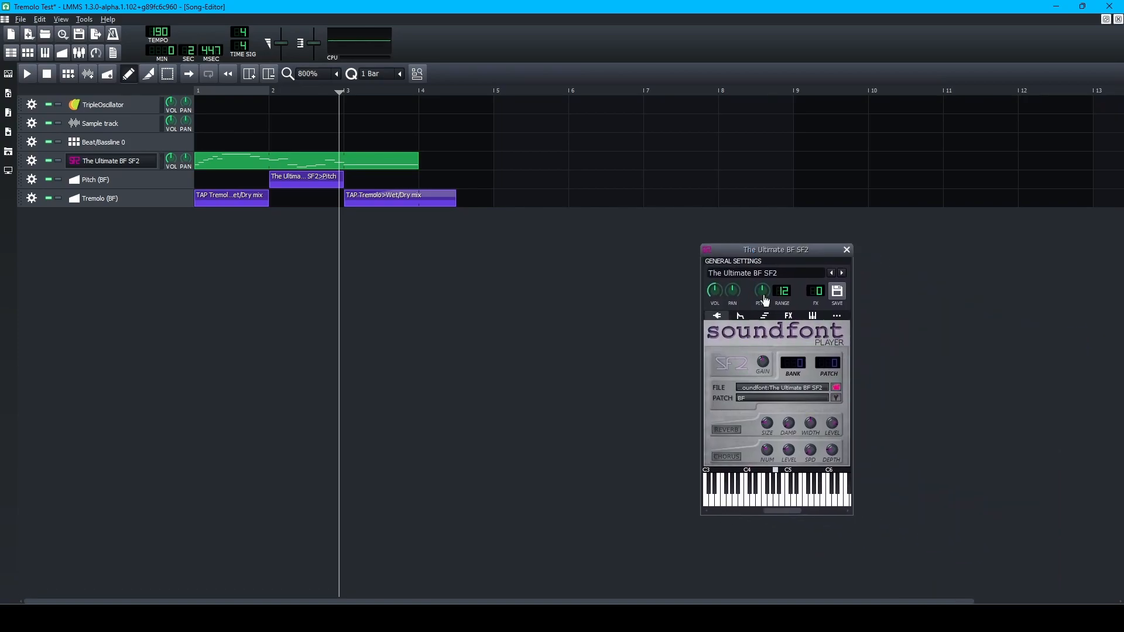
pyautogui.click(789, 317)
pyautogui.press('w')
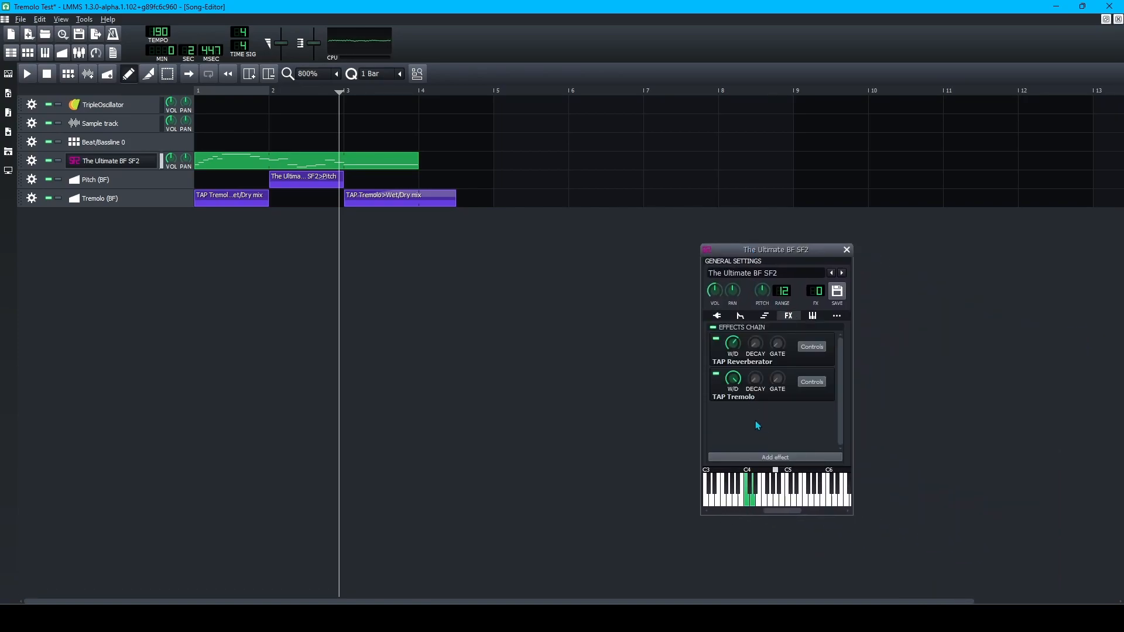
pyautogui.press('e')
pyautogui.press('e')
pyautogui.press('q')
pyautogui.press('e')
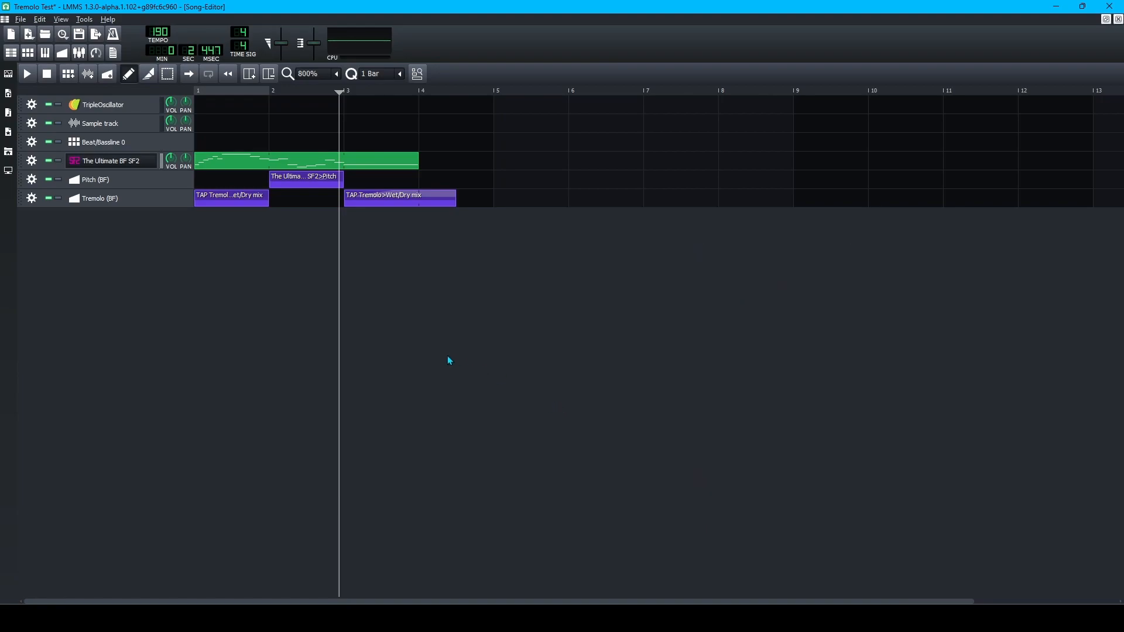
# Play the song, return the playhead to the start, and save Tremolo Test.mmpz.
pyautogui.press('space')
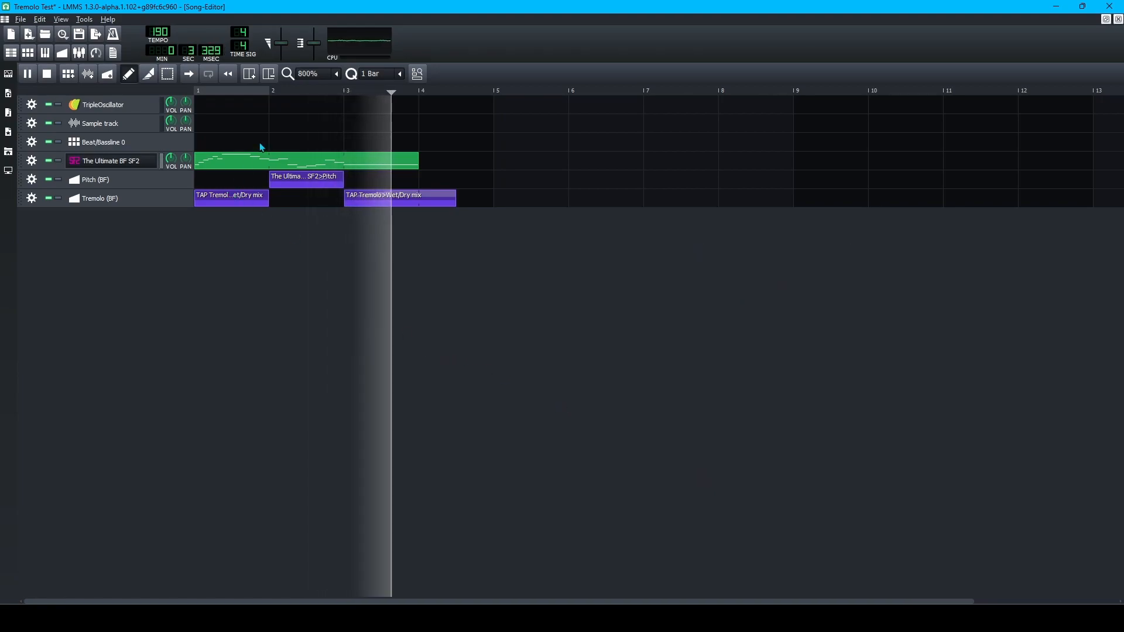
pyautogui.press('space')
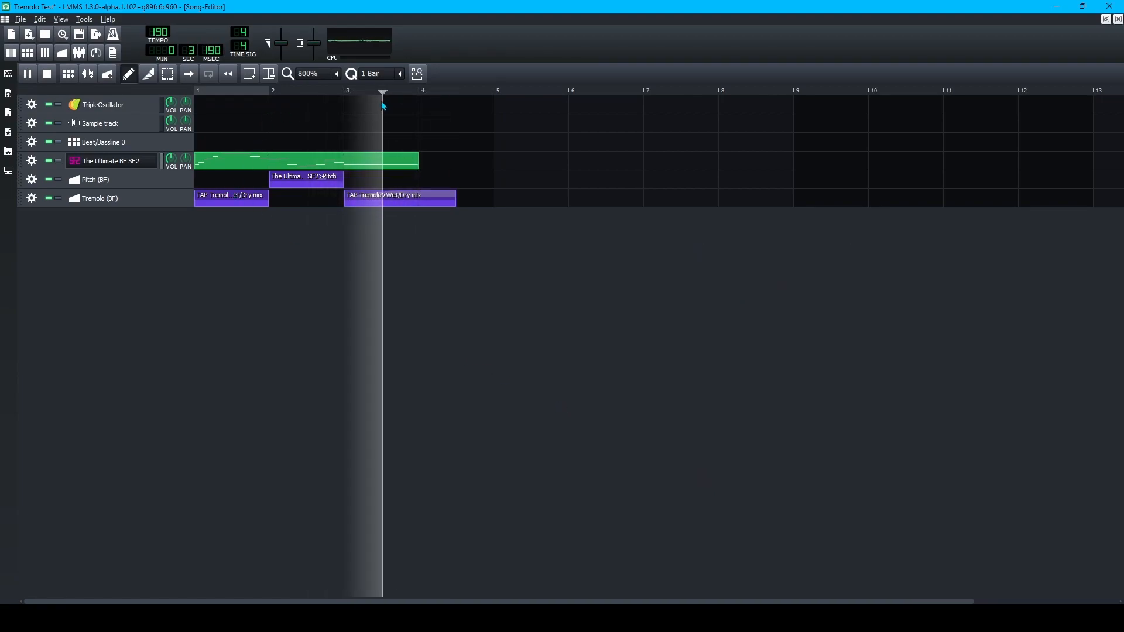
pyautogui.press('space')
pyautogui.click(287, 93)
pyautogui.moveTo(286, 94); pyautogui.dragTo(88, 96)
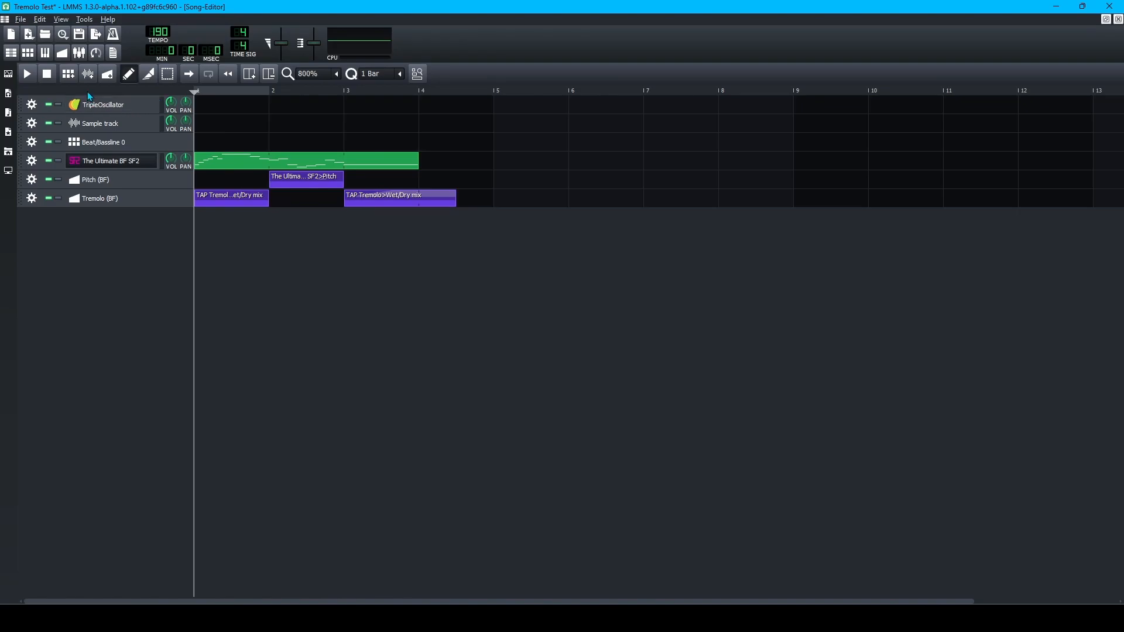
pyautogui.hotkey('ctrl', 's')
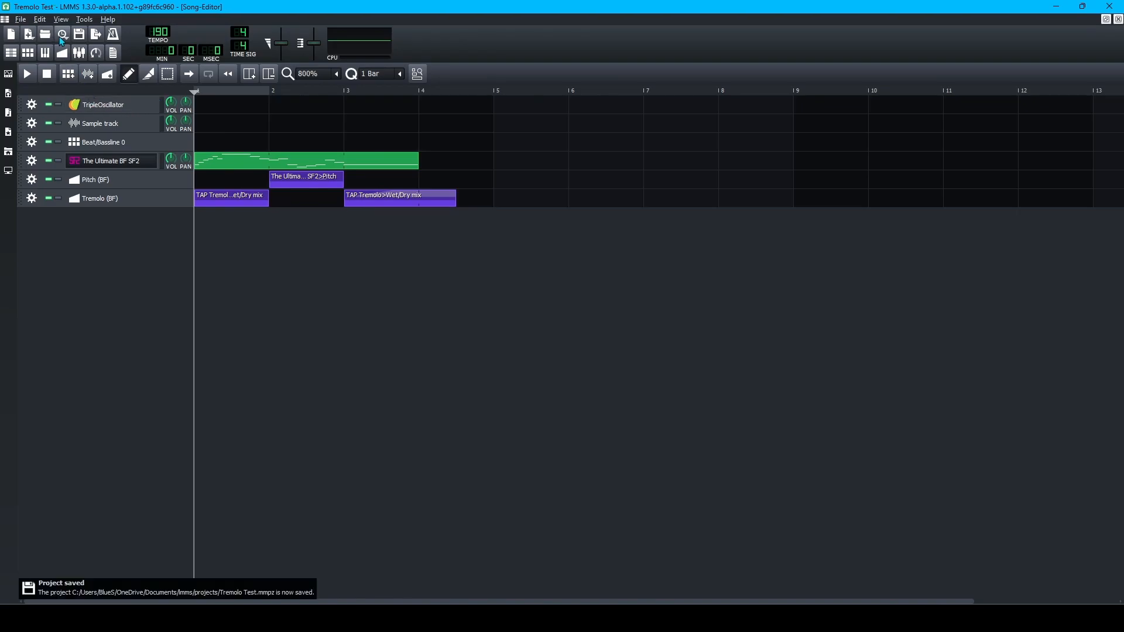
pyautogui.click(62, 35)
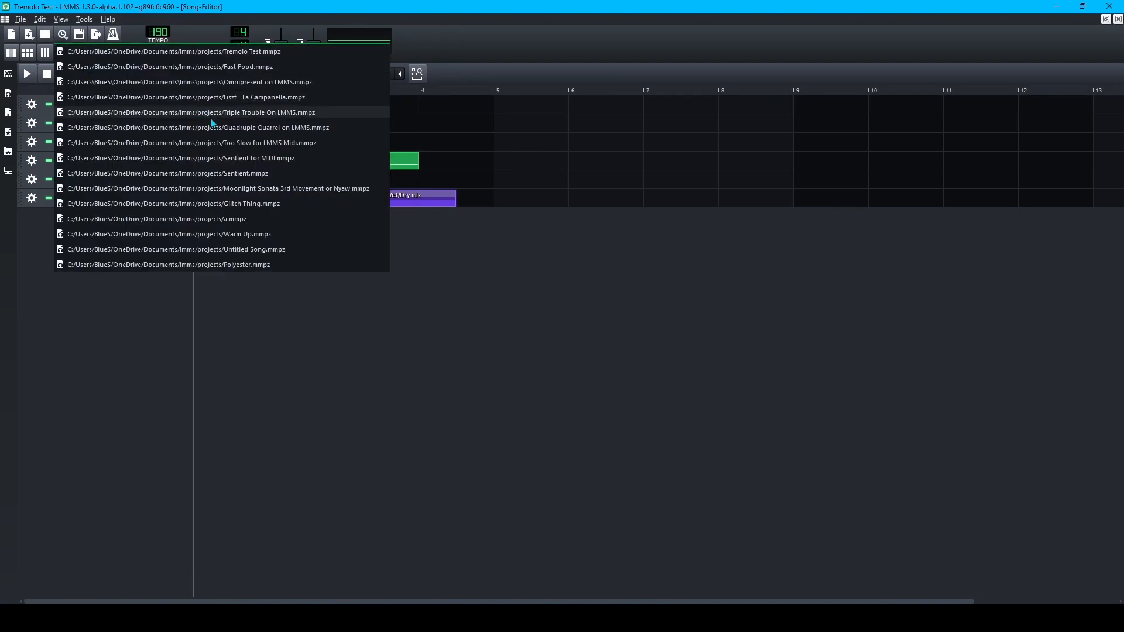
# Open Triple Trouble On LMMS from the recent list and scroll through its whole arrangement.
pyautogui.click(280, 113)
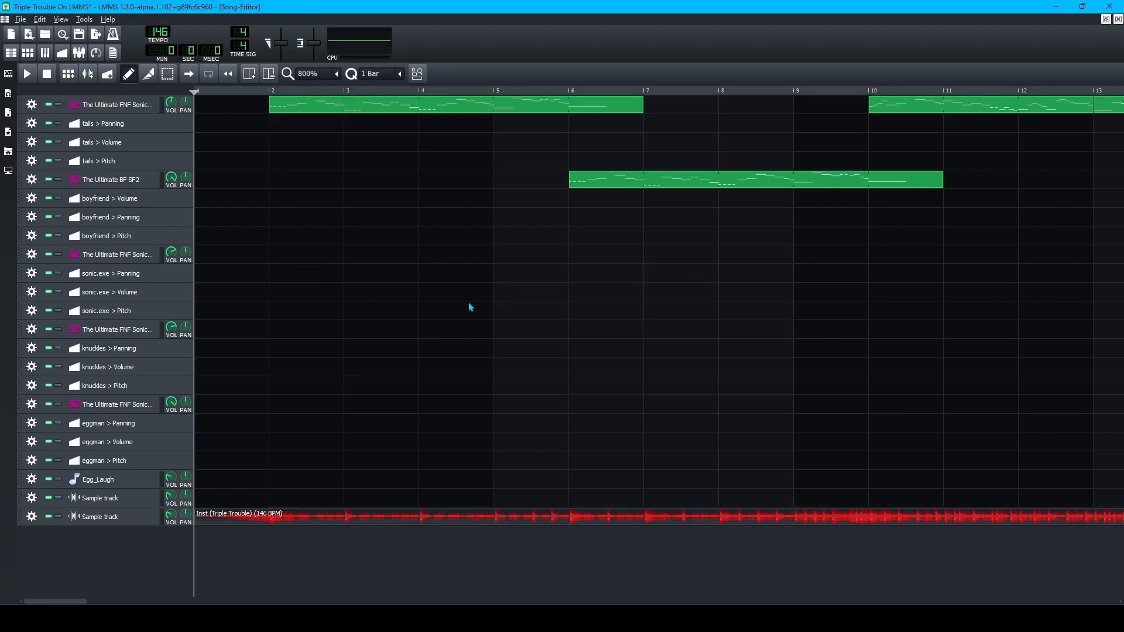
pyautogui.hscroll(20, 469, 304)
pyautogui.hscroll(20, 470, 306)
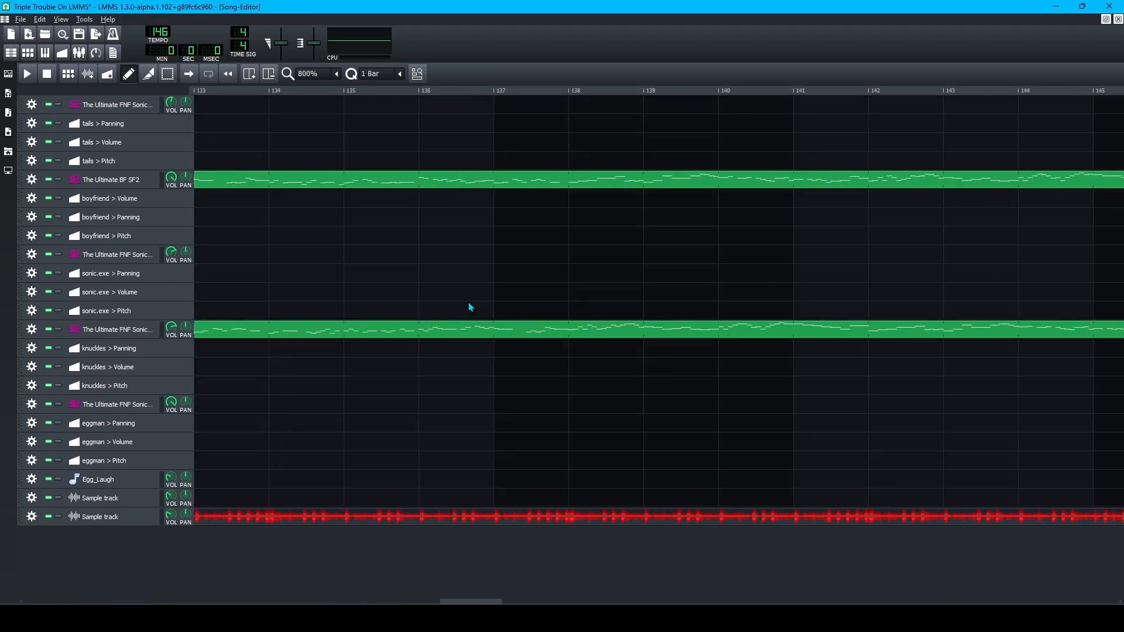
pyautogui.hscroll(-5, 475, 307)
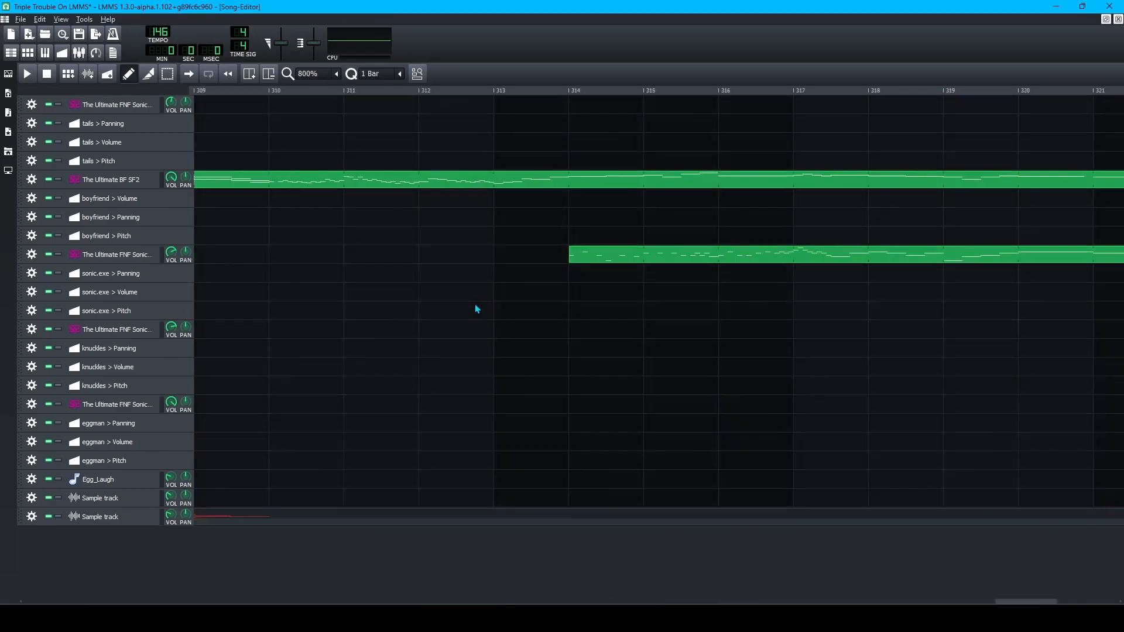
pyautogui.hscroll(-17, 483, 321)
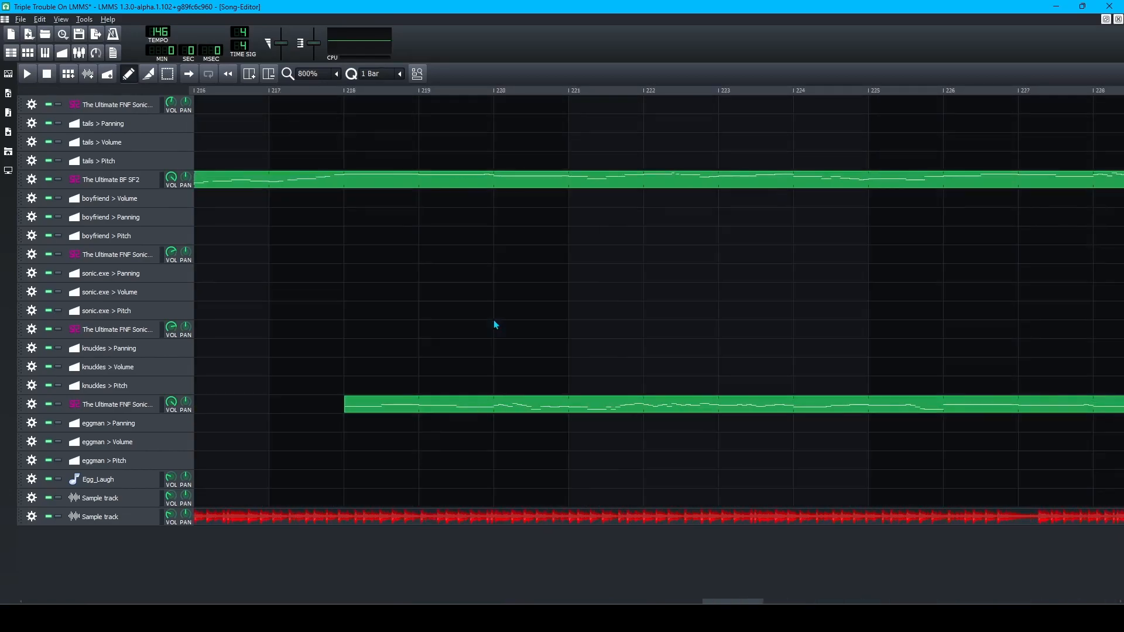
pyautogui.keyDown('ctrl'); pyautogui.scroll(-6, 720, 234); pyautogui.keyUp('ctrl')
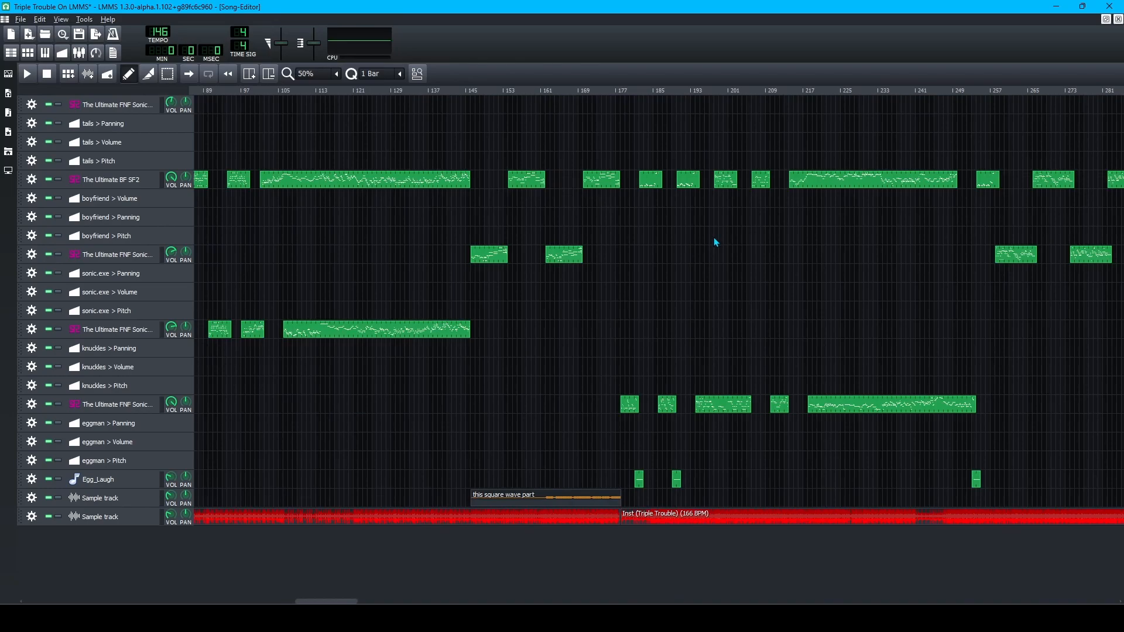
pyautogui.keyDown('ctrl'); pyautogui.scroll(2, 311, 245); pyautogui.keyUp('ctrl')
pyautogui.hscroll(-8, 307, 248)
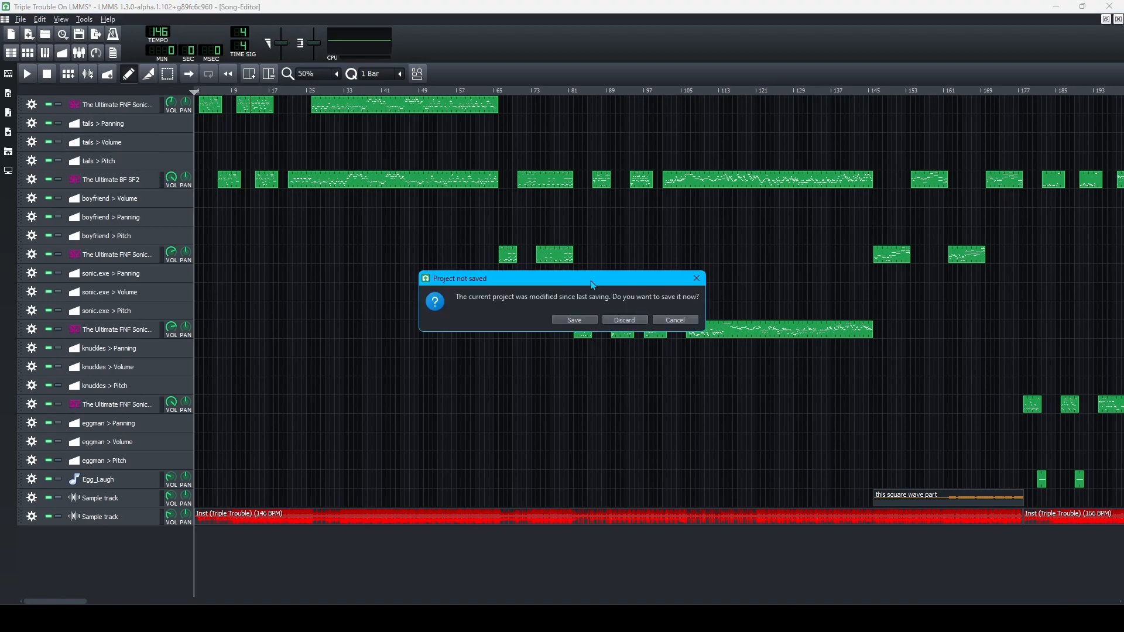
# Load Quadruple Quarrel on LMMS, mute the Instrumental track, and play from bar 33.
pyautogui.click(625, 317)
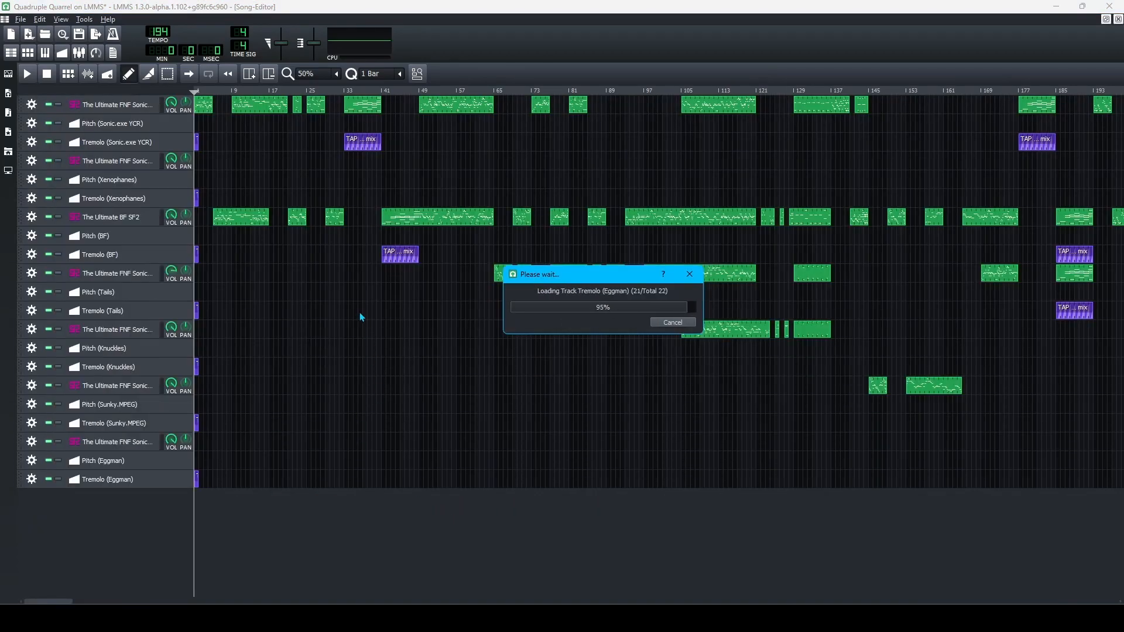
pyautogui.scroll(2, 339, 271)
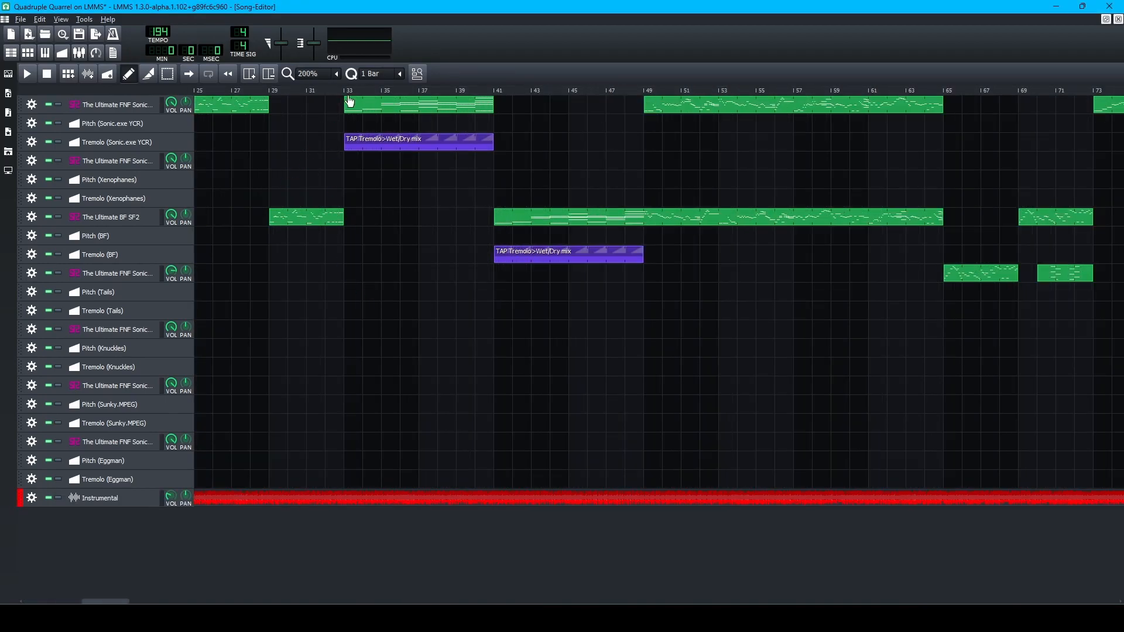
pyautogui.click(342, 94)
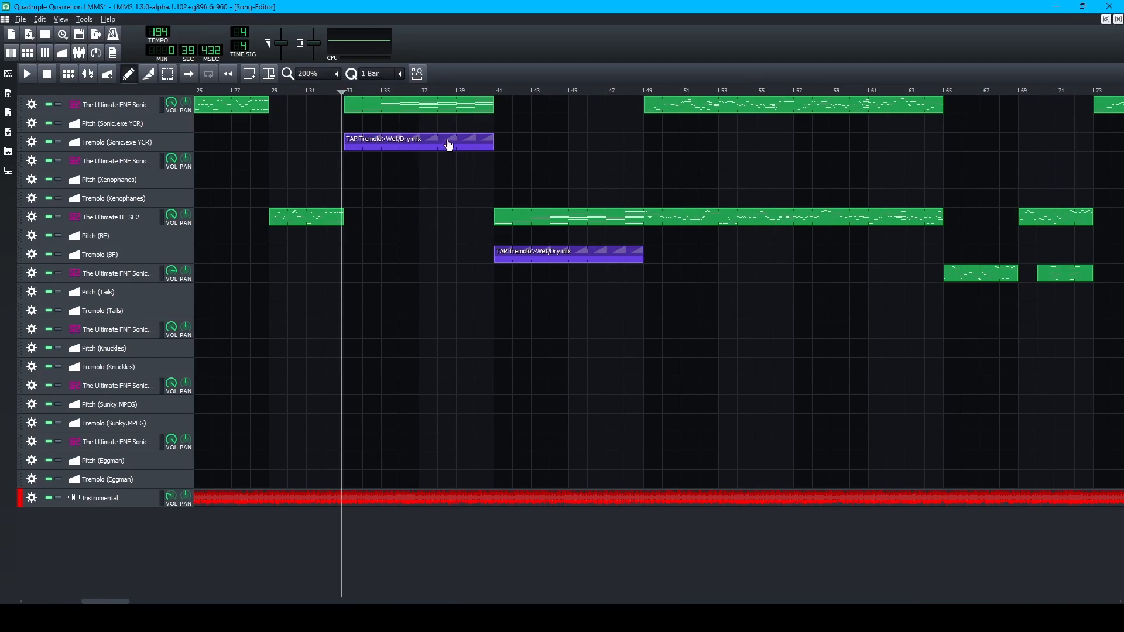
pyautogui.keyDown('ctrl'); pyautogui.scroll(1, 328, 242); pyautogui.keyUp('ctrl')
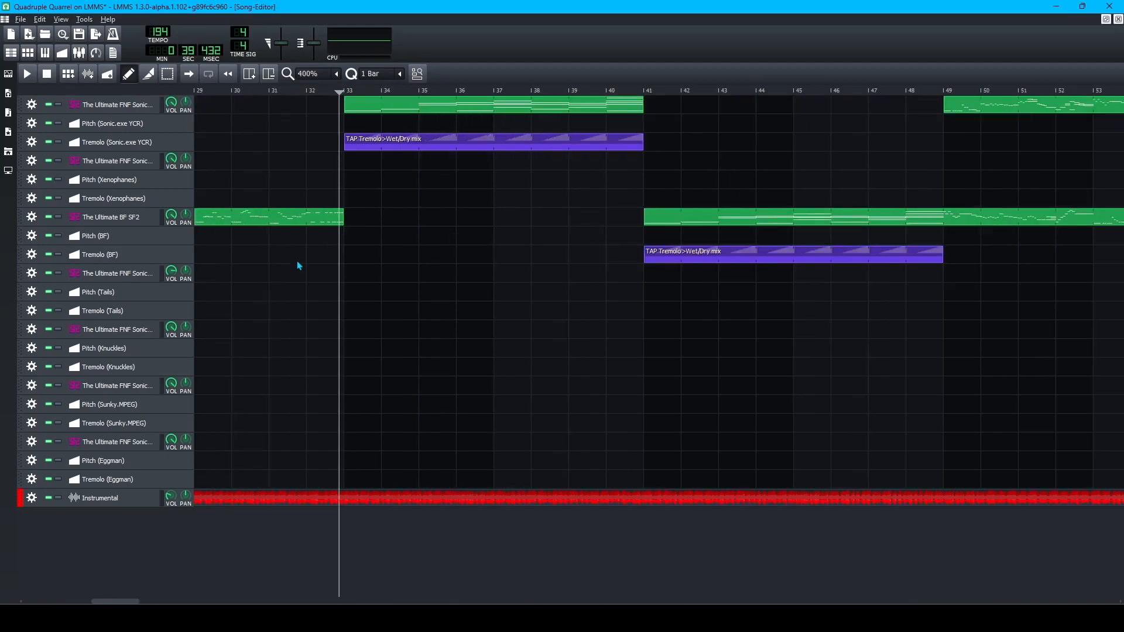
pyautogui.click(48, 497)
pyautogui.press('space')
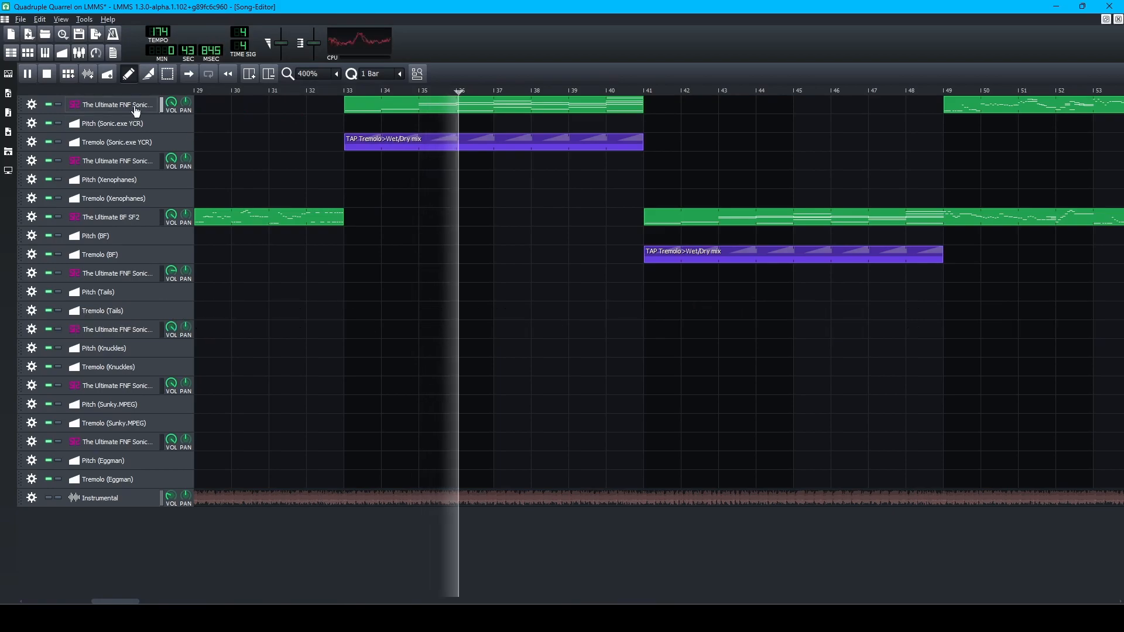
pyautogui.press('space')
pyautogui.click(303, 93)
pyautogui.press('space')
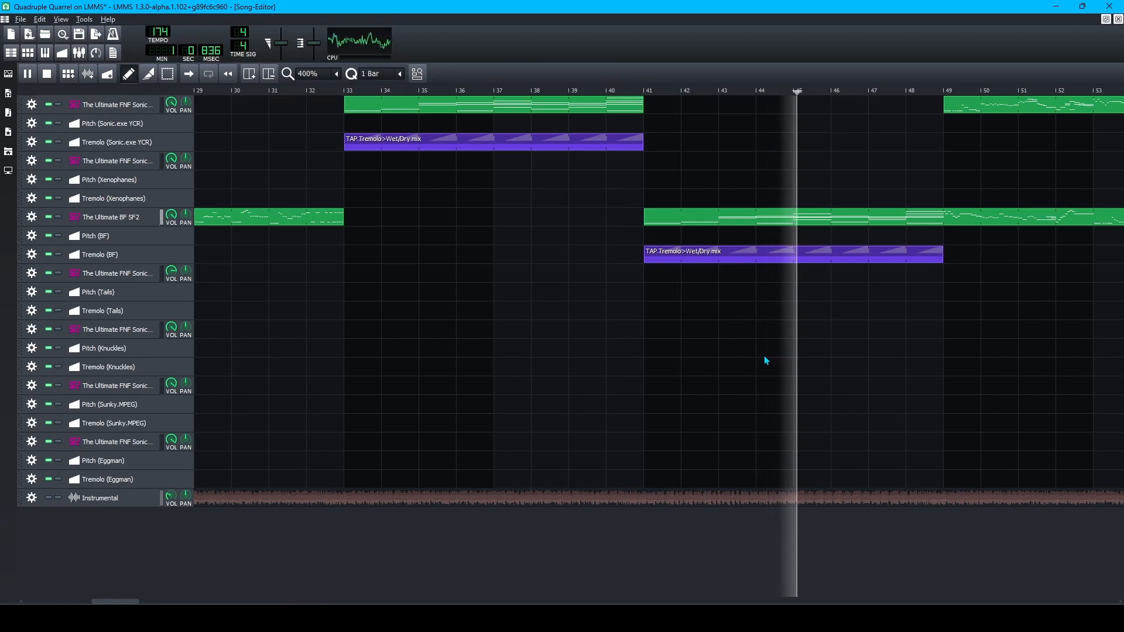
pyautogui.scroll(-1, 764, 356)
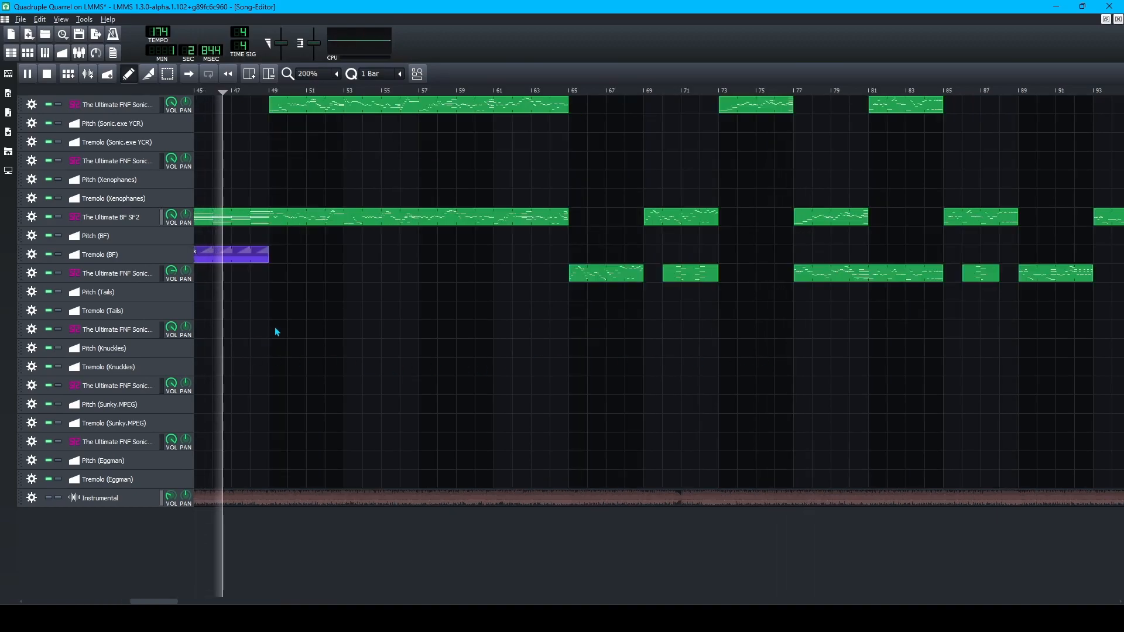
pyautogui.scroll(1, 272, 329)
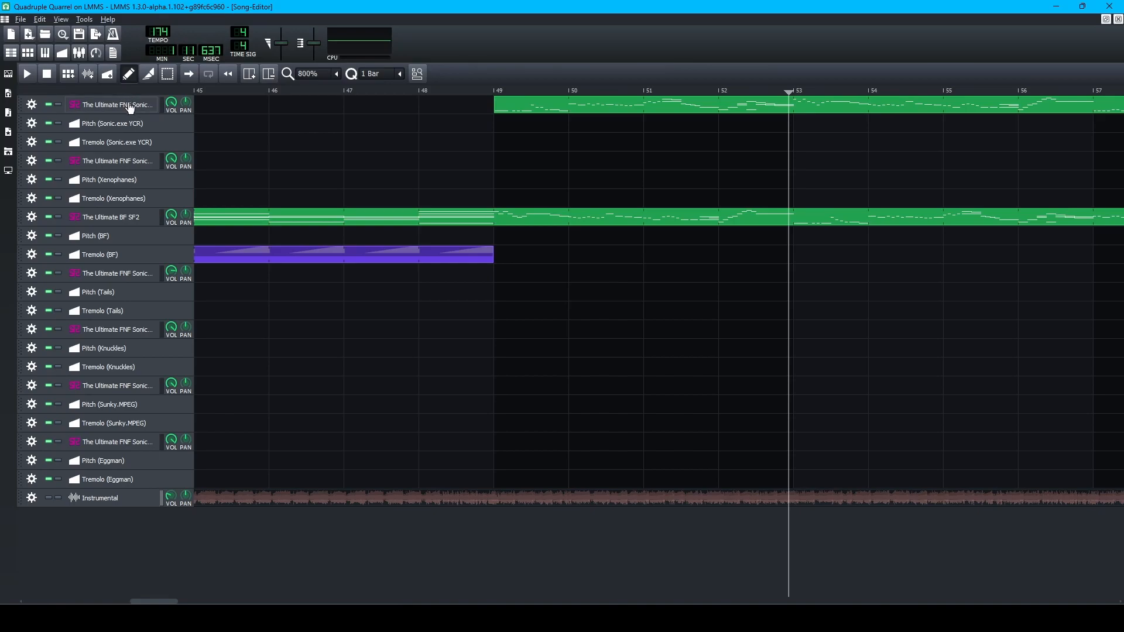
pyautogui.scroll(-2, 532, 355)
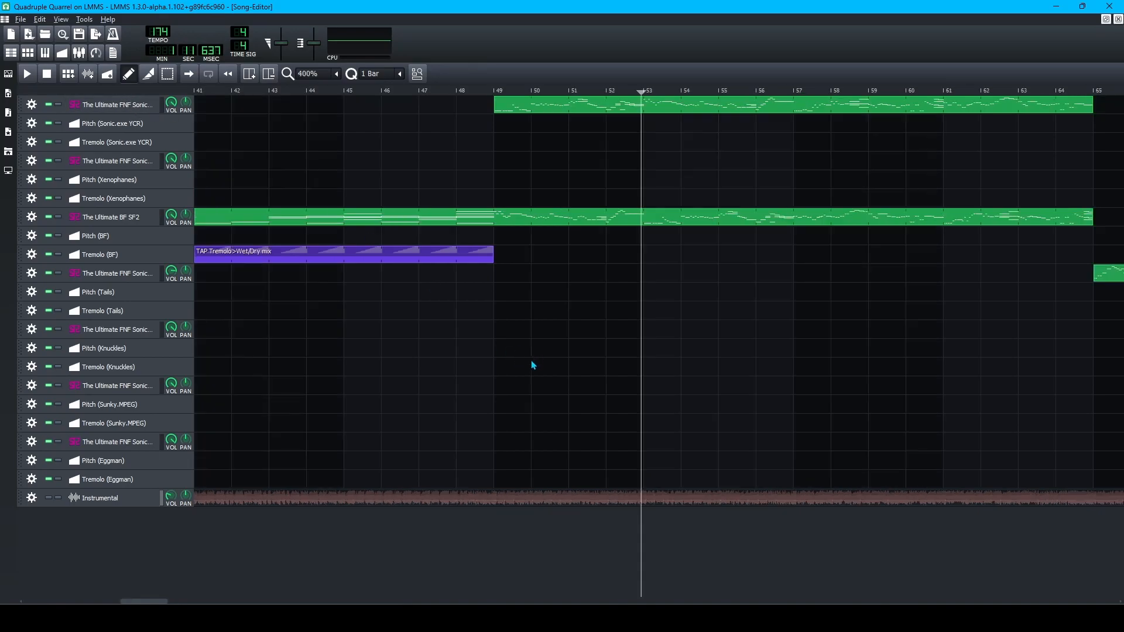
pyautogui.scroll(1, 531, 365)
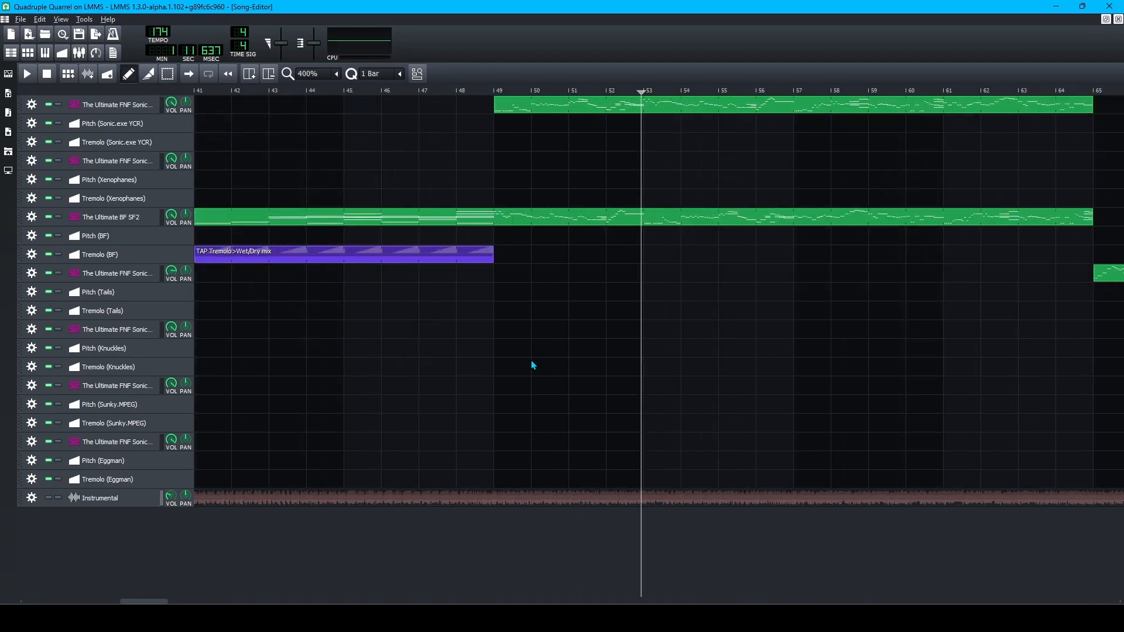